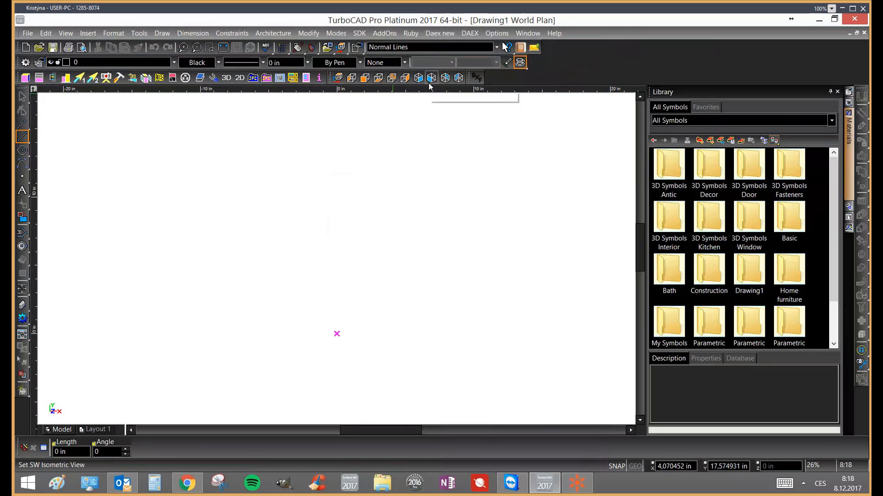
Examine the available Save As file formats and the JPG export setup options, closing the dialog without saving the drawing
left_click(524, 68)
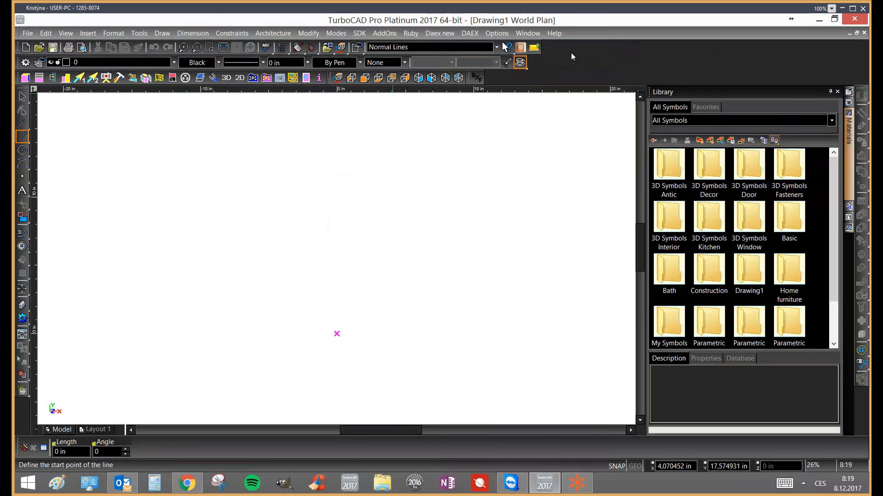
left_click(29, 33)
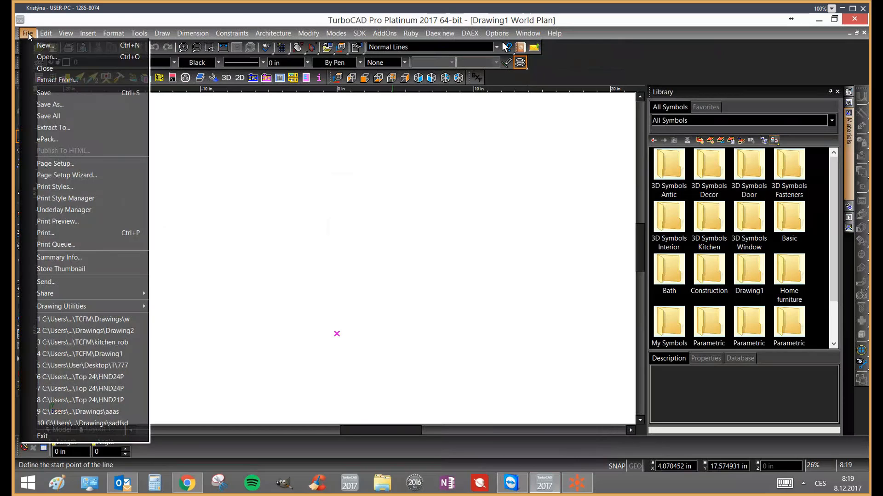
left_click(63, 106)
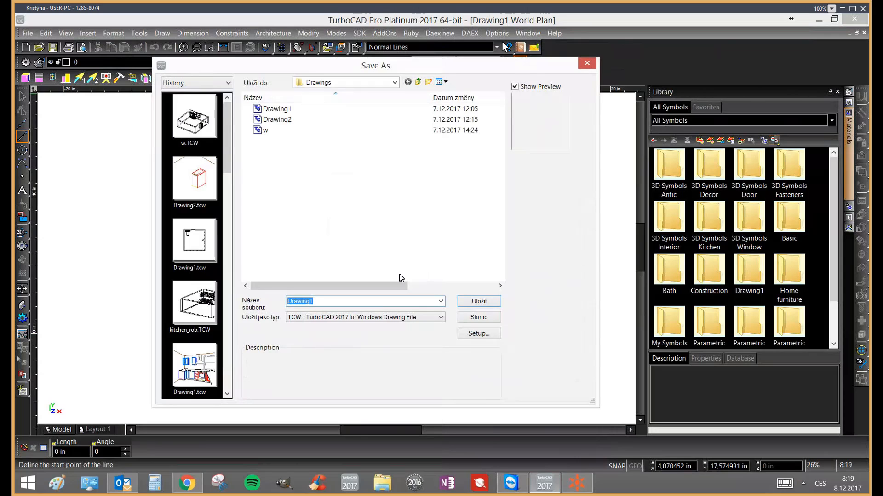
left_click(415, 316)
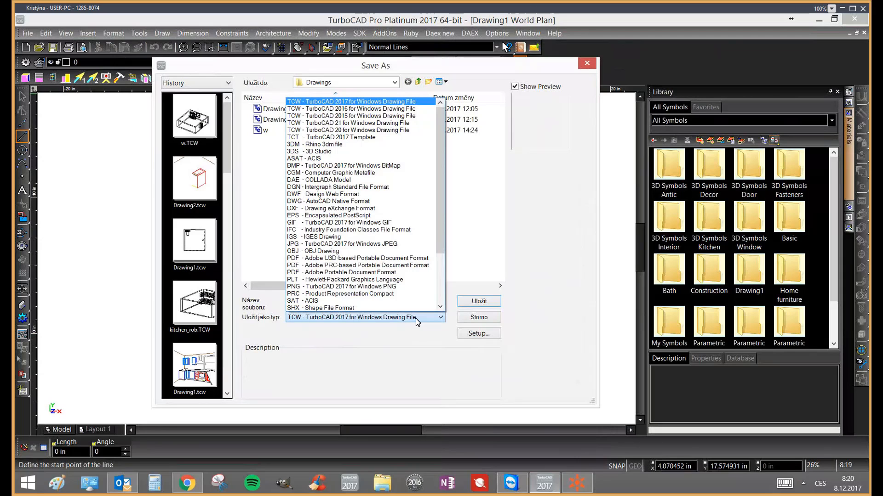
left_click(338, 244)
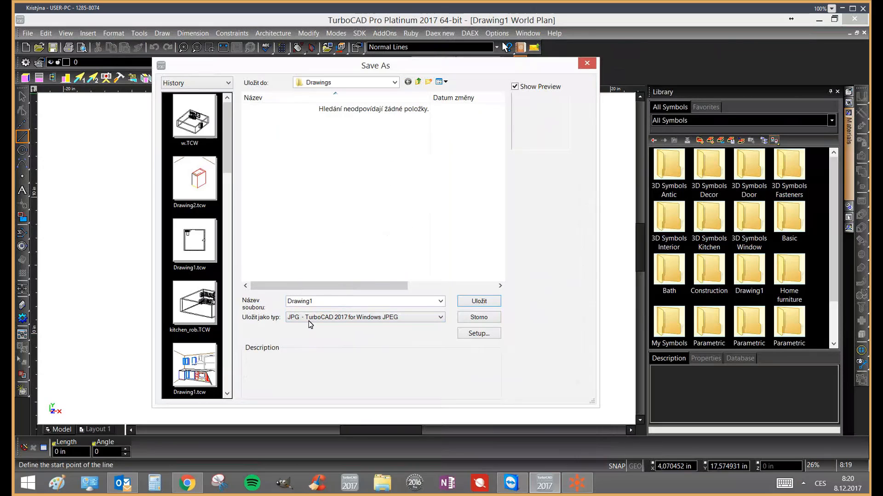
left_click(486, 338)
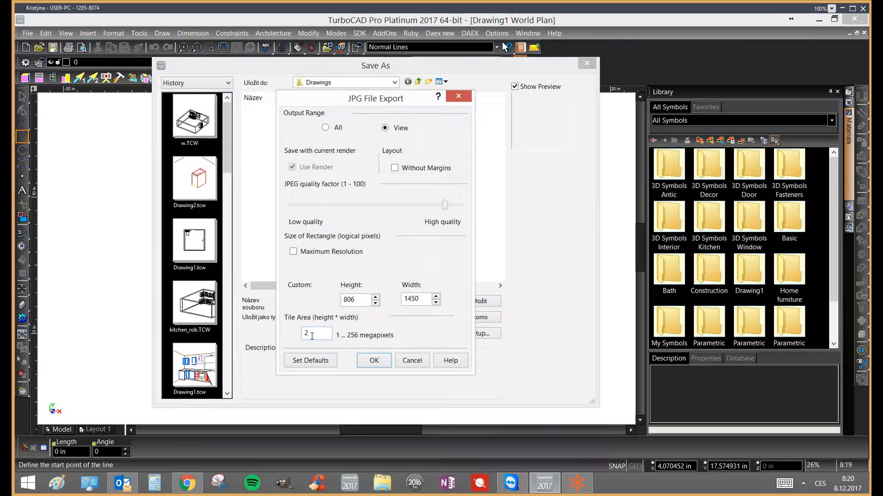
left_click(373, 361)
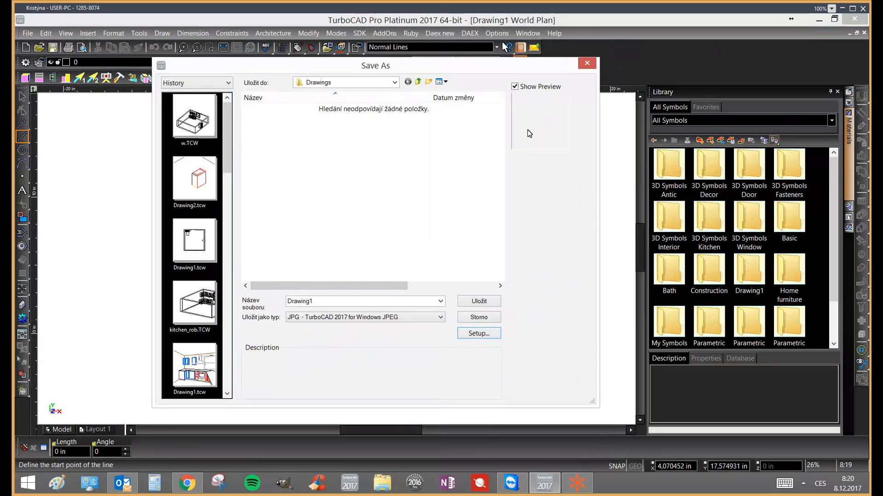
left_click(586, 64)
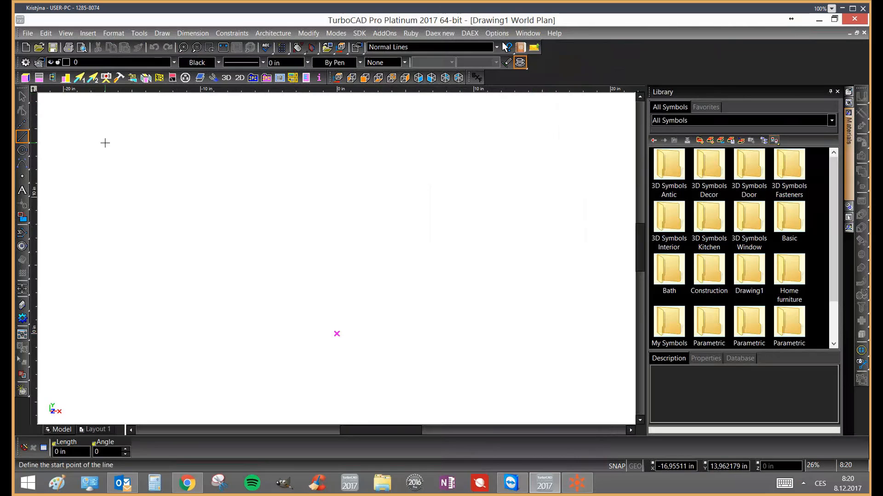
Start a new drawing from a template and bring the TCFM room templates into view in the template list
left_click(27, 33)
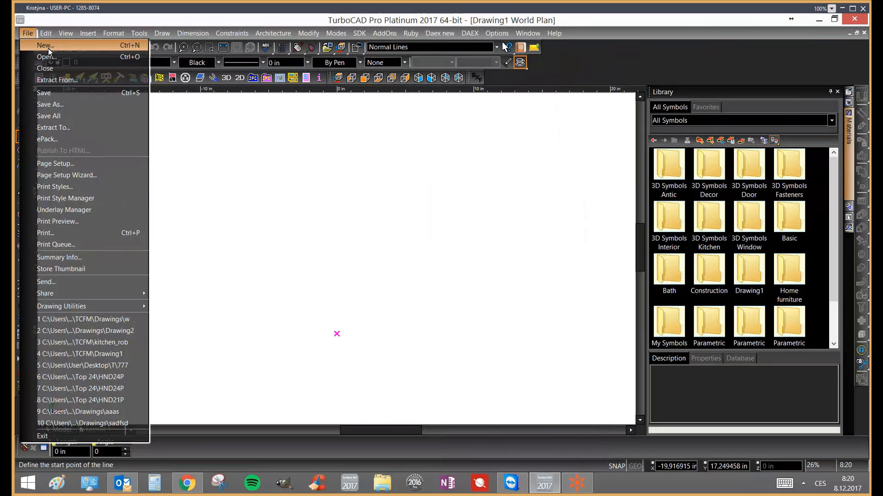
left_click(48, 48)
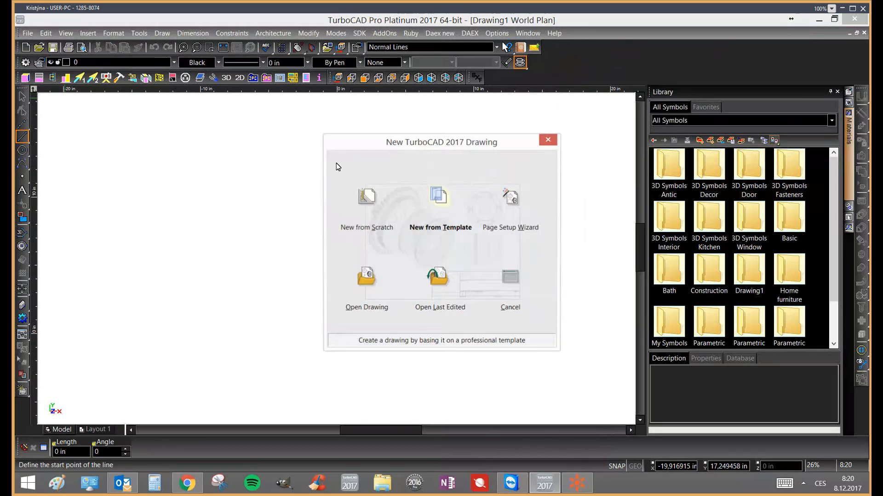
left_click(445, 210)
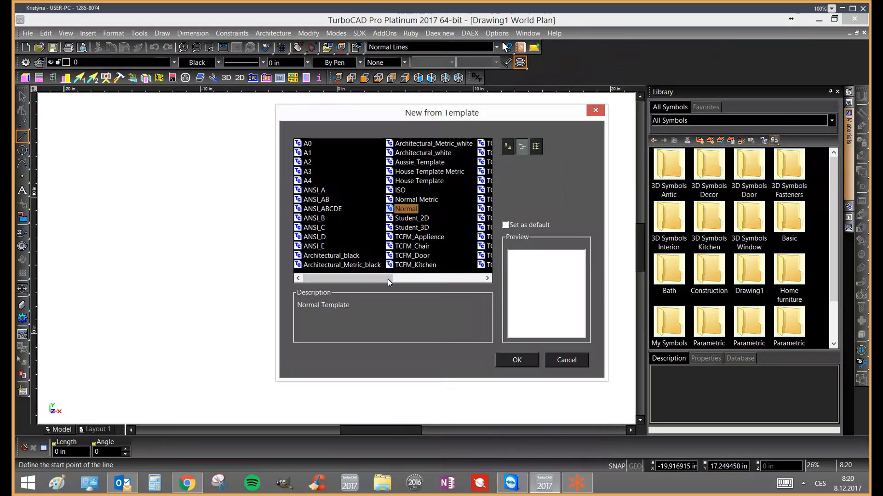
left_click_drag(388, 280, 414, 279)
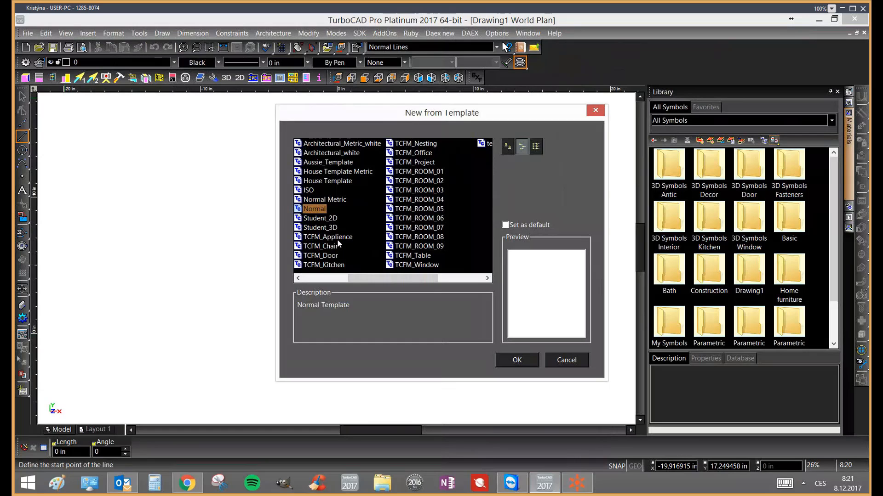
Compare the previews of several TCFM_ROOM templates to see the different room layouts
left_click(419, 173)
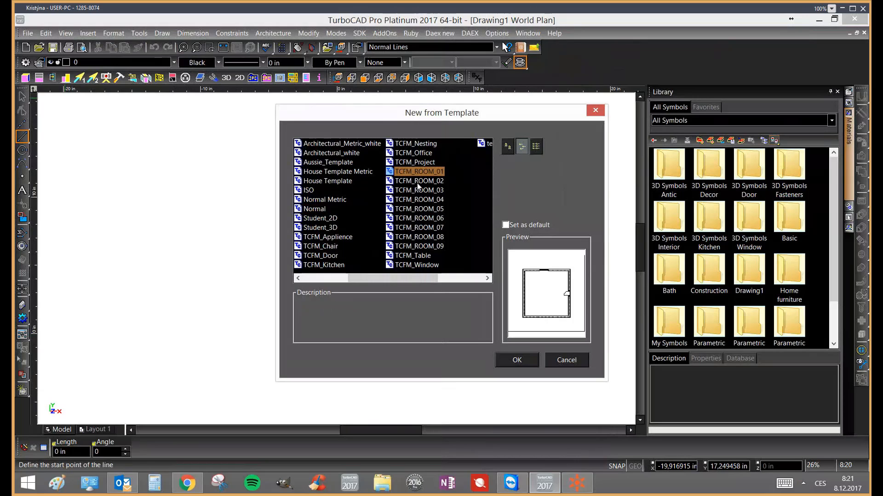
left_click(417, 183)
left_click(417, 191)
left_click(418, 202)
left_click(417, 209)
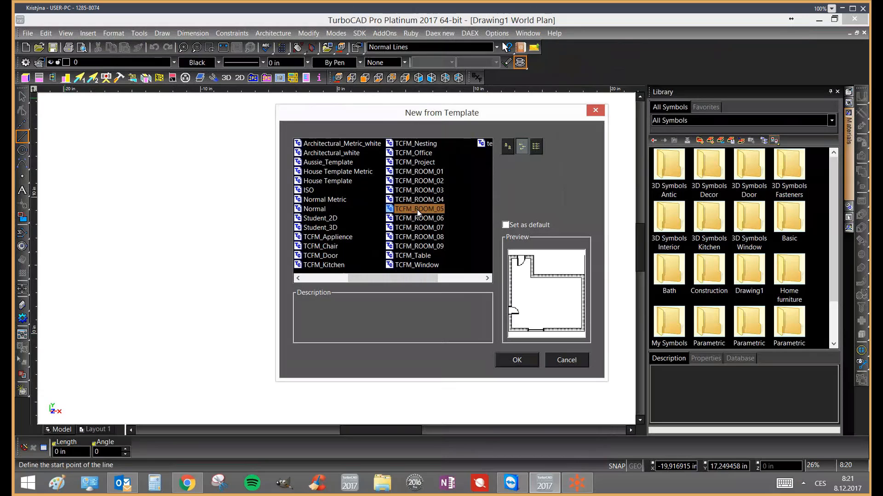
left_click(410, 174)
left_click(407, 199)
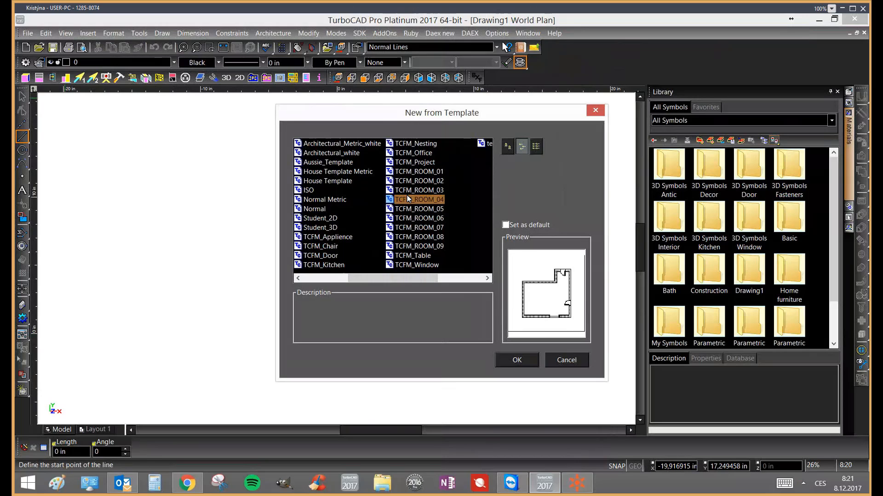
left_click(415, 228)
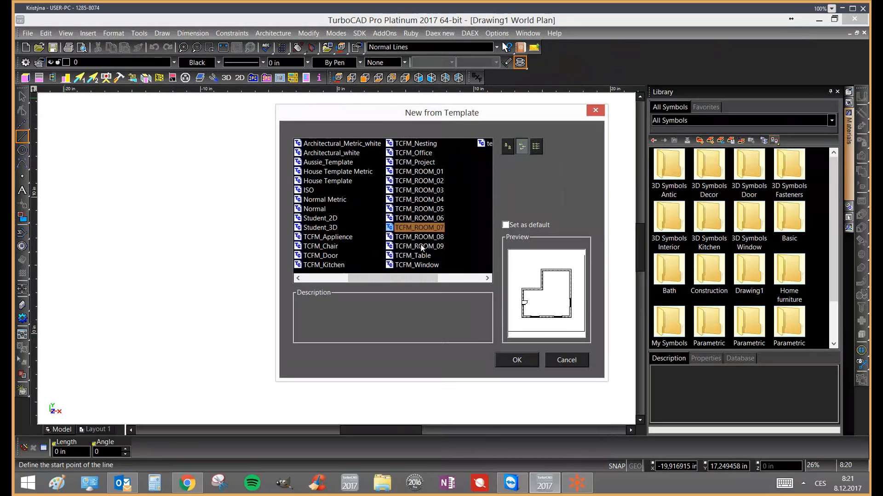
Create the new drawing from the TCFM_ROOM_01 template and leave the line command for object selection
left_click(409, 174)
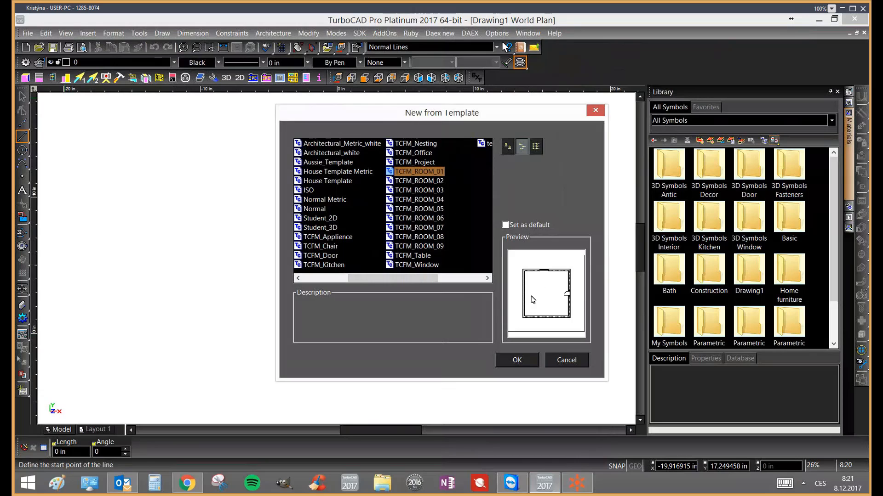
left_click(525, 364)
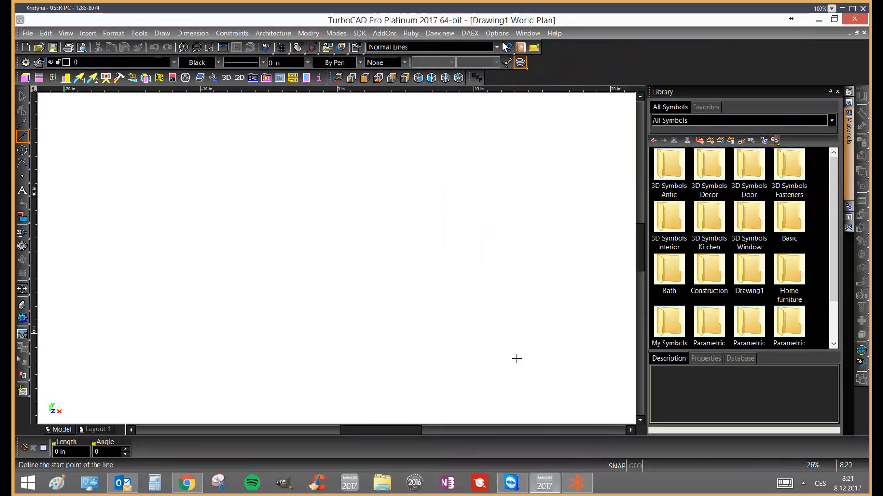
key("ctrl+n")
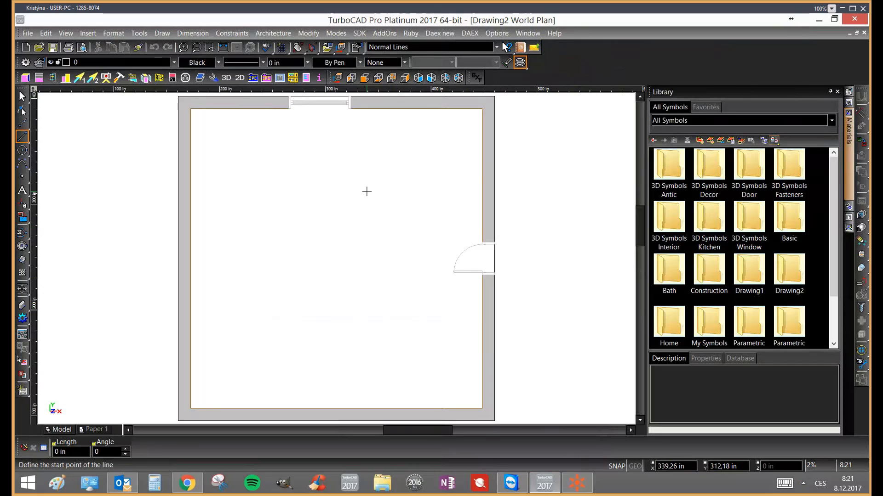
key("Escape")
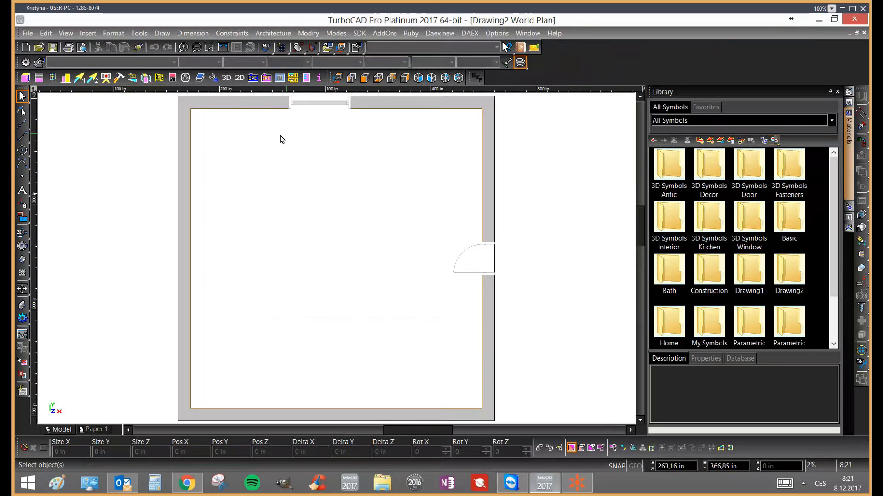
Display the automatic room dimensions and move the door down along its wall by setting its Pos Y to 150 in
left_click(133, 78)
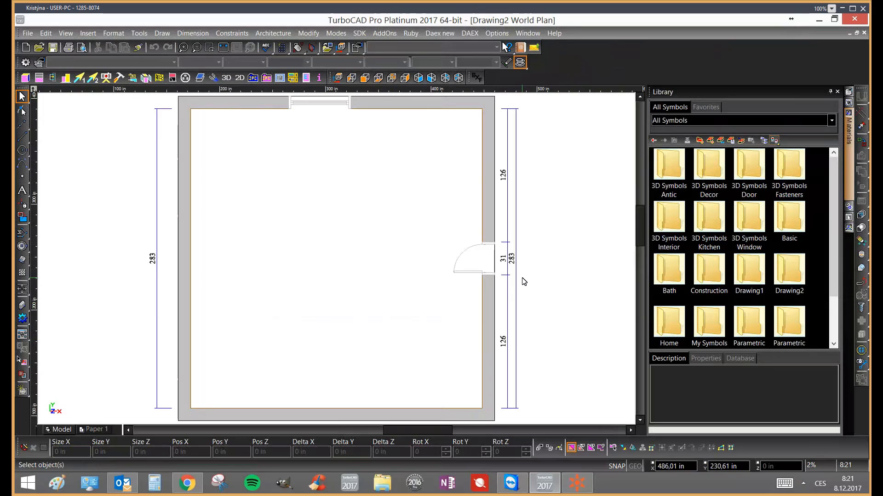
left_click(475, 251)
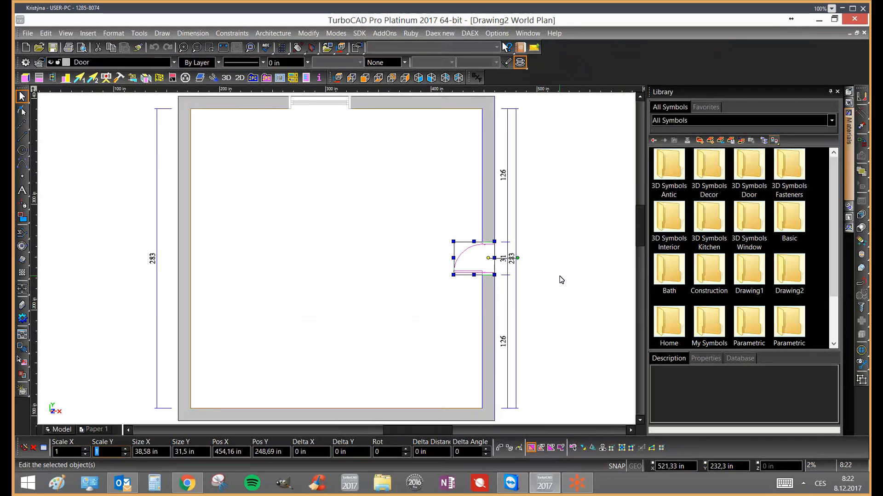
key("Tab")
key("Tab")
key("Tab")
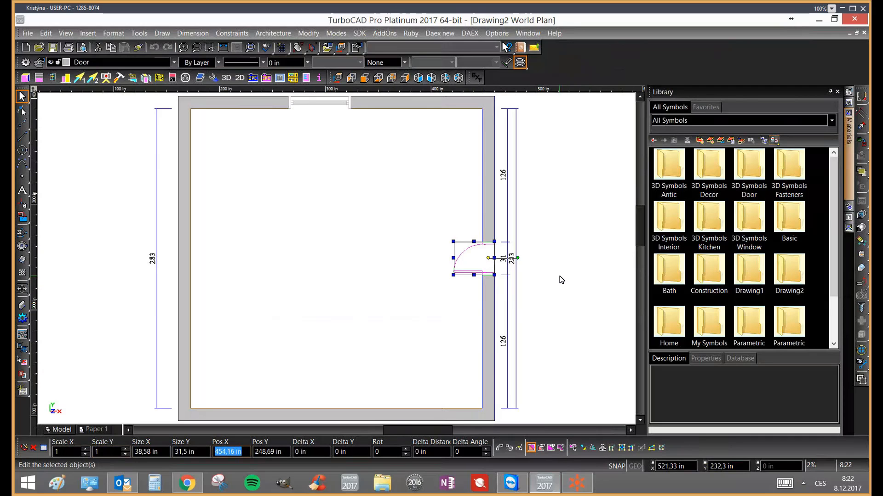
key("Tab")
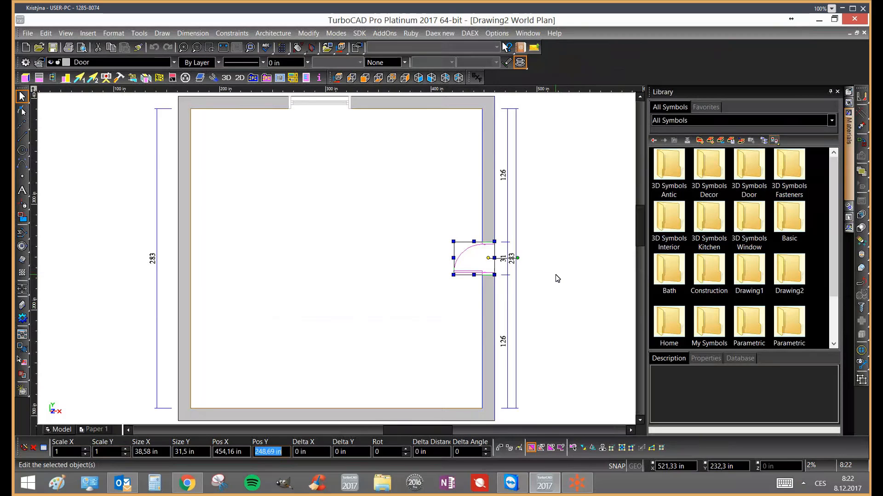
type("150")
key("Return")
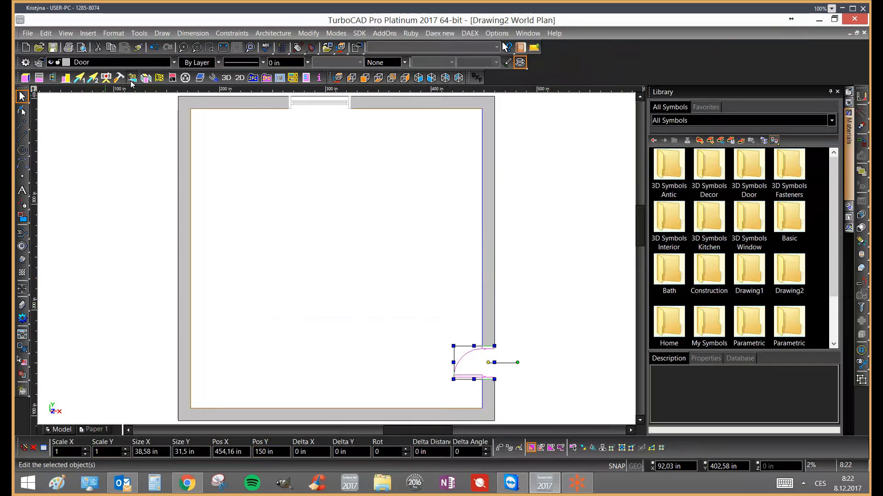
left_click(548, 222)
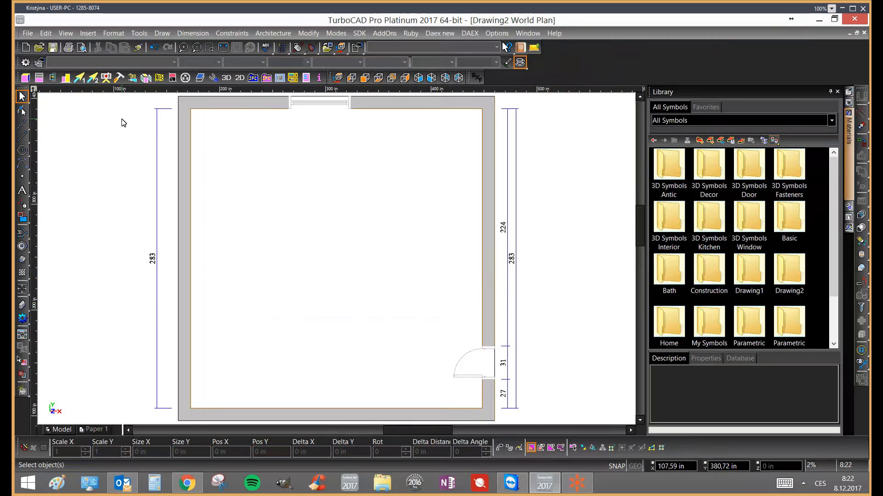
Hide the automatic room dimensions and switch the symbol library to the TCFM folder
left_click(135, 81)
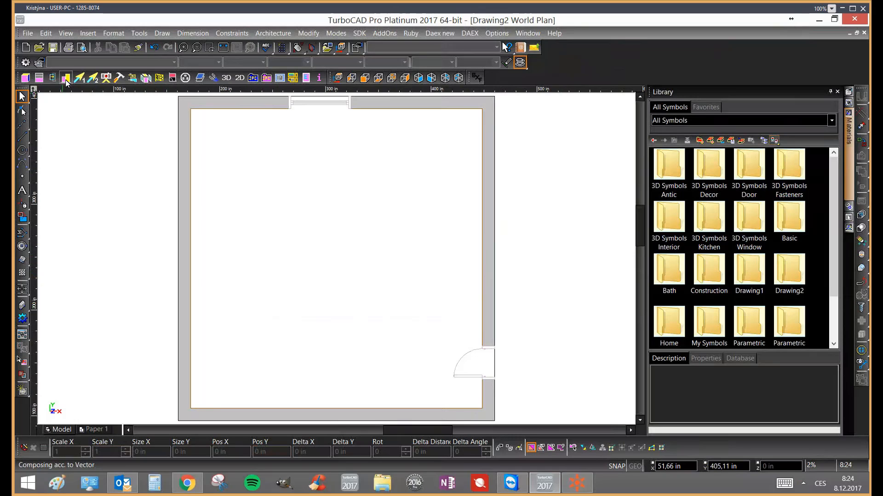
left_click(654, 140)
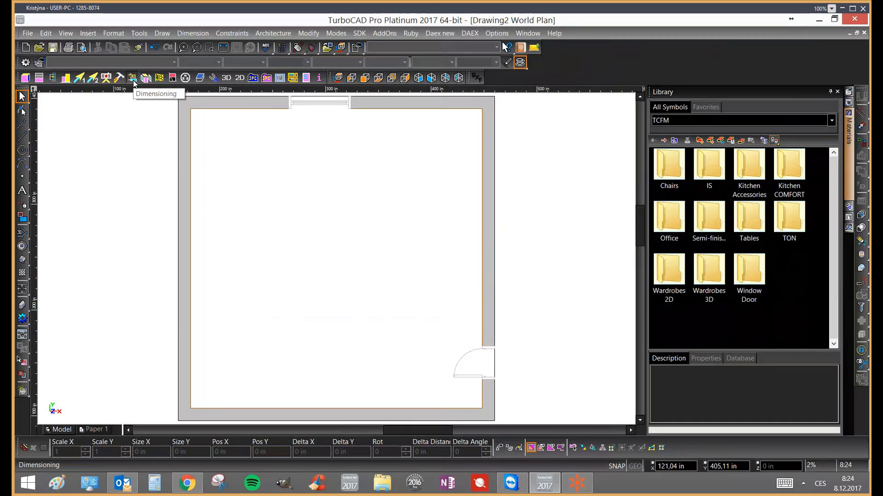
left_click(133, 78)
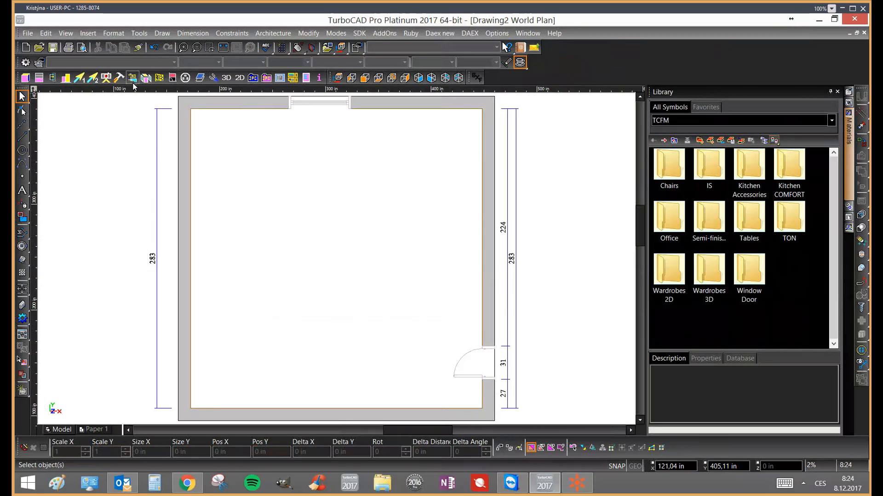
left_click(133, 78)
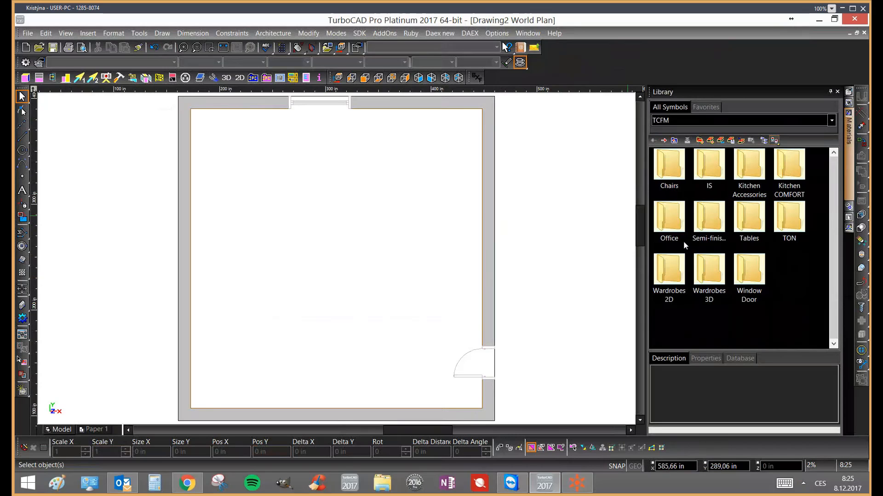
Insert the S12L cabinet from the Kitchen COMFORT\Bottom 30 library folder and move it into the room's upper-left inner corner
double_click(788, 167)
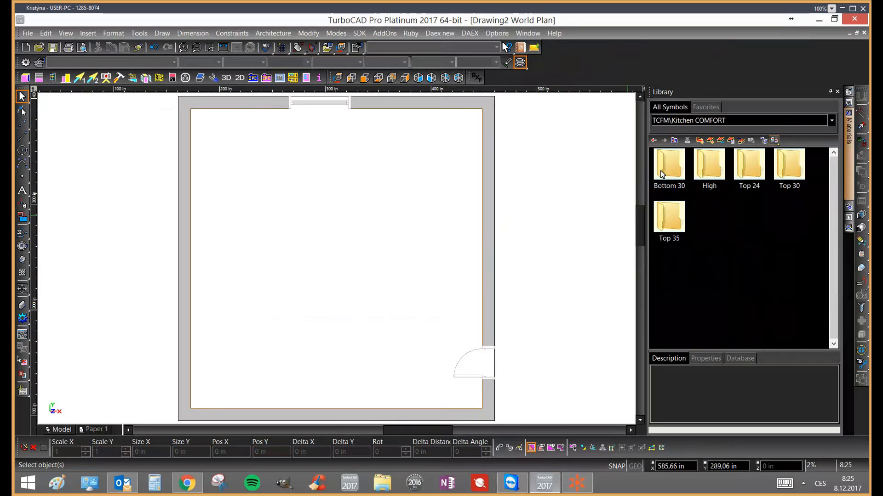
double_click(680, 164)
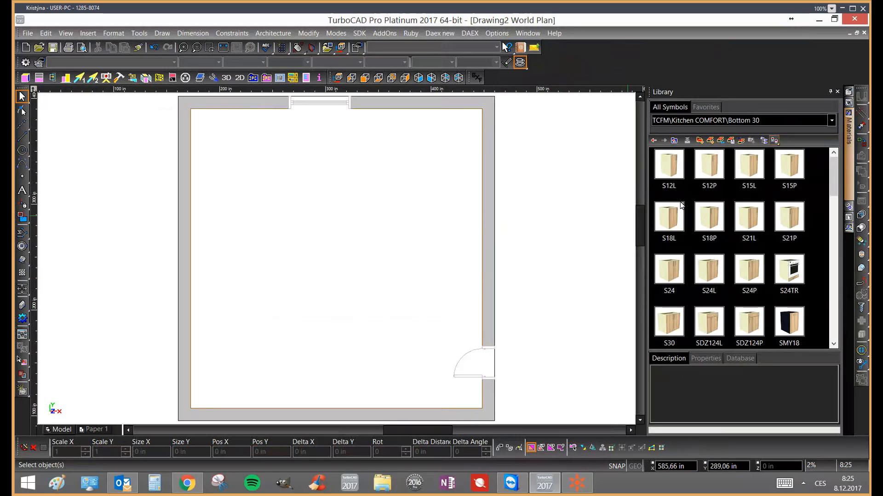
left_click(671, 164)
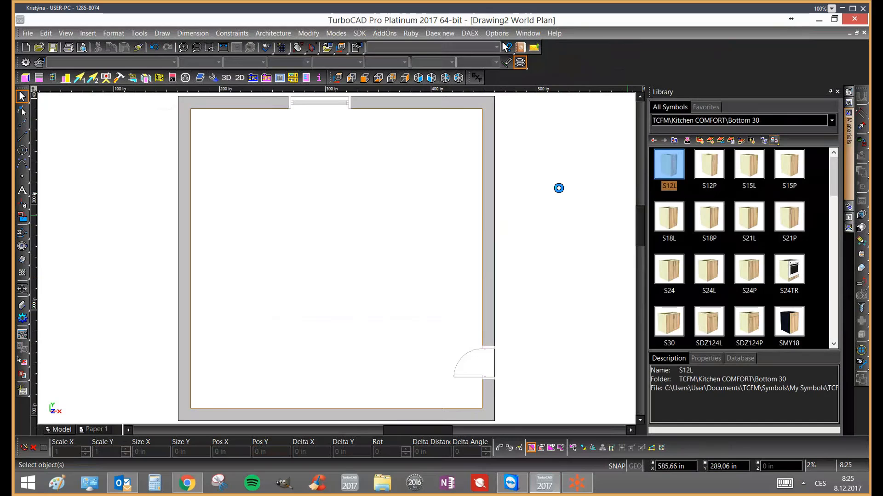
left_click(467, 163)
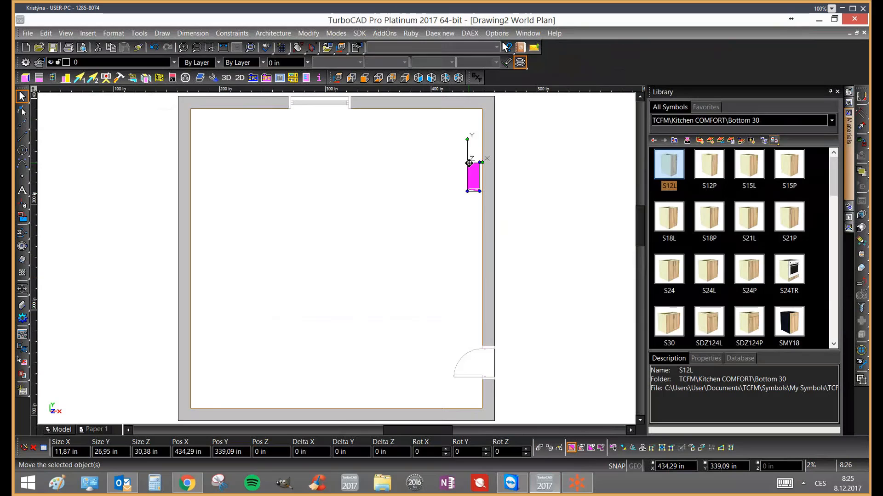
left_click_drag(468, 163, 199, 122)
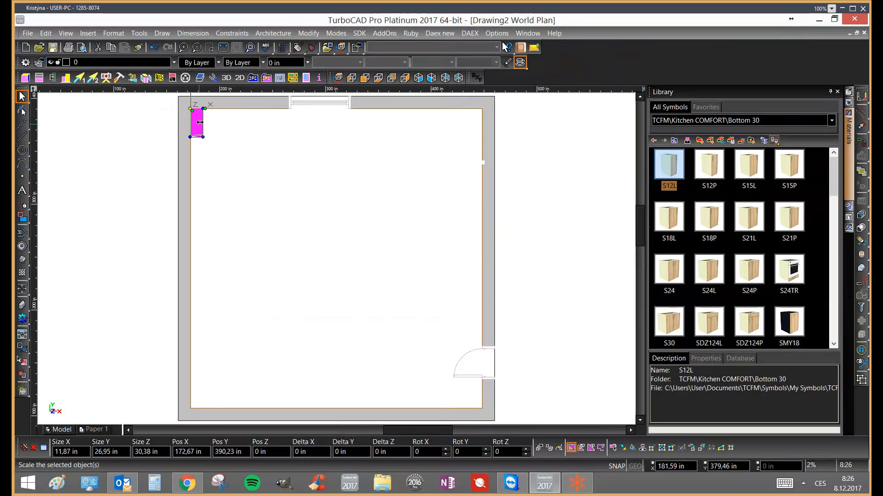
Insert the S12P cabinet from the library and move it directly beside the S12L cabinet along the window wall
left_click(706, 161)
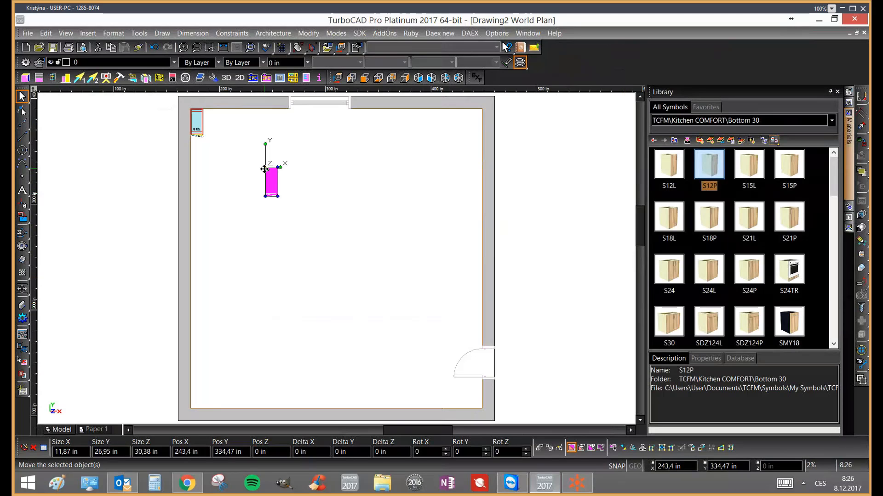
left_click(264, 169)
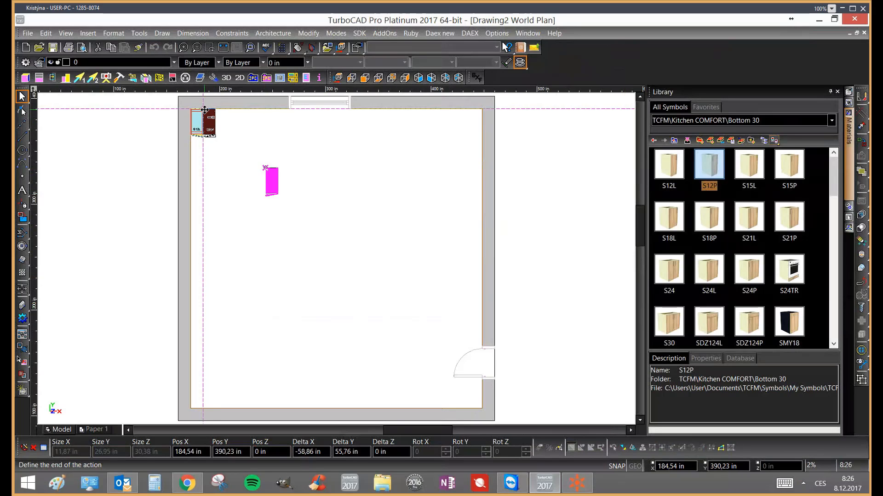
left_click(205, 110)
left_click(297, 159)
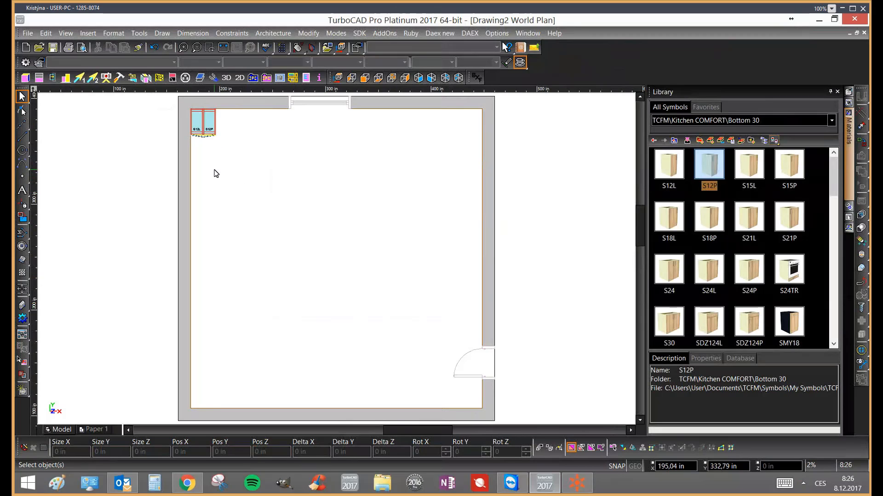
Examine the two corner cabinets in a southeast isometric view, from an angle that shows their fronts
left_click(418, 81)
scroll(337, 260, "up", 3)
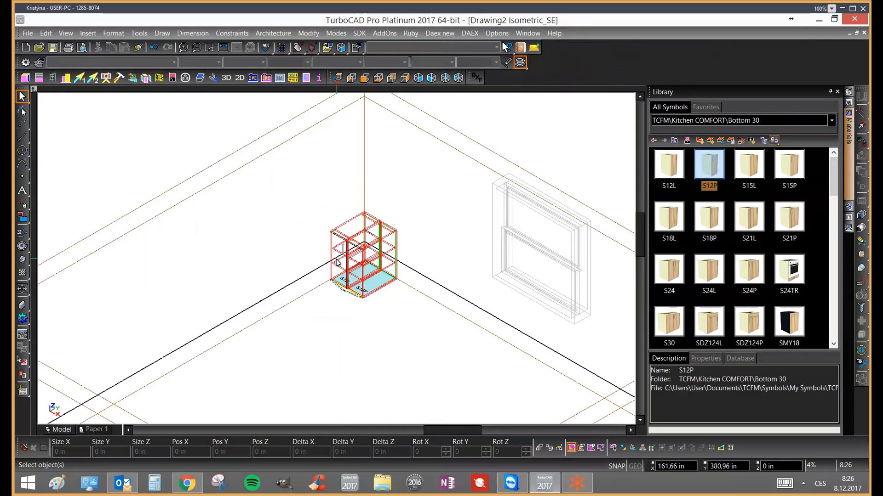
scroll(336, 260, "up", 3)
middle_click_drag(423, 312, 426, 275, "shift")
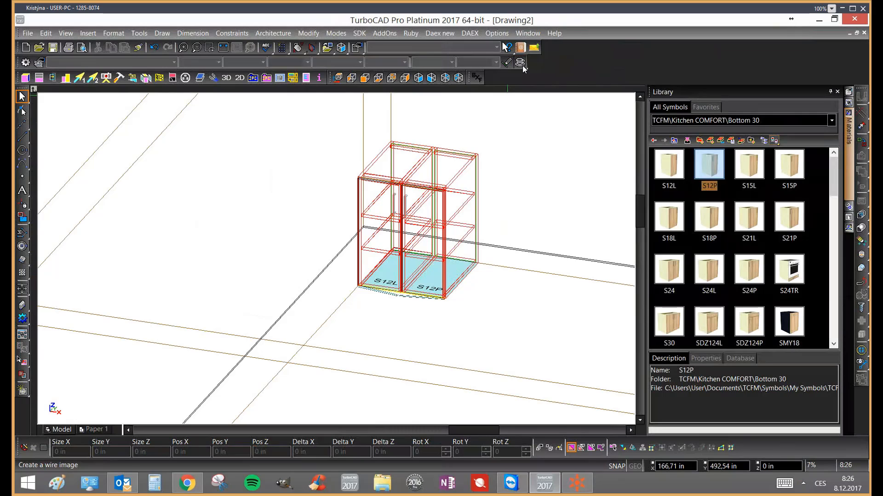
left_click(520, 63)
Open the S12P cabinet's Furniture Maker settings and assign it the Door_01 door and the Pull_02 handle
left_click(454, 183)
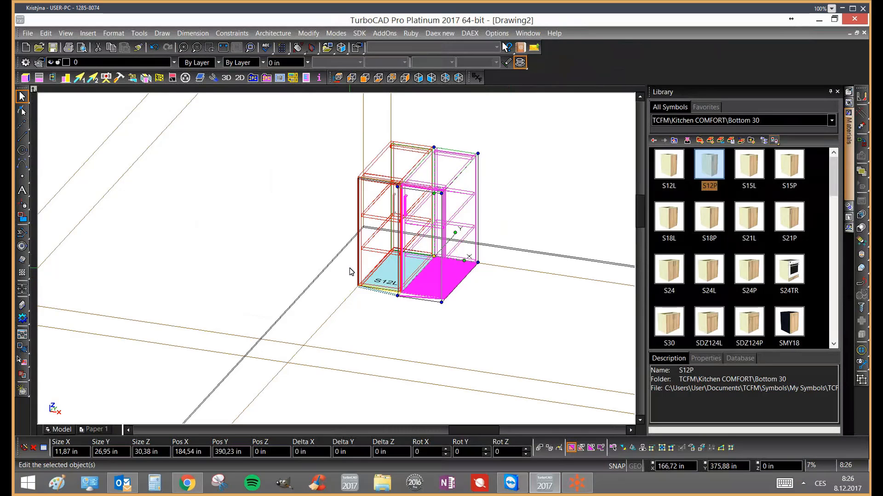
left_click(26, 80)
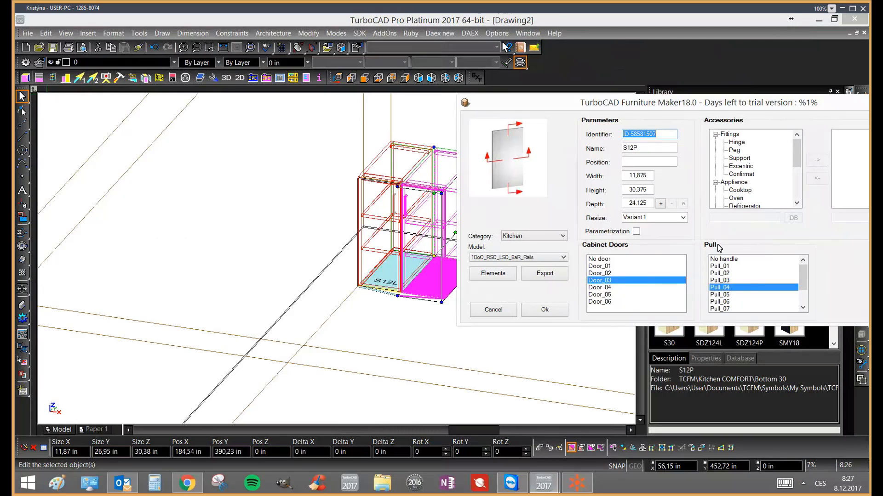
left_click(605, 288)
left_click(604, 294)
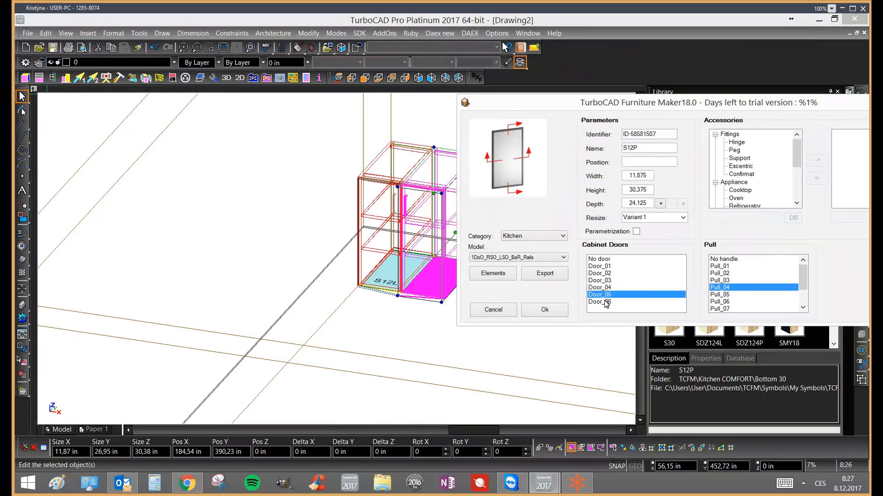
left_click(605, 302)
left_click(606, 273)
left_click(606, 267)
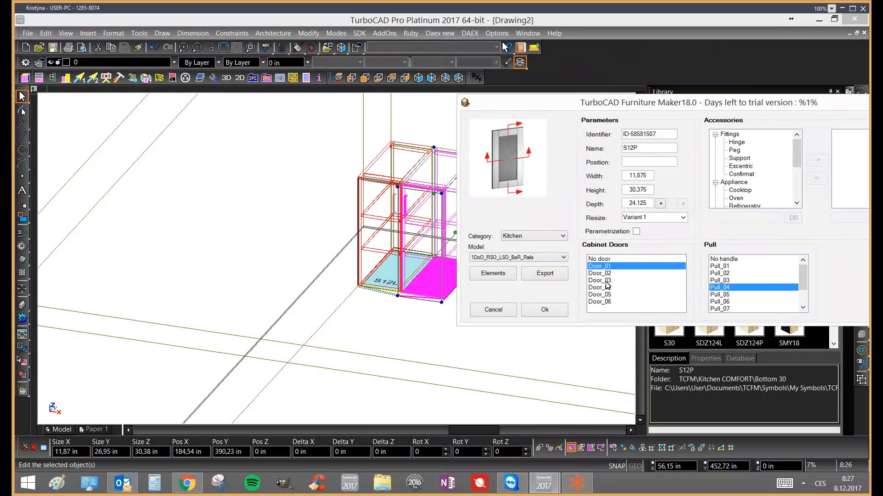
left_click(715, 274)
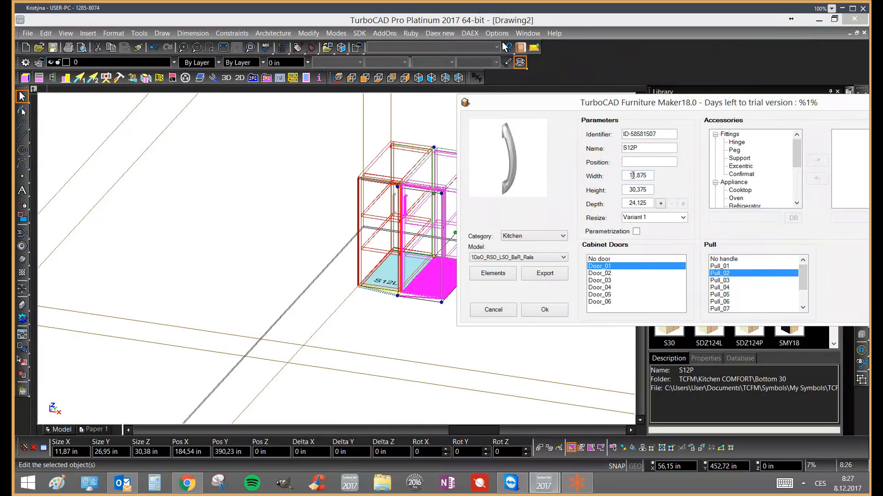
Set the S12P cabinet's width to 12, apply the settings without marking it as atypical, and clear the selection
left_click_drag(630, 175, 663, 178)
type("12")
left_click(560, 310)
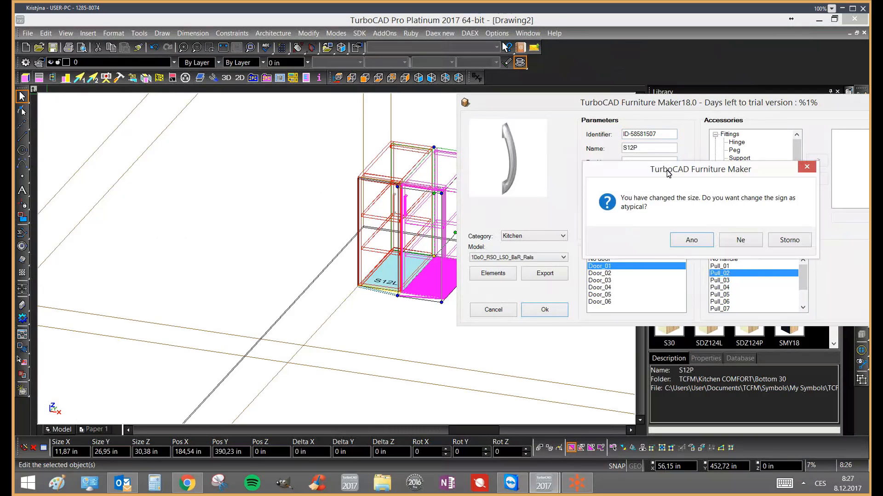
left_click_drag(668, 171, 592, 134)
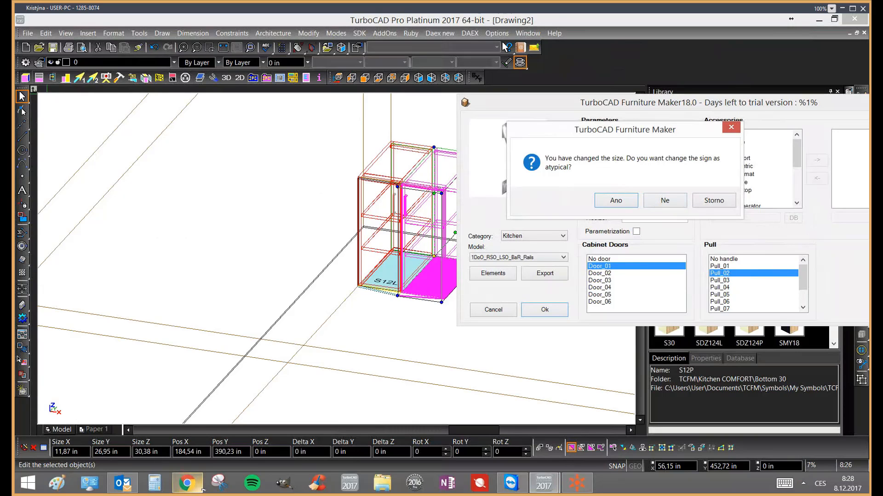
left_click(665, 201)
left_click(544, 310)
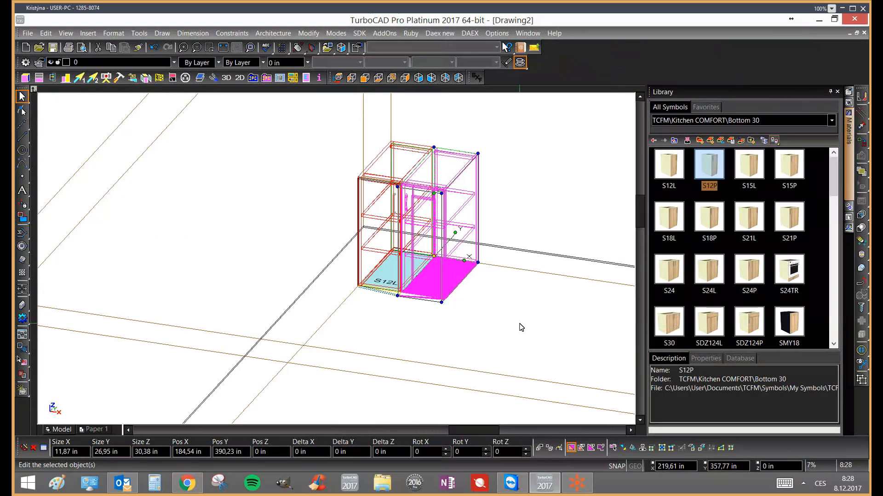
left_click(521, 327)
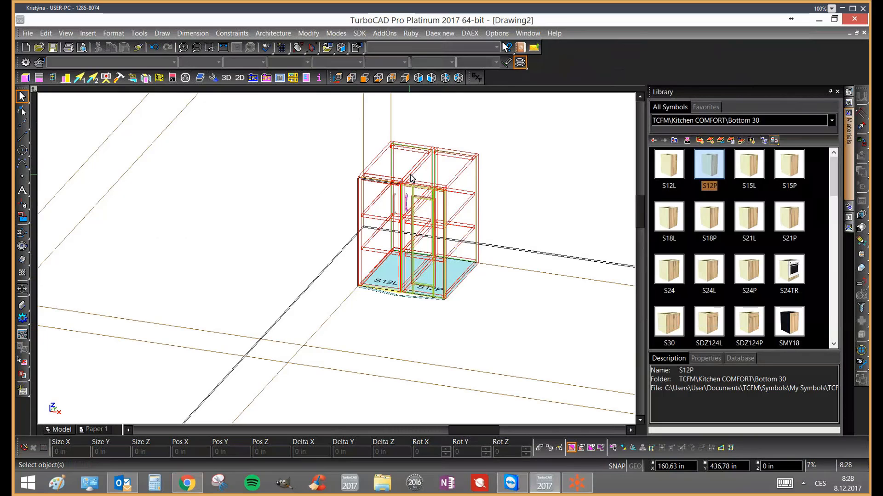
Select the whole S12P cabinet and check it on its own in a rendered view
left_click(437, 190)
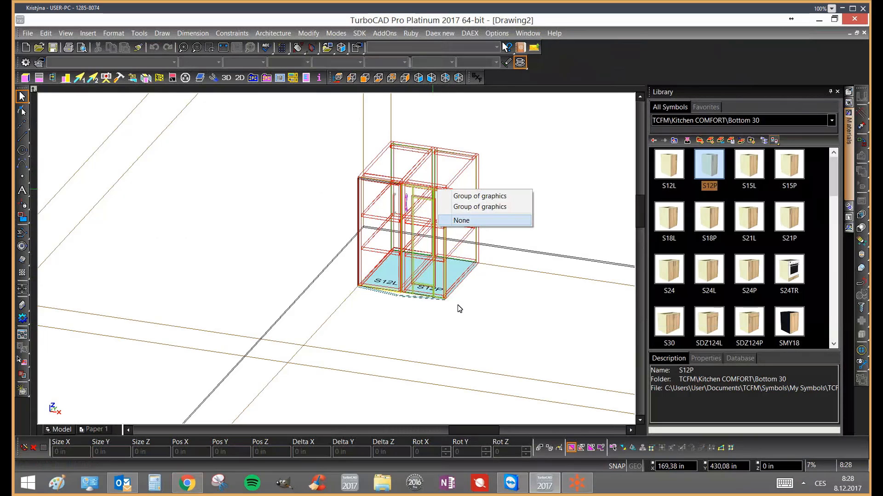
left_click(456, 192)
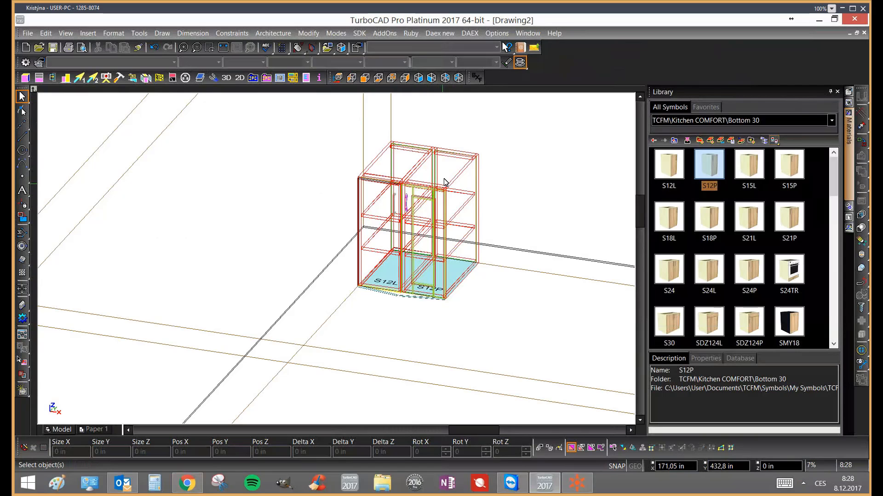
left_click(430, 186)
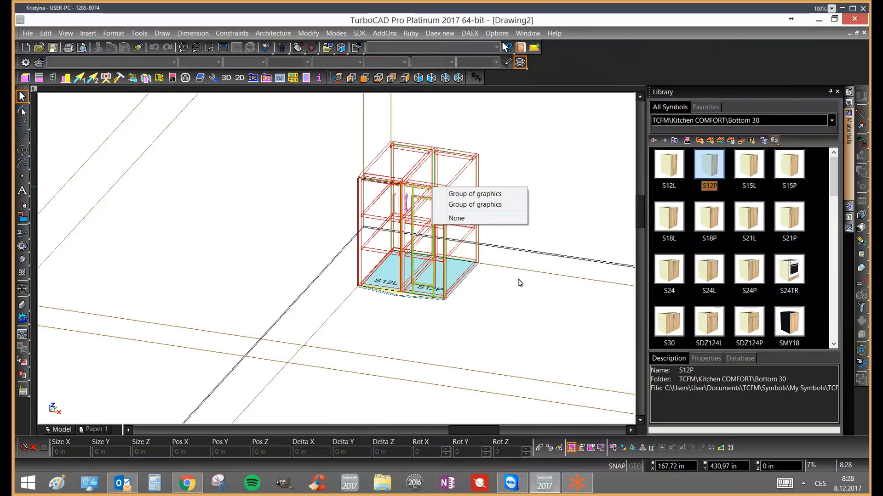
left_click(441, 186)
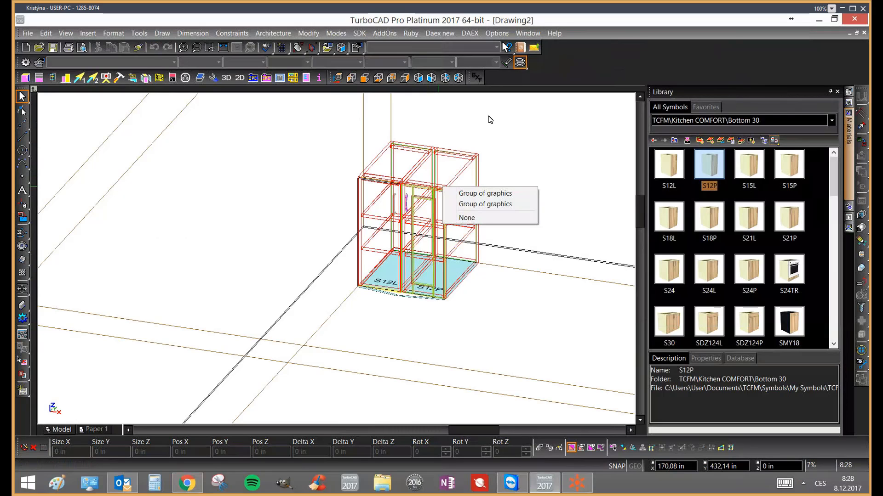
left_click(474, 205)
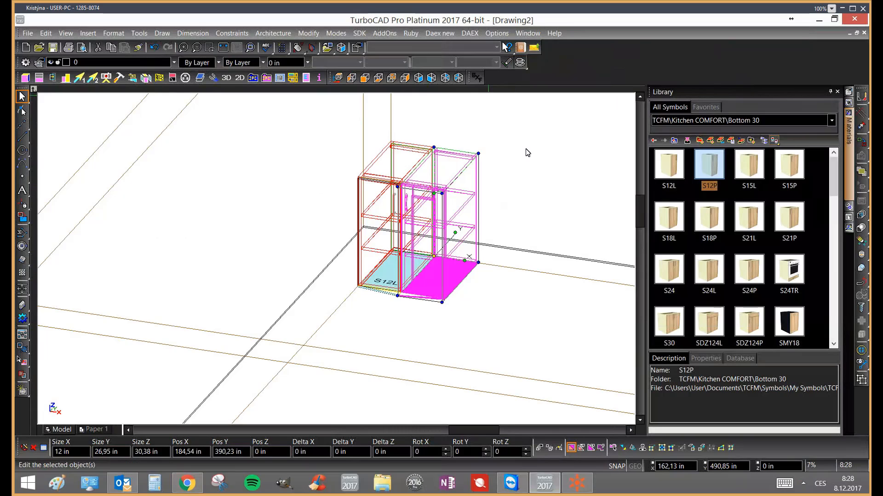
left_click(492, 325)
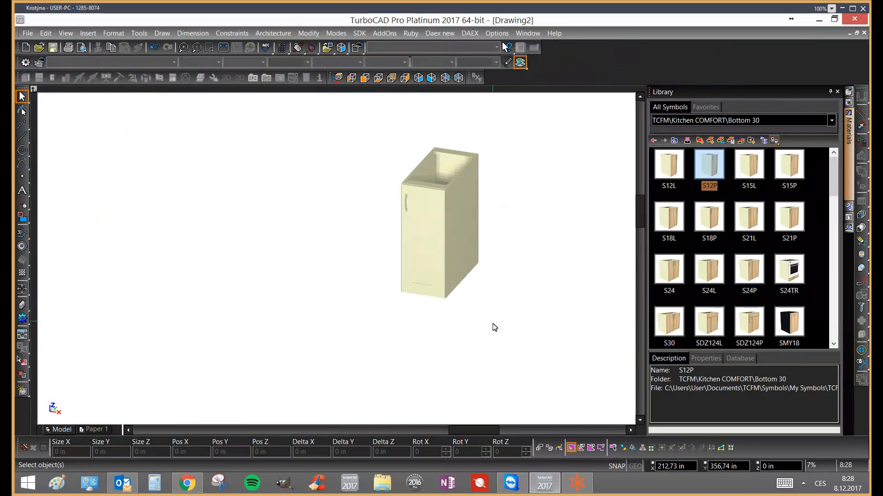
Open the element settings of the S12P cabinet and examine the parameters of its bottom and back panels
left_click(474, 166)
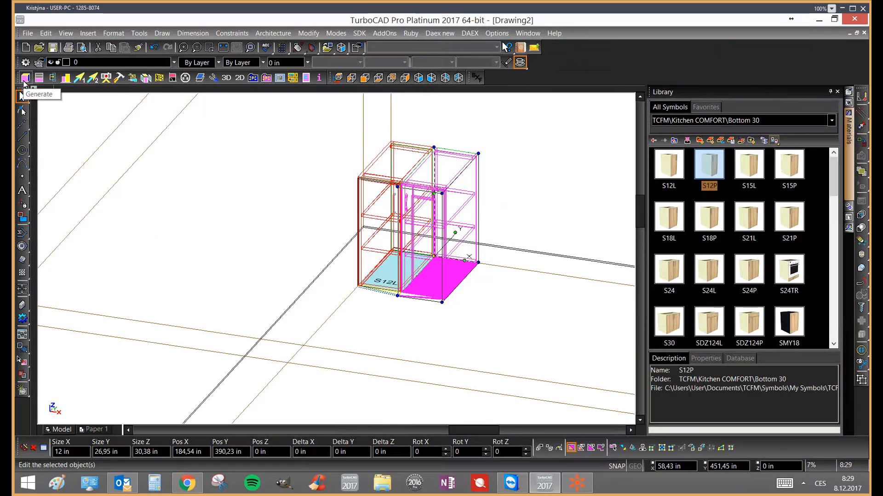
left_click(25, 79)
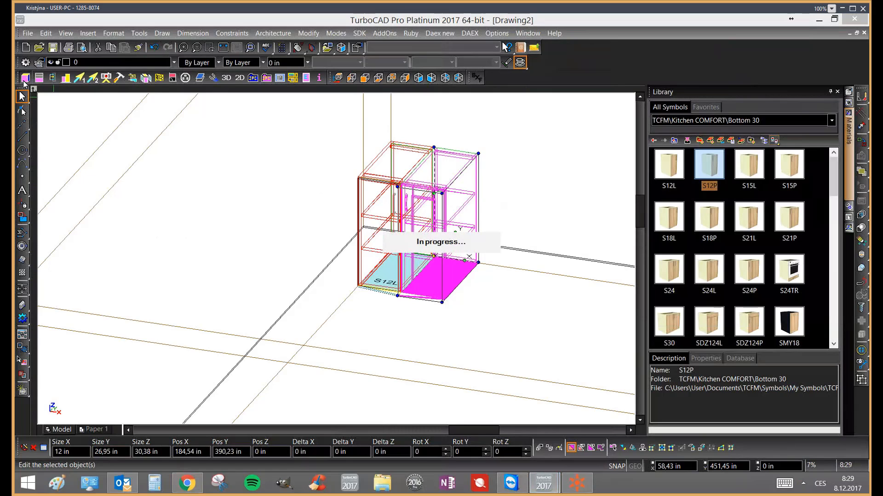
left_click(225, 309)
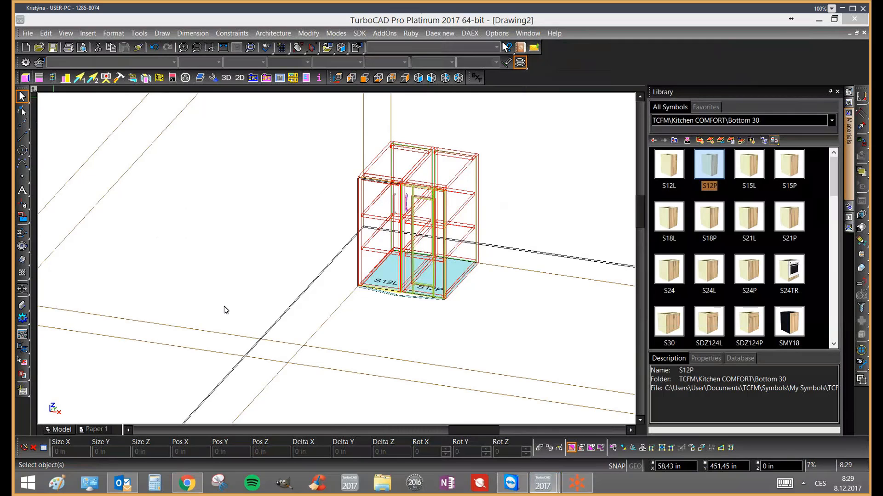
left_click_drag(311, 81, 608, 68)
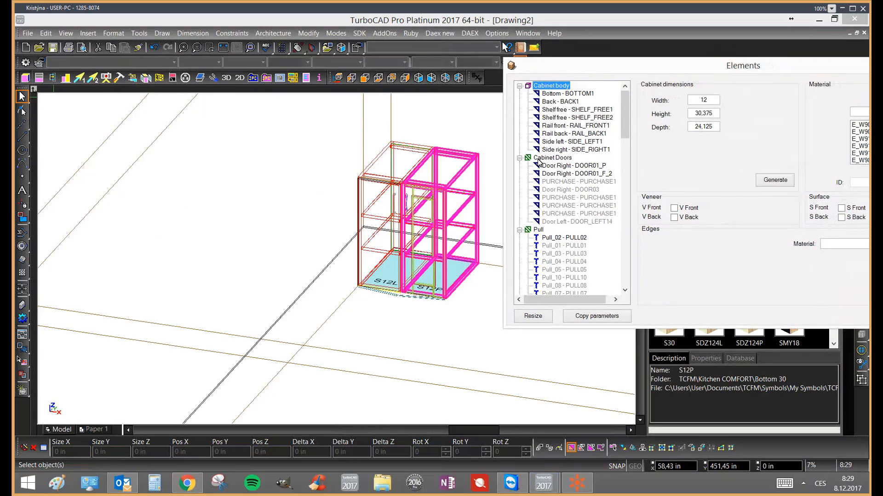
left_click(568, 93)
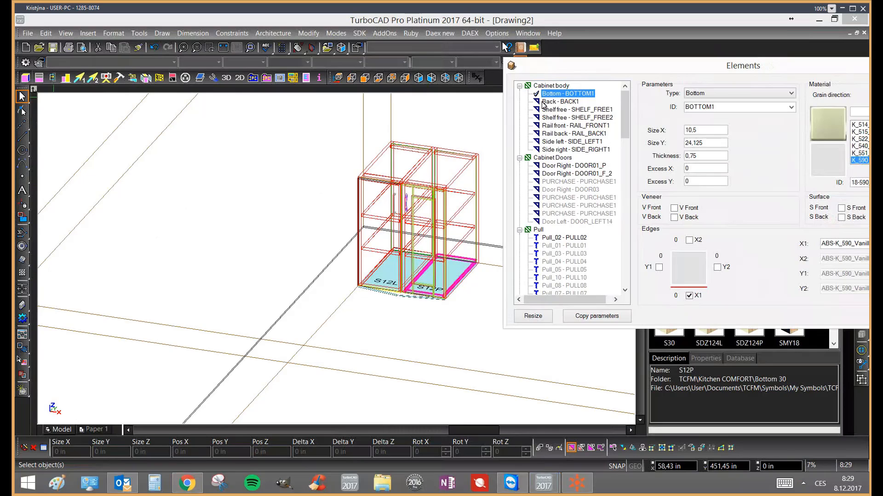
left_click(544, 102)
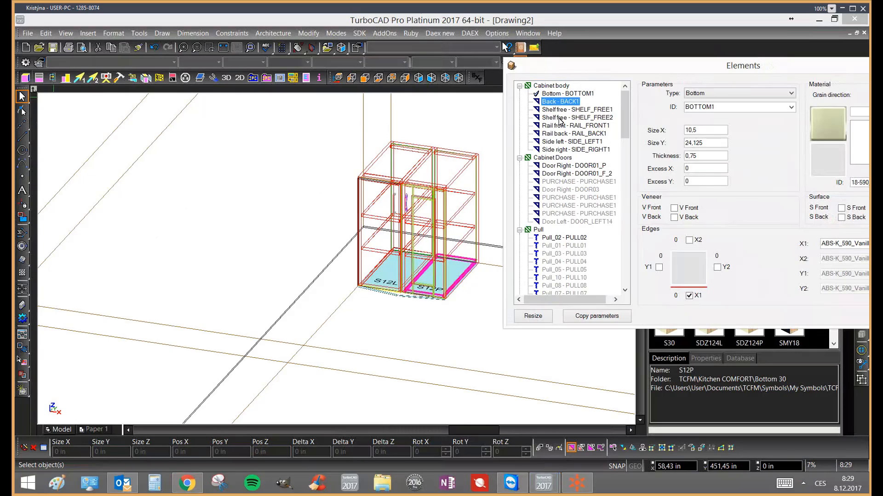
left_click_drag(597, 68, 487, 70)
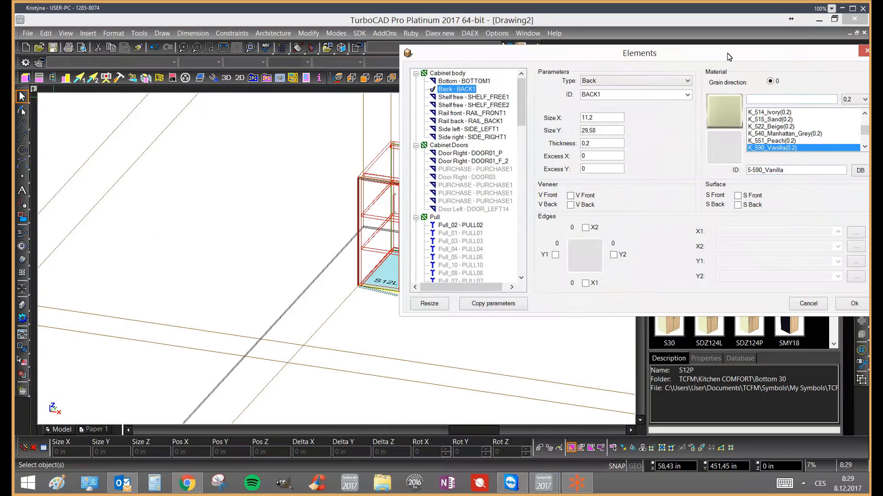
left_click_drag(674, 67, 636, 56)
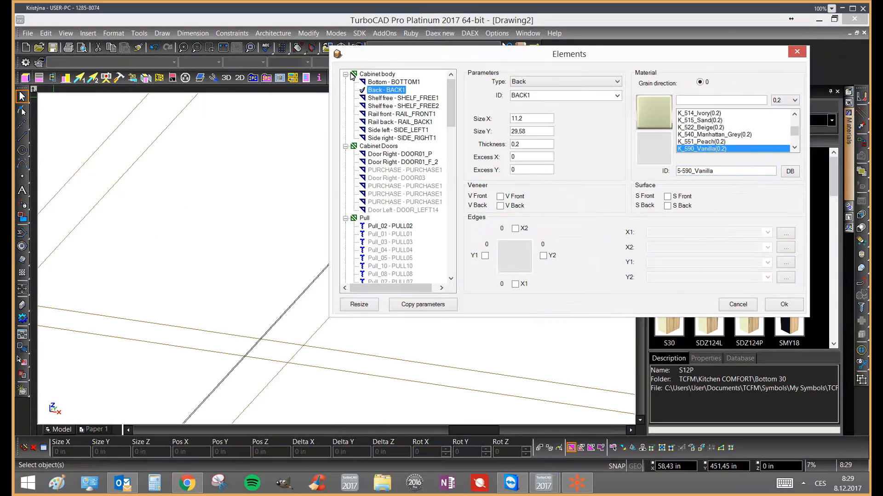
Assign the 0.4 material E_H1145_ST10_dub_bardolino_prirodni to the entire S12P cabinet body and accept the element settings
left_click(377, 74)
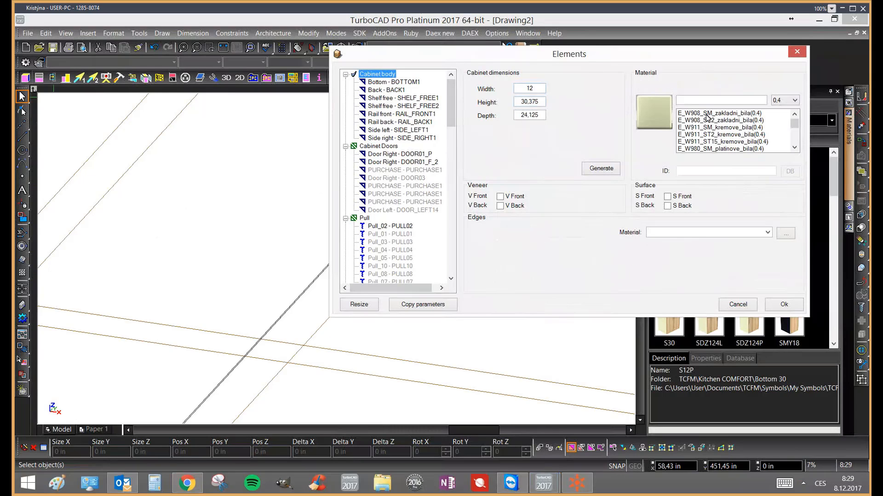
left_click(738, 134)
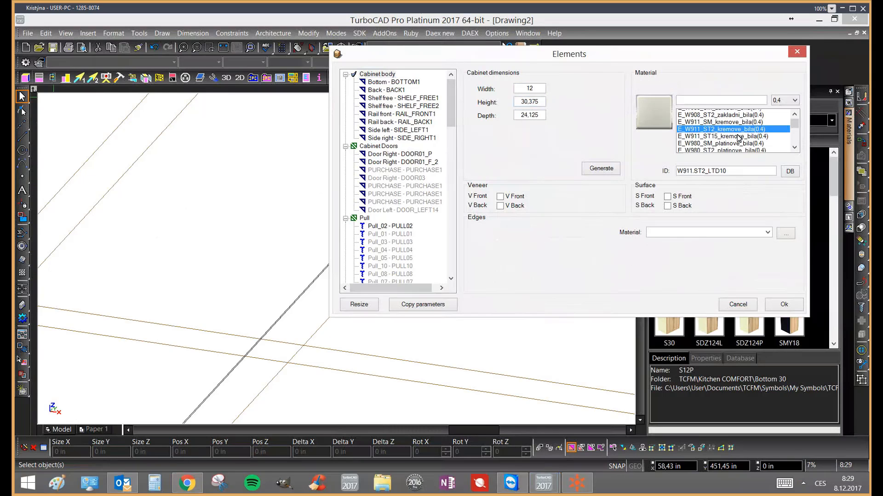
scroll(738, 137, "down", 1)
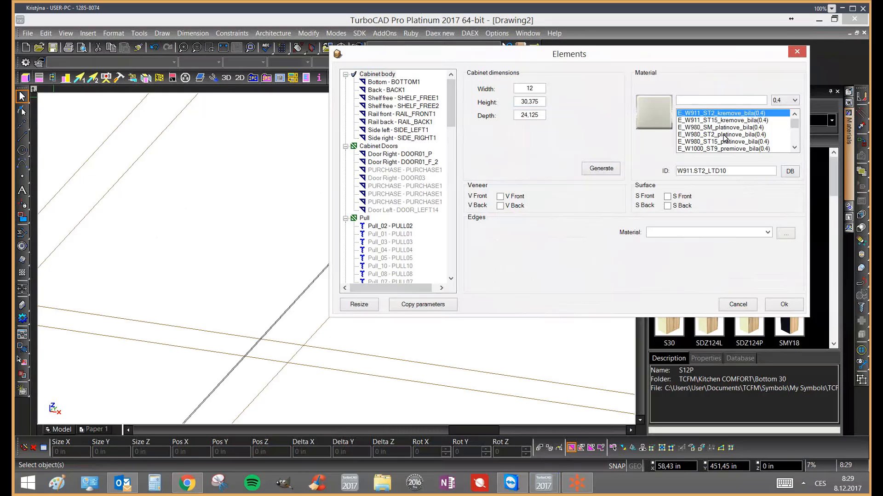
scroll(717, 140, "down", 5)
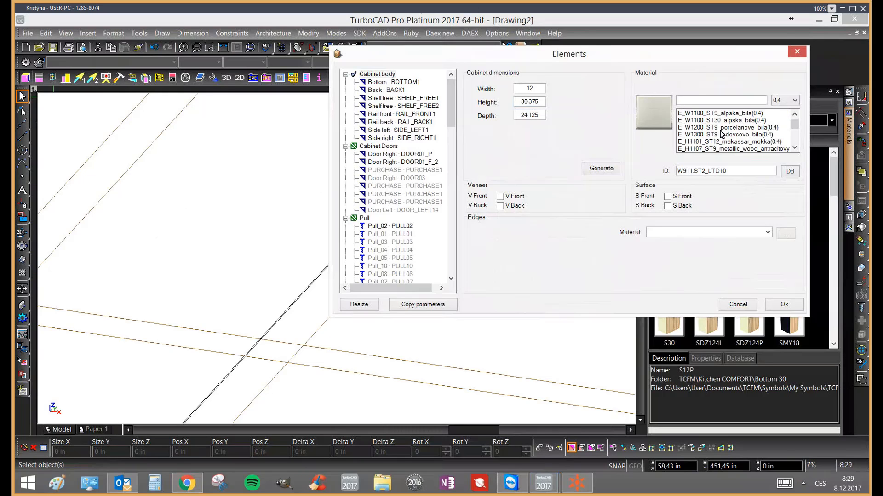
scroll(737, 138, "down", 6)
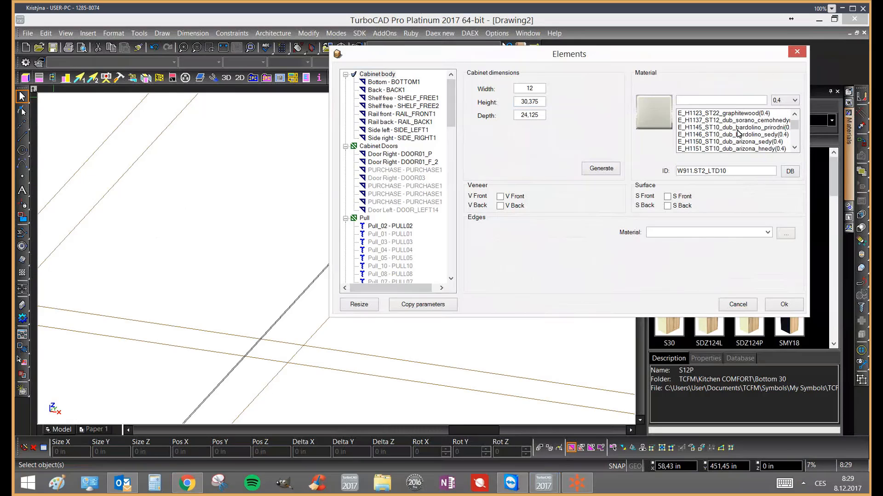
scroll(732, 144, "down", 3)
left_click(731, 142)
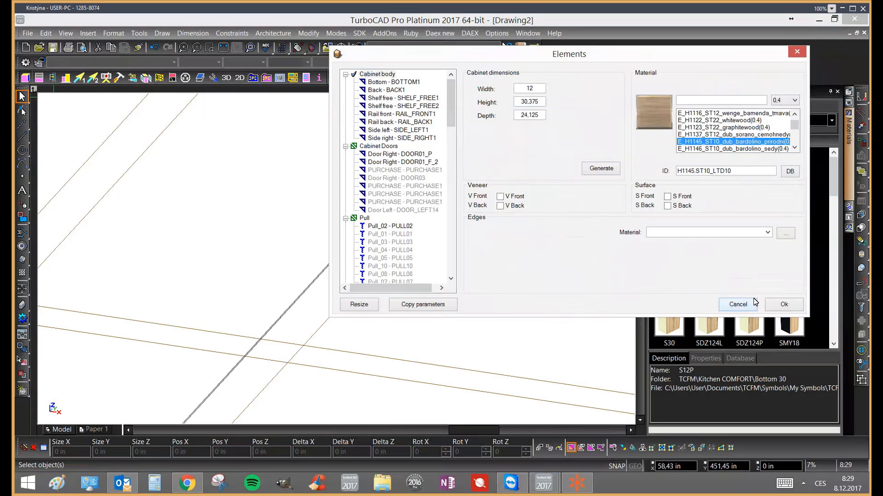
left_click(781, 304)
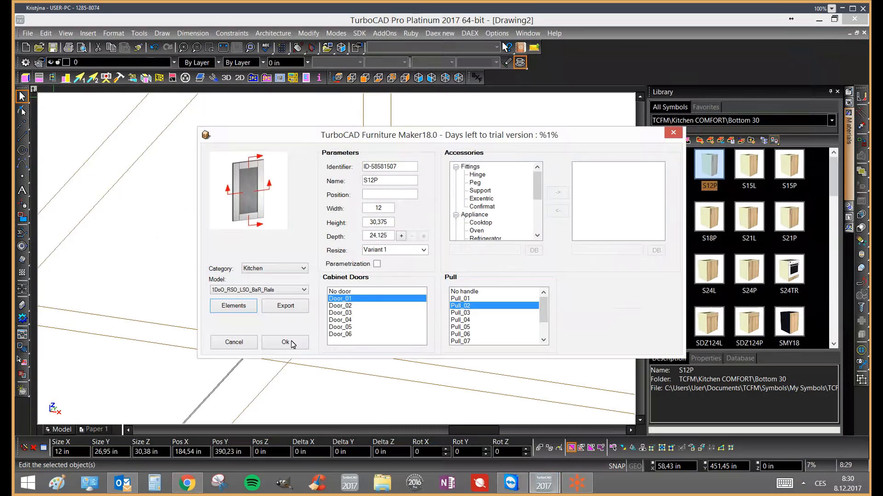
Apply the S12P cabinet settings, skipping replacement of every material already in the drawing, and check the cabinet on its own in a rendered view
left_click(301, 346)
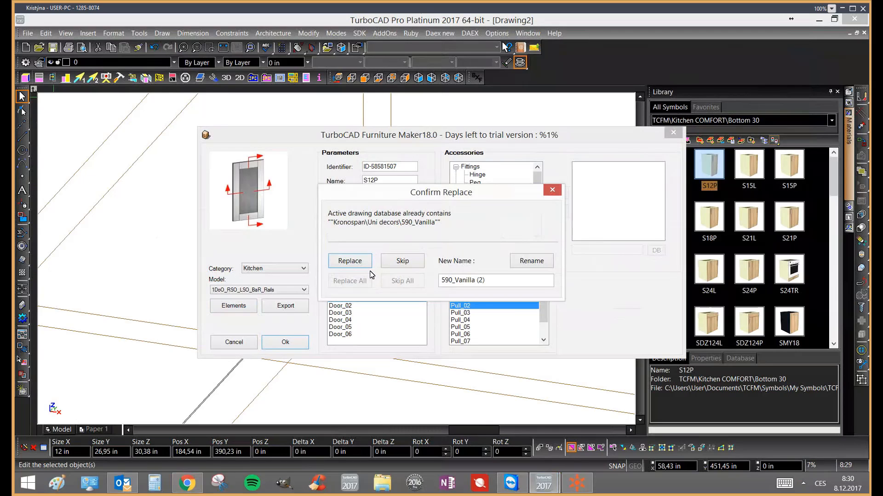
left_click(405, 265)
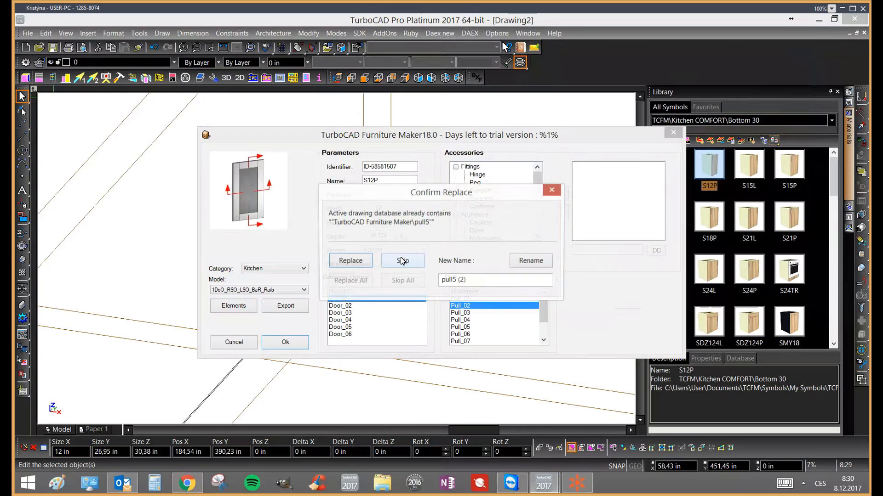
left_click(403, 262)
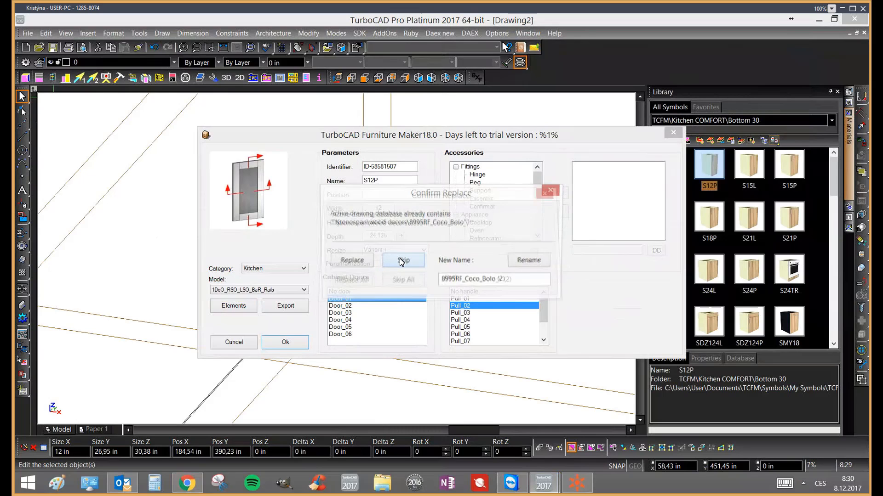
left_click(401, 262)
left_click(402, 262)
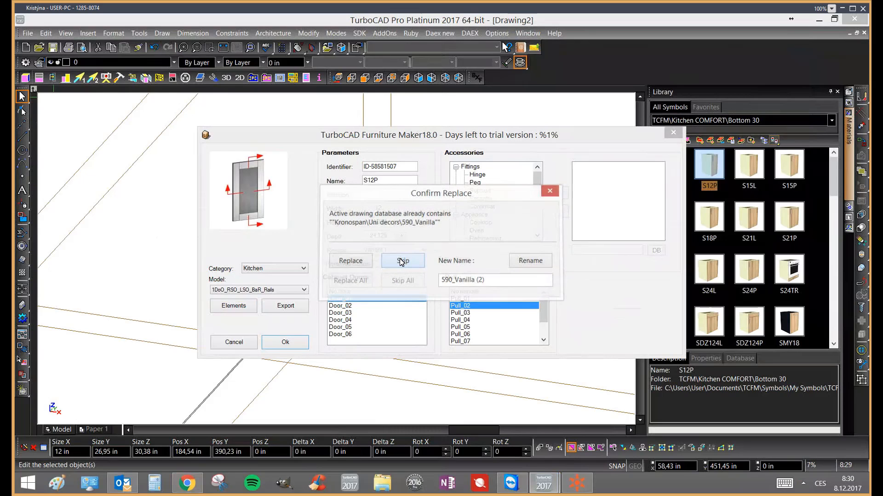
left_click(402, 262)
left_click(402, 262)
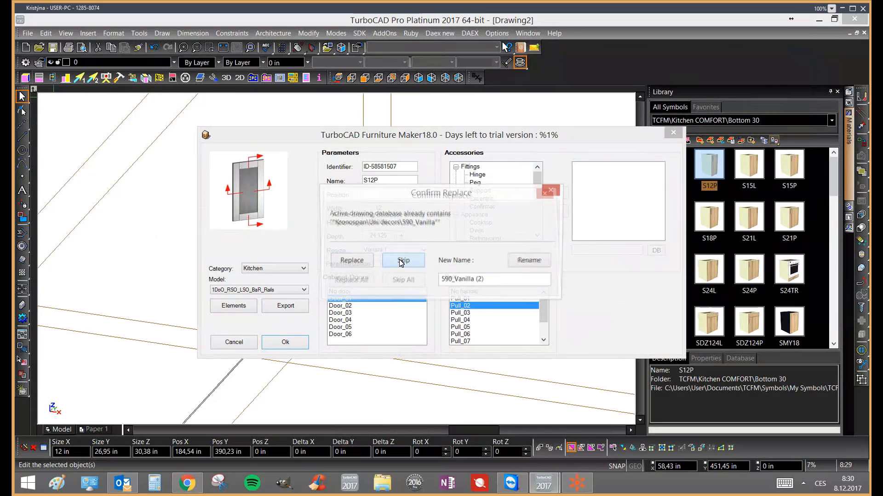
left_click(401, 262)
left_click(402, 261)
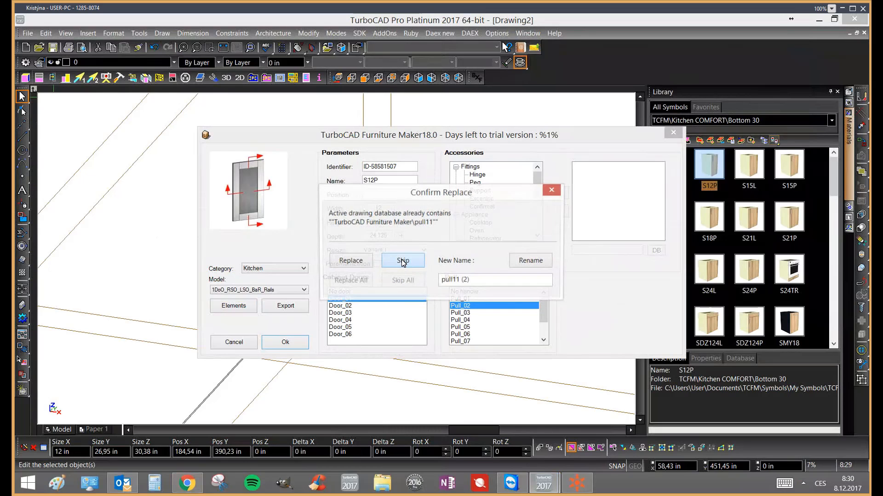
left_click(401, 261)
left_click(519, 64)
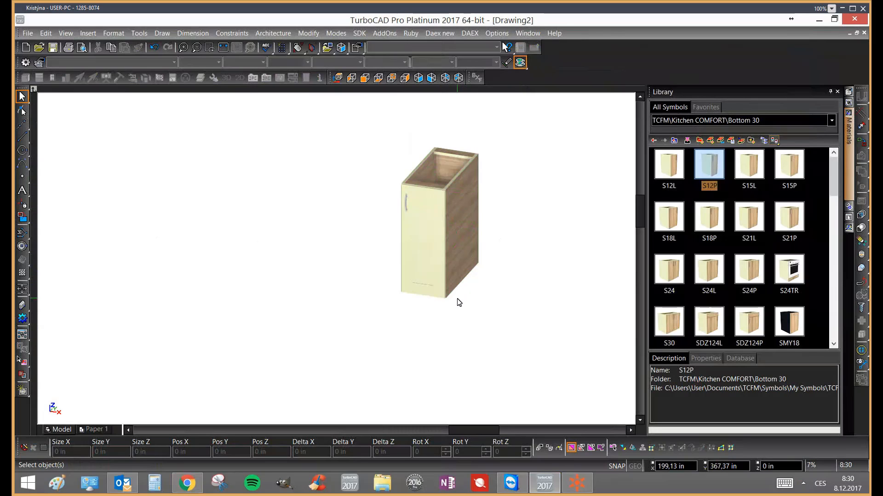
left_click(520, 62)
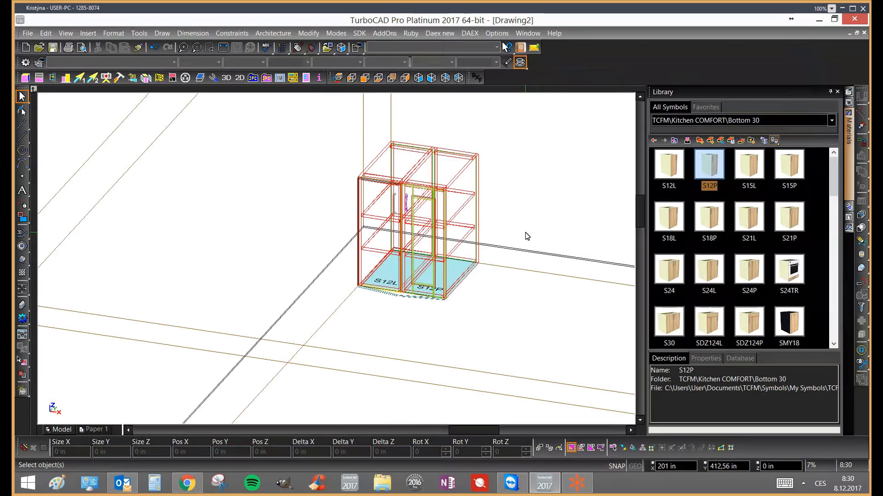
Reopen the S12P cabinet's element settings, filter the materials by dub, and assign E_H1146_ST10_dub_bardolino_sedy(0.4) to the cabinet body
left_click(459, 178)
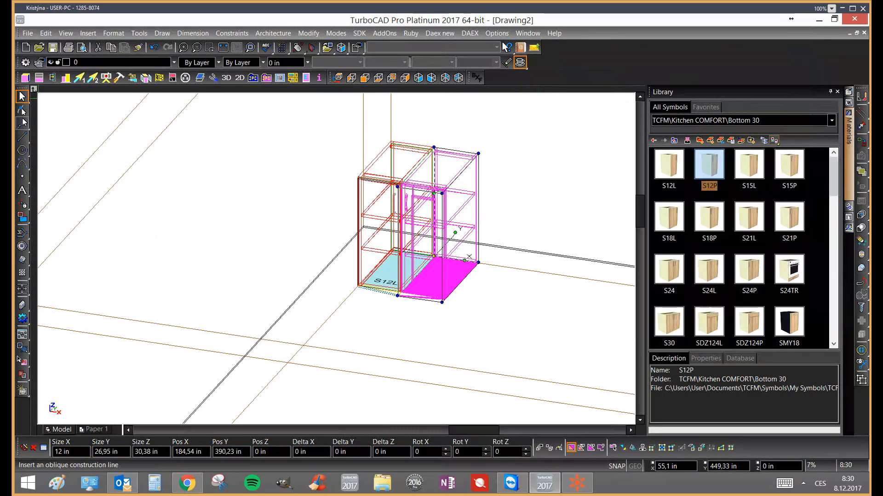
left_click(26, 77)
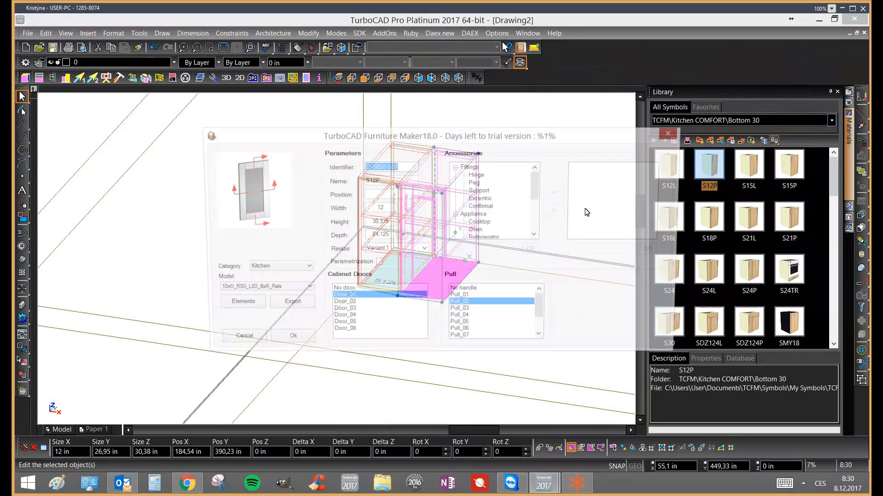
left_click(243, 307)
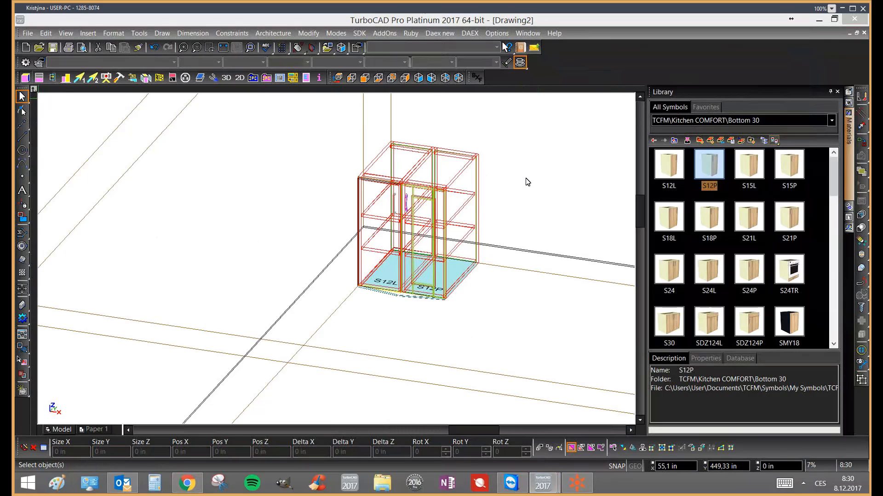
left_click(600, 189)
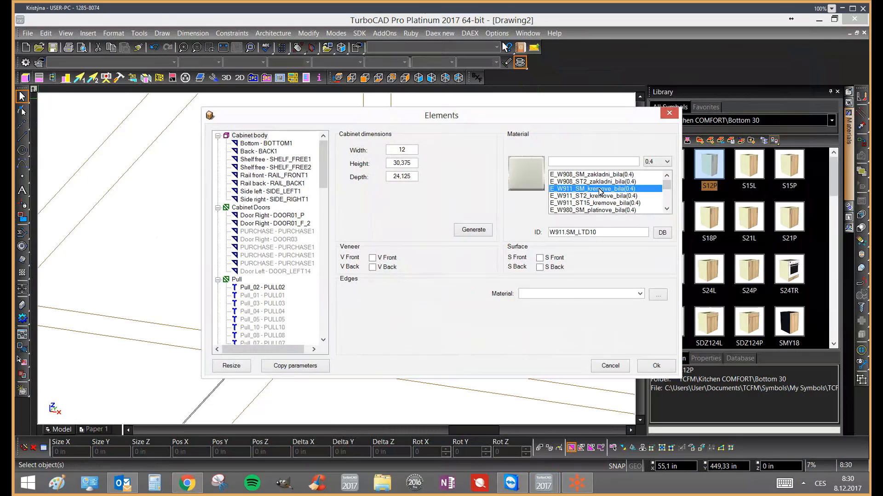
left_click(600, 203)
scroll(600, 198, "down", 3)
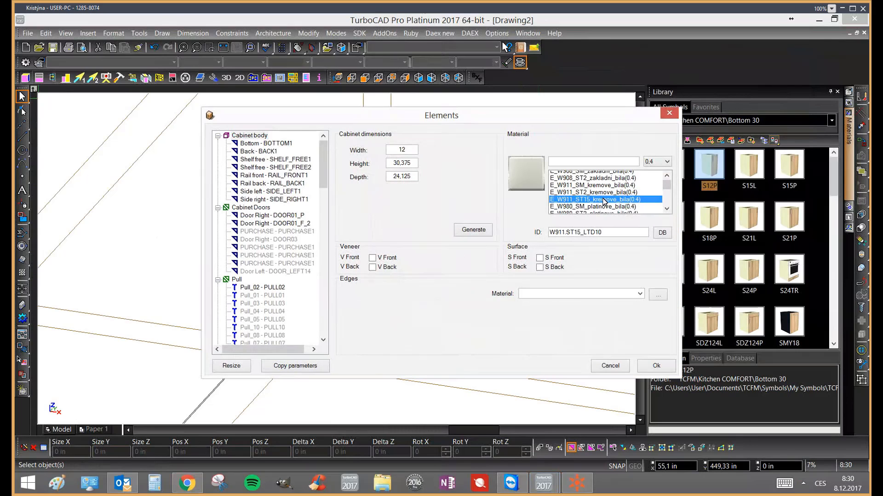
left_click(595, 161)
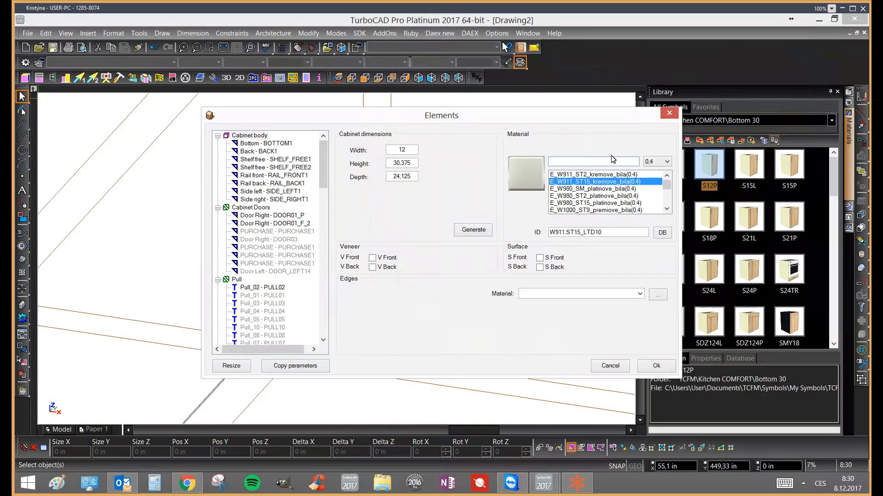
type("d")
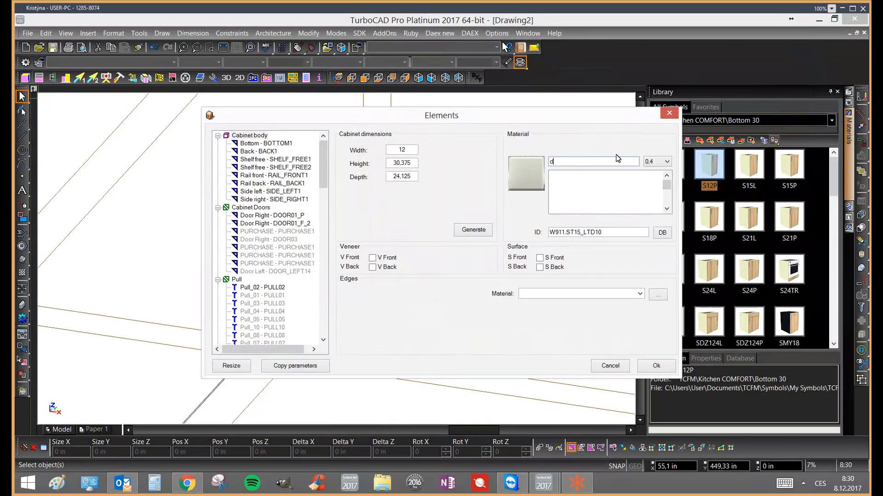
type("ub")
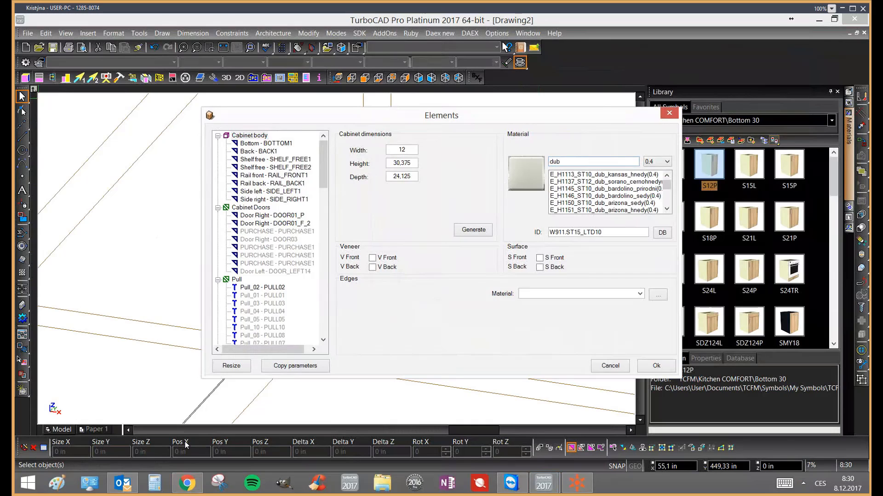
left_click(603, 203)
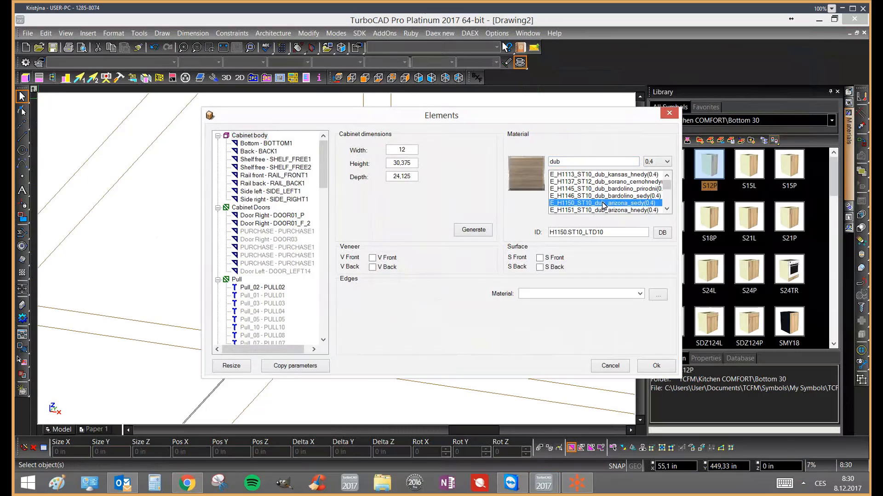
left_click(602, 196)
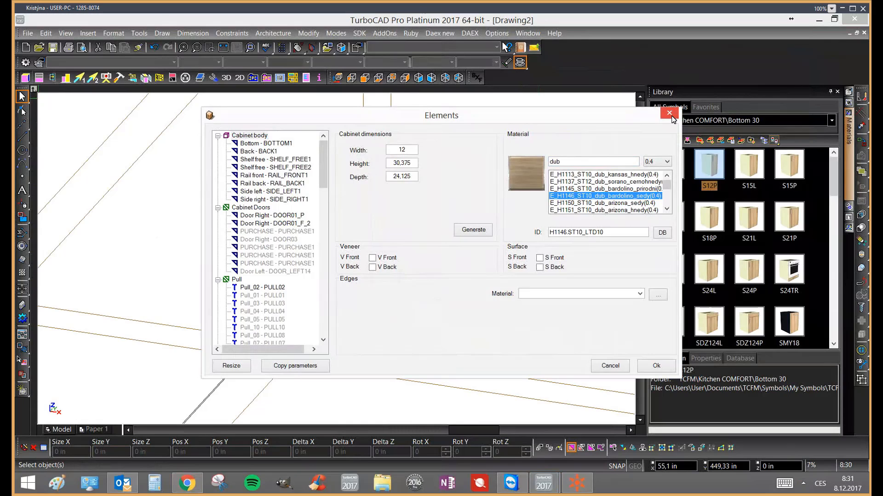
Set the grain direction of the cabinet's bottom panel BOTTOM1 to B and accept the element settings
left_click(266, 144)
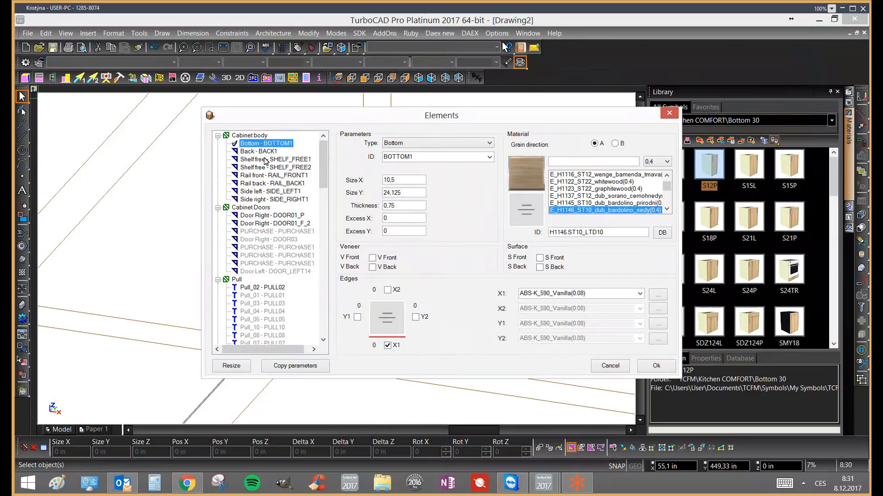
left_click_drag(376, 118, 385, 120)
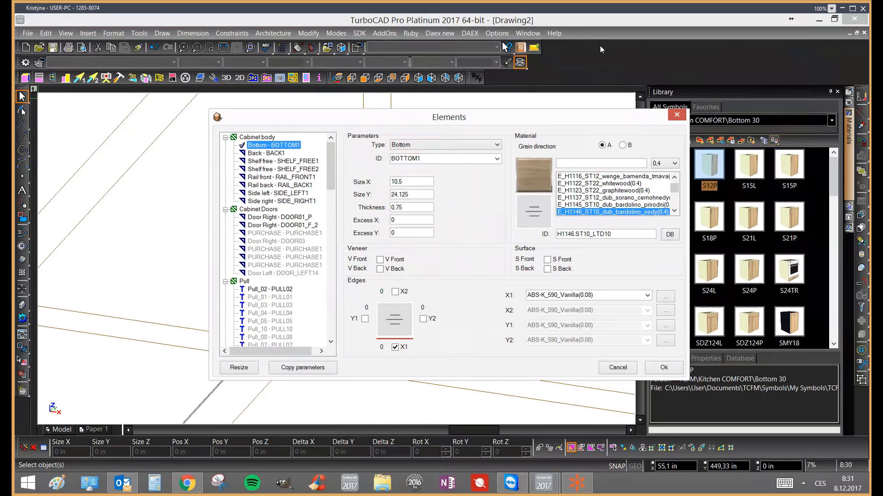
left_click_drag(600, 45, 656, 57)
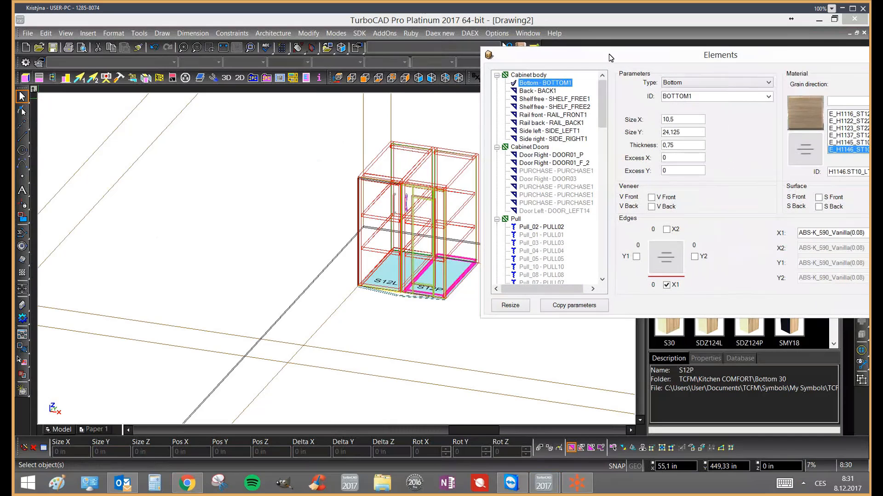
left_click_drag(608, 53, 510, 85)
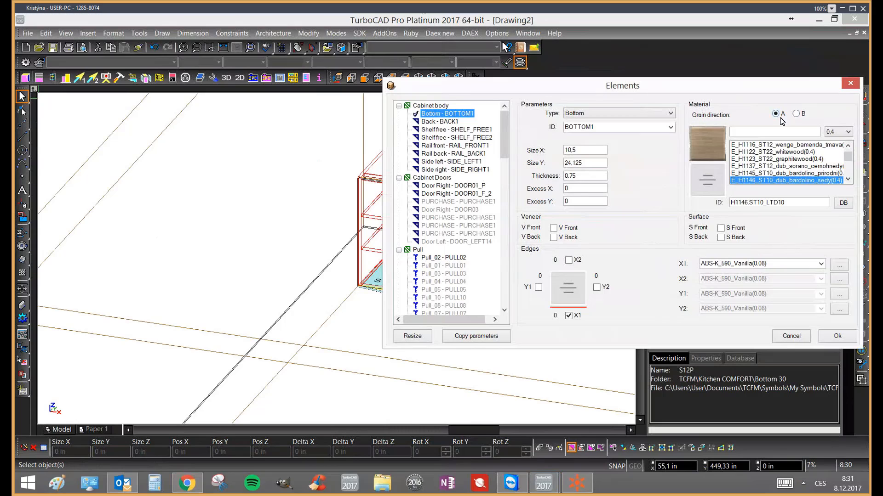
left_click(795, 114)
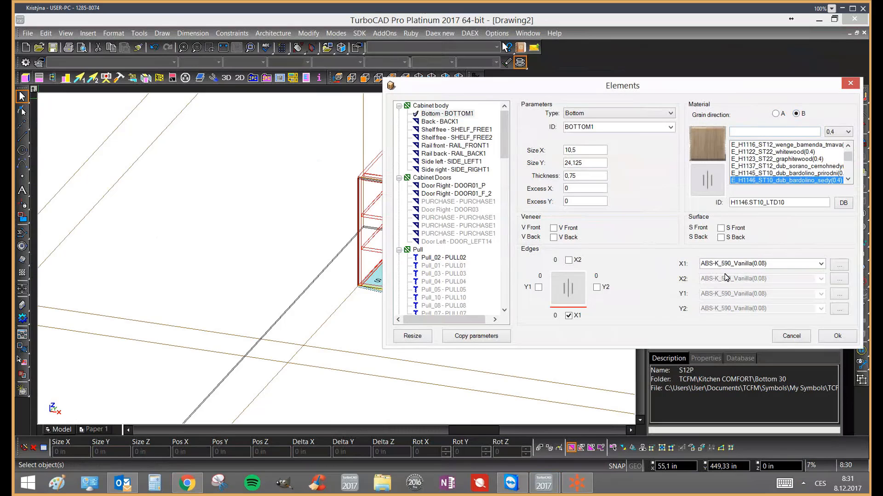
left_click(826, 336)
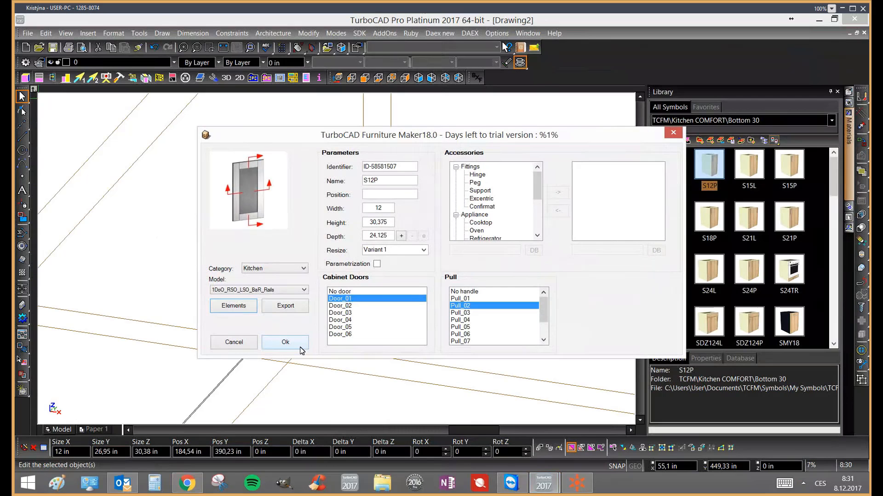
Apply the changed S12P cabinet settings, keep all materials already in the drawing without replacing them, and dismiss the group properties
left_click(285, 343)
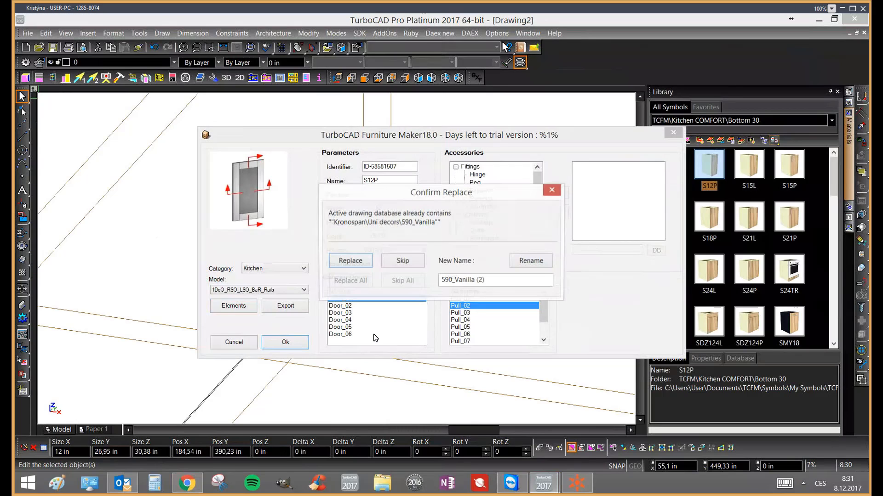
left_click(407, 261)
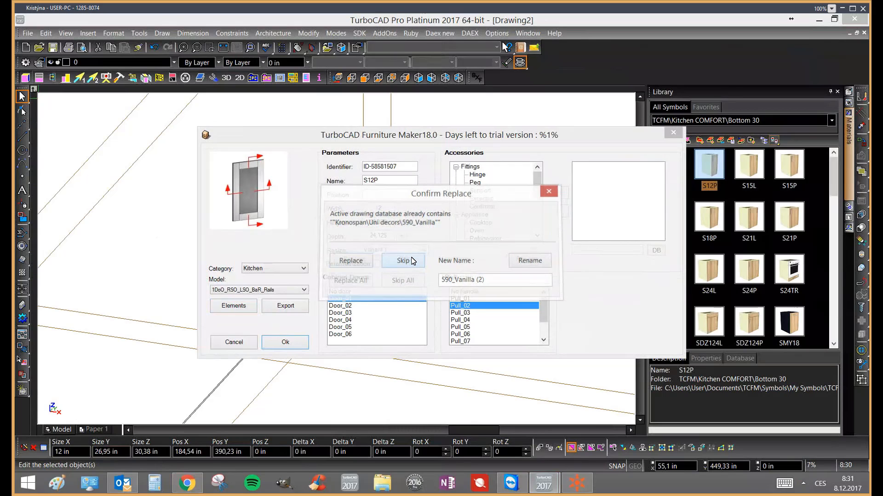
left_click(413, 263)
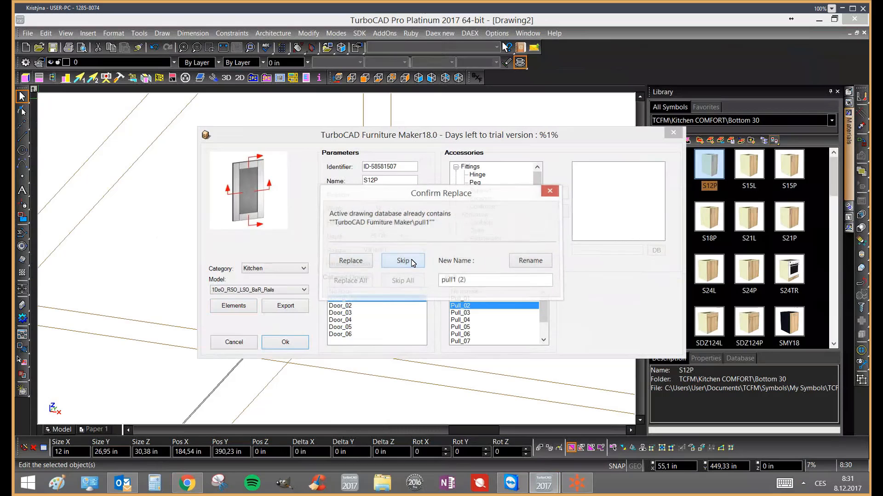
left_click(413, 263)
left_click(412, 263)
left_click(412, 263)
left_click(404, 260)
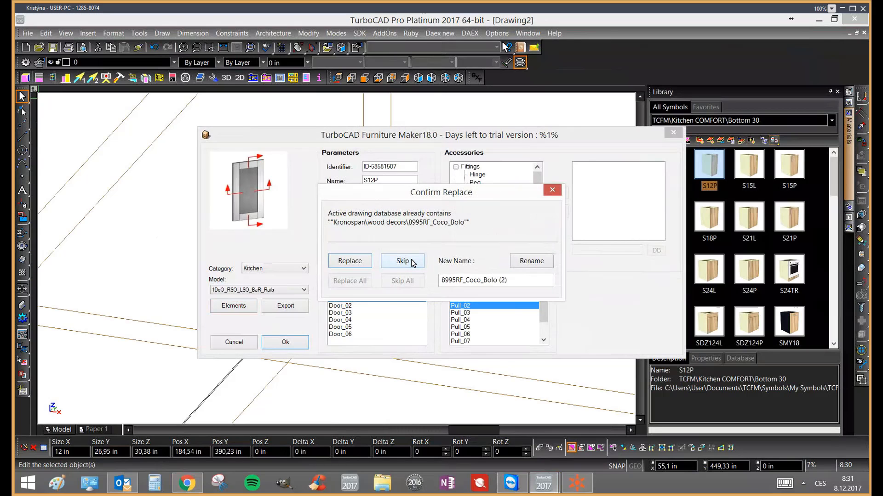
left_click(404, 261)
left_click(404, 261)
left_click(412, 261)
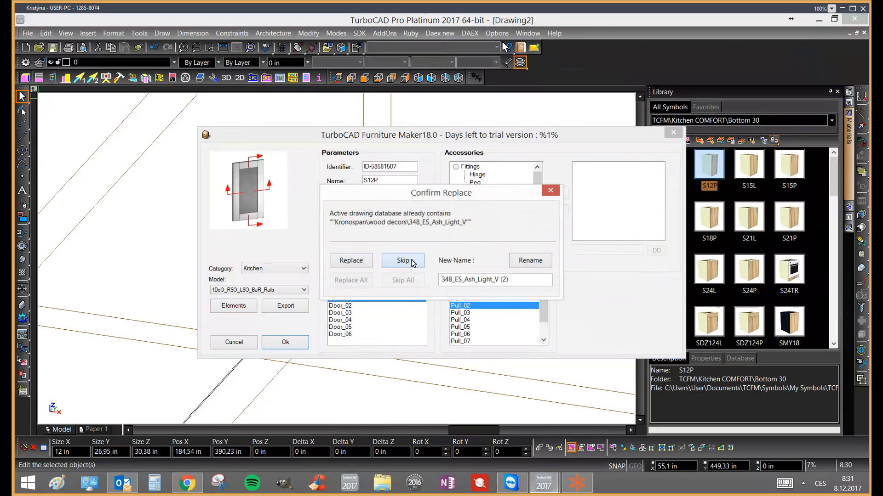
left_click(412, 262)
left_click(412, 261)
left_click(412, 261)
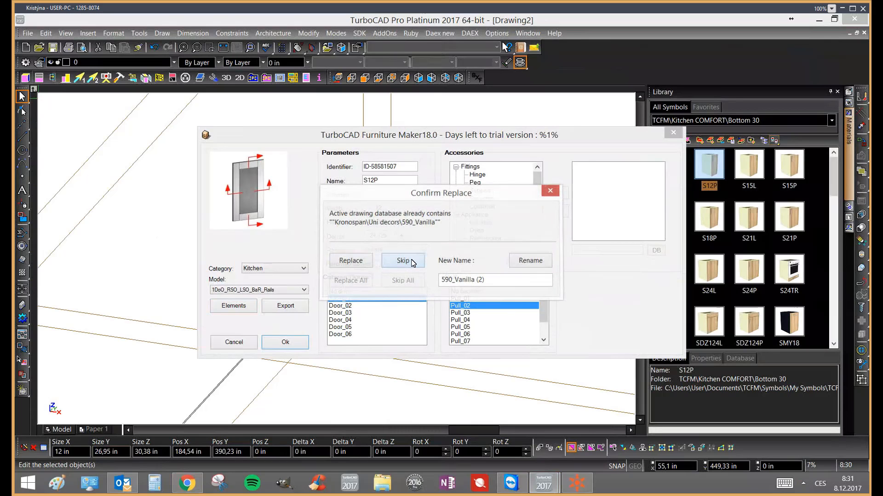
left_click(413, 262)
left_click(412, 261)
left_click(413, 261)
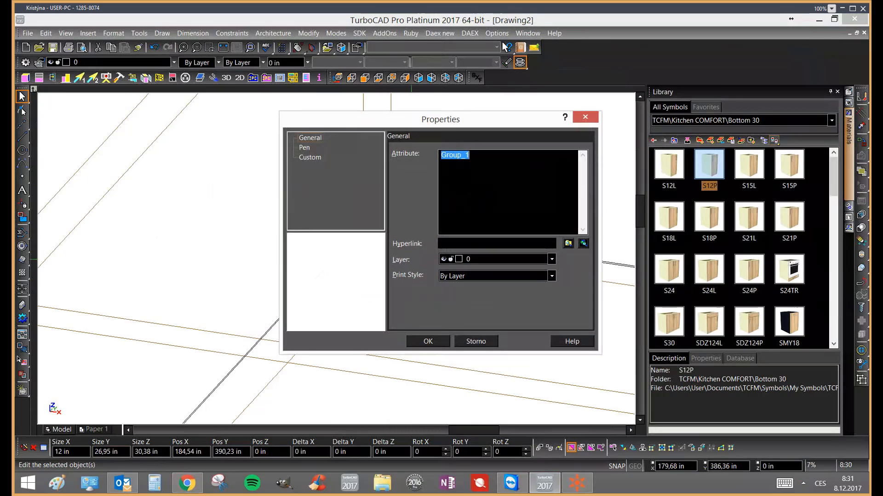
left_click(585, 117)
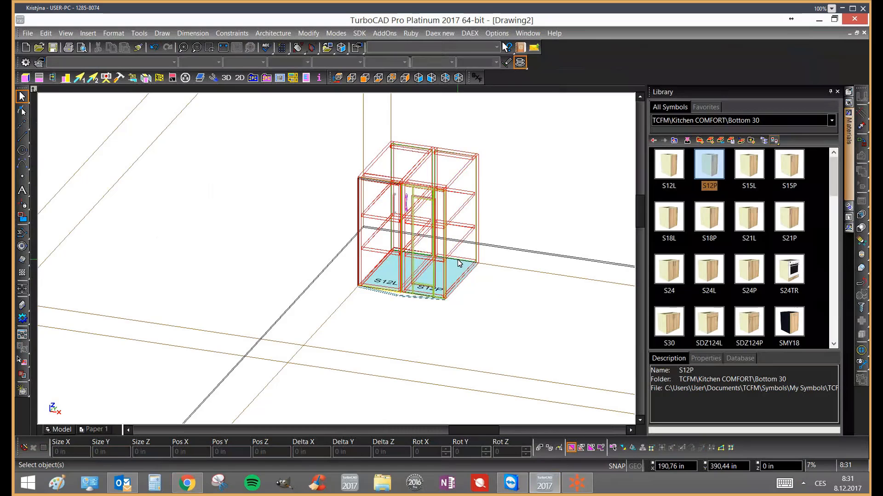
scroll(338, 262, "down", 5)
scroll(338, 262, "up", 5)
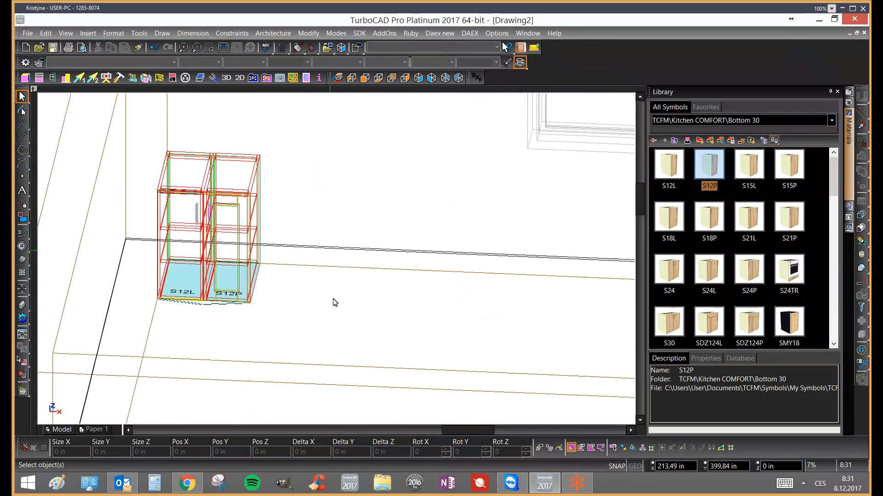
middle_click_drag(335, 302, 285, 250, "shift")
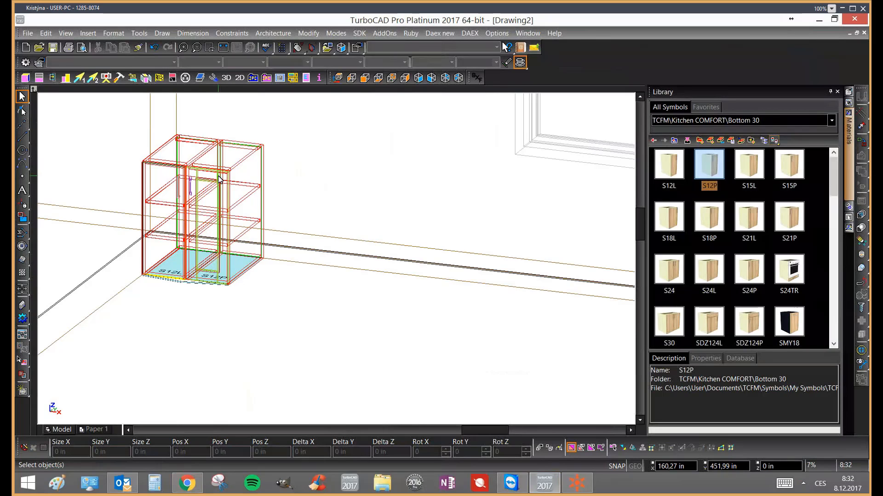
scroll(366, 267, "down", 2)
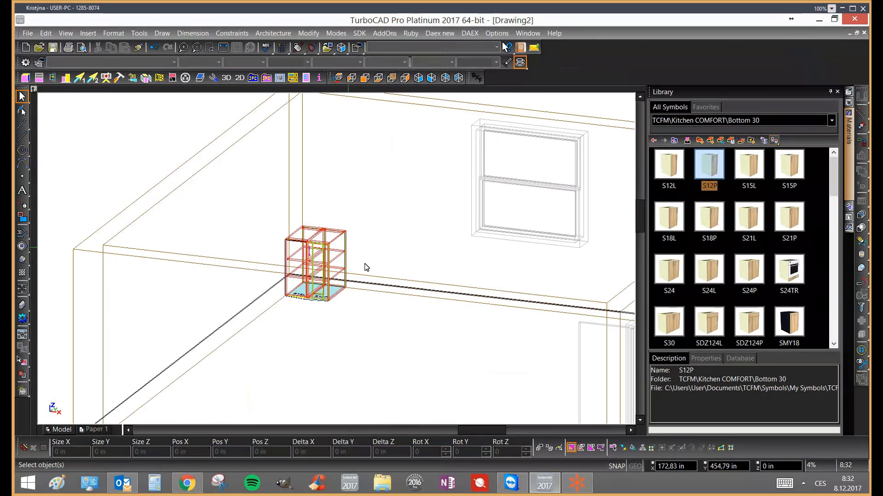
Delete the S12P and S12L cabinets from the corner of the room
scroll(366, 267, "up", 2)
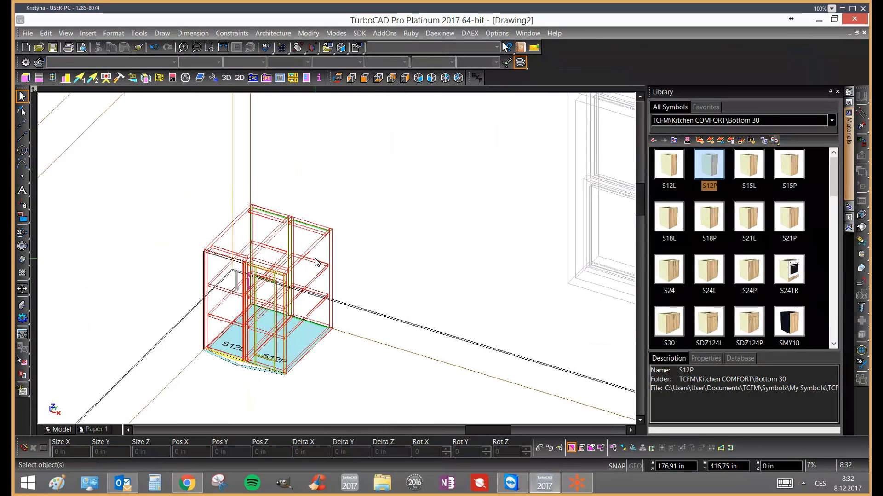
left_click(316, 263)
key("Delete")
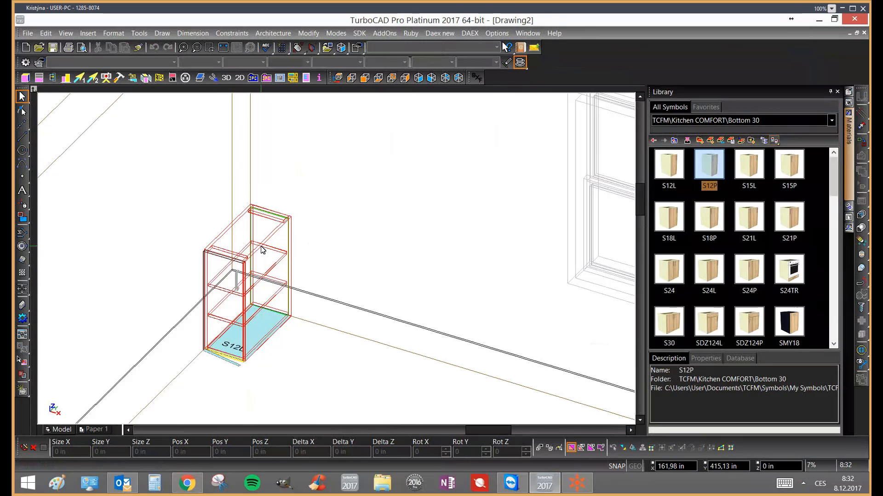
key("Delete")
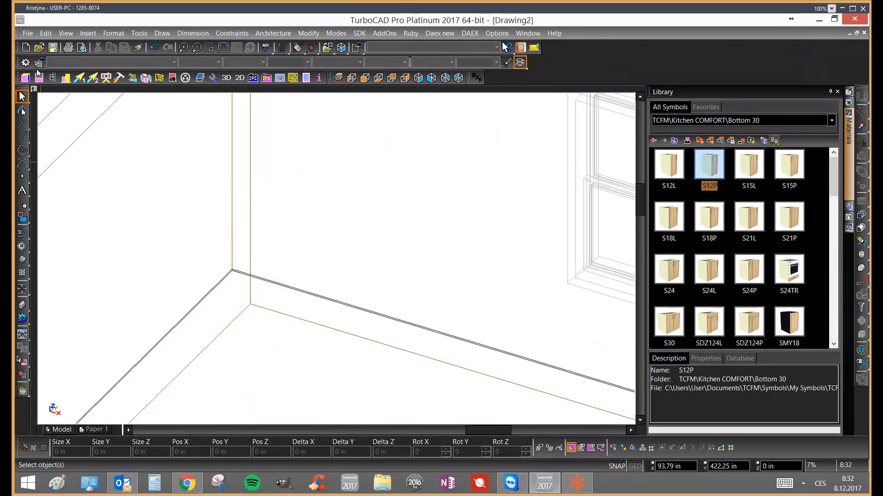
scroll(337, 259, "down", 2)
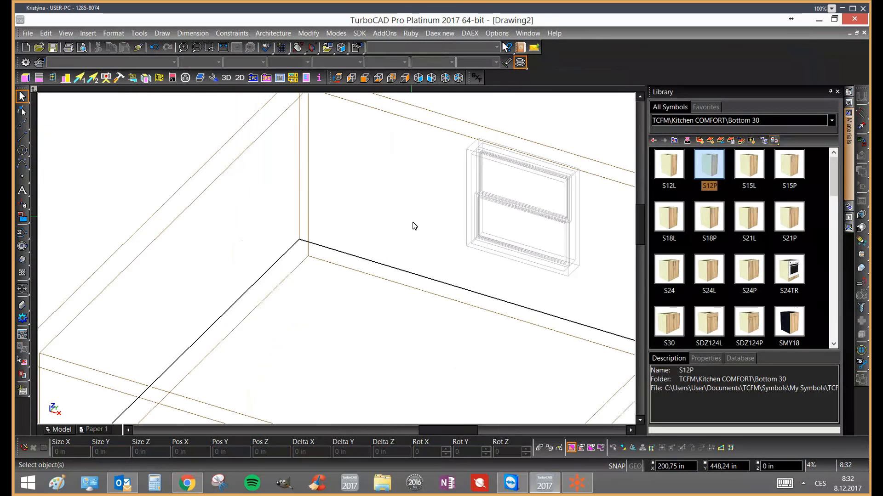
left_click(68, 79)
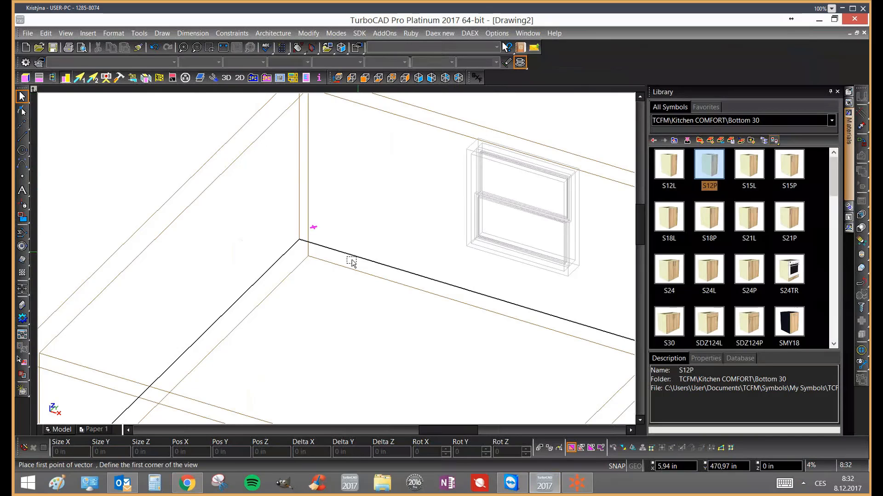
left_click(299, 239)
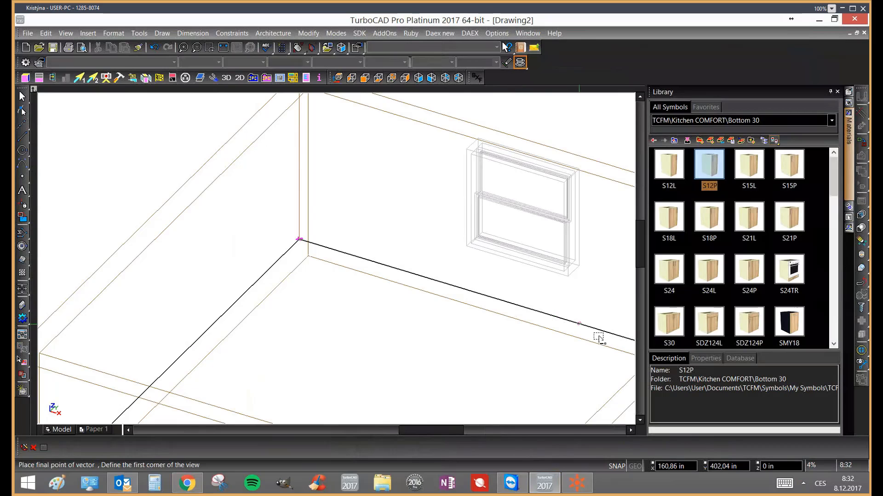
scroll(352, 265, "down", 2)
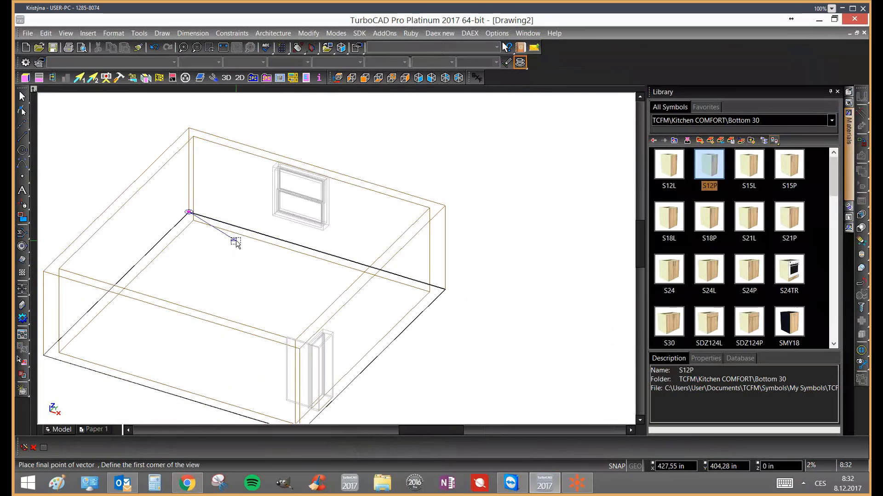
key("Escape")
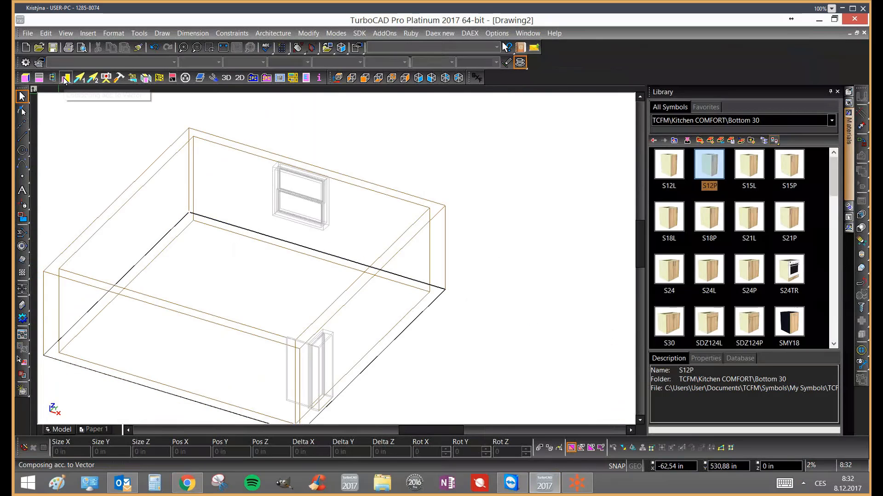
Define the composing vector along the window wall's floor line, from the inner room corner to the opposite inner corner
left_click(63, 81)
scroll(174, 199, "up", 2)
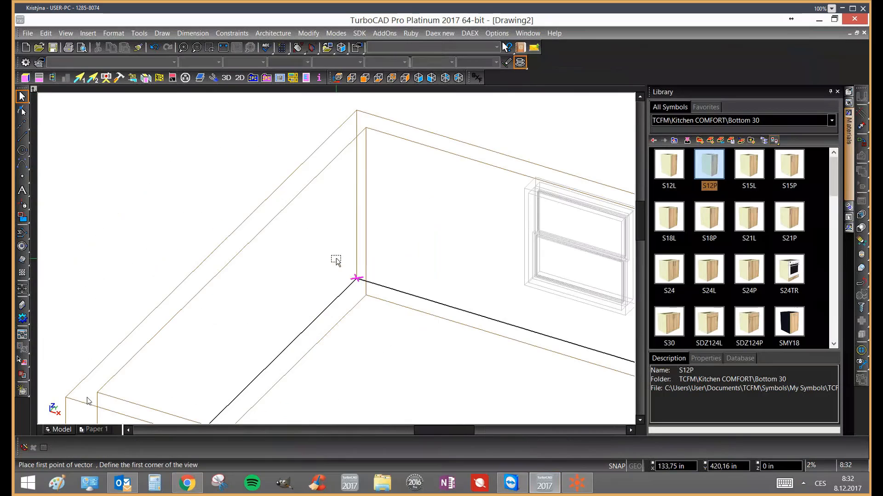
left_click(366, 295)
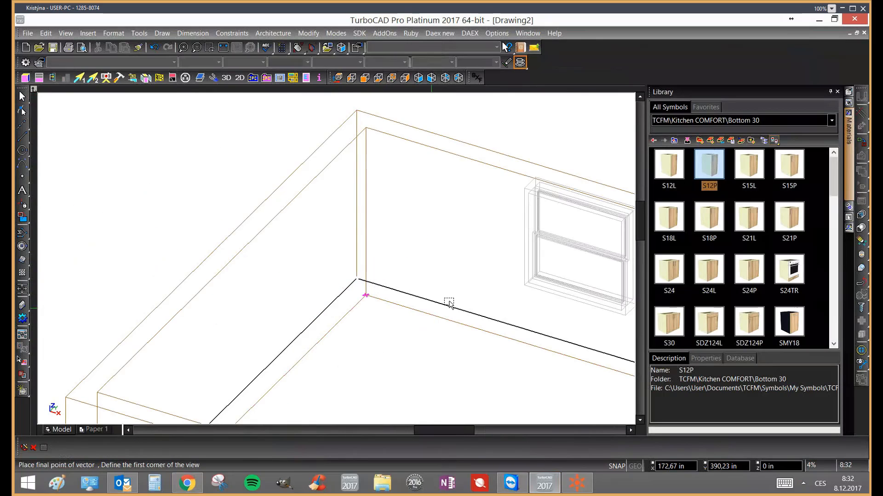
scroll(337, 263, "down", 2)
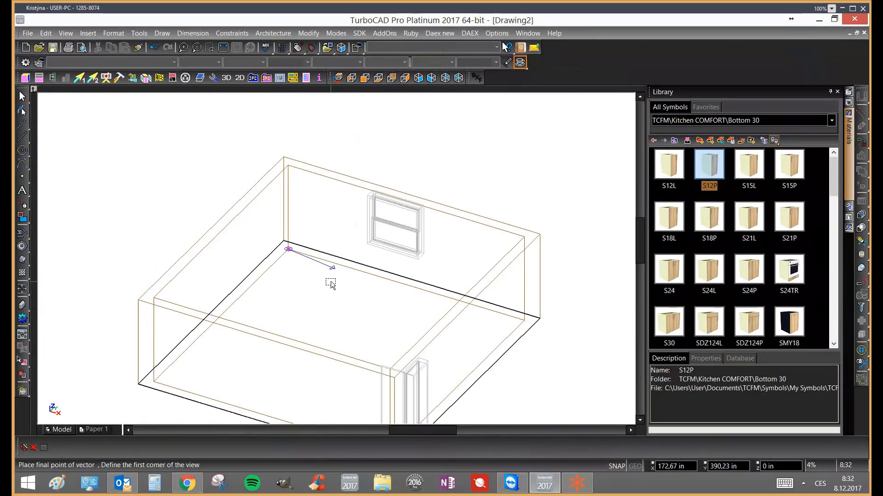
left_click(519, 323)
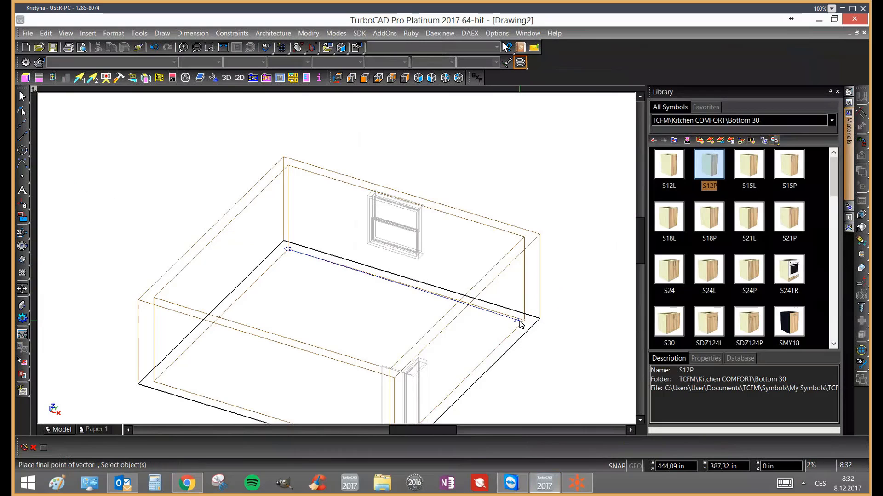
Expand the Kitchen COMFORT and Kitchen Accessories libraries and list the Bottom 30 cabinets for the composition
mouse_move(405, 112)
left_mouse_down()
mouse_move(516, 88)
mouse_move(597, 57)
left_mouse_up()
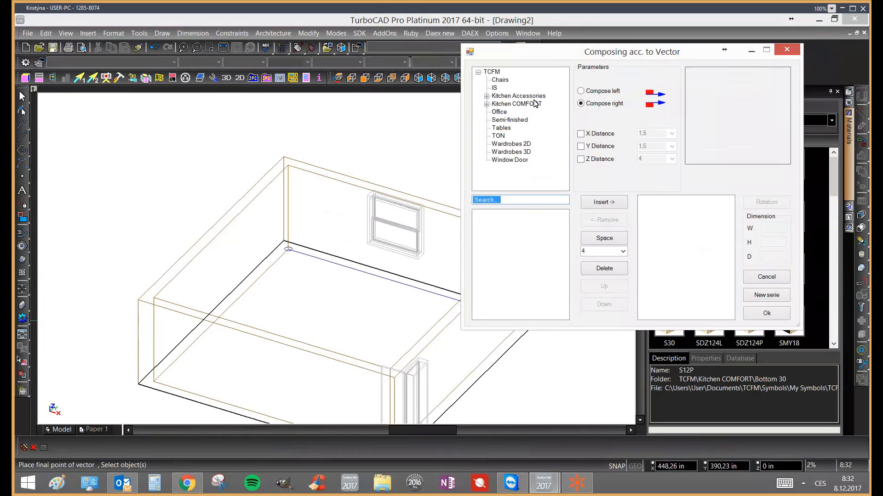
left_click(486, 104)
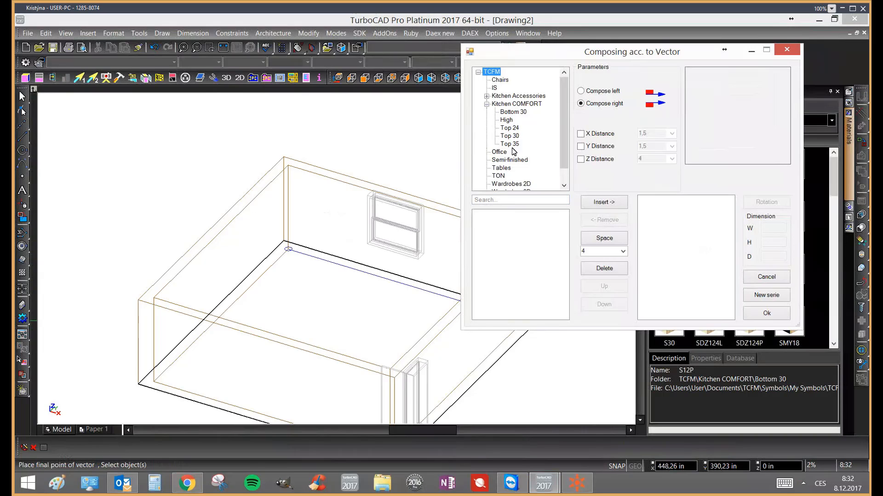
left_click(487, 96)
scroll(523, 116, "down", 1)
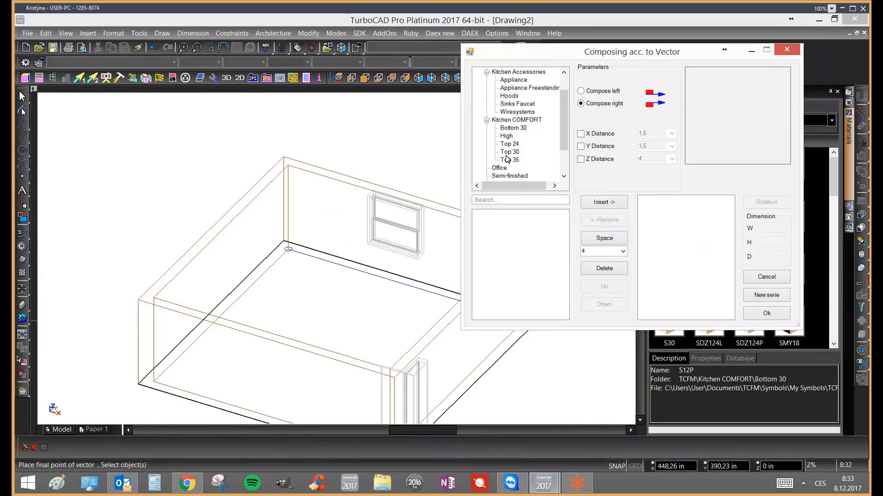
left_click(507, 129)
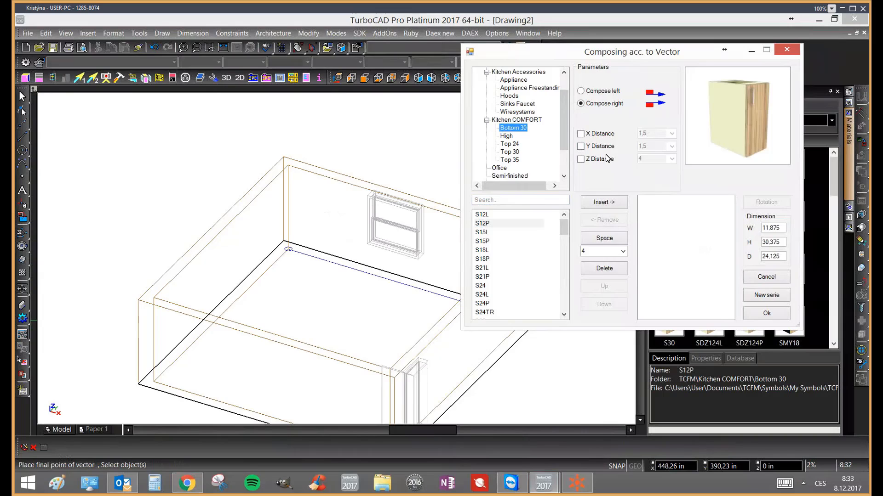
Enable the Z distance for the composed cabinets and keep it at 4
left_click(580, 160)
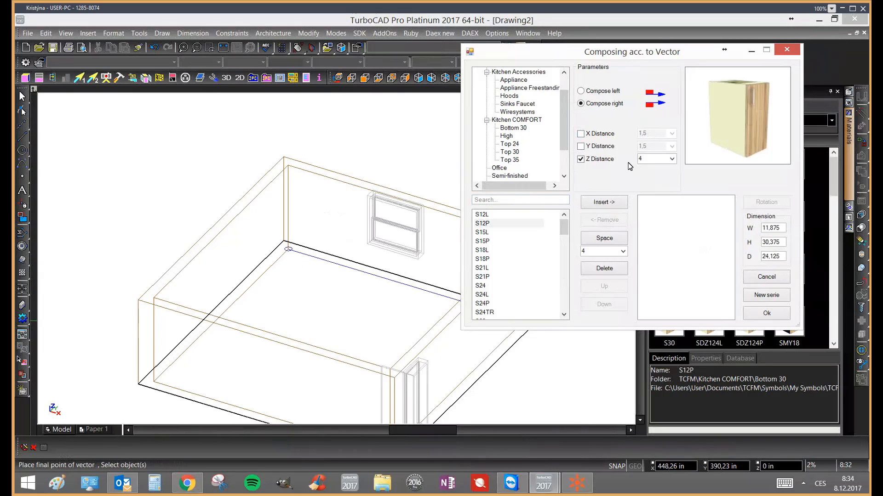
left_click(671, 159)
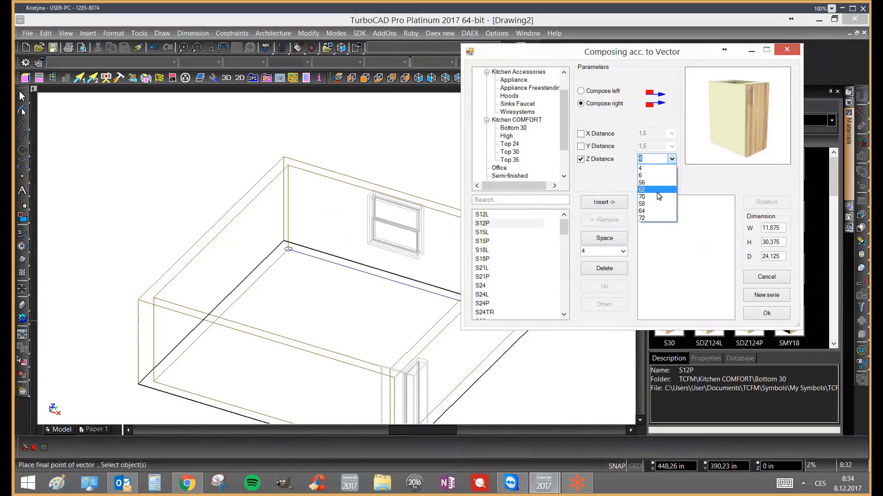
left_click(654, 159)
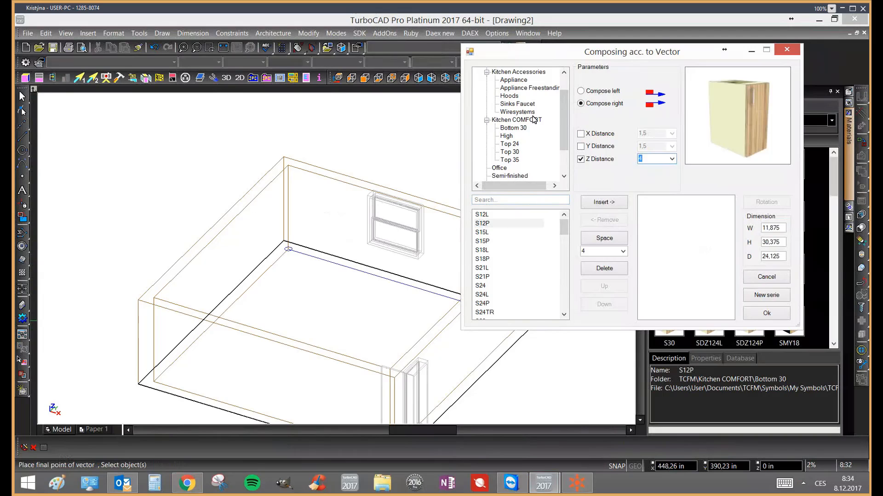
Search the Bottom 30 cabinets for sr, browse the list, and preview S21P, S24TR and SMY18
left_click(497, 201)
type("s")
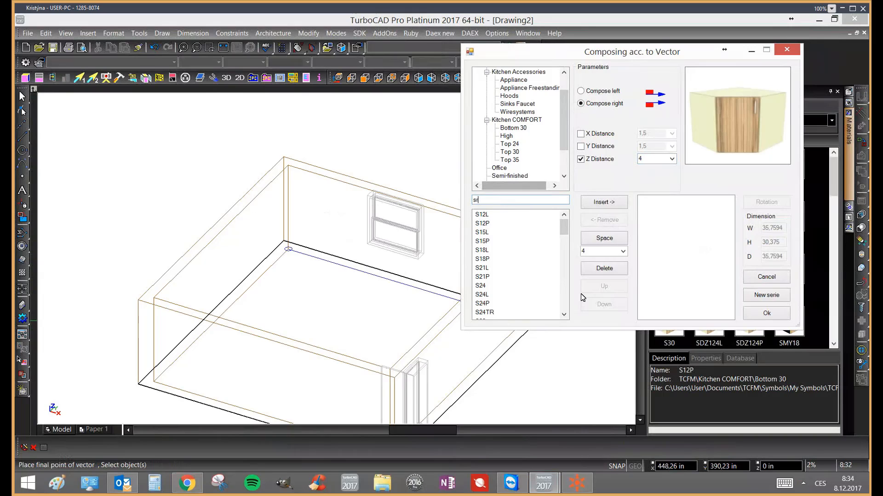
left_click(488, 276)
scroll(489, 277, "down", 7)
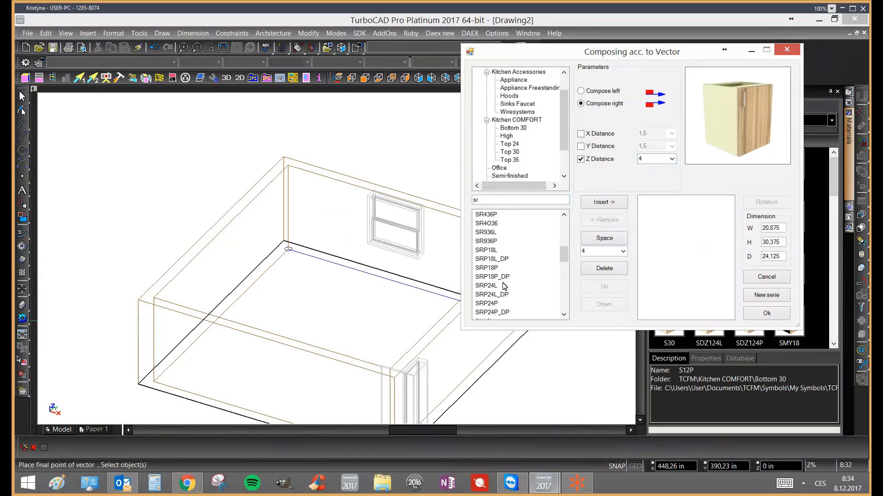
scroll(510, 288, "down", 10)
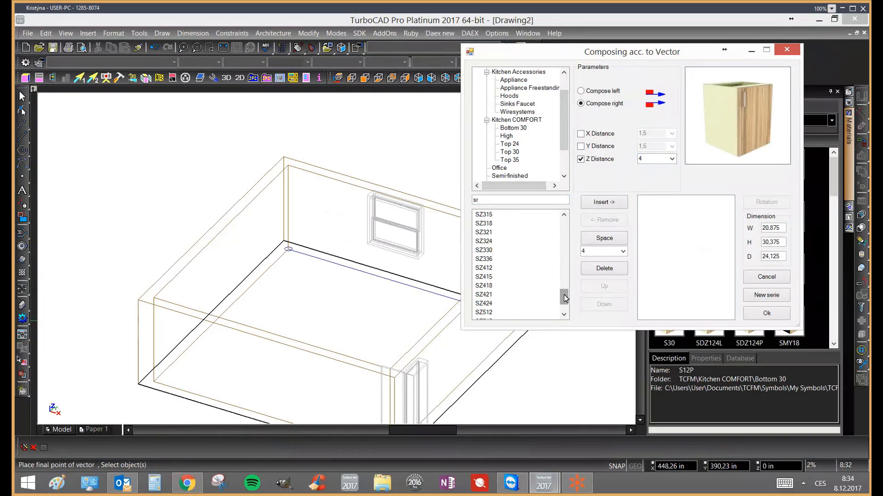
left_click_drag(564, 297, 567, 222)
left_click(515, 199)
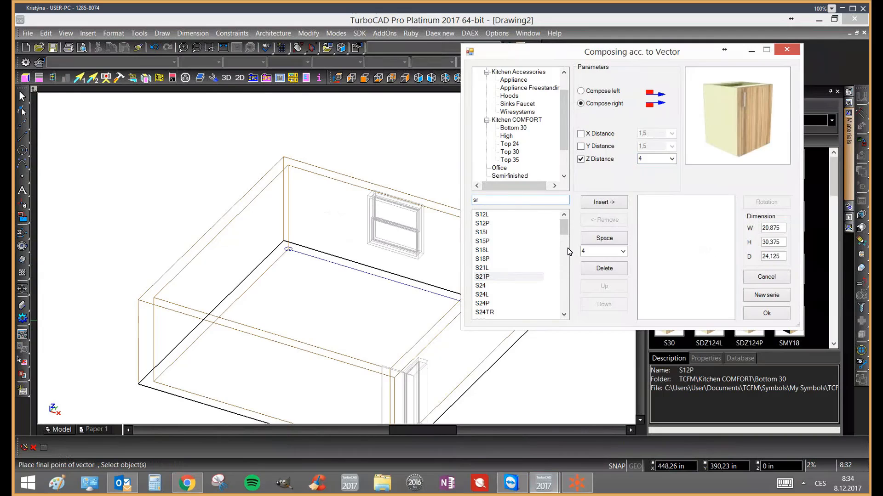
left_click_drag(566, 225, 564, 231)
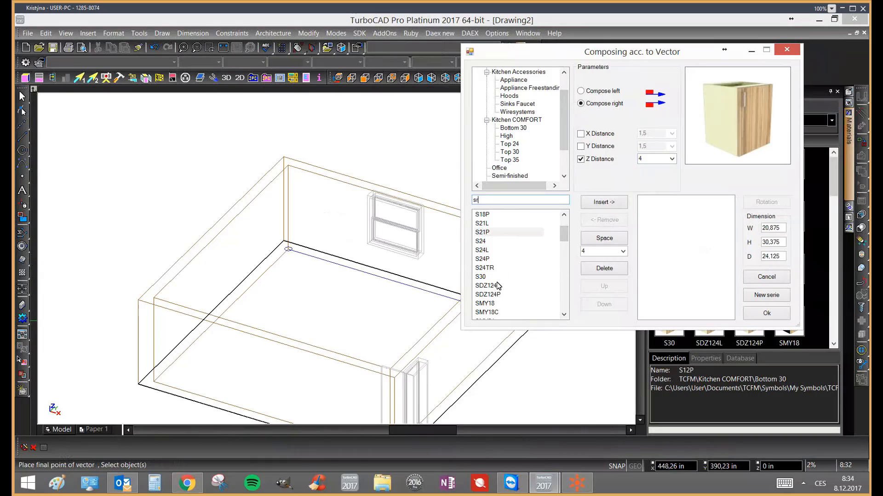
left_click(489, 269)
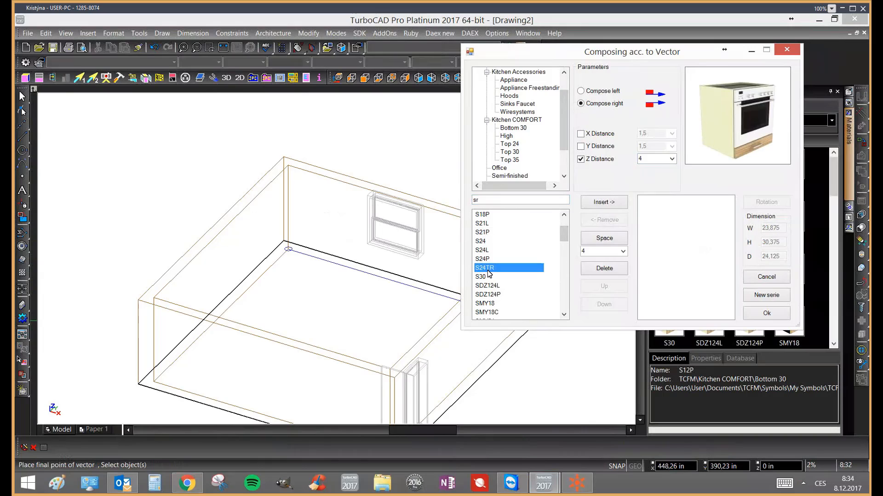
left_click(483, 303)
scroll(513, 306, "down", 1)
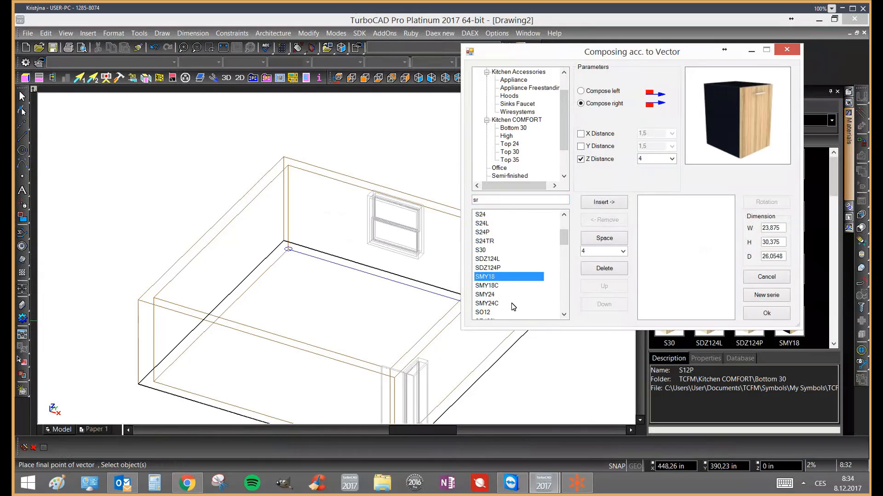
scroll(510, 298, "up", 3)
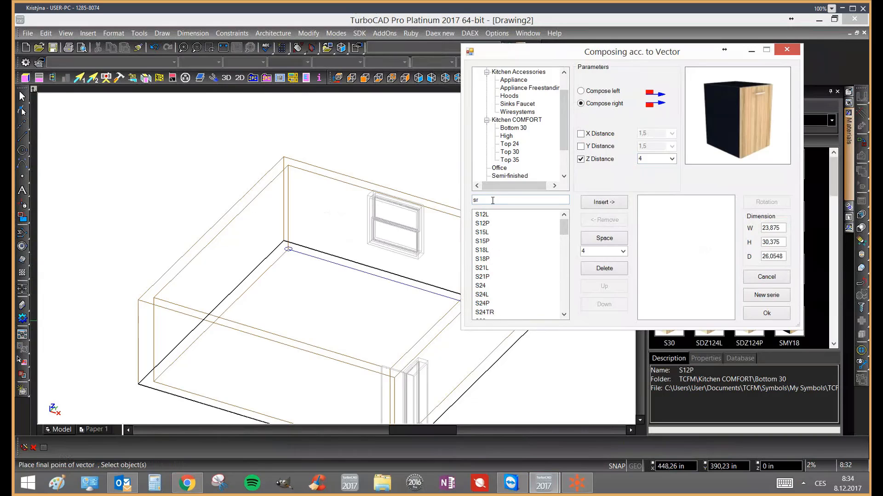
Repeat the cabinet search for sr and select the SR436L corner cabinet
key("BackSpace")
key("BackSpace")
type("sr")
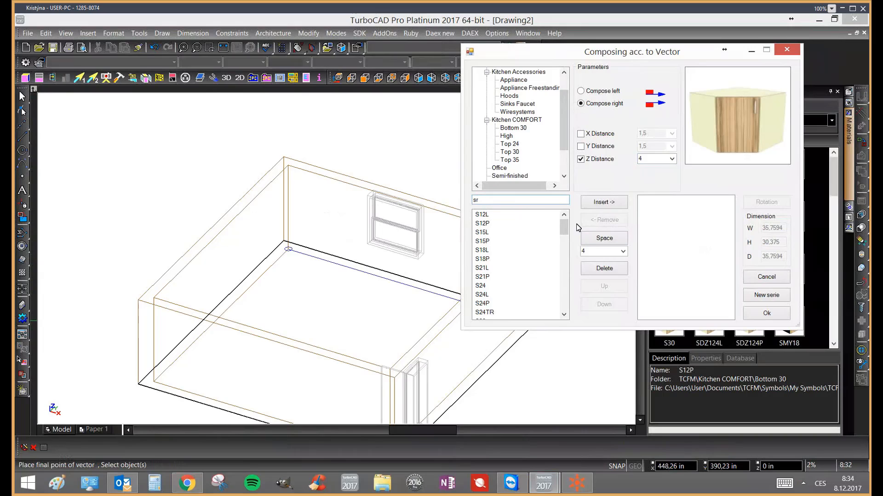
left_click_drag(564, 228, 472, 199)
type("sr")
left_click_drag(566, 226, 564, 245)
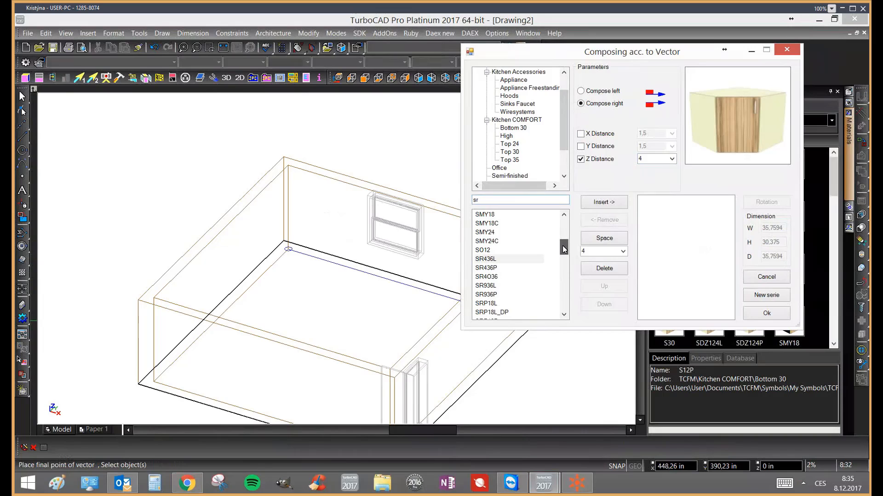
left_click(504, 260)
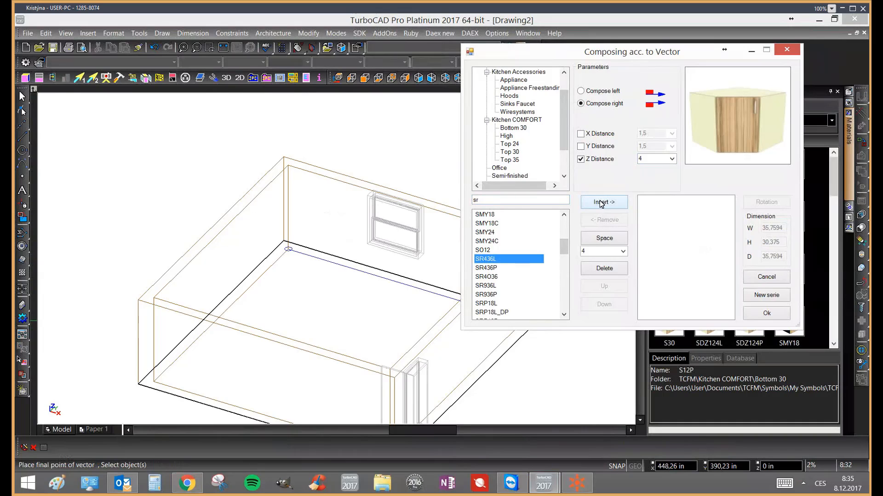
Insert the SR436L corner cabinet at the start of the vector and rotate it to fit the room corner
left_click(601, 202)
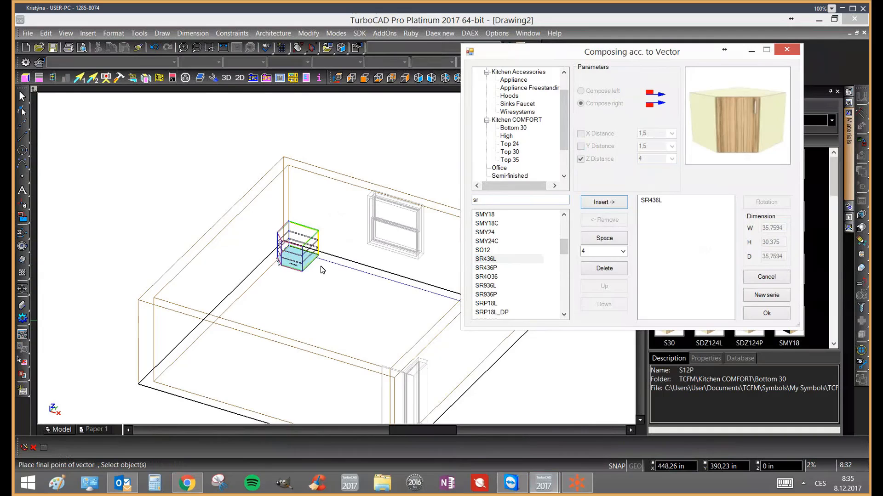
left_click(656, 204)
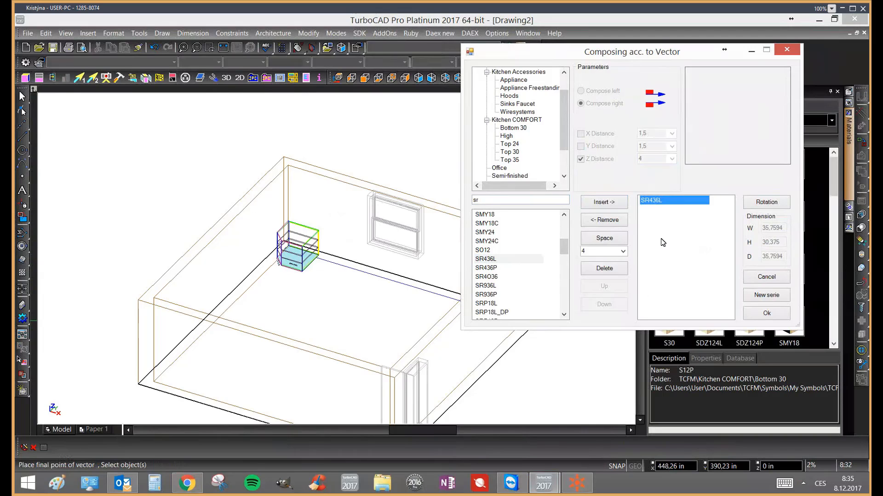
left_click(784, 204)
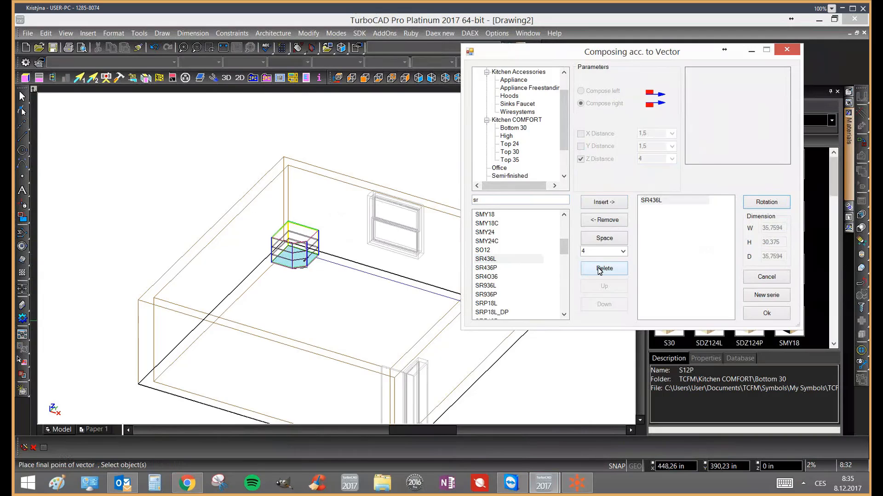
Insert the S21L, S24TR and S12P bottom cabinets in sequence after the SR436L corner cabinet
left_click(492, 285)
scroll(520, 254, "up", 3)
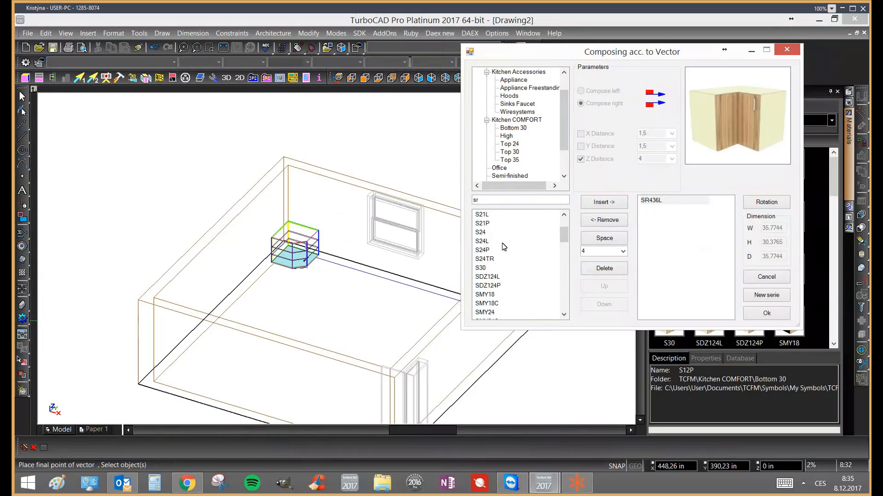
left_click(478, 215)
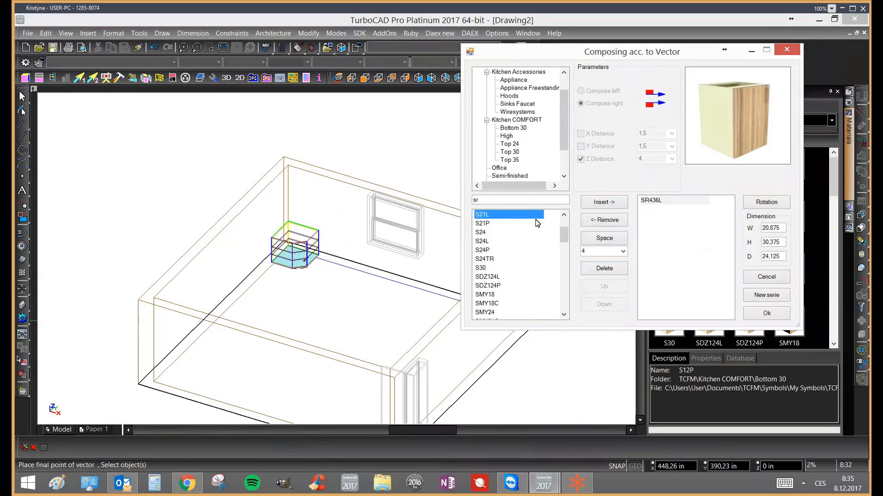
left_click(598, 203)
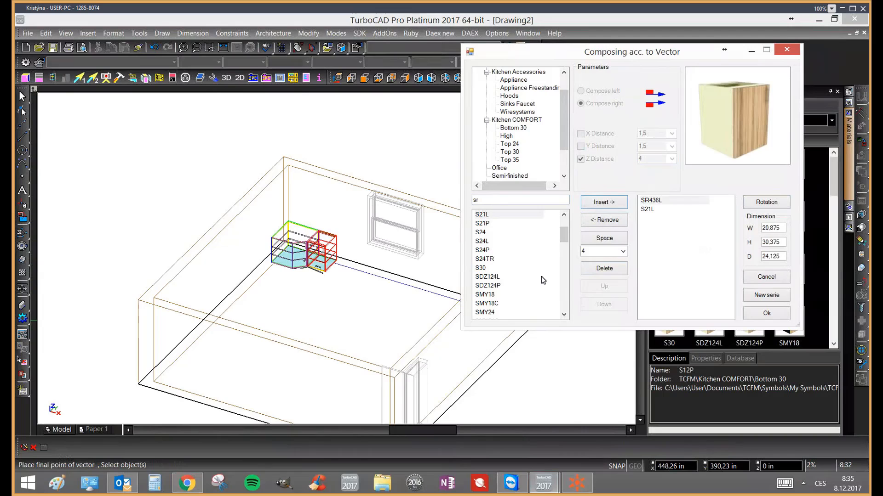
left_click_drag(565, 230, 565, 236)
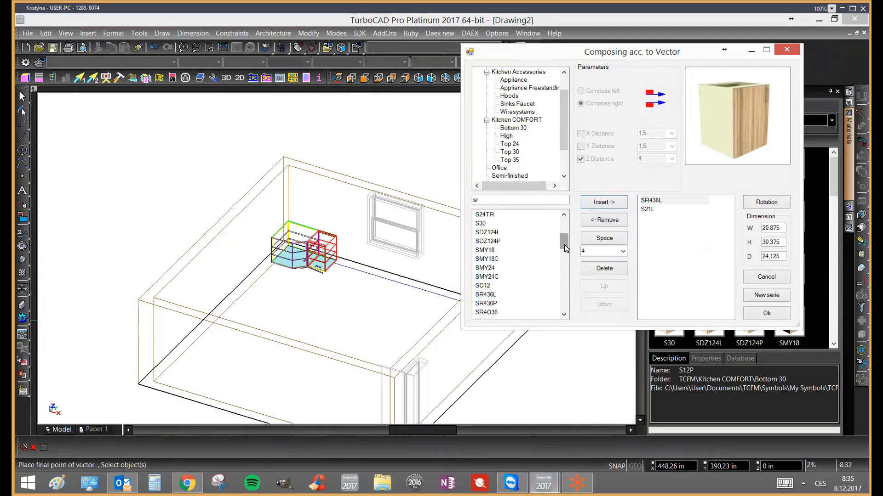
left_click_drag(564, 243, 565, 195)
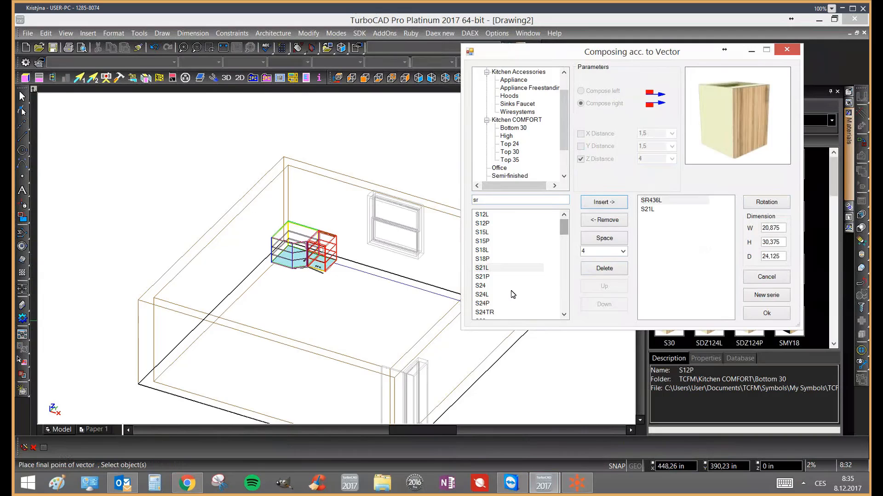
left_click(506, 223)
left_click(612, 203)
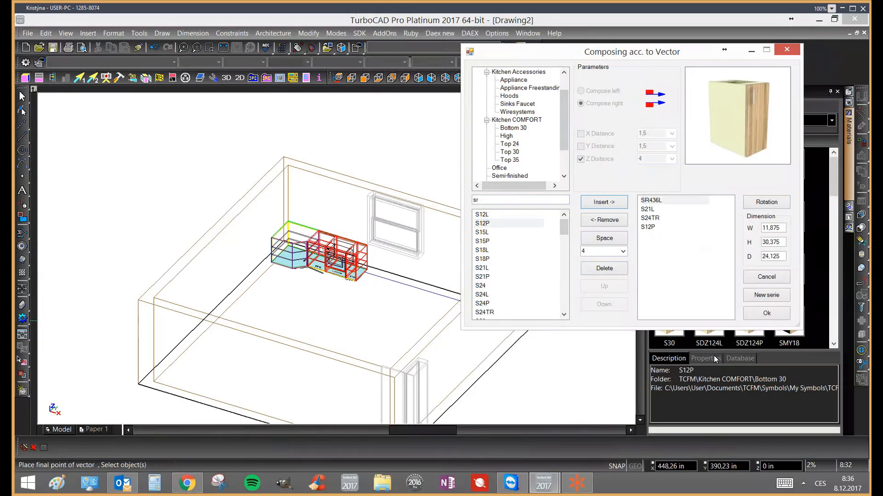
Move the S12P cabinet up two places in the composed row, then back down to the end
left_click(649, 227)
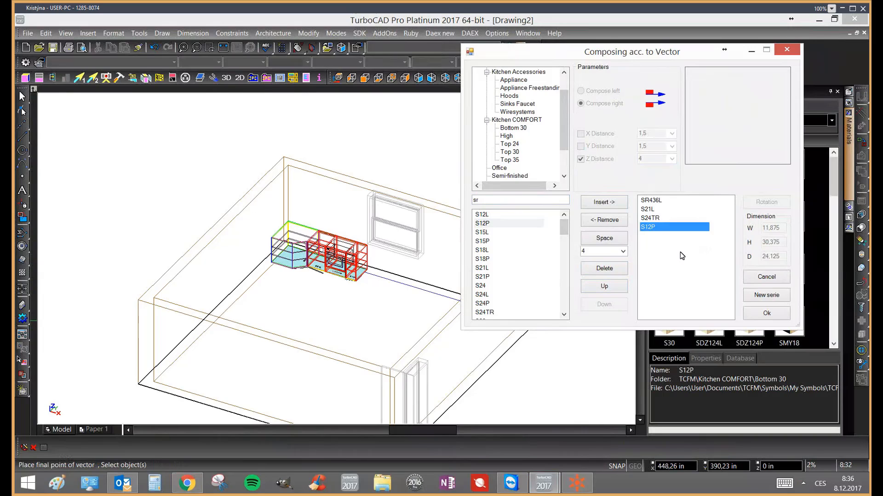
left_click(612, 288)
left_click(613, 288)
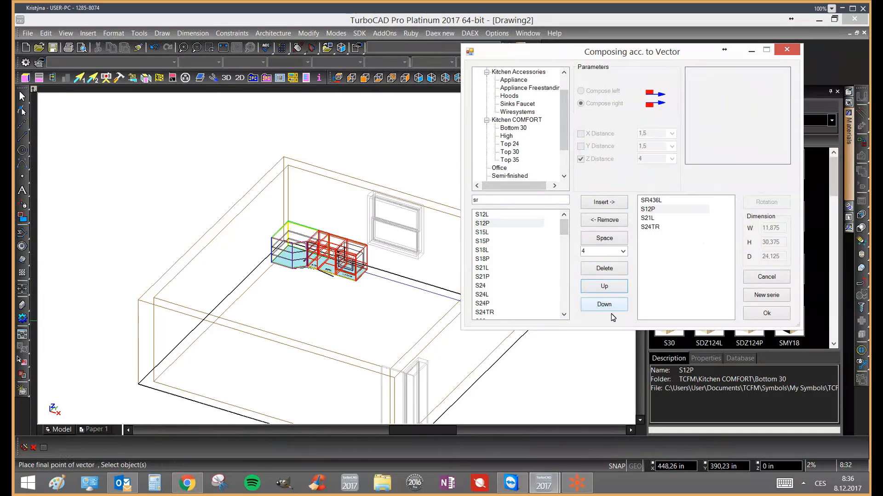
left_click(610, 305)
left_click(609, 306)
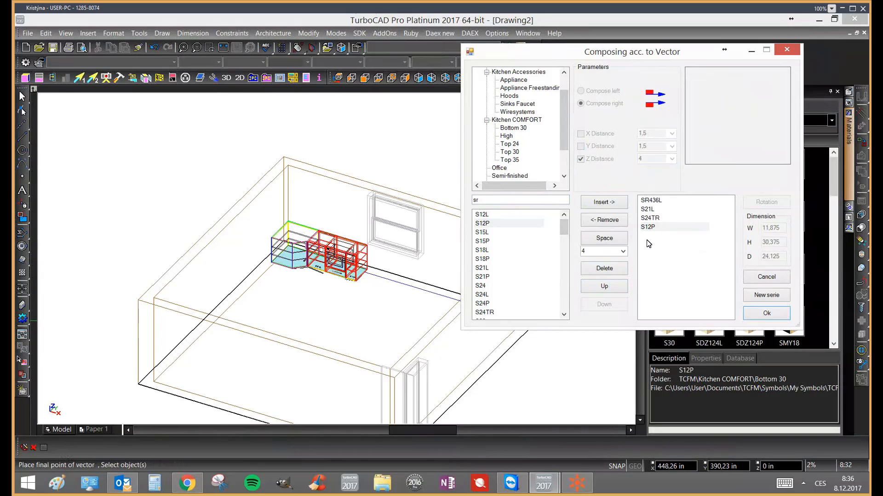
Append a second S12P, an S15L and an S15P cabinet to the end of the bottom row
double_click(482, 224)
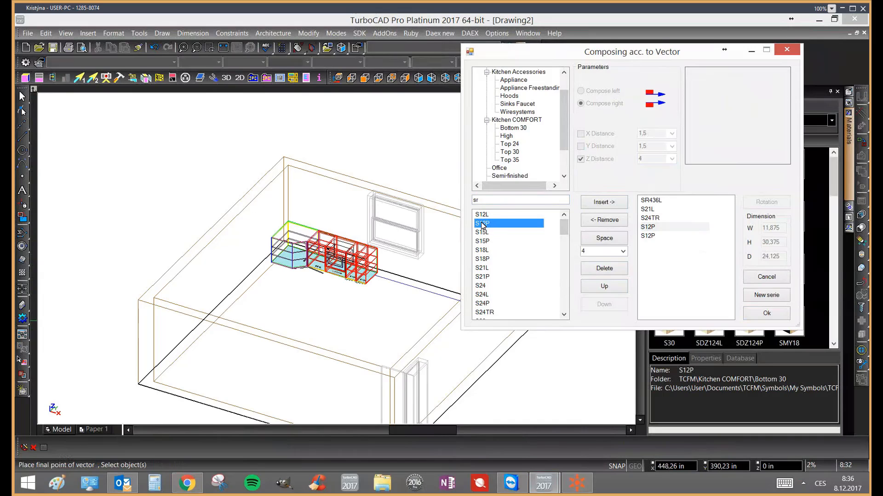
double_click(482, 233)
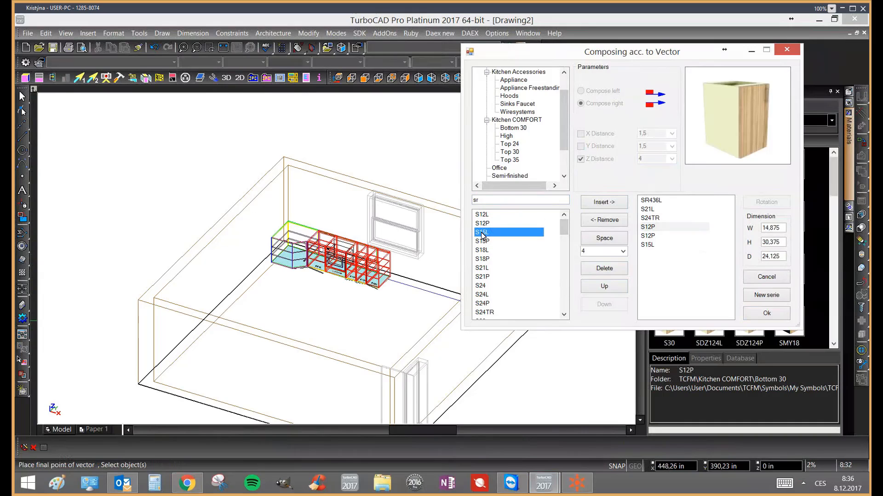
double_click(482, 241)
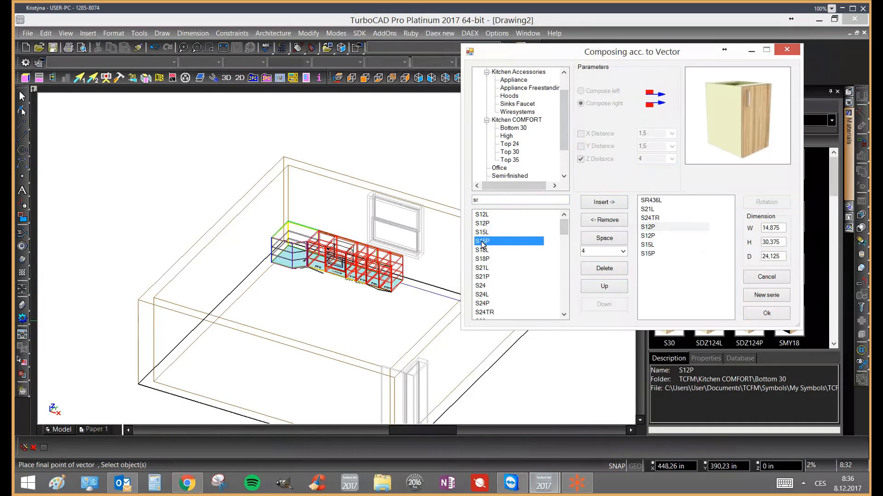
Remove the S15P, S15L and second S12P cabinets from the end of the bottom row
left_click(652, 254)
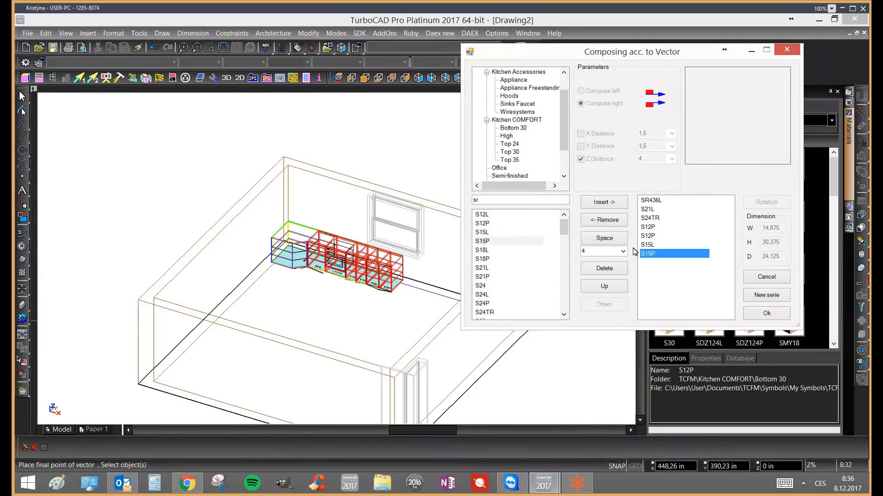
left_click(616, 226)
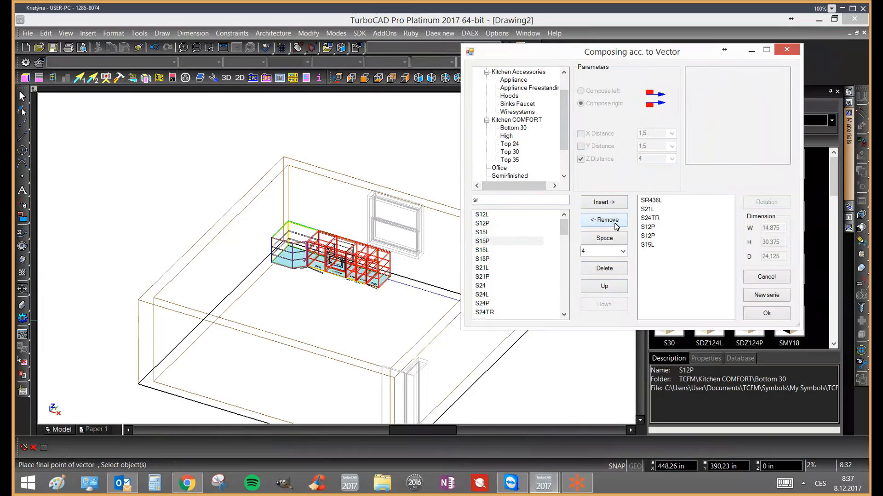
left_click(646, 248)
left_click(615, 222)
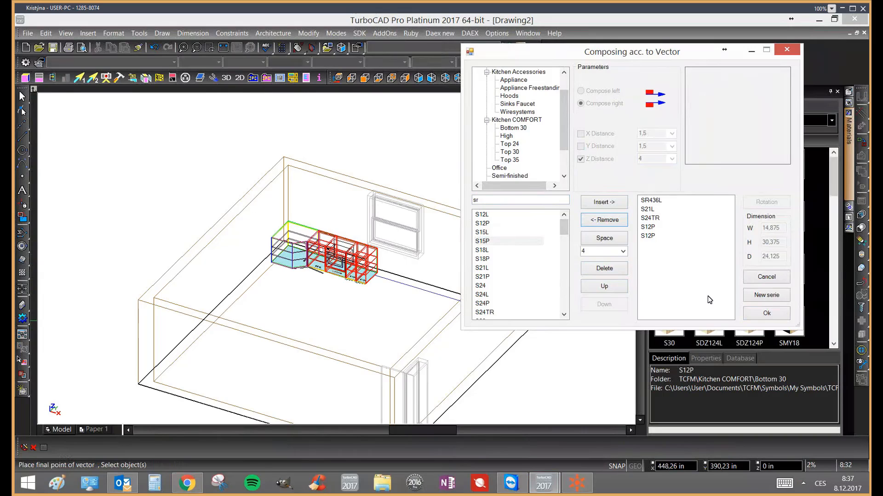
left_click(651, 235)
left_click(583, 220)
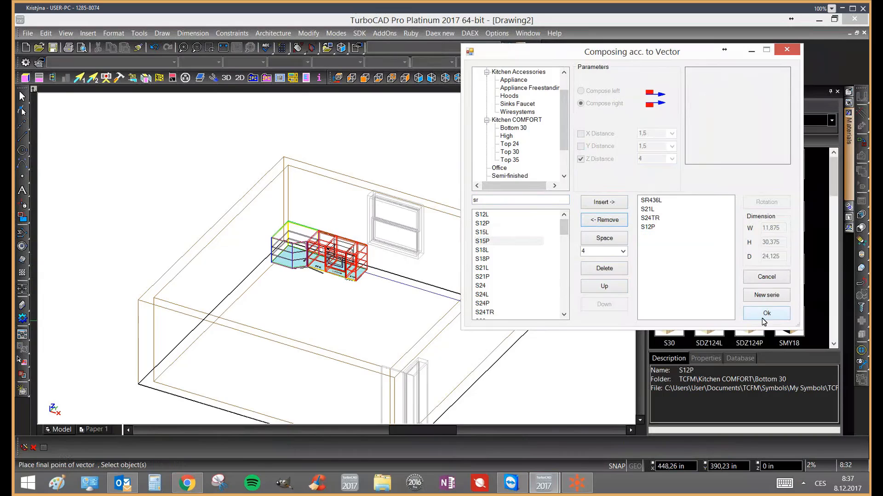
Append a space of 4 after the S12P cabinet, followed by an S18L cabinet
left_click(609, 240)
left_click(622, 251)
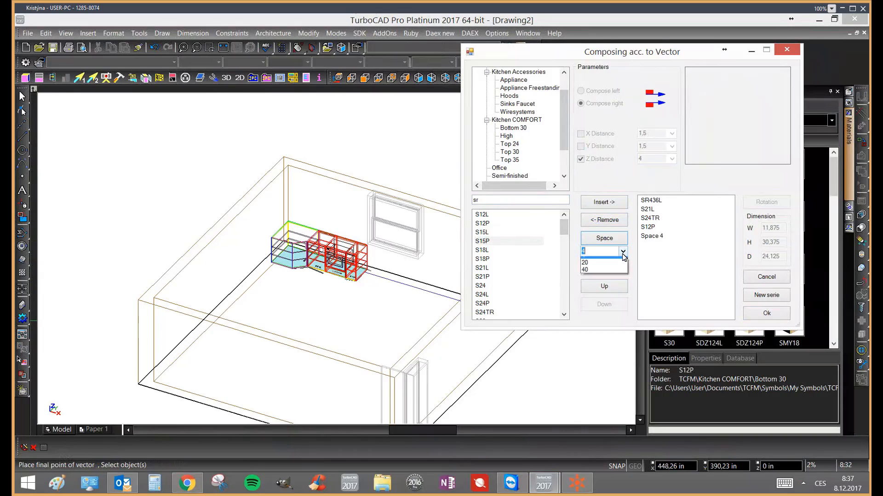
left_click(607, 261)
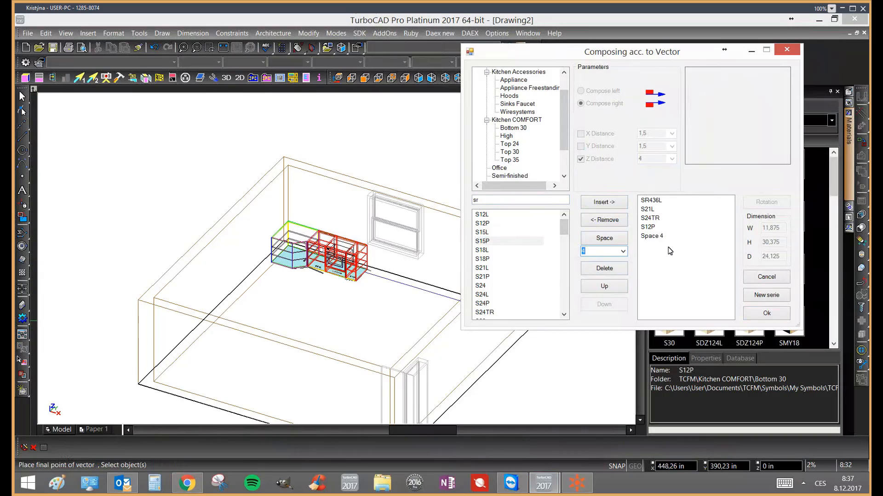
double_click(498, 250)
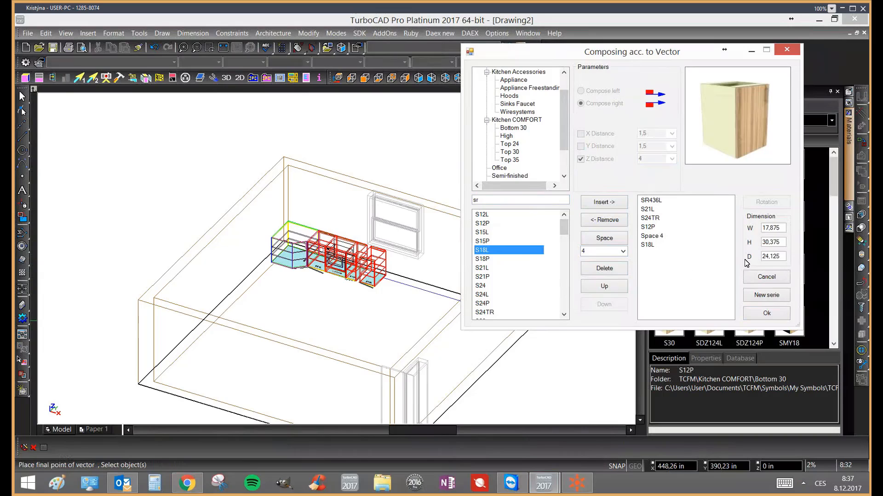
Remove the S18L cabinet and the space of 4 from the end of the row
left_click(674, 245)
left_click(623, 222)
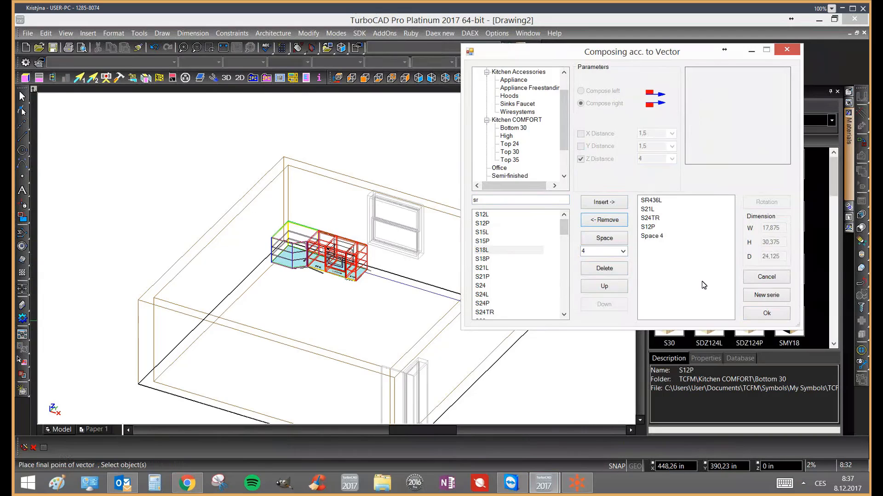
left_click(657, 239)
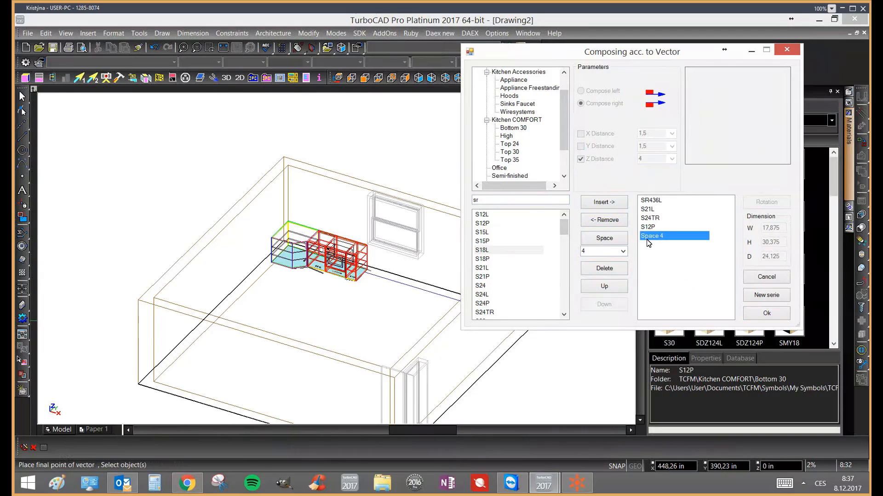
left_click(599, 223)
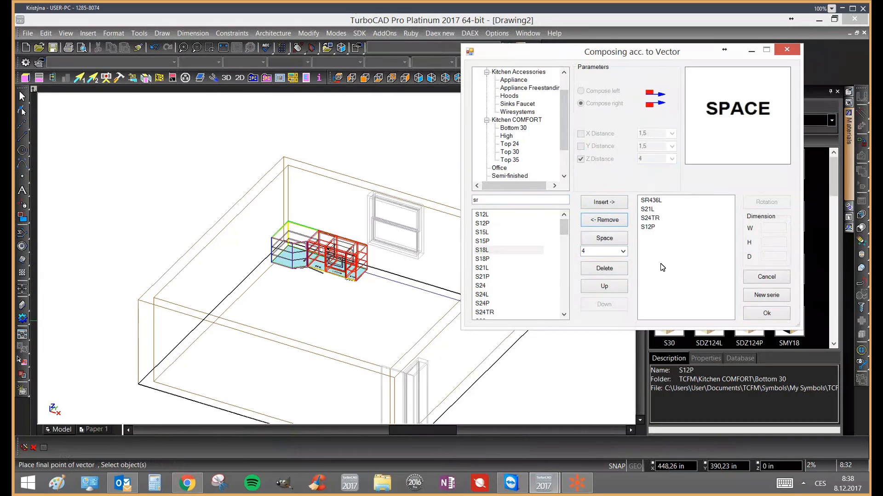
Start a new cabinet series on the same vector and set its Z distance to 56
left_click(650, 227)
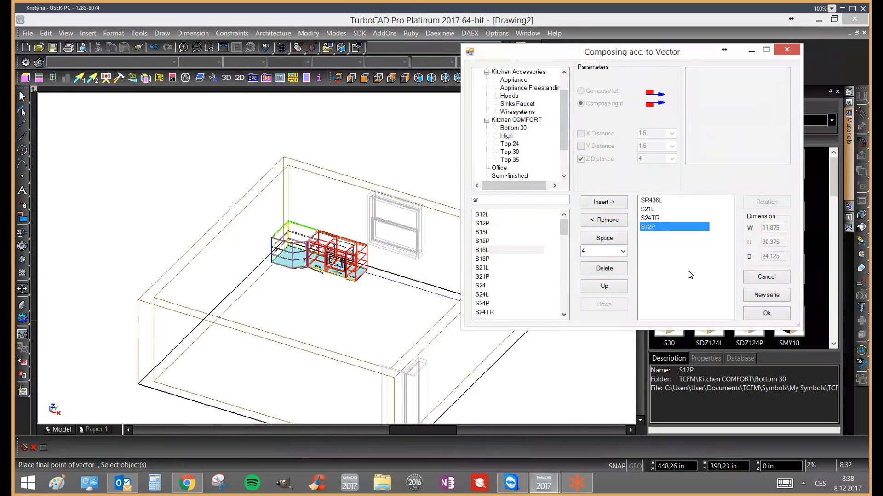
left_click(757, 299)
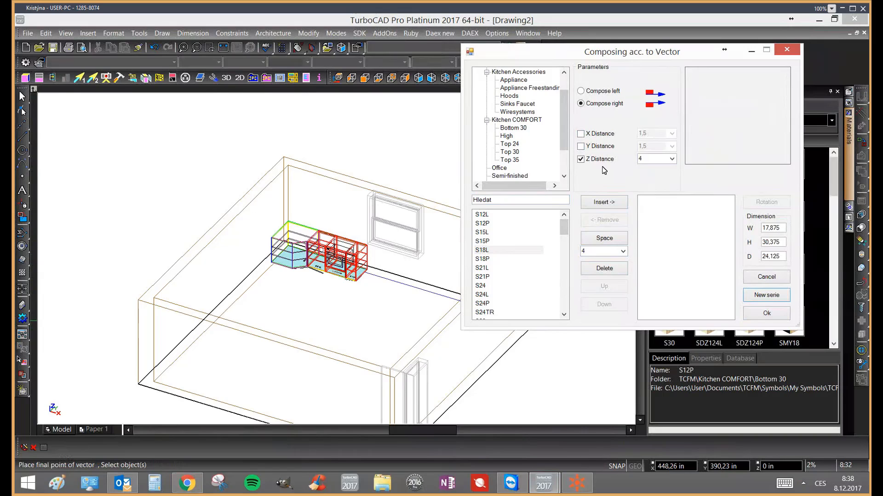
left_click(672, 159)
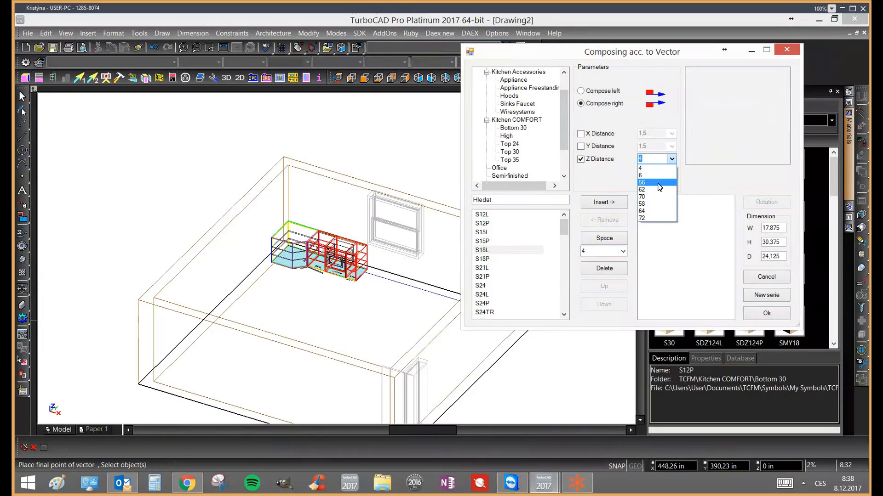
left_click(660, 183)
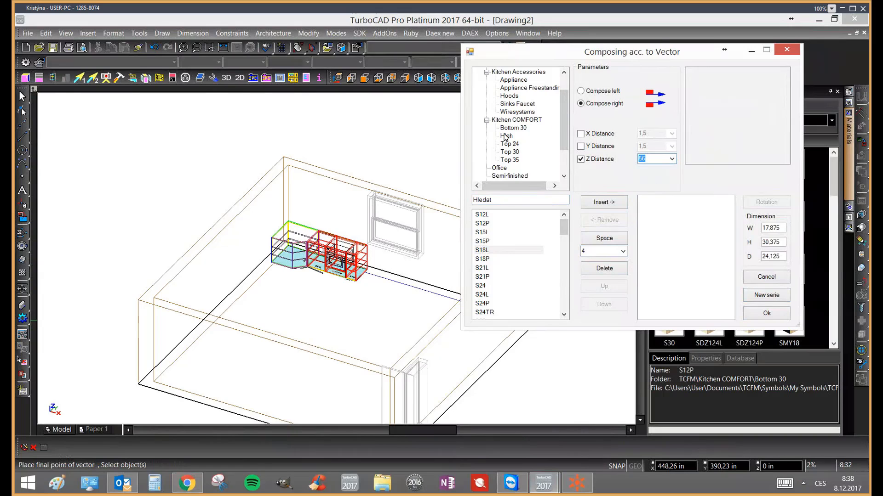
Insert the HD12L, HD12LS, HD15L and HD15PS wall cabinets from the Kitchen COMFORT Top 30 group
left_click(510, 152)
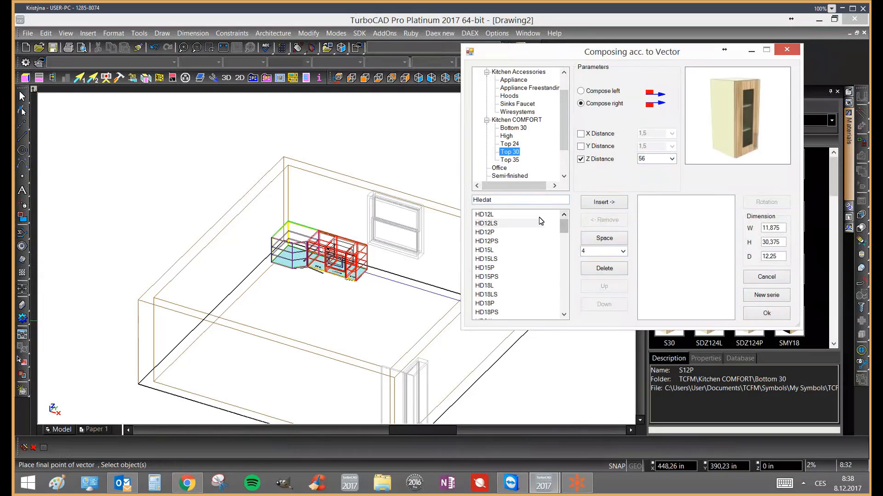
left_click(490, 216)
double_click(490, 217)
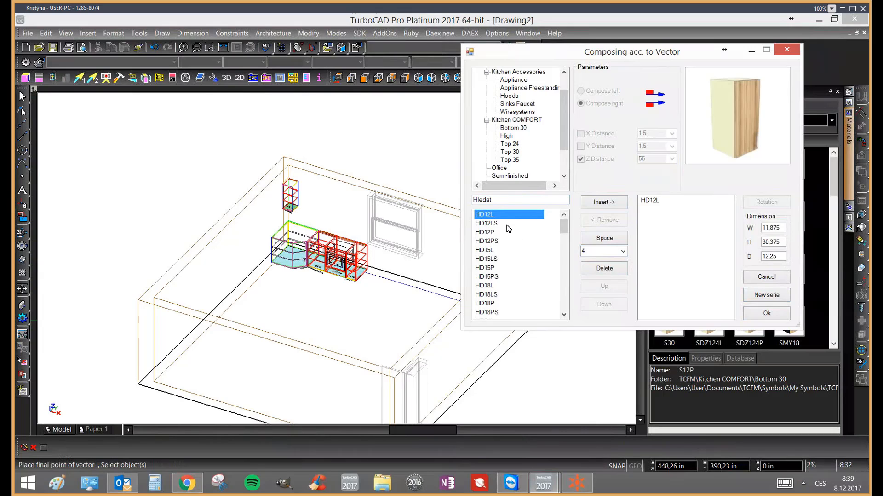
left_click(490, 225)
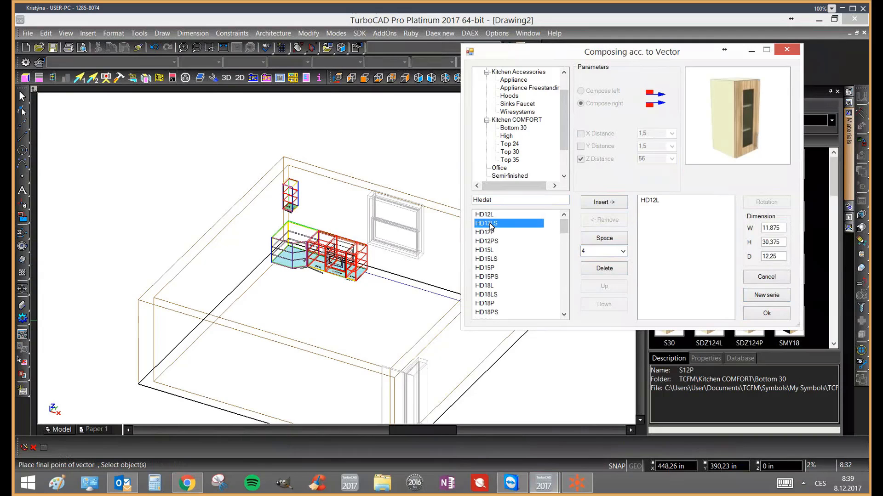
double_click(491, 225)
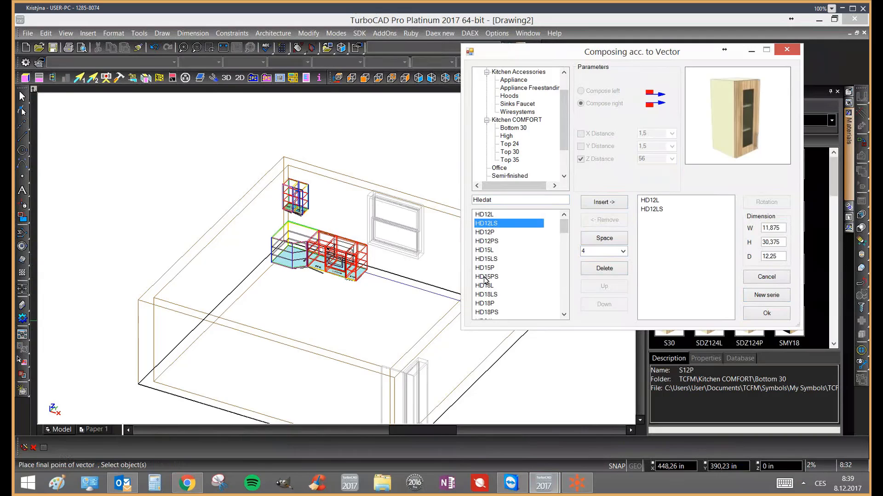
double_click(483, 252)
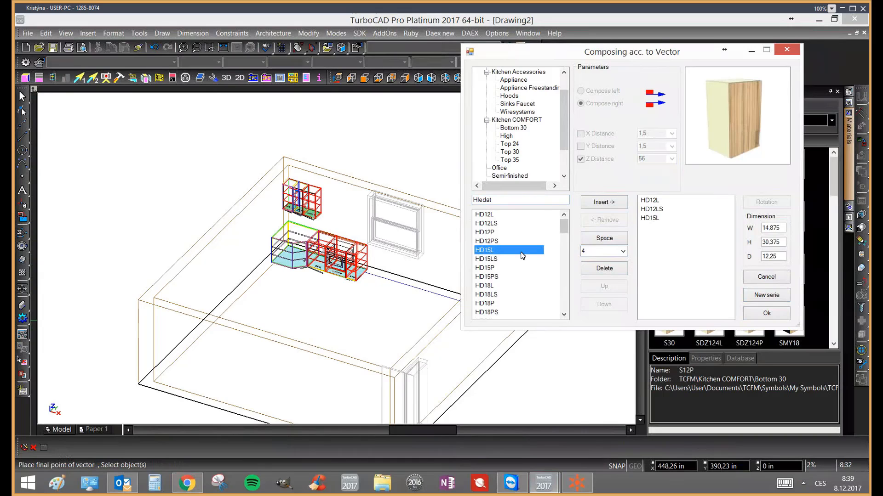
left_click(494, 279)
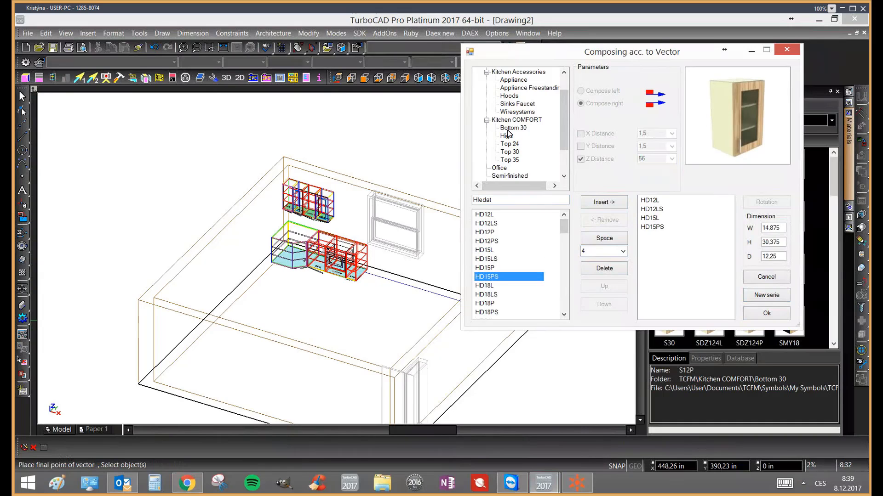
Insert Hood10 from the Kitchen Accessories hoods after the HD15PS wall cabinet
left_click_drag(564, 121, 564, 112)
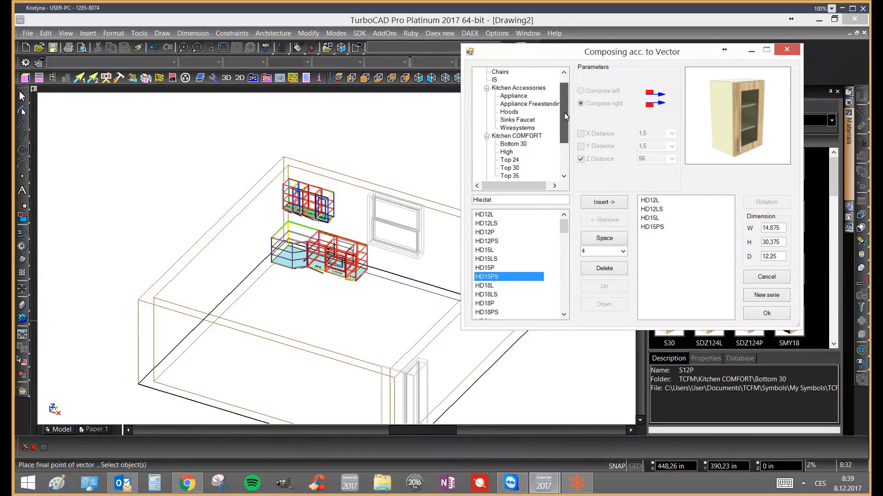
left_click(509, 112)
left_click(492, 225)
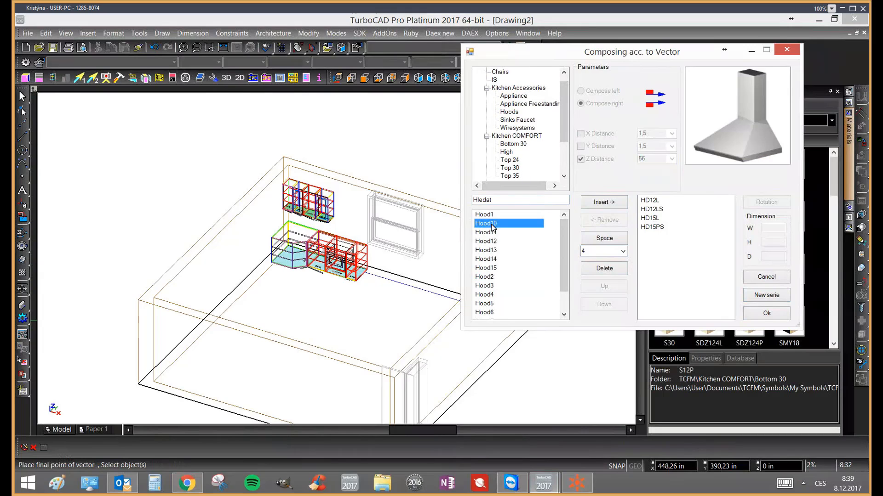
double_click(492, 227)
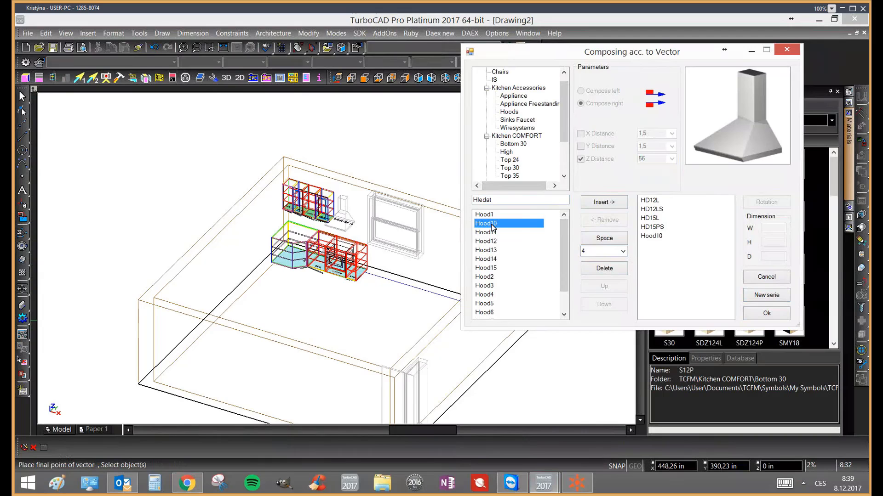
Place the composed row of wall cabinets and hood, and define a camera view looking from the room's middle toward the kitchen corner
left_click(764, 317)
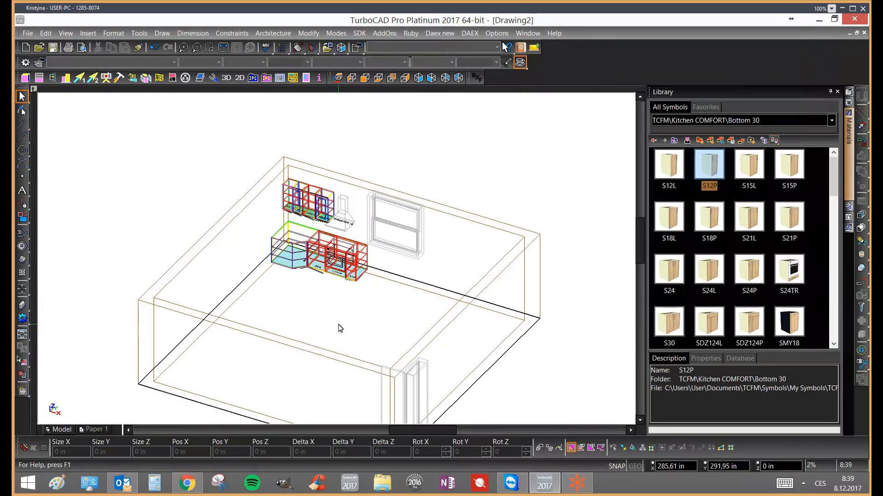
left_click(106, 79)
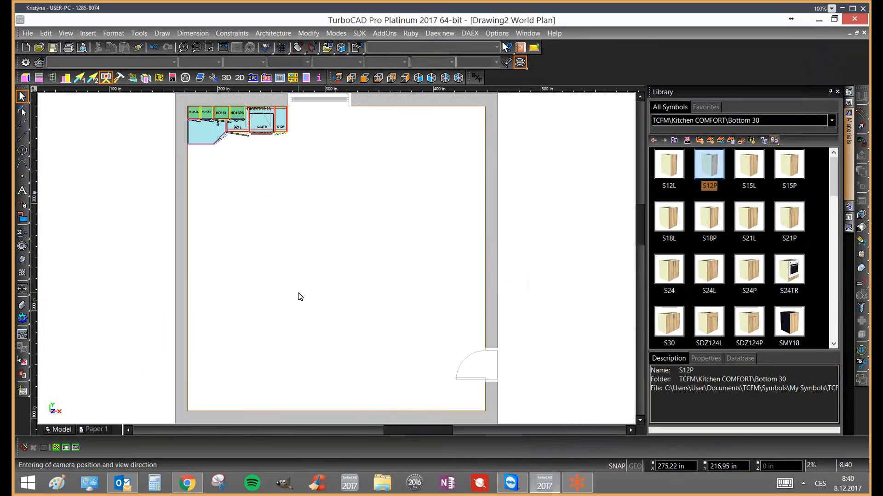
left_click(299, 276)
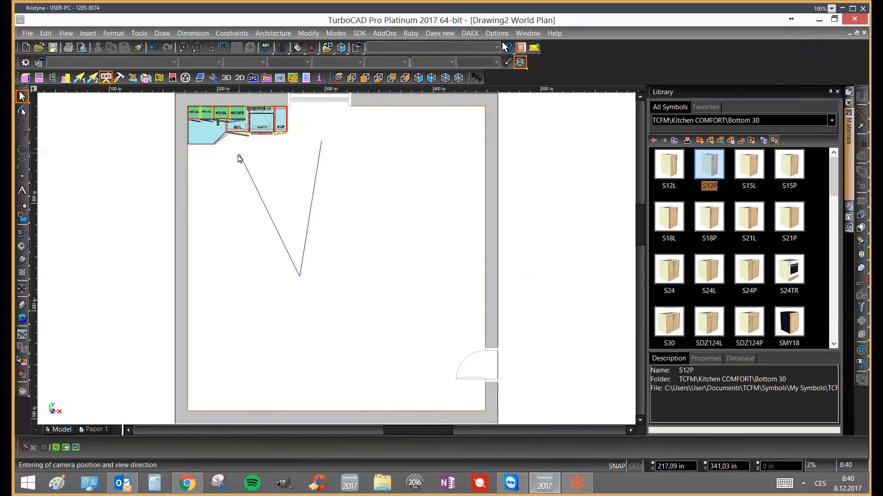
left_click(267, 164)
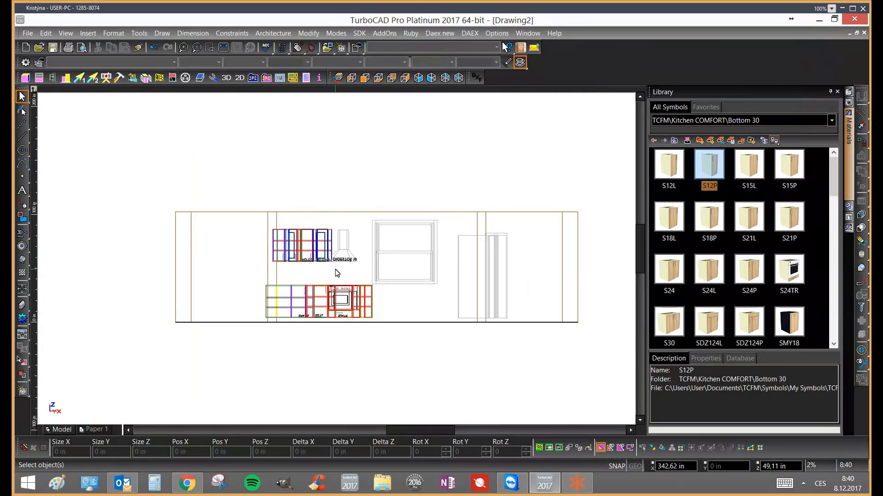
Set the perspective camera height to 30 and define another camera view from the room's middle toward the kitchen cabinets
left_click(118, 78)
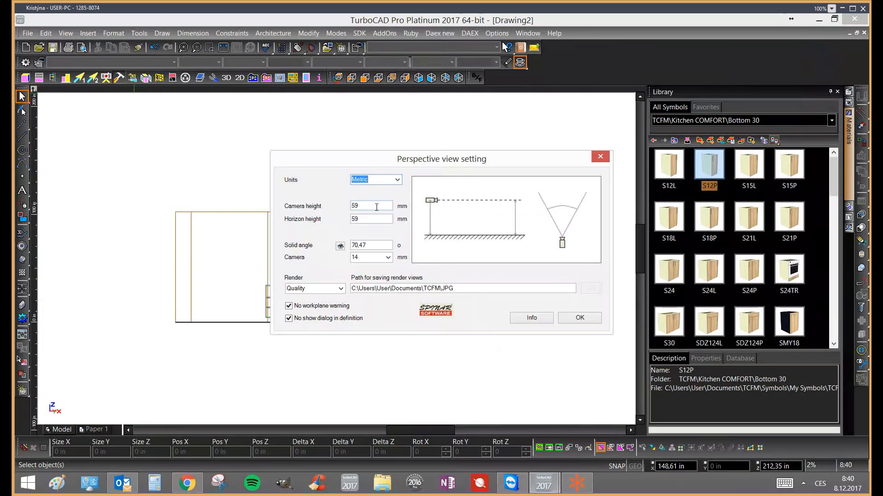
key("Tab")
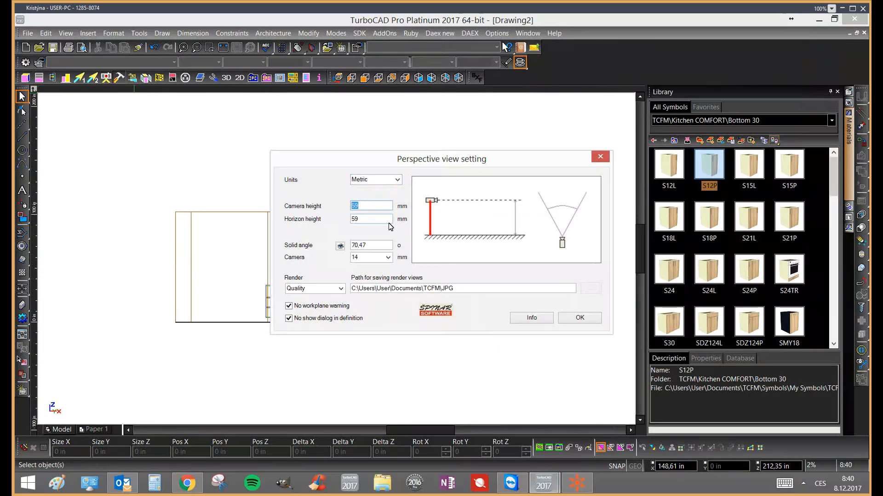
type("30")
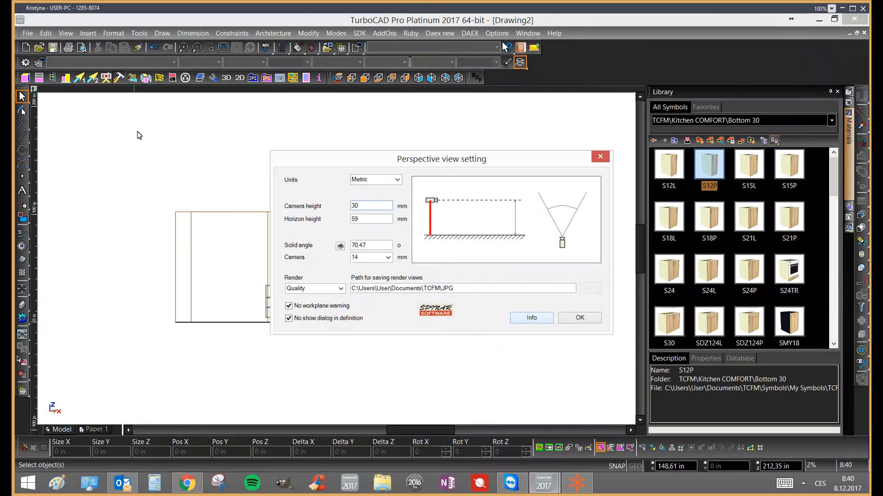
key("Return")
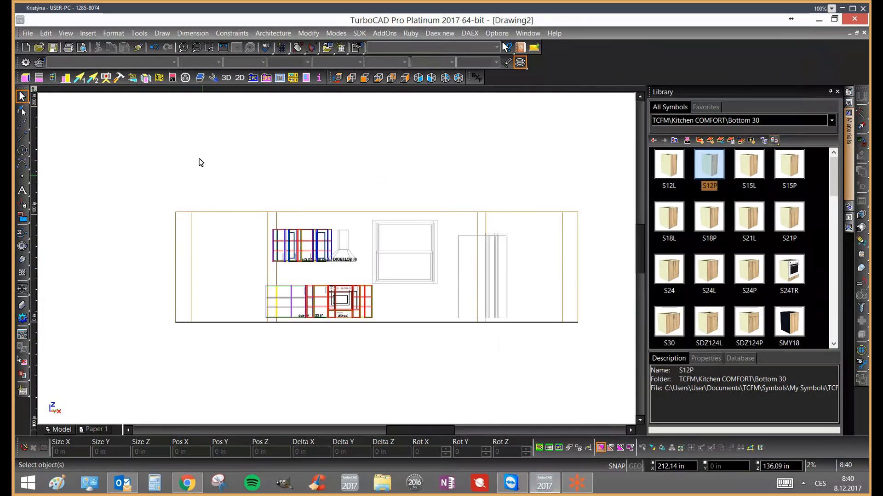
left_click(315, 267)
left_click(277, 202)
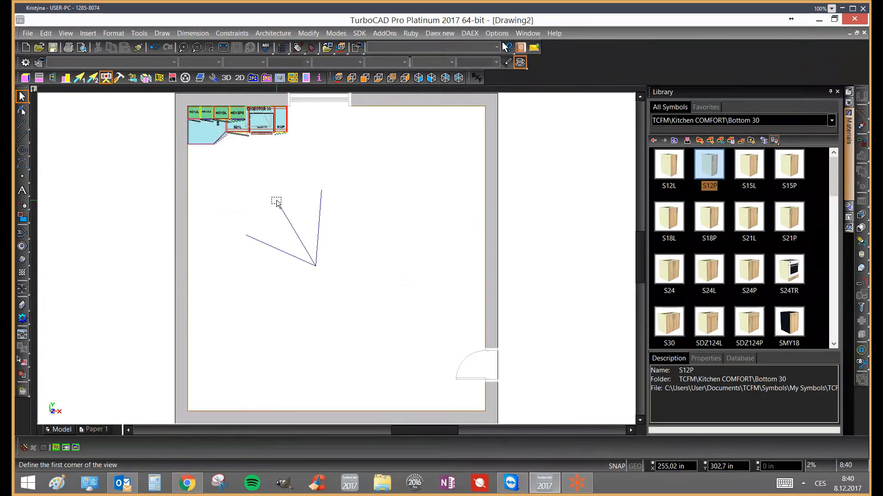
left_click(277, 201)
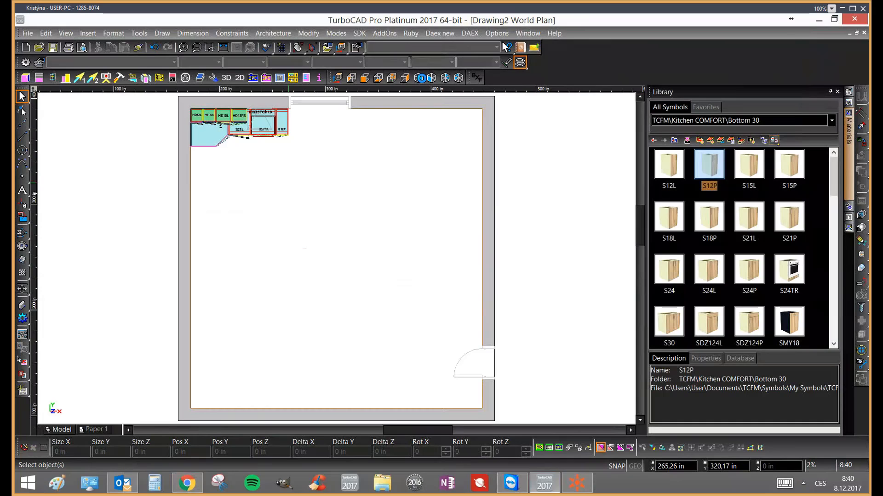
Preview the kitchen corner as a rendered 3D view and return to the wireframe display
left_click(421, 78)
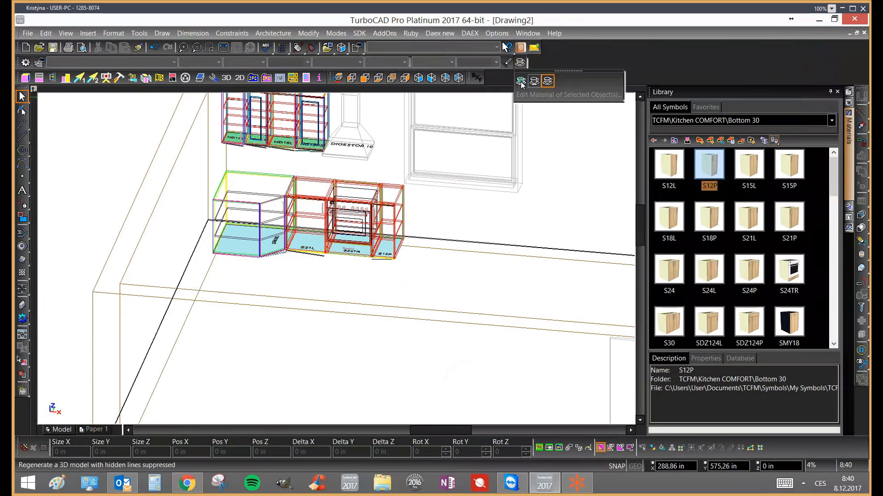
left_click(548, 82)
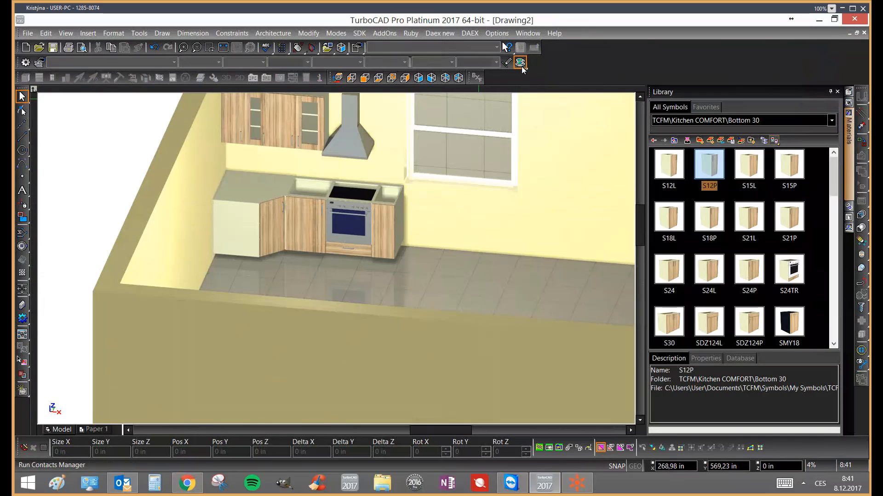
left_click(520, 64)
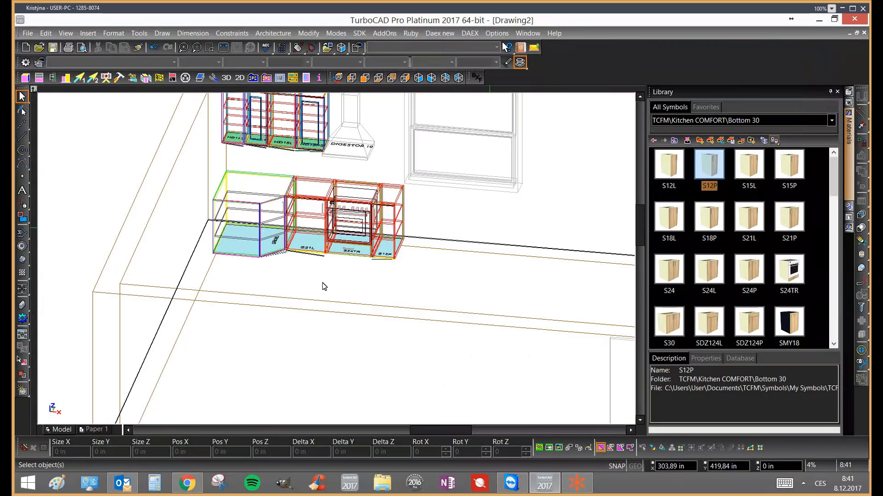
Start a polyline in the plan view where the corner bottom cabinet's outer front edge meets the side wall
scroll(322, 283, "down", 2)
scroll(355, 275, "down", 2)
key("F6")
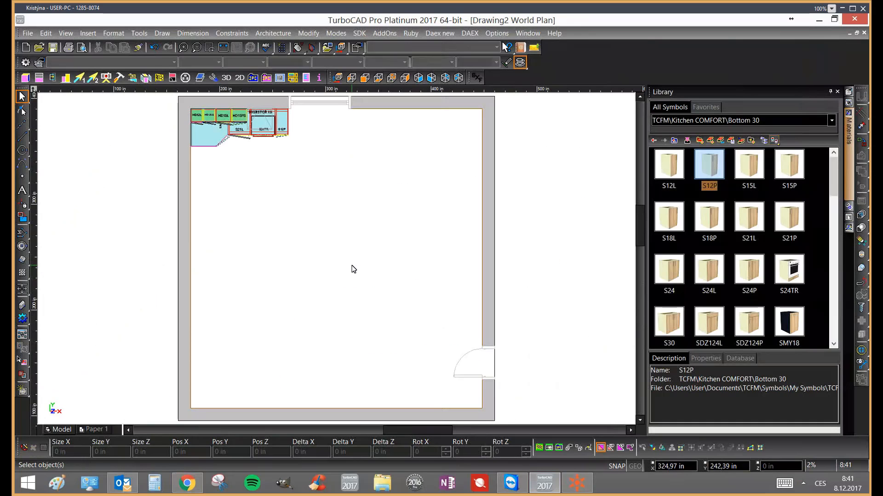
scroll(261, 142, "up", 2)
middle_click_drag(260, 142, 438, 233)
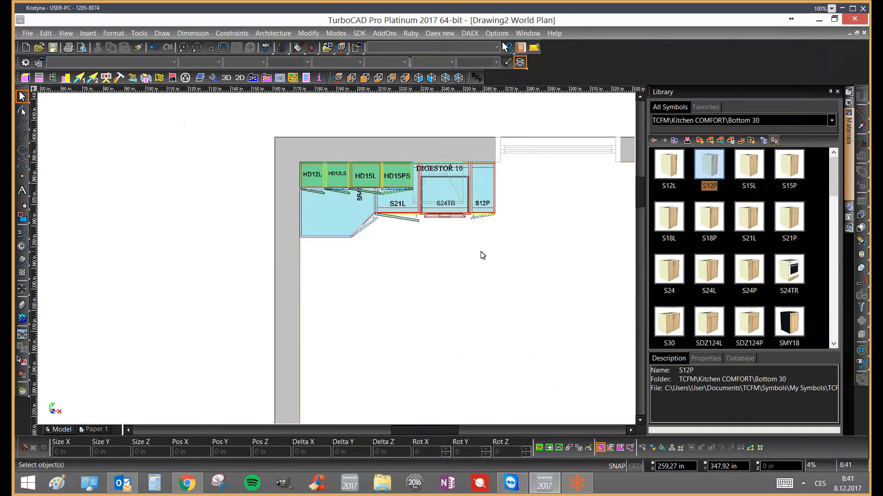
left_click(23, 137)
mouse_move(22, 176)
mouse_move(22, 140)
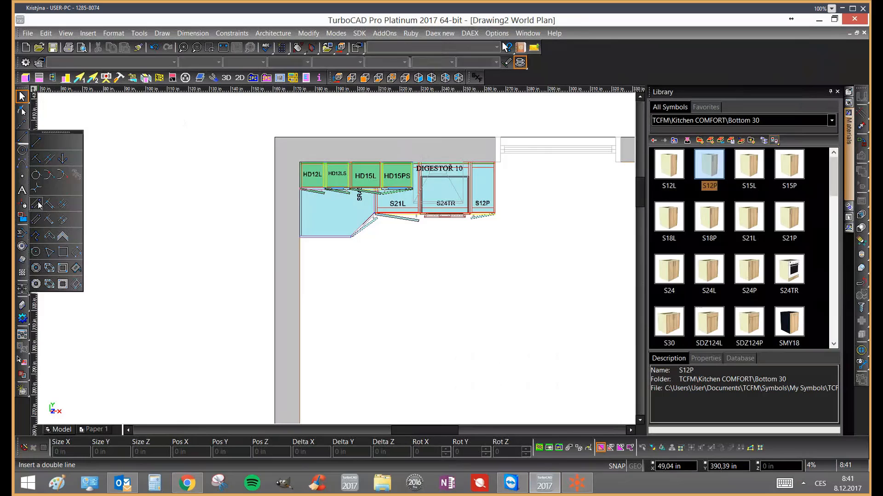
left_click(36, 237)
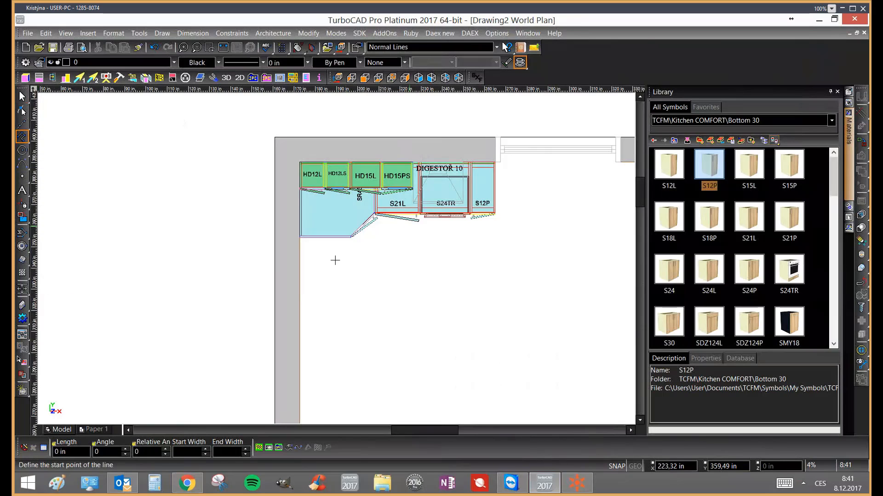
scroll(334, 261, "up", 1)
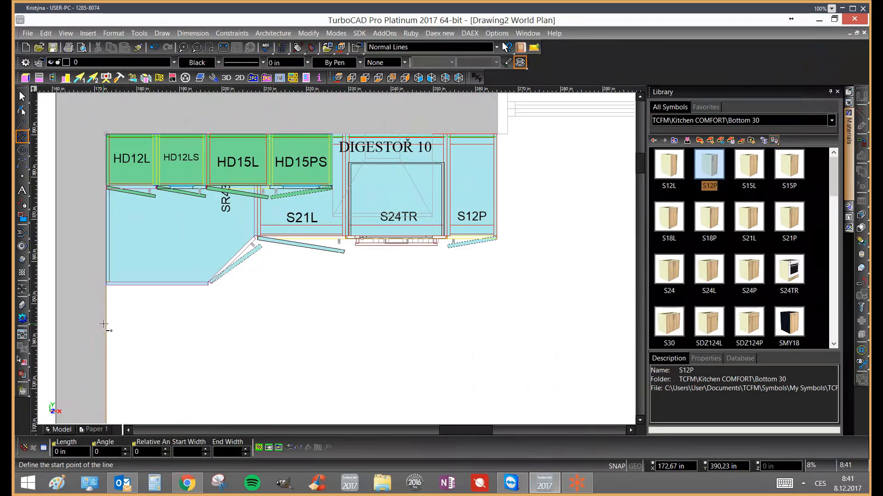
scroll(341, 257, "up", 10)
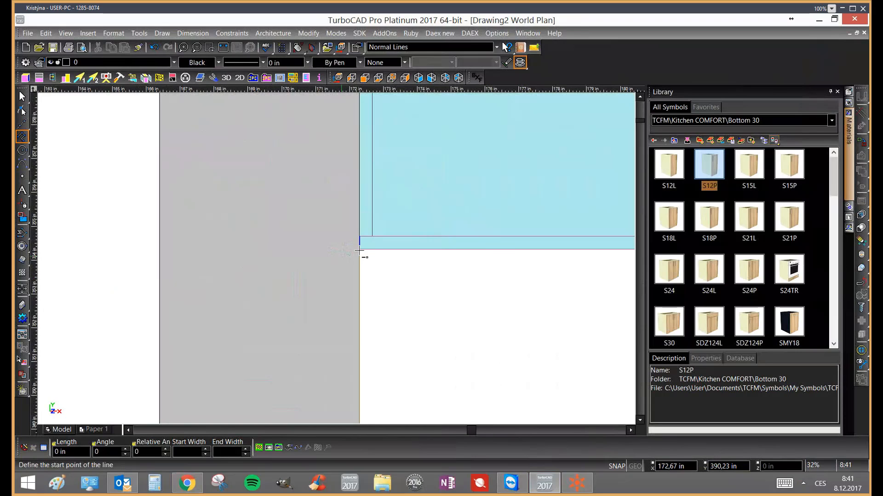
left_click(290, 233)
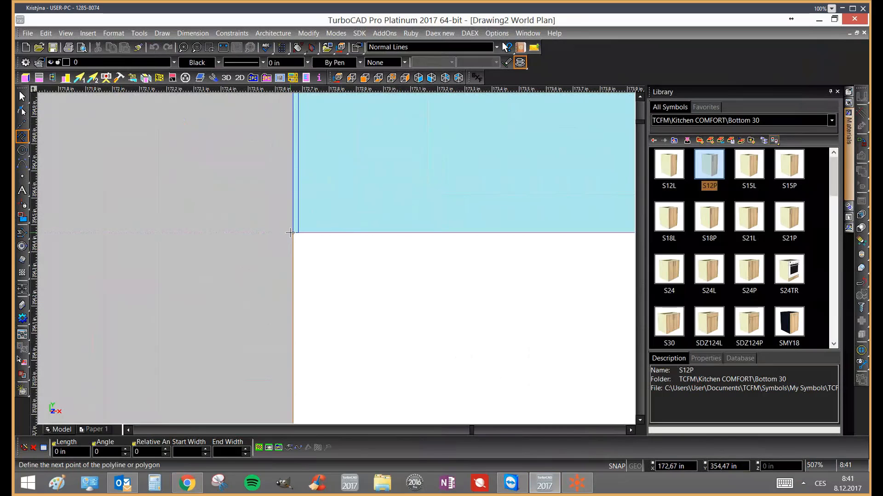
Continue the polyline along the corner cabinet's front edge and diagonal face to the start of the S21L cabinet
scroll(357, 255, "down", 3)
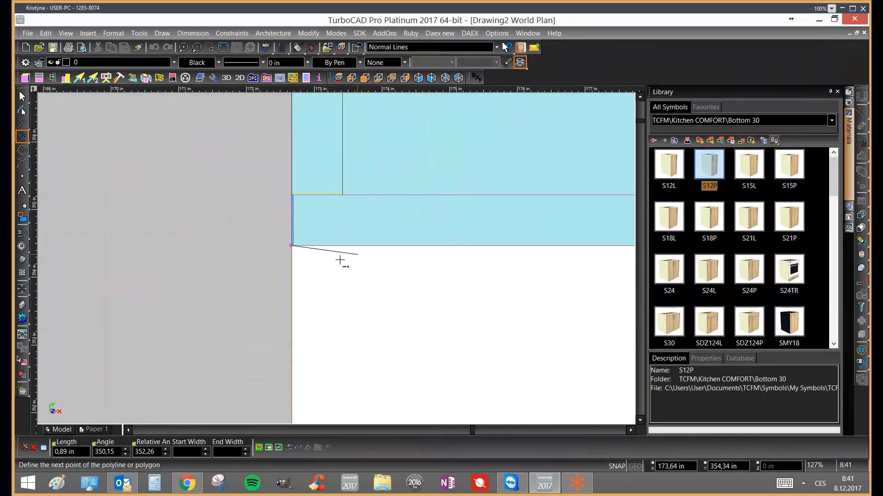
scroll(341, 260, "down", 3)
scroll(363, 253, "up", 6)
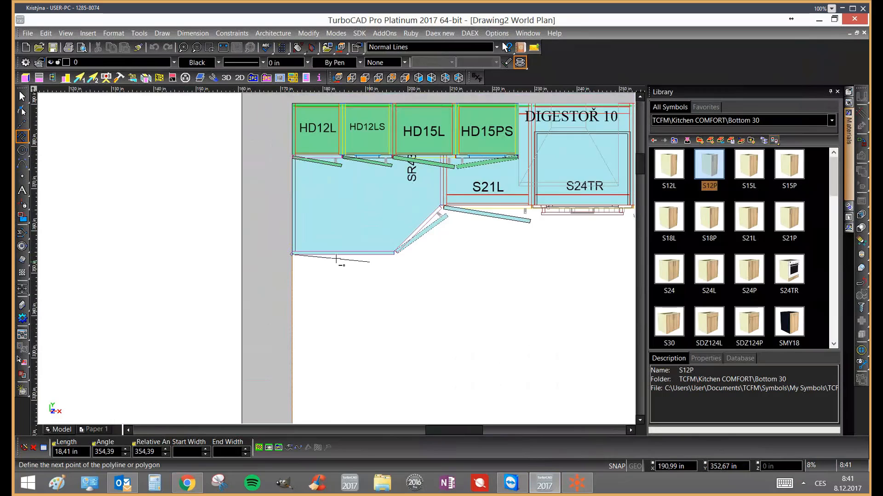
scroll(345, 236, "down", 3)
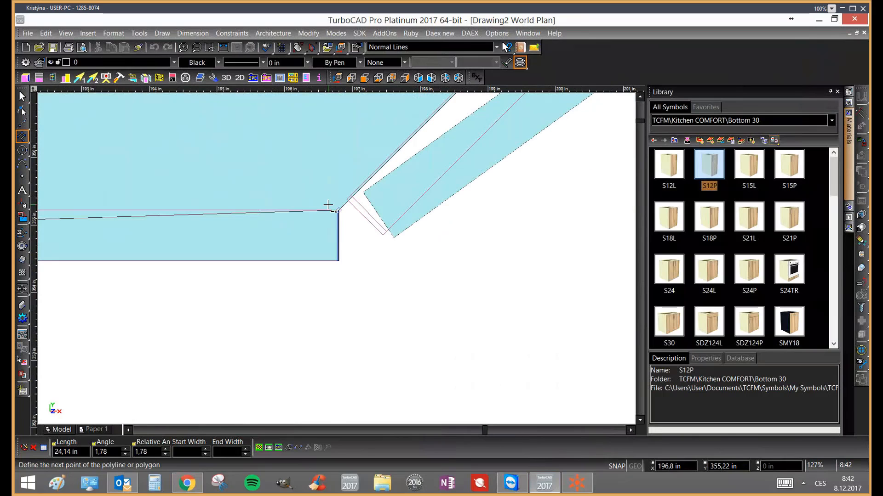
scroll(332, 264, "down", 1)
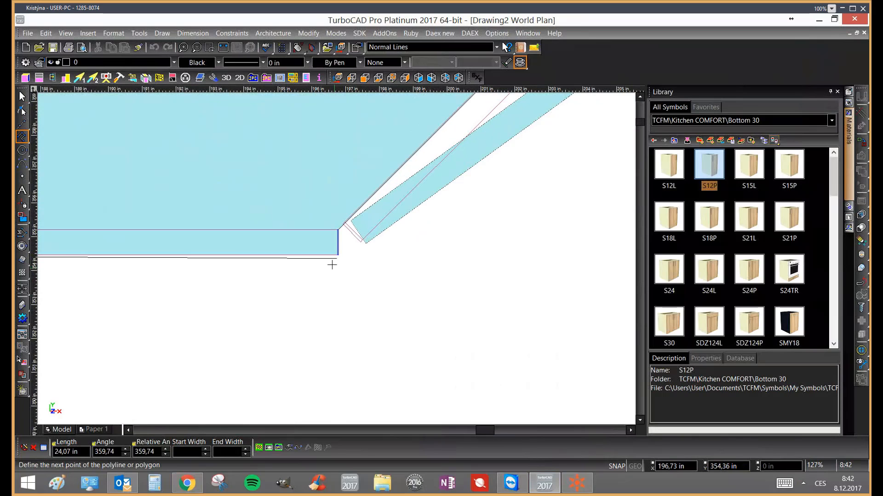
scroll(332, 264, "down", 3)
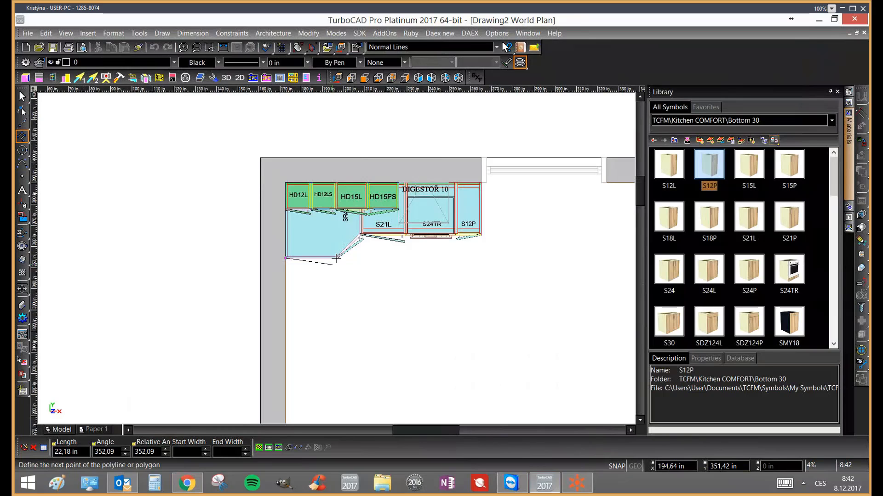
scroll(336, 259, "up", 5)
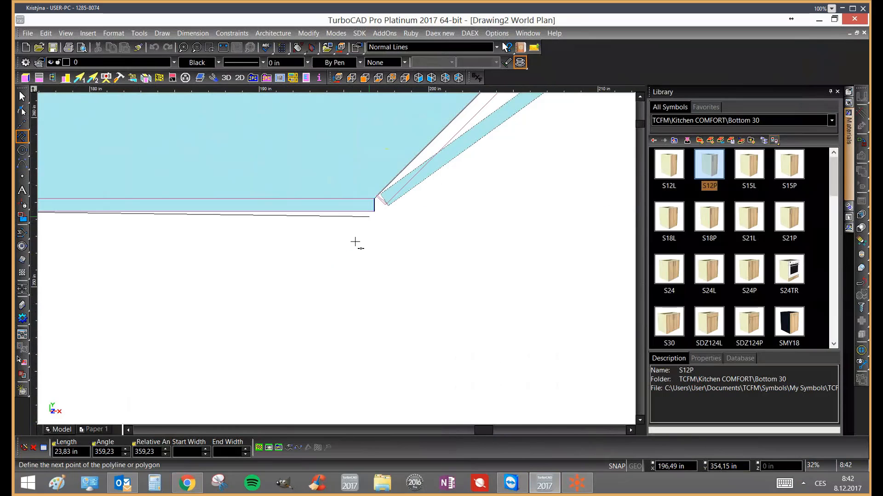
scroll(355, 242, "down", 3)
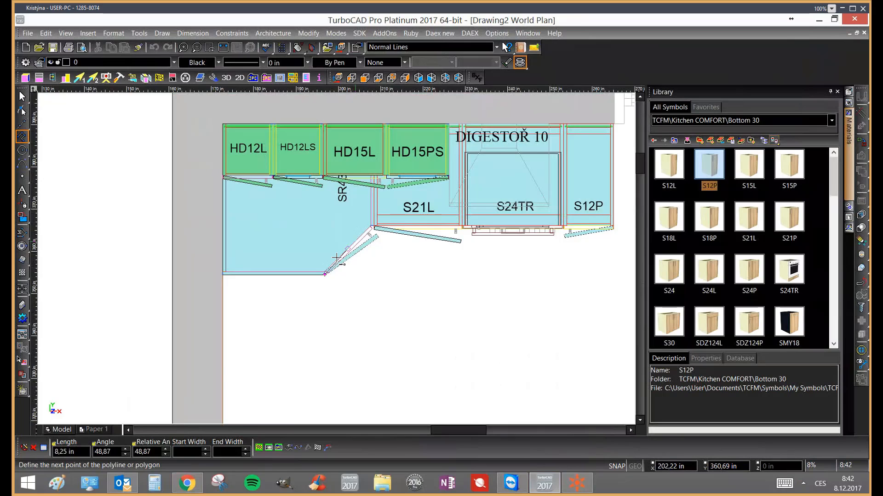
scroll(338, 261, "up", 4)
scroll(338, 260, "down", 2)
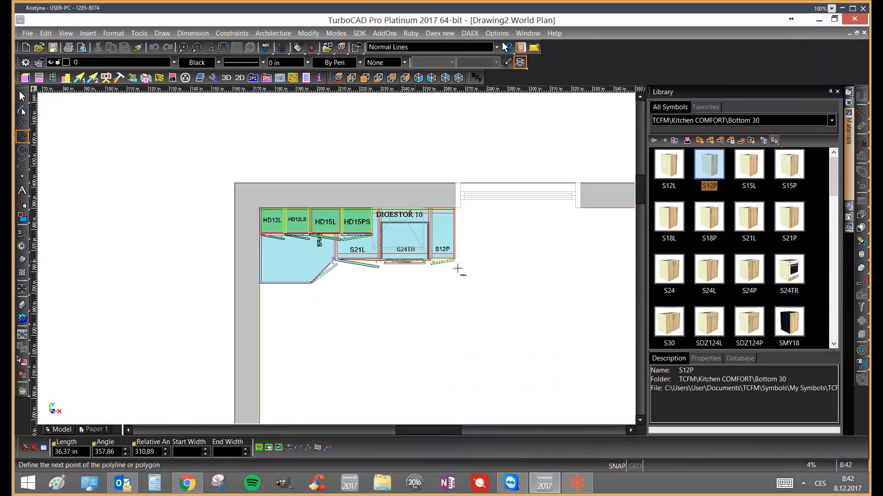
Extend the polyline along the bottom cabinet fronts to the outer corner of S12P and up its side to the wall
scroll(477, 286, "up", 1)
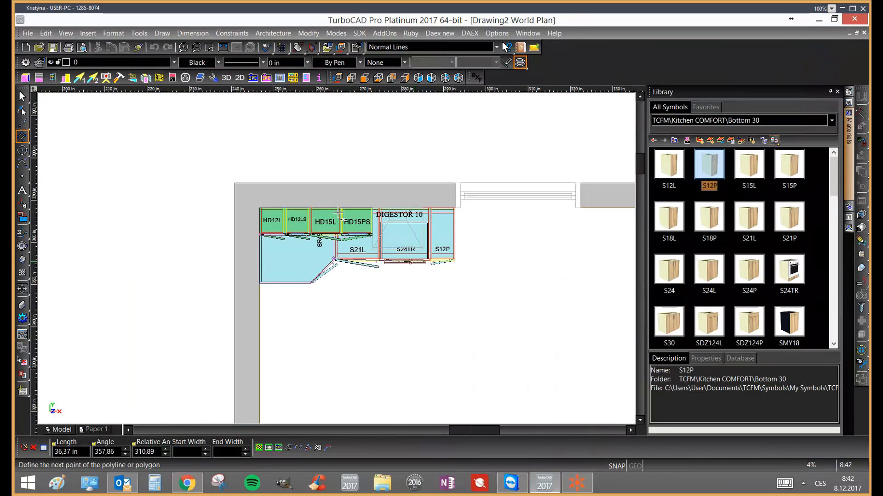
scroll(335, 257, "up", 8)
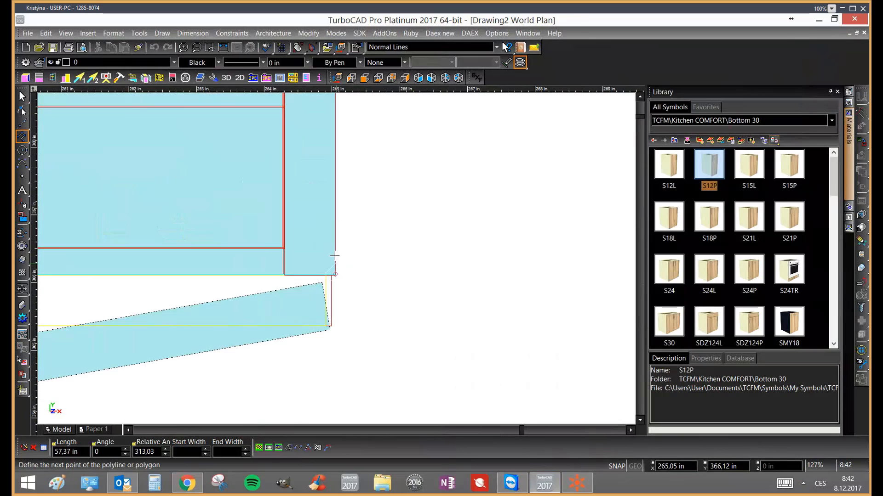
scroll(341, 182, "down", 1)
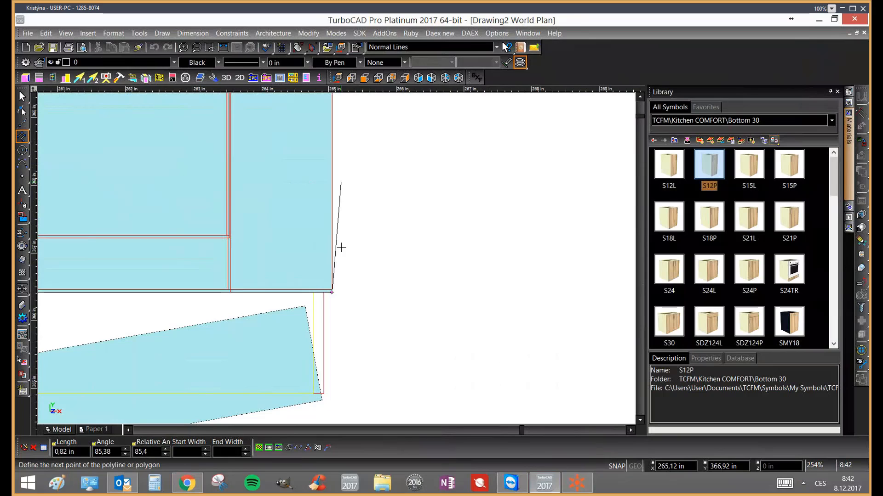
scroll(341, 248, "down", 2)
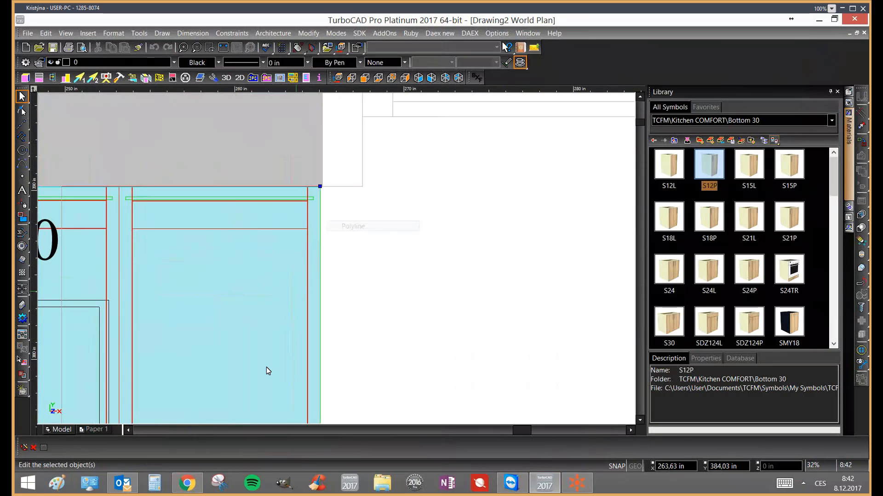
Open the Composition generator for the drawn polyline and choose a Toekick in calvados(0.7)
scroll(266, 367, "down", 3)
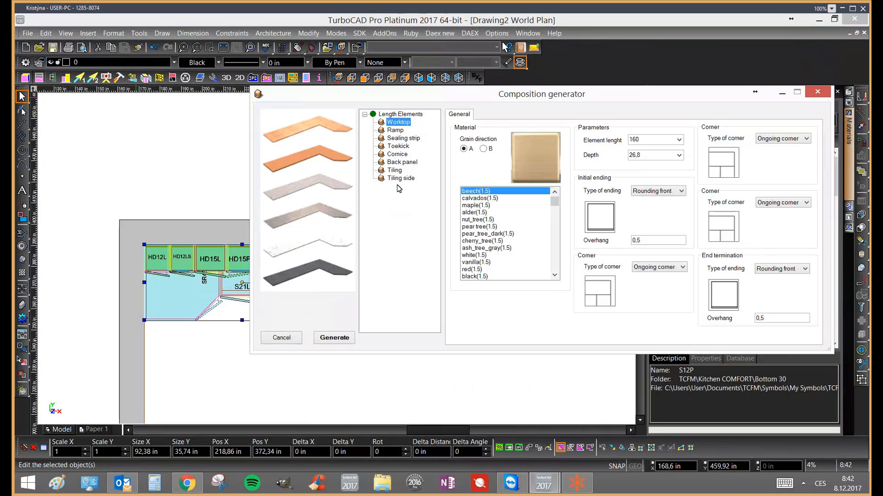
left_click(398, 146)
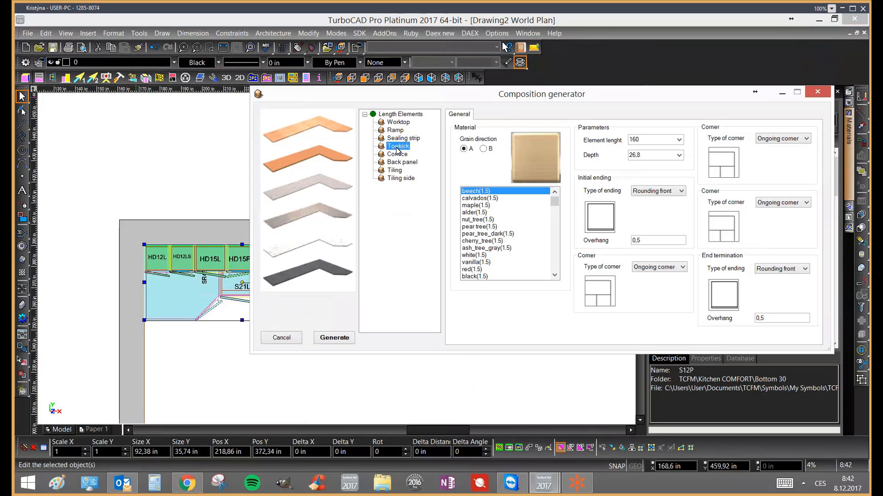
left_click(486, 220)
left_click(480, 241)
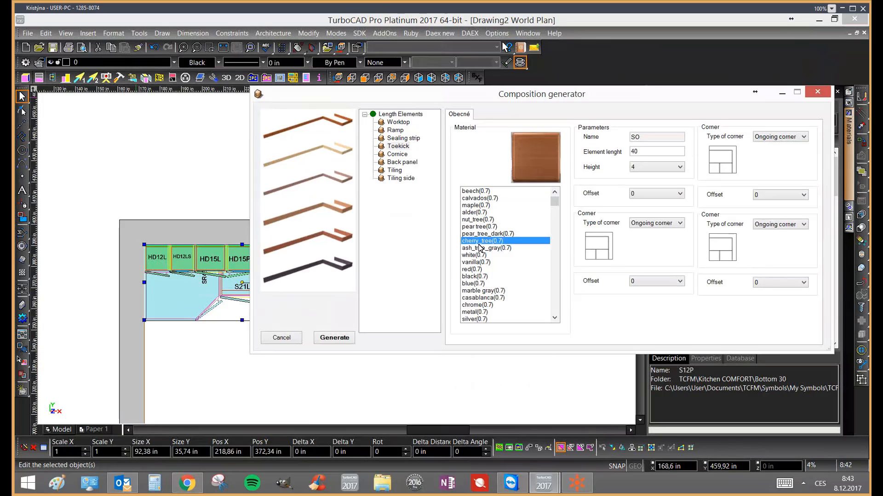
left_click(476, 199)
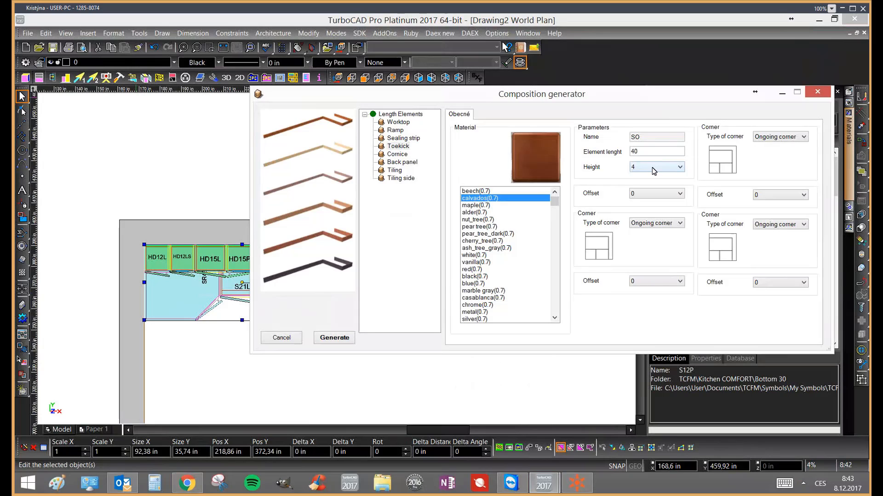
Check the available toekick heights and set the height to 4
left_click(652, 168)
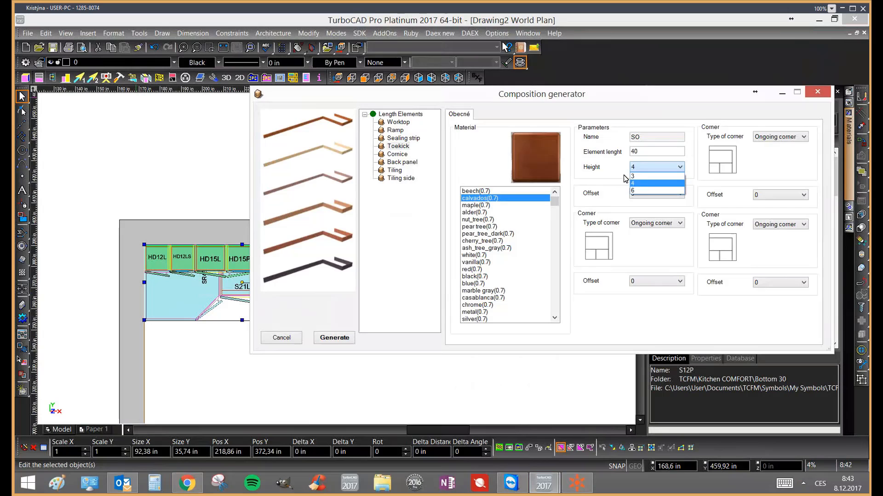
left_click(616, 173)
left_click(633, 171)
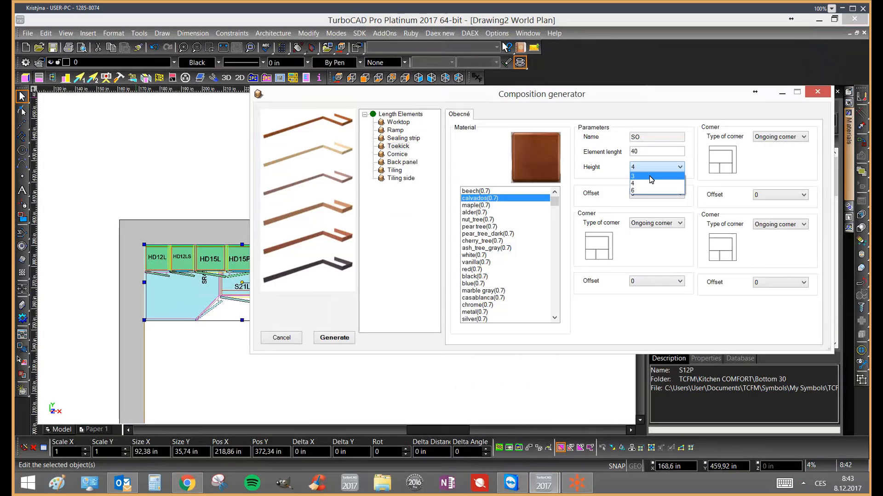
left_click(644, 179)
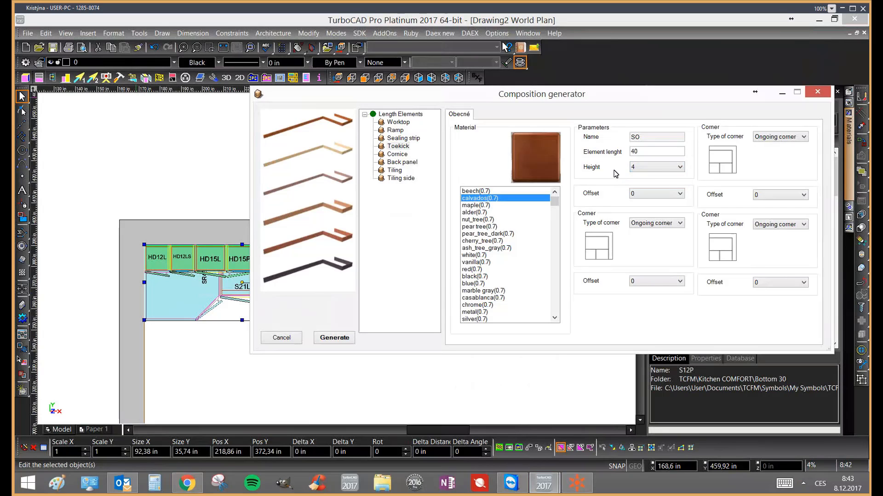
left_click(657, 169)
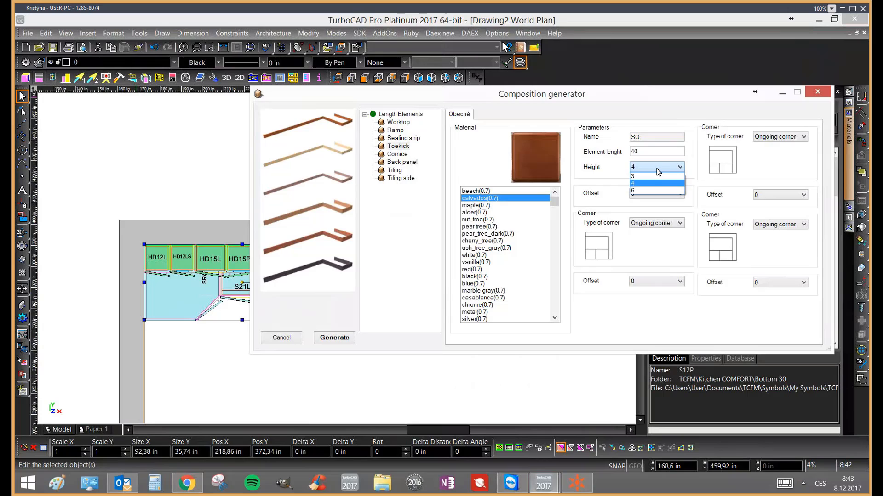
left_click(637, 184)
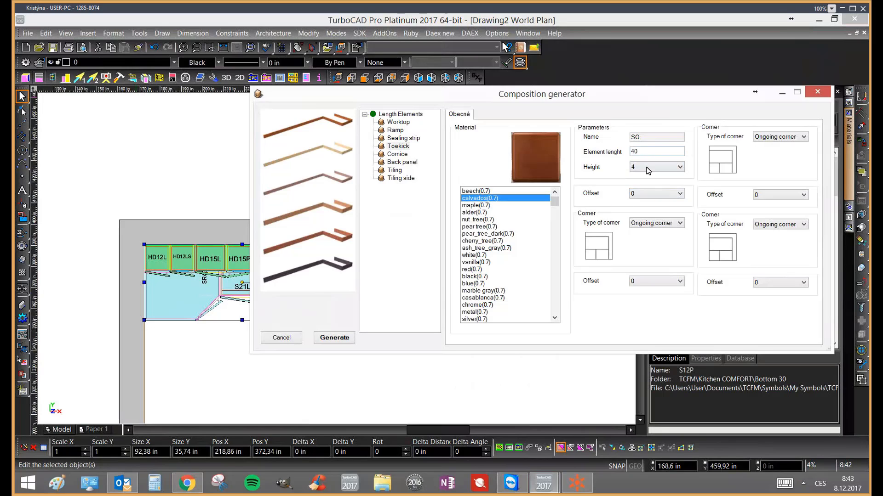
Set the toekick's first offset to -1.2 and move the generator window clear of the plan
left_click(682, 194)
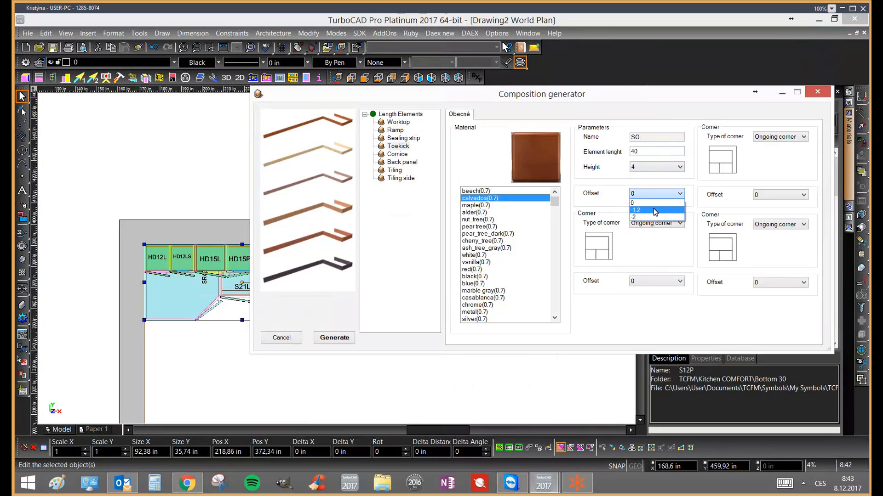
left_click(655, 212)
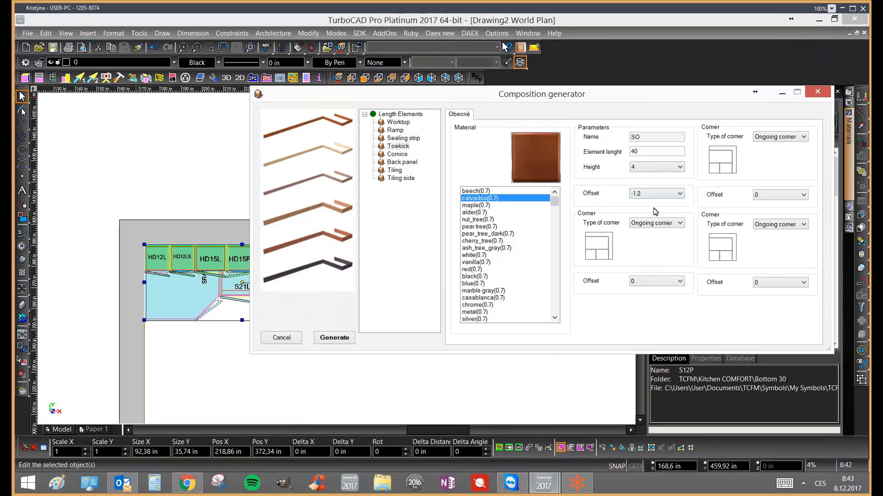
left_click(679, 282)
left_click(653, 291)
left_click_drag(623, 97, 660, 34)
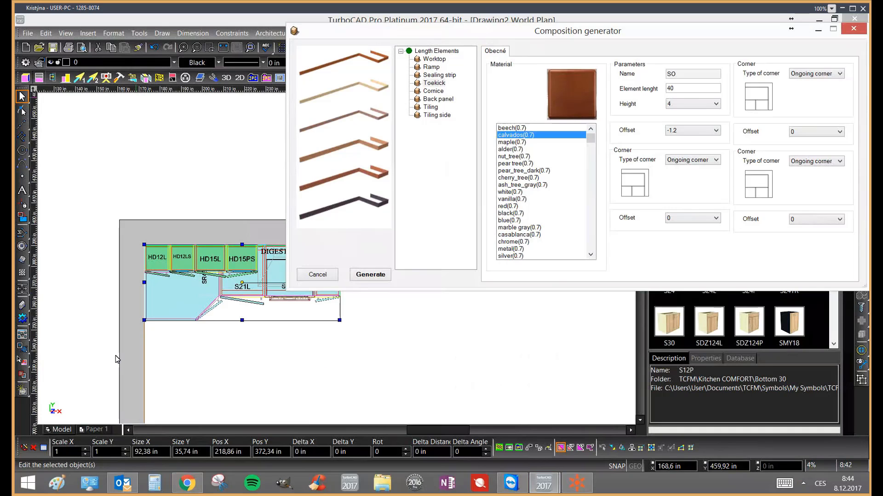
Try Angle corner for the toekick's first corner, and settle on Continuing corner
left_click(694, 161)
left_click(695, 161)
left_click(699, 161)
left_click(696, 186)
left_click(696, 164)
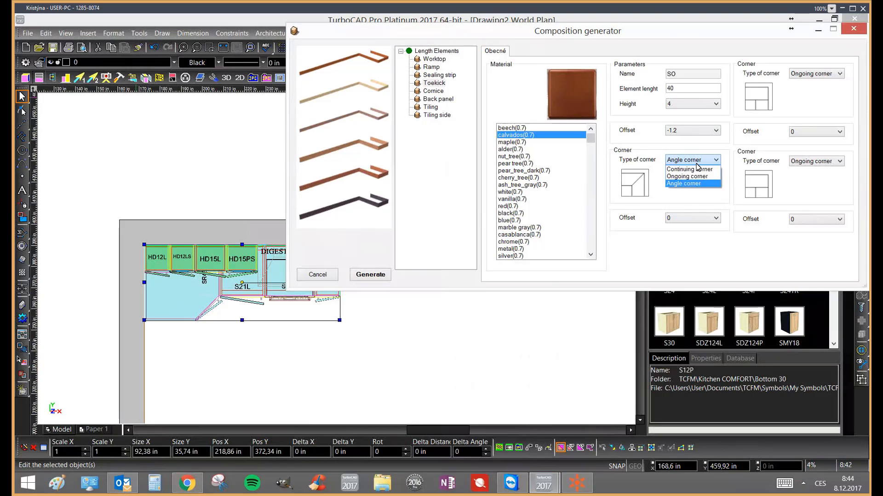
left_click(697, 173)
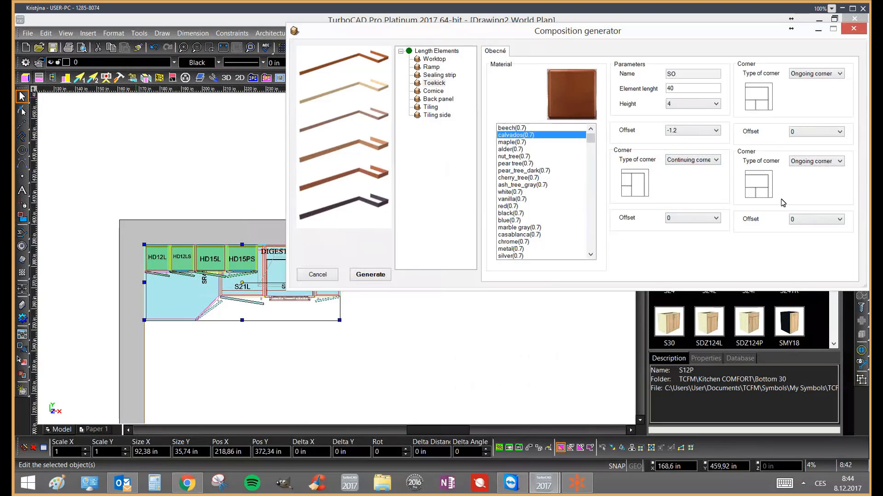
Set the three corner offsets of the toekick to -1.2
left_click(703, 219)
left_click(694, 234)
left_click(805, 132)
left_click(804, 147)
left_click(816, 219)
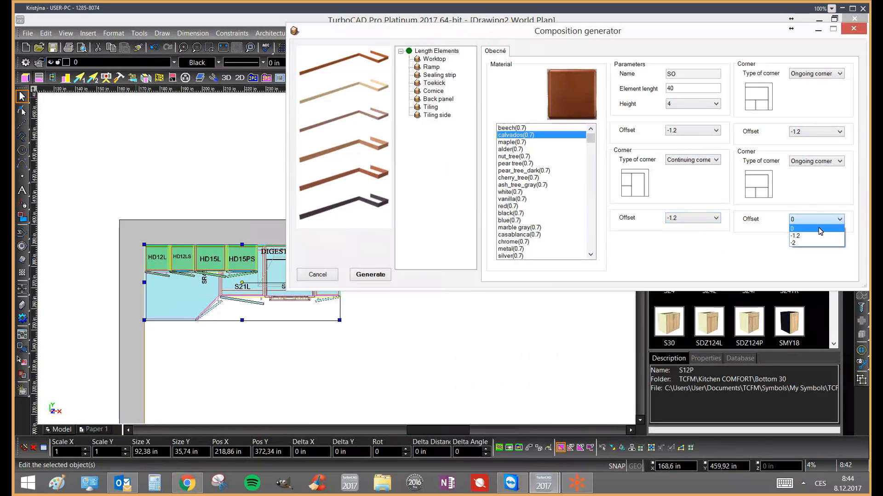
left_click(811, 234)
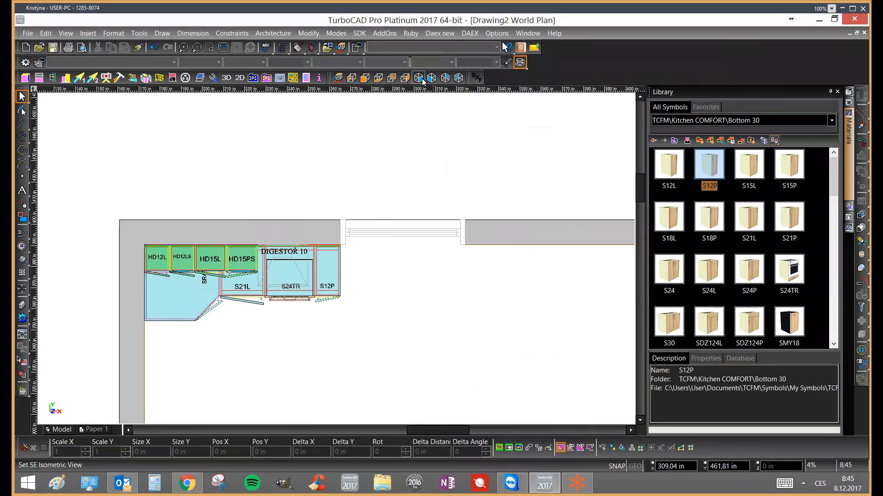
Select the floor polyline and generate a pear tree(0.7) Toekick with height 4, Ongoing corners and all offsets 0
left_click(418, 78)
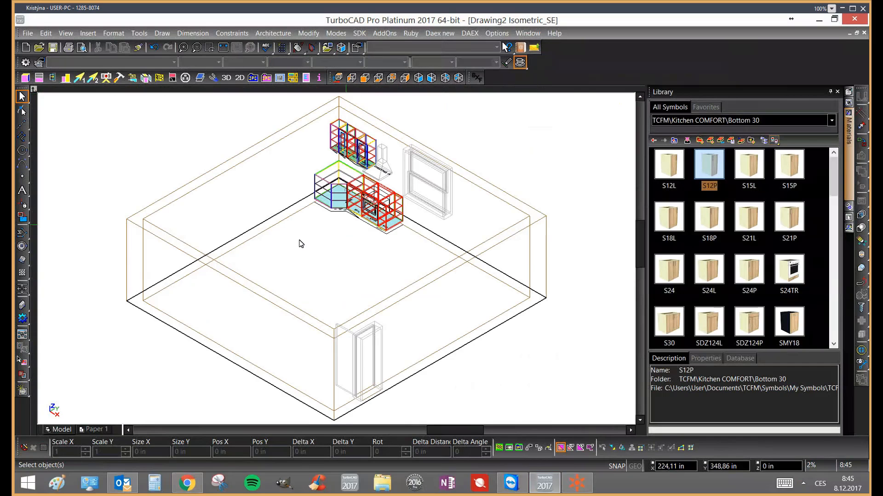
scroll(301, 244, "up", 5)
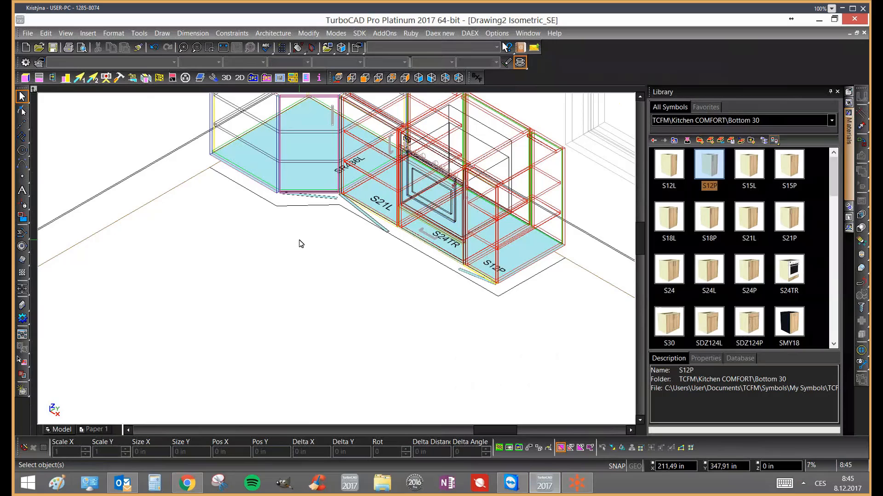
left_click(251, 195)
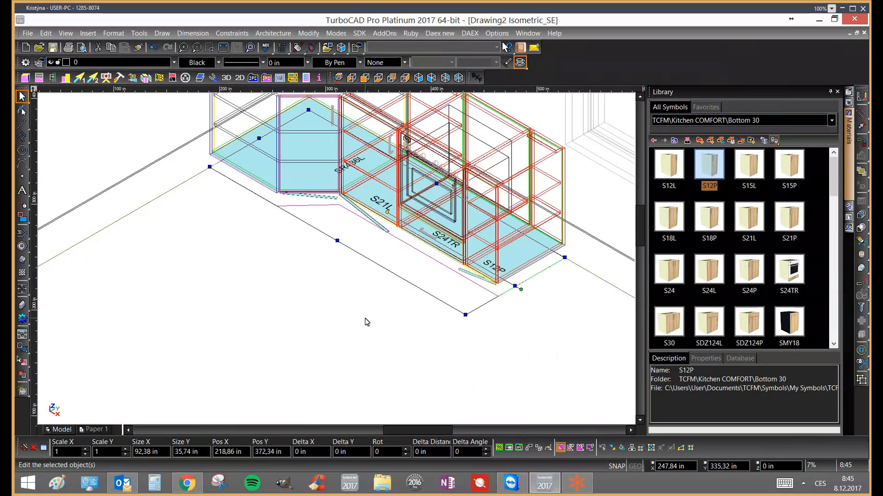
left_click(338, 77)
scroll(335, 261, "up", 3)
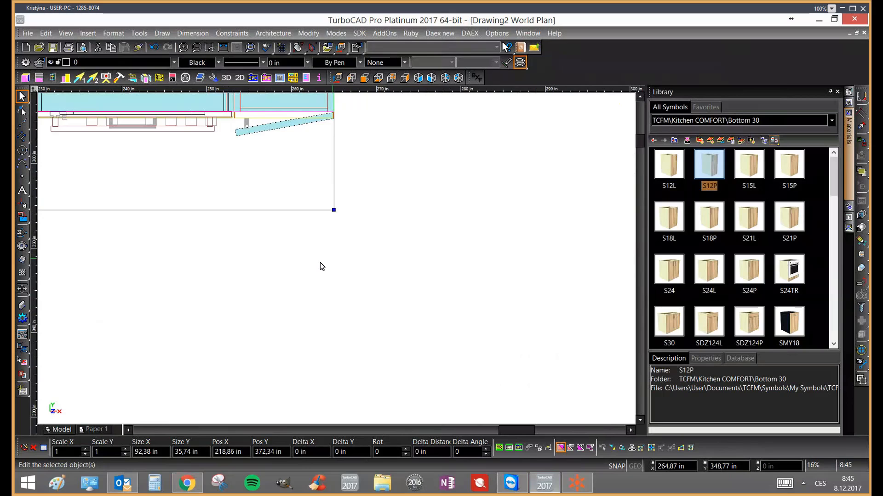
scroll(324, 264, "down", 5)
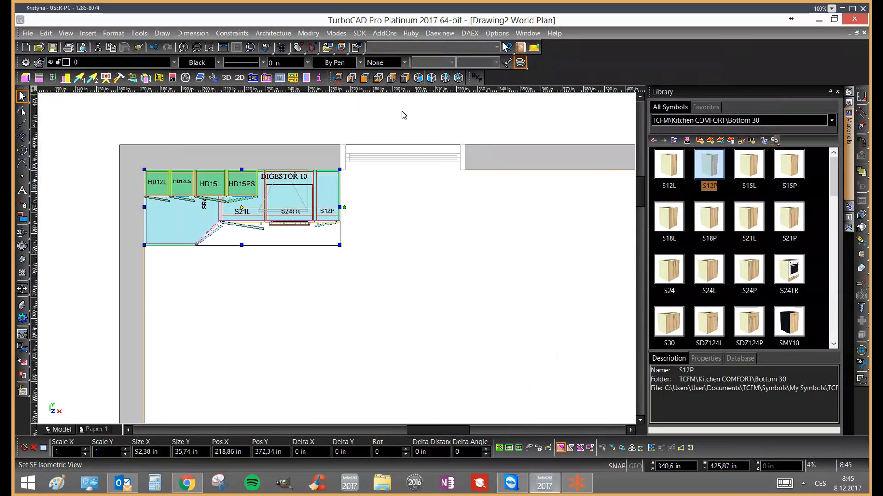
scroll(342, 141, "up", 2)
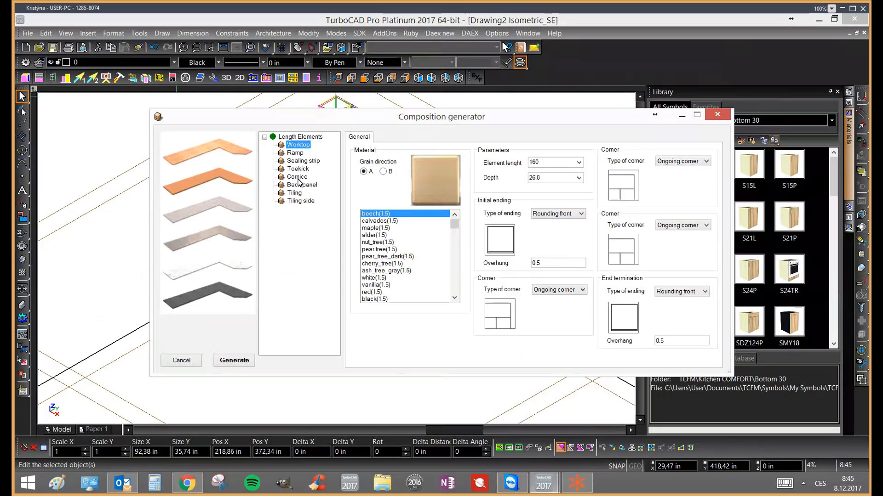
left_click(298, 169)
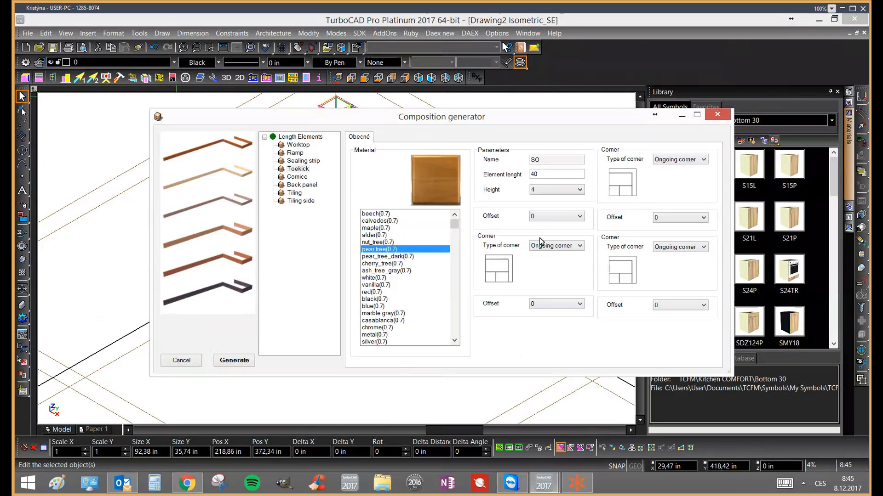
left_click(239, 362)
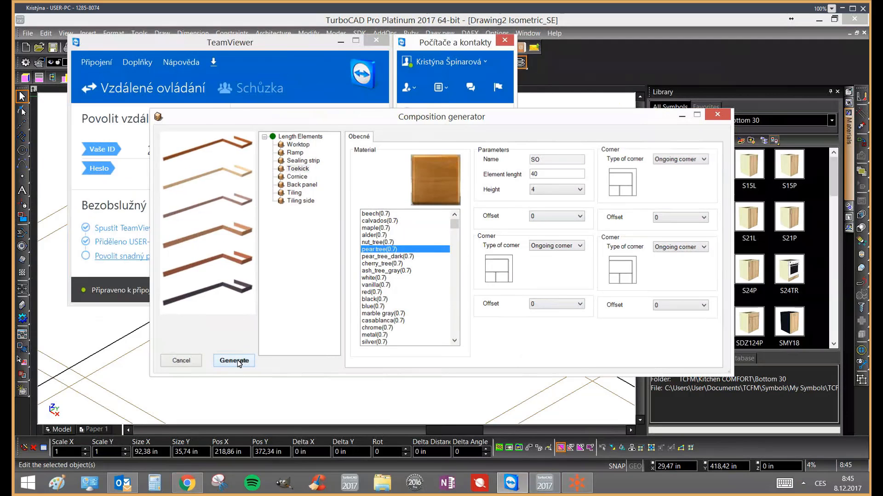
Inspect the toekick under the bottom cabinets, preview it in a rendered isometric view and return to wireframe
scroll(335, 258, "up", 3)
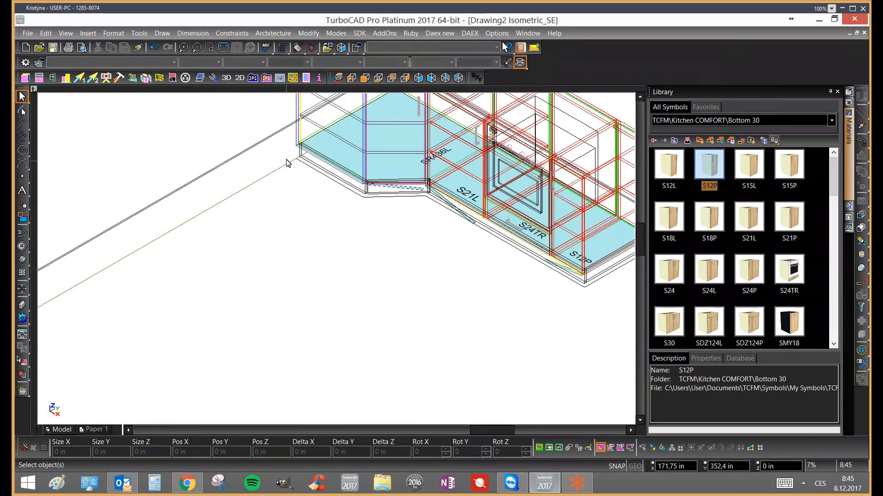
scroll(338, 263, "down", 3)
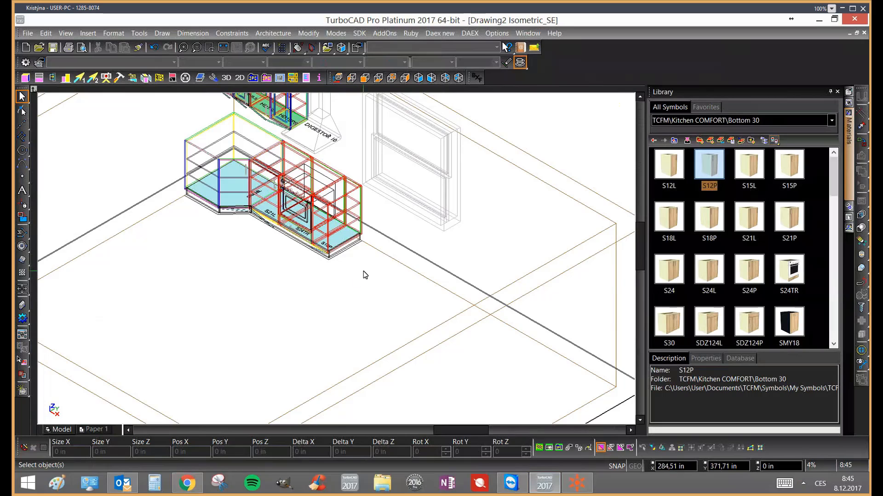
left_click(523, 63)
left_click(524, 82)
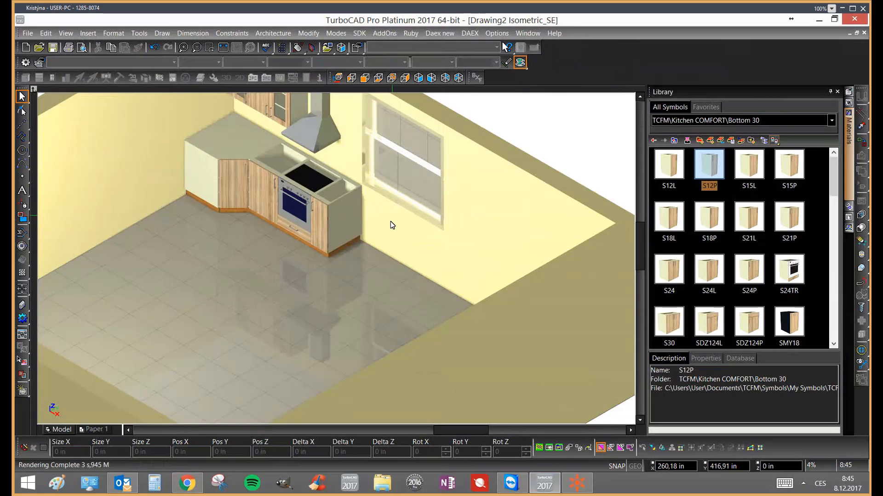
left_click(520, 63)
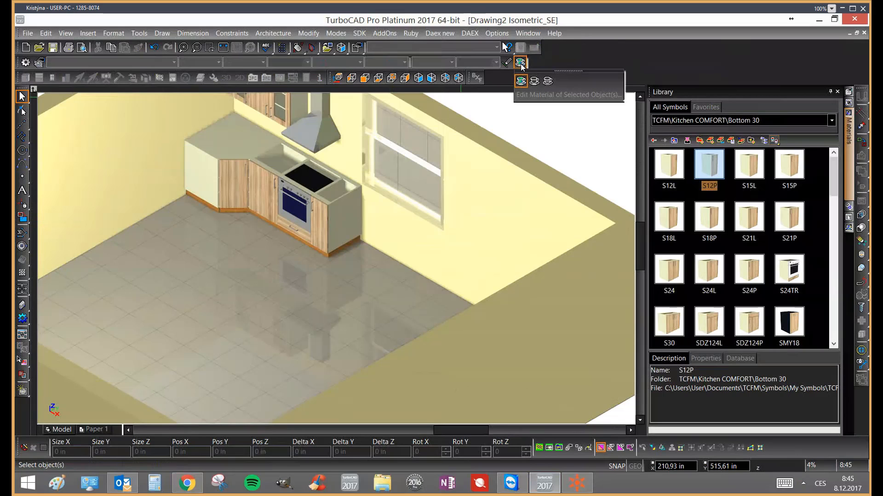
left_click(548, 82)
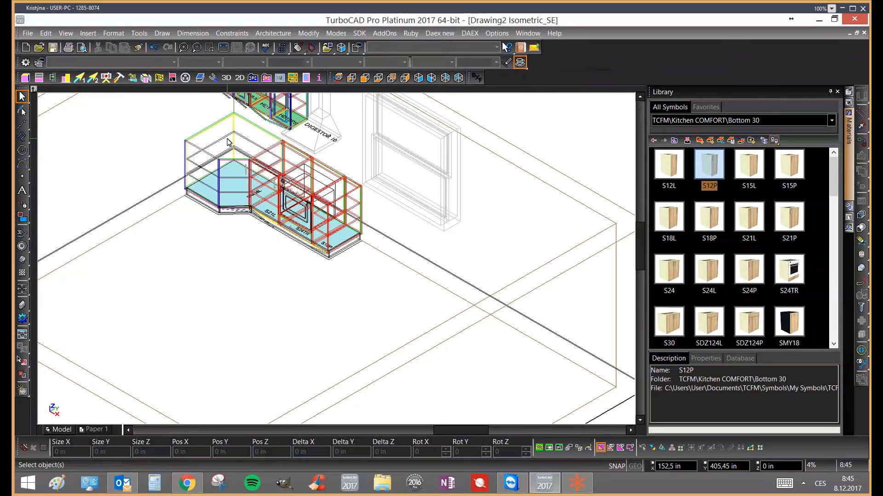
Try Auto WorkPlane by Face near the corner cabinets and turn it off again
middle_click_drag(299, 177, 172, 163, "shift")
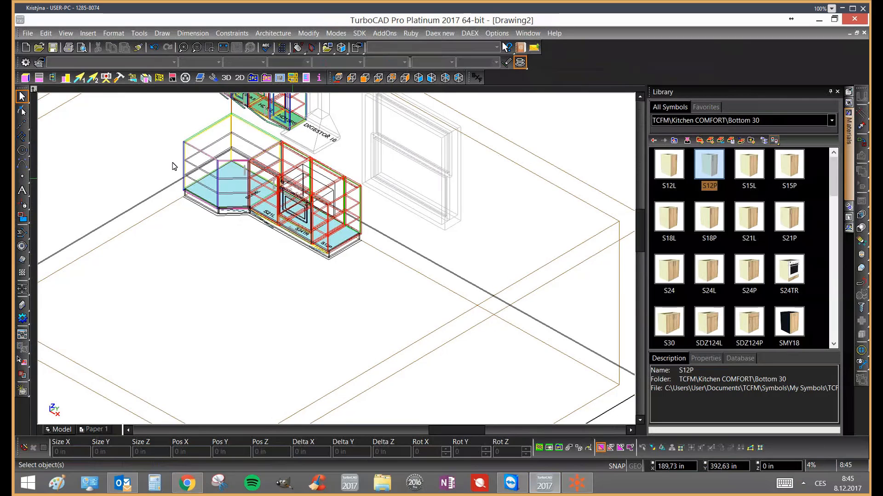
scroll(485, 292, "up", 2)
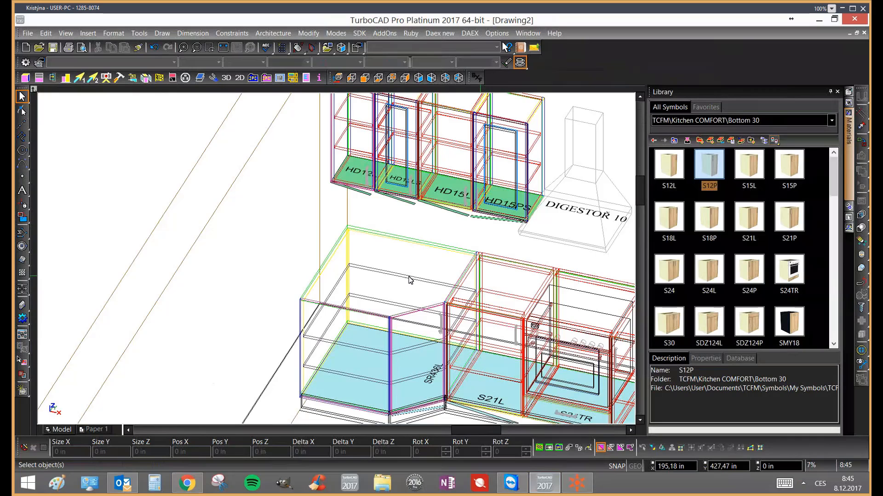
left_click(312, 48)
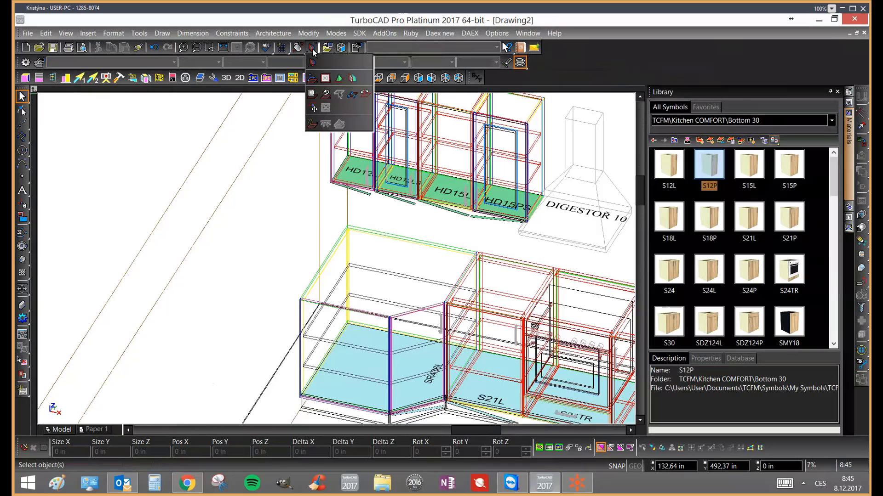
left_click(353, 79)
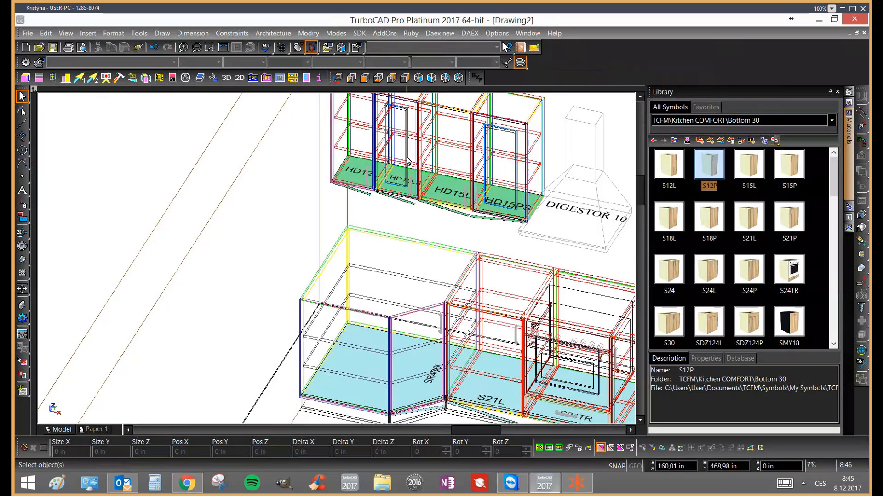
left_click(312, 48)
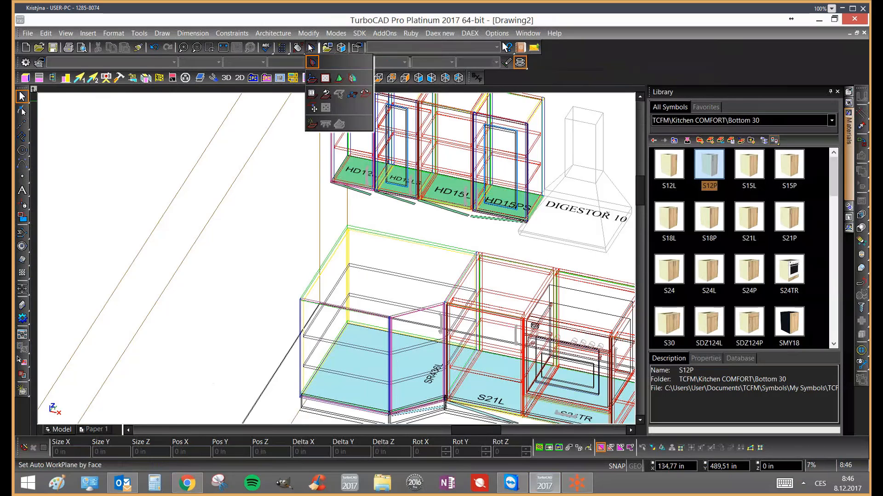
left_click(316, 62)
Set the workplane on the cabinet tops and draw a polyline about 36 in long from the corner cabinet's front corner to the wall corner
left_click(312, 48)
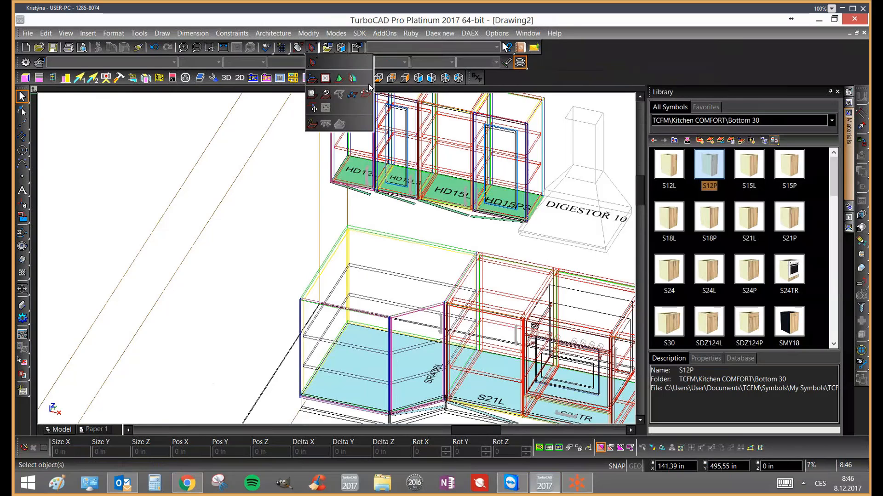
left_click(353, 79)
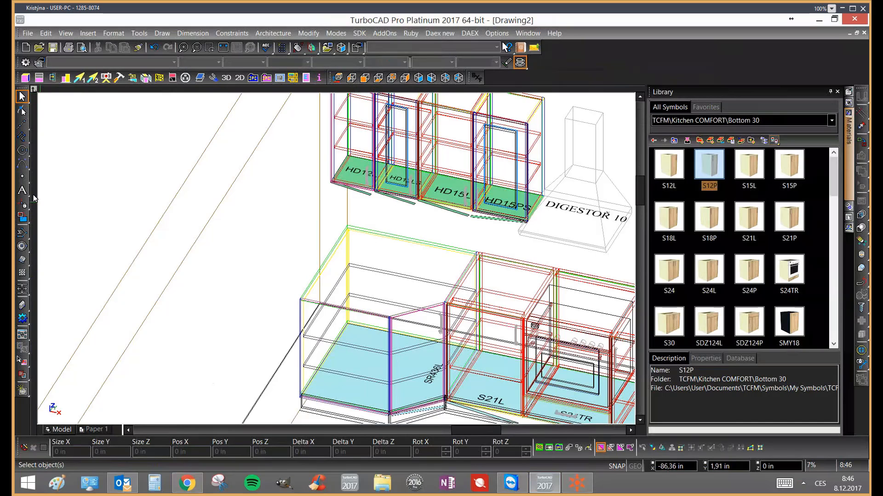
left_click(22, 137)
left_click(22, 137)
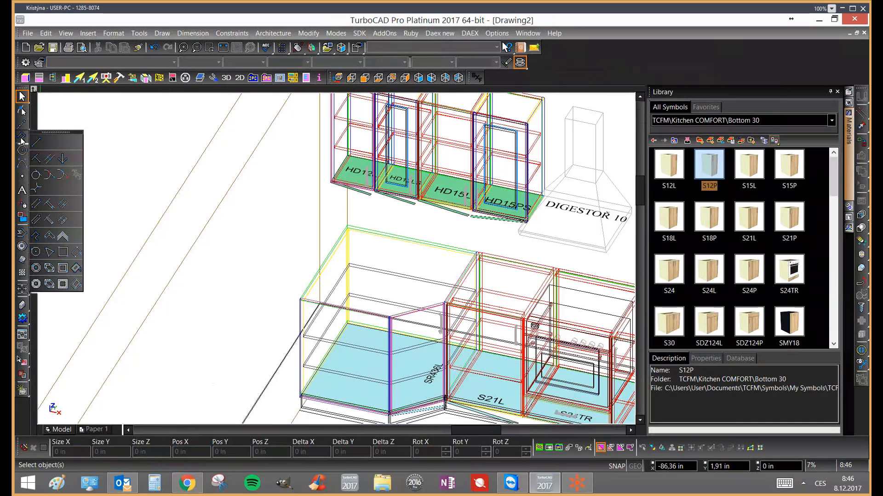
left_click(38, 236)
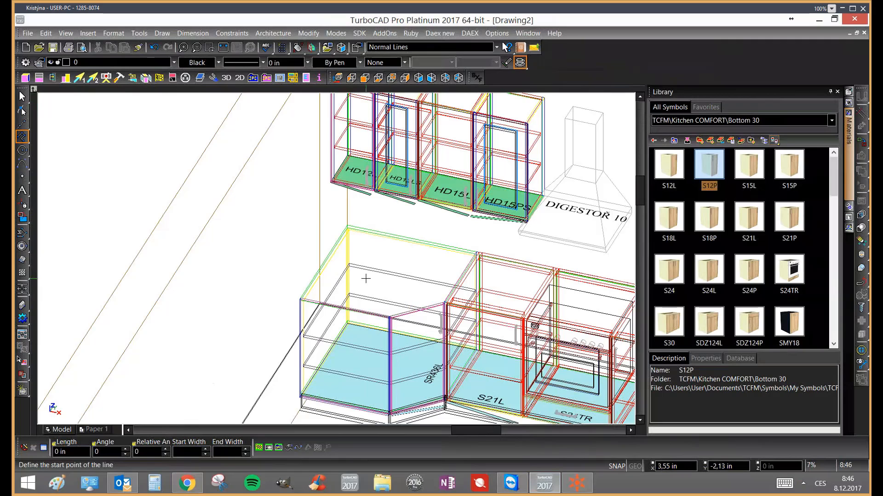
scroll(336, 259, "up", 2)
scroll(336, 258, "up", 8)
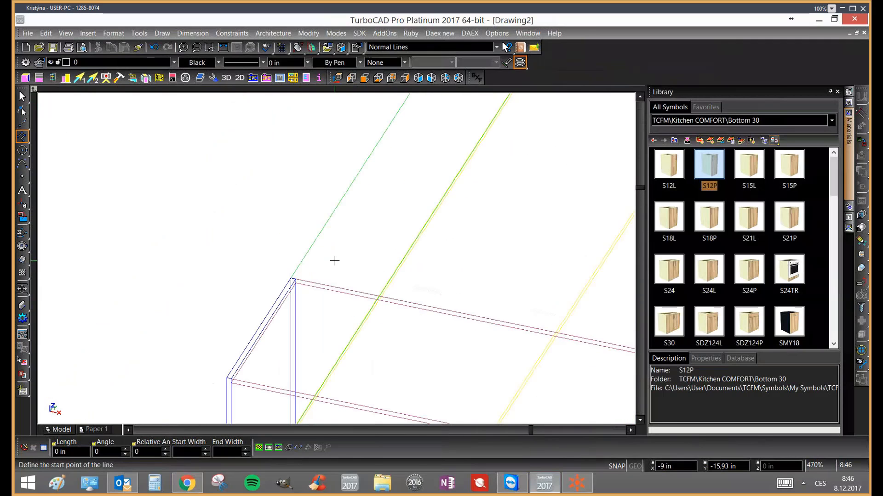
left_click(228, 379)
scroll(357, 385, "down", 2)
scroll(340, 255, "down", 7)
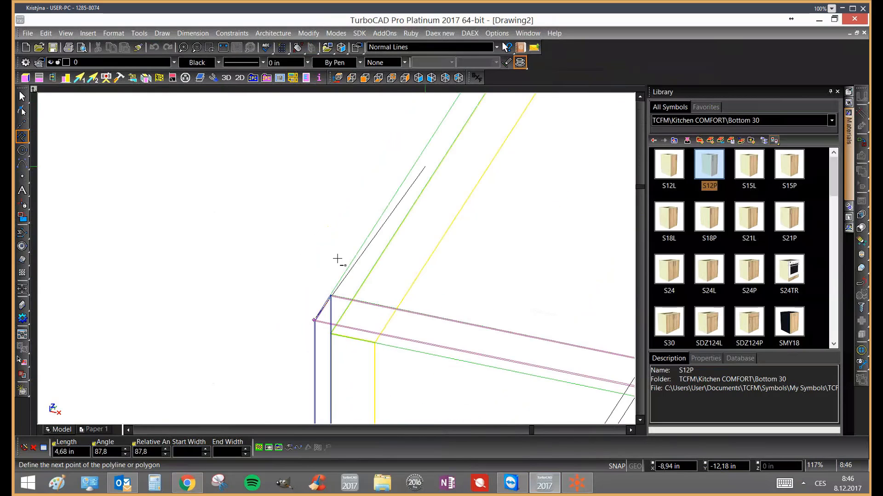
scroll(360, 185, "up", 2)
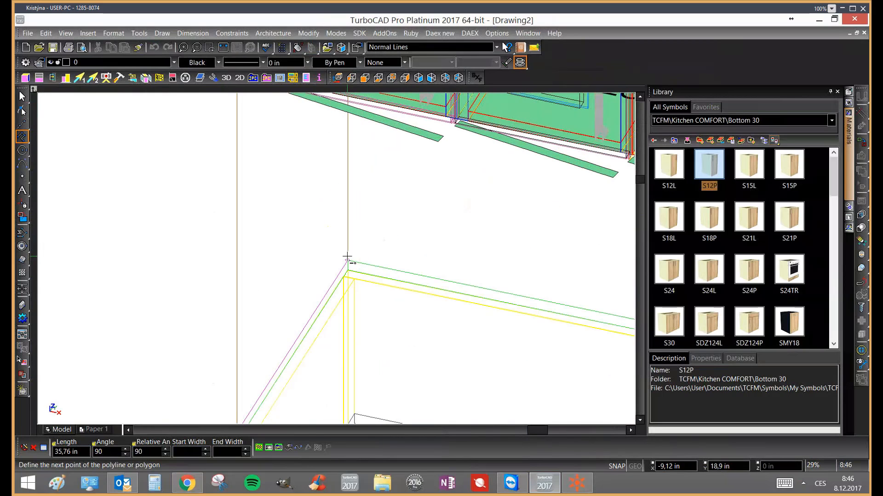
left_click(348, 261)
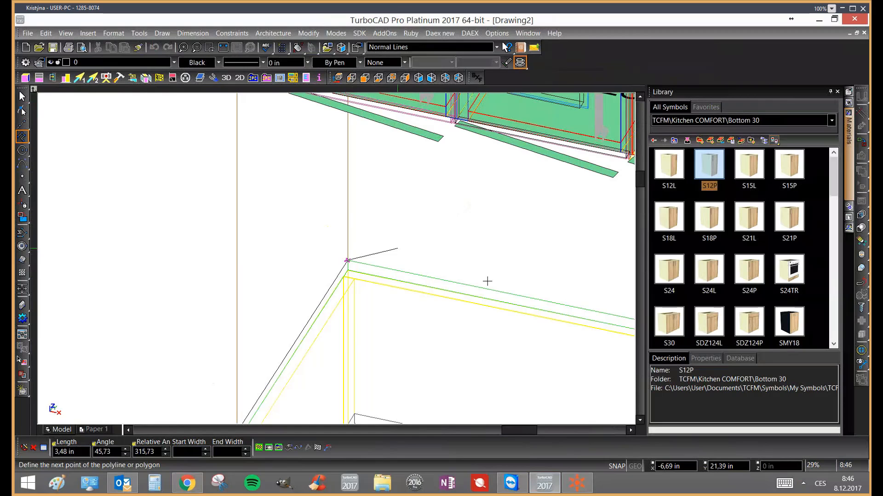
Continue the polyline along the back wall to cabinet S12P's outer rear corner, extend it about 82 in into the room and finish it
scroll(336, 259, "down", 3)
scroll(363, 266, "down", 2)
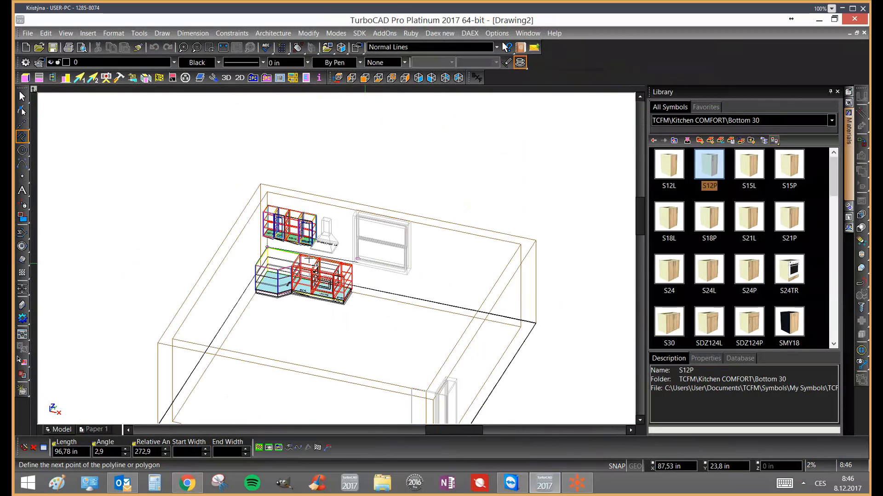
scroll(310, 258, "up", 5)
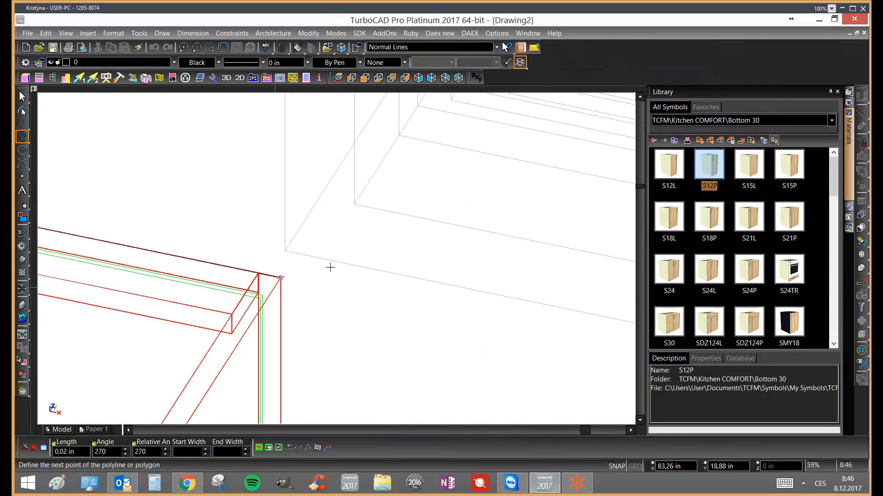
scroll(330, 268, "down", 4)
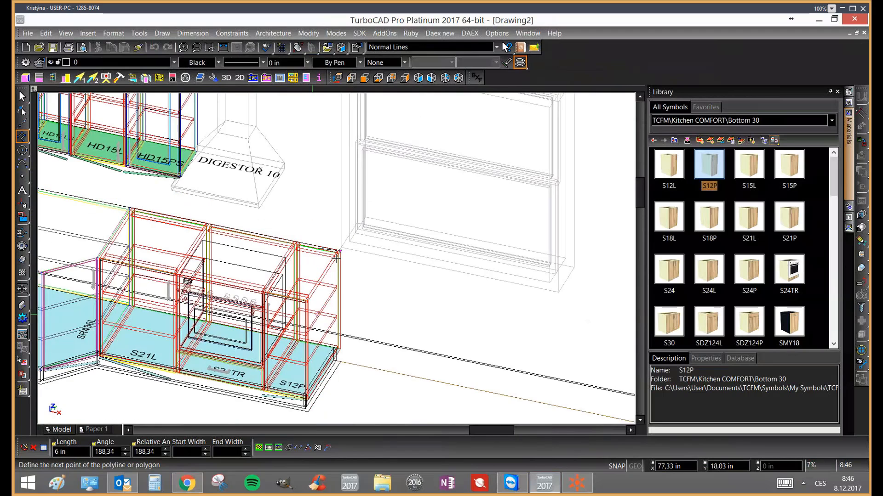
scroll(337, 254, "down", 2)
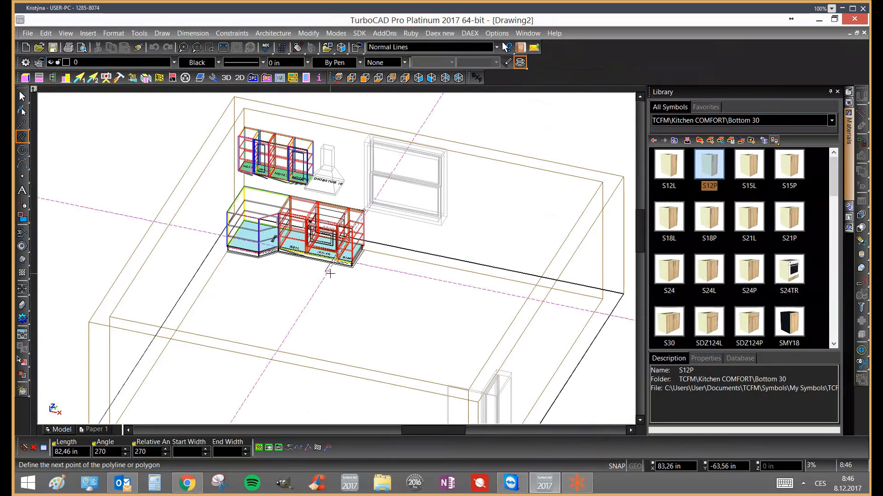
left_click(329, 272)
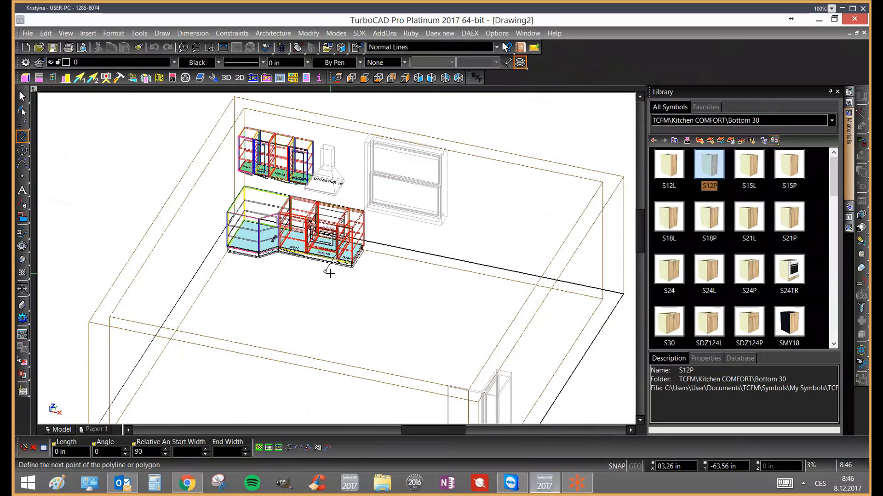
right_click(393, 263)
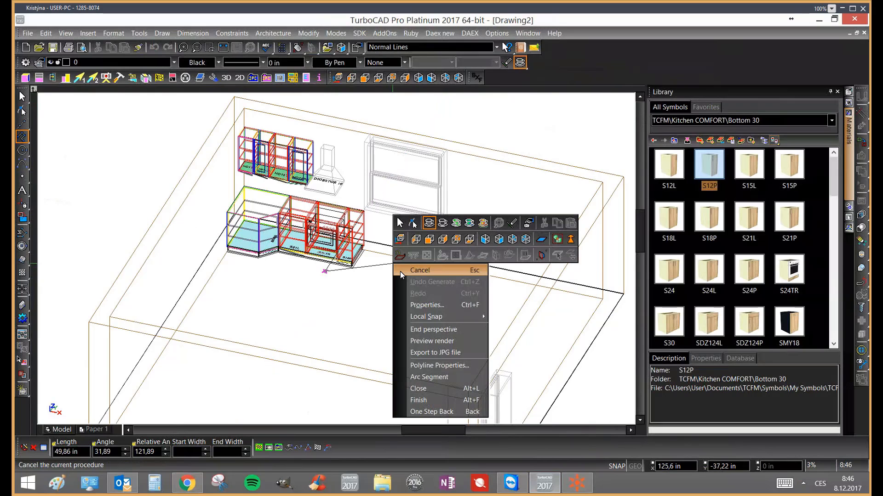
left_click(434, 399)
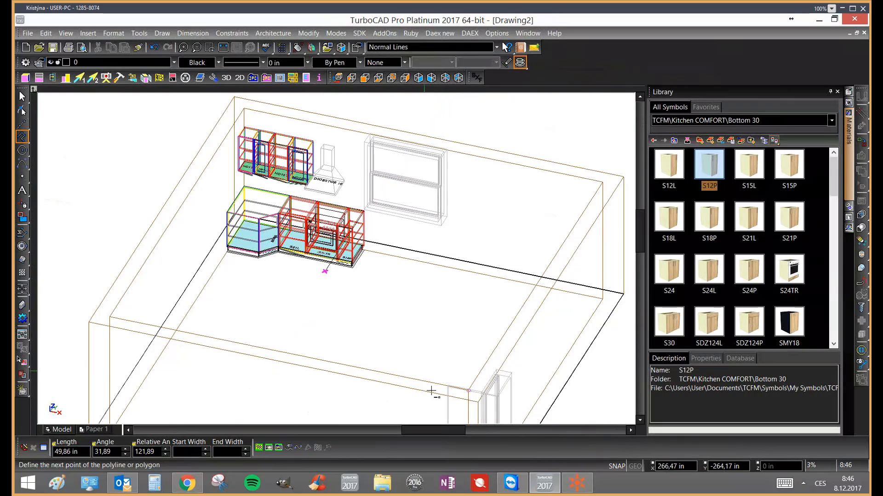
Select the polyline on the bottom cabinets and open the Worktop settings in the Composition generator
scroll(450, 279, "up", 3)
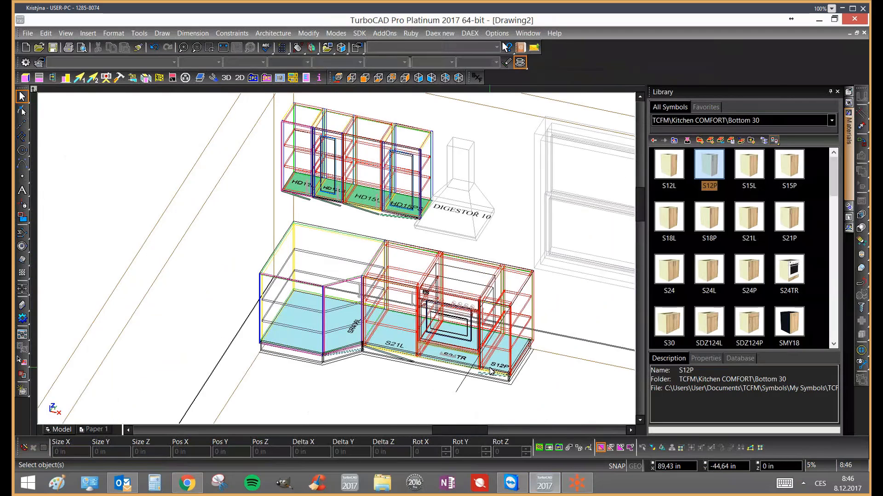
left_click(465, 384)
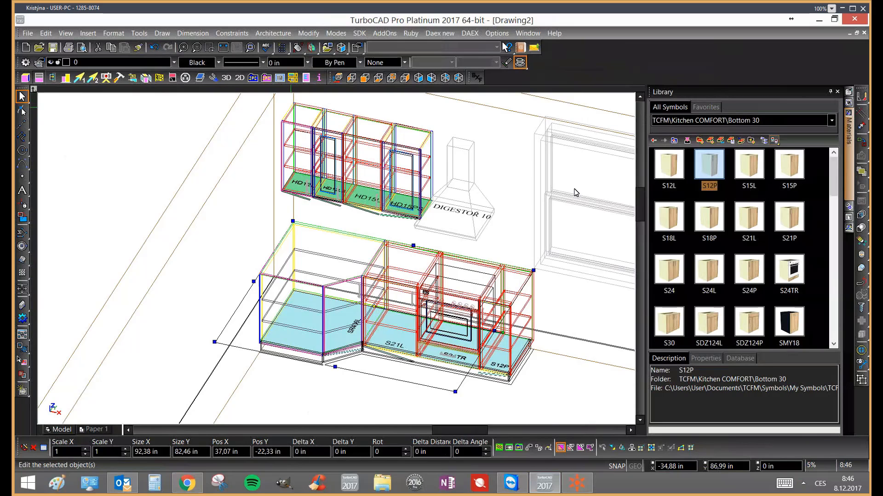
left_click_drag(559, 97, 476, 84)
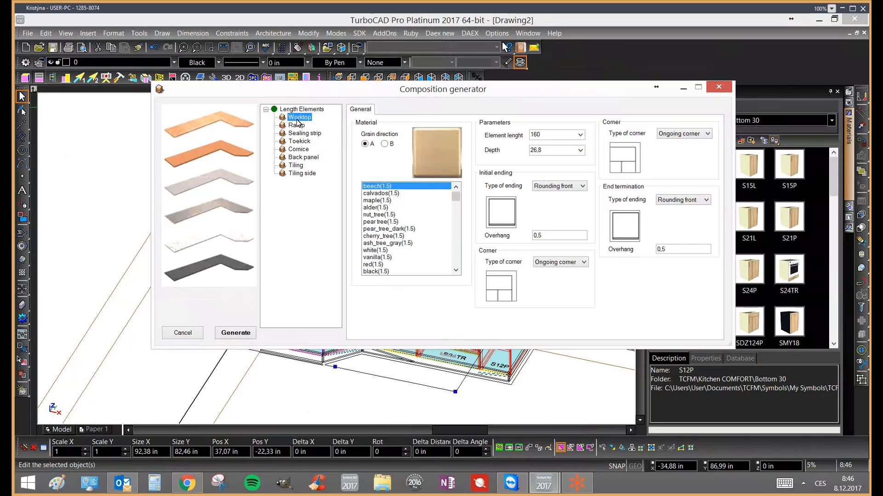
left_click(718, 87)
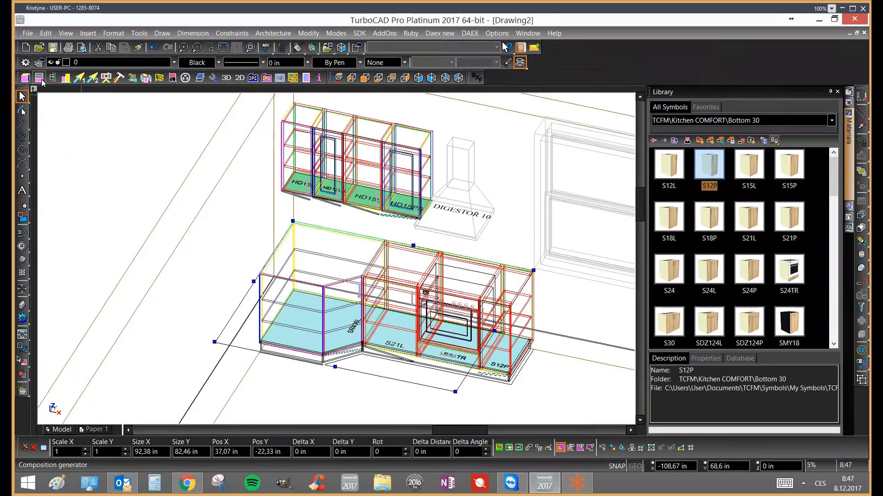
left_click(40, 80)
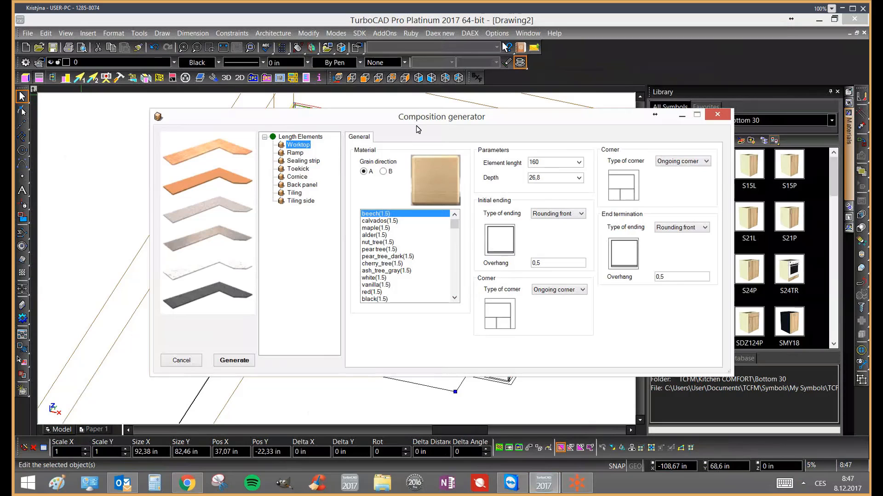
left_click_drag(448, 119, 528, 99)
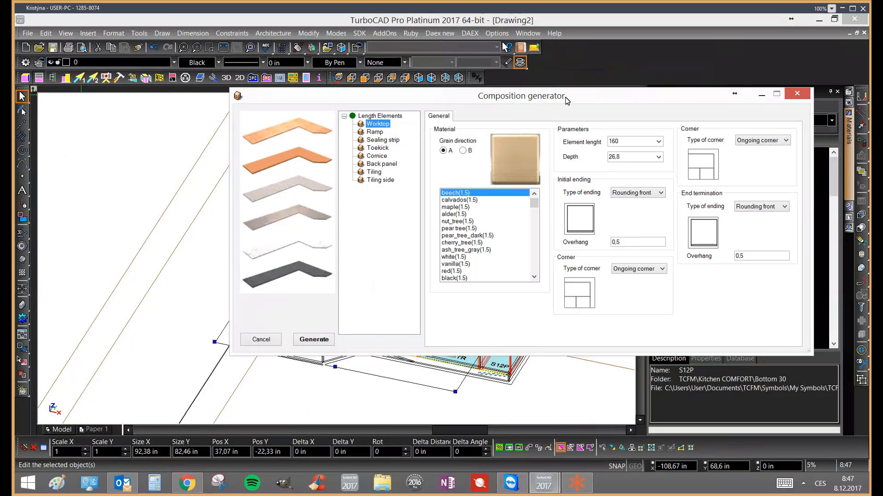
left_click_drag(577, 99, 589, 97)
left_click_drag(680, 35, 690, 33)
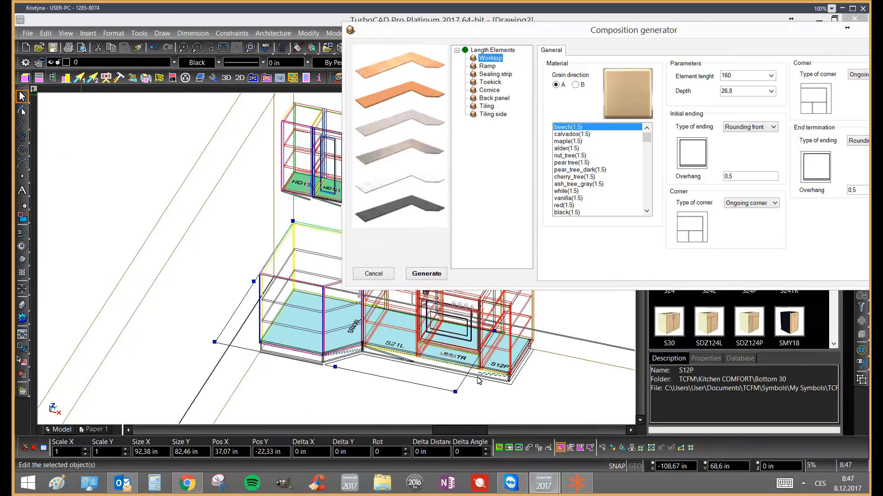
left_click_drag(705, 37, 653, 34)
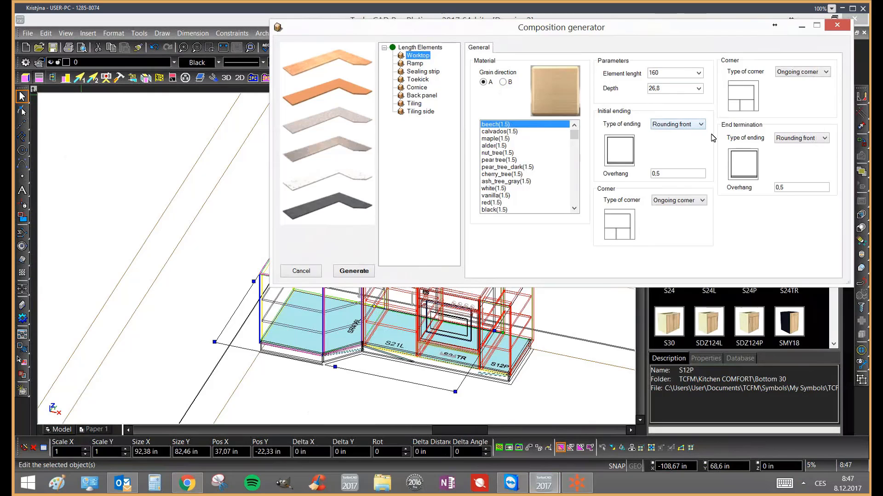
Generate a beech(1.5) Worktop with element length 160, depth 26.8, Ongoing corners, Rounding front endings and 0.5 overhangs
left_click(805, 74)
left_click(805, 74)
left_click(697, 199)
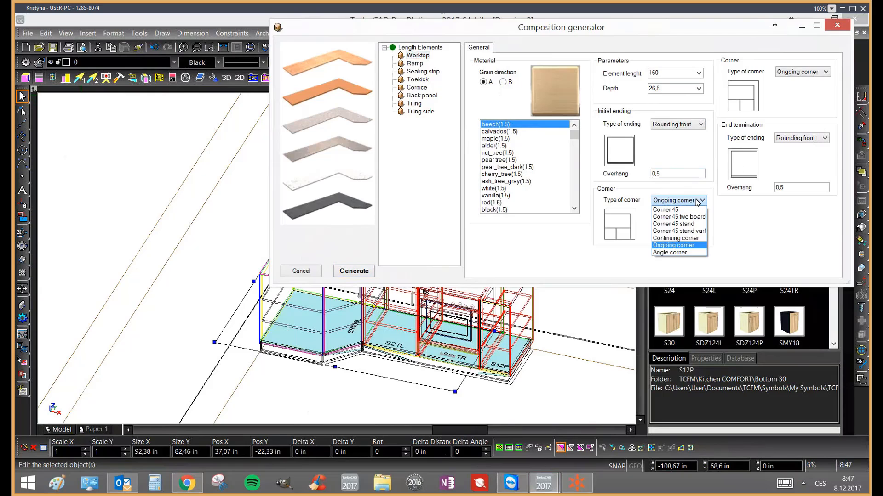
left_click(698, 198)
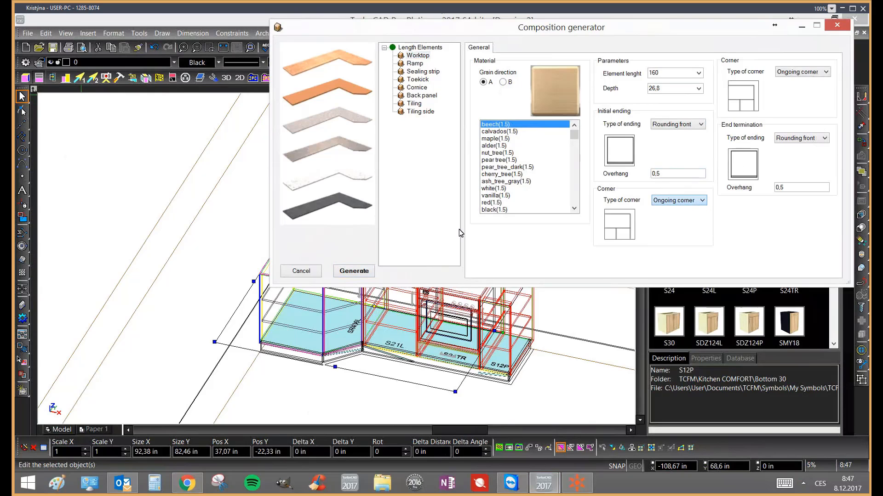
left_click(355, 272)
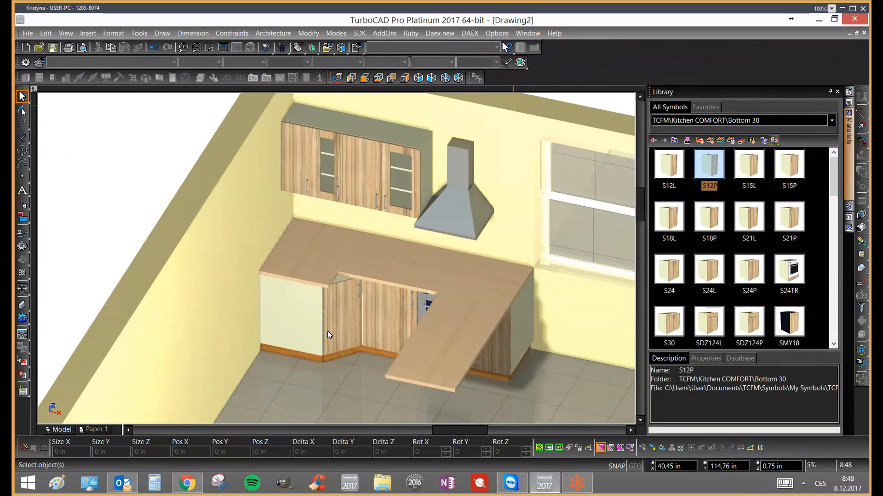
Delete the generated worktop, the bottom corner cabinet and the toekick
left_click(328, 302)
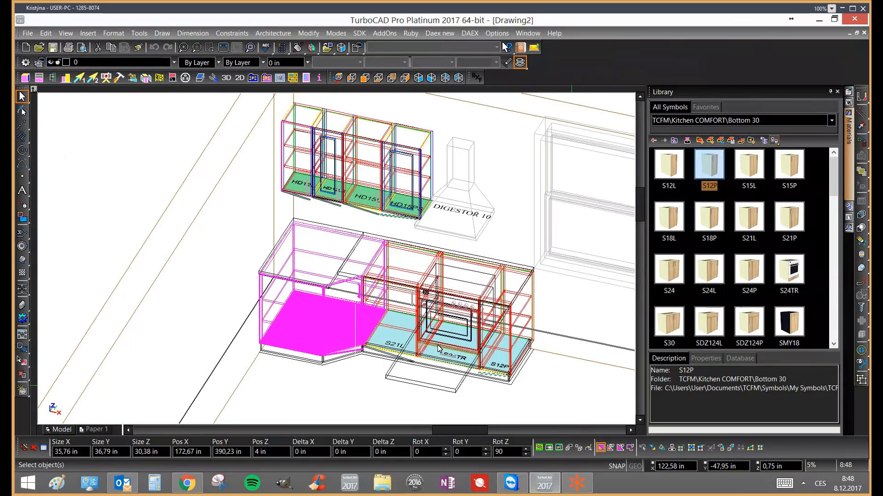
left_click(345, 275)
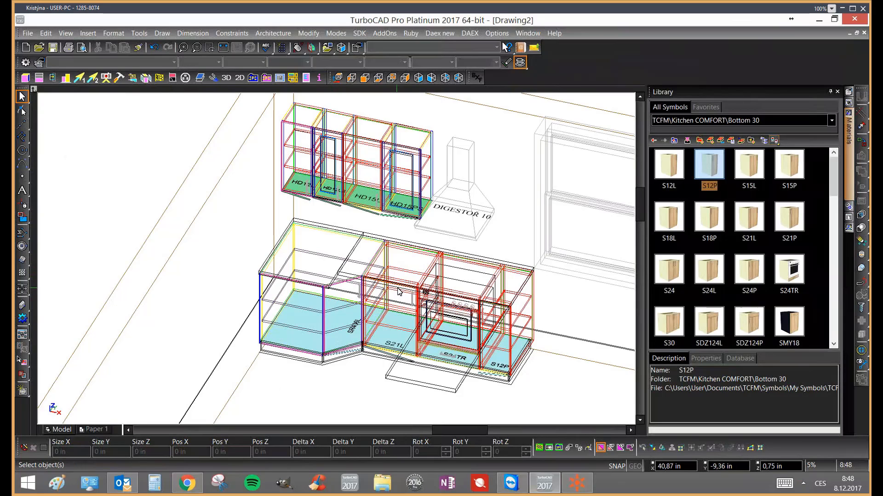
left_click(344, 279)
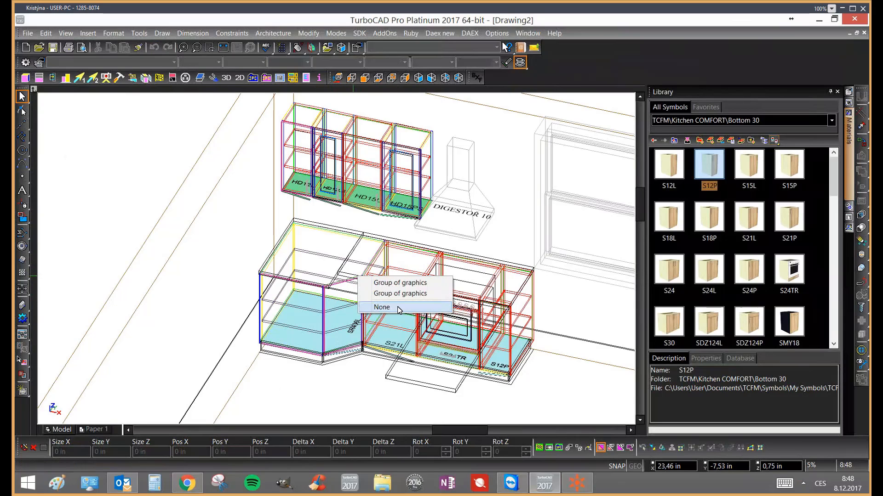
left_click(399, 296)
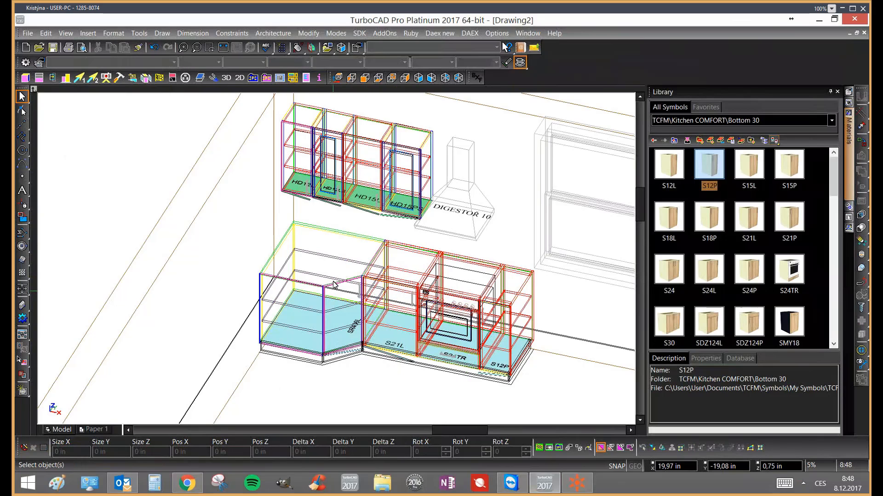
key("Delete")
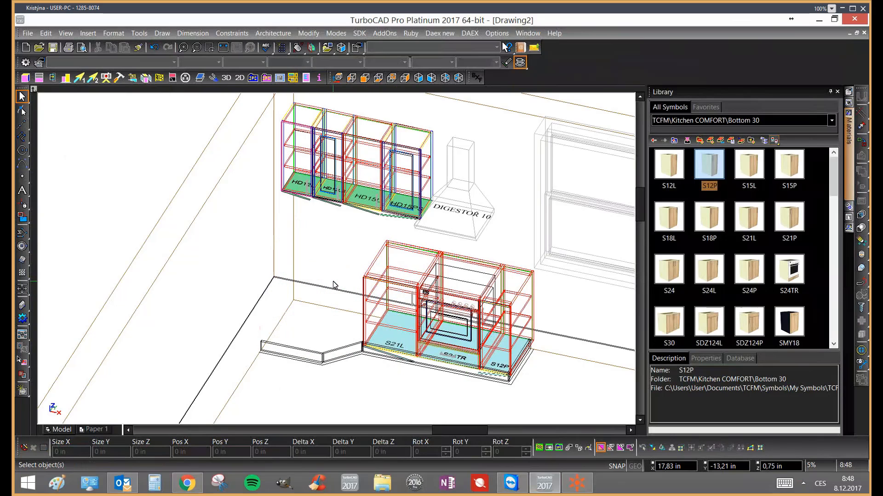
left_click(317, 359)
key("Delete")
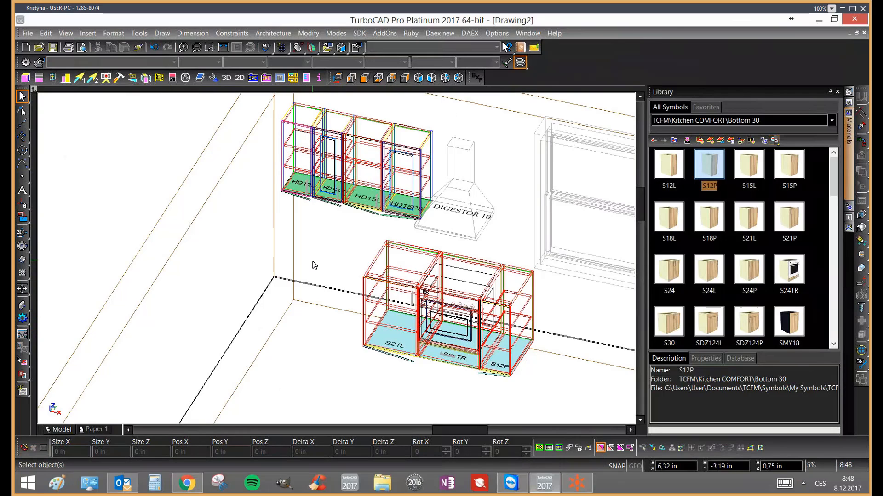
Start Composing acc. to Vector in the world plan and draw the vector from the room's inner corner along the back wall
left_click(66, 78)
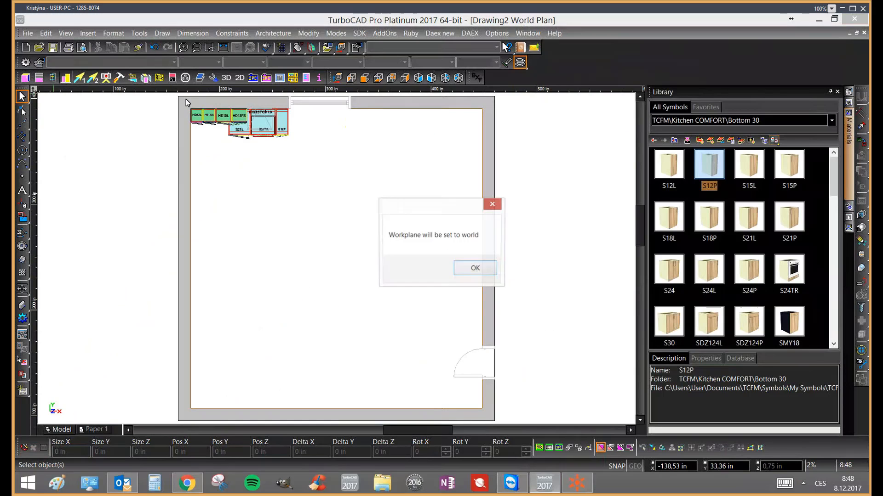
left_click(466, 267)
scroll(338, 259, "up", 3)
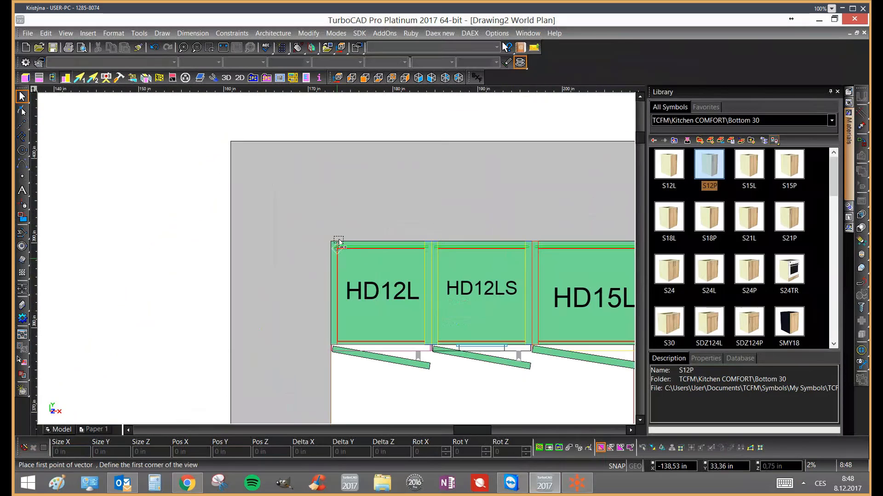
left_click(331, 242)
scroll(502, 253, "down", 3)
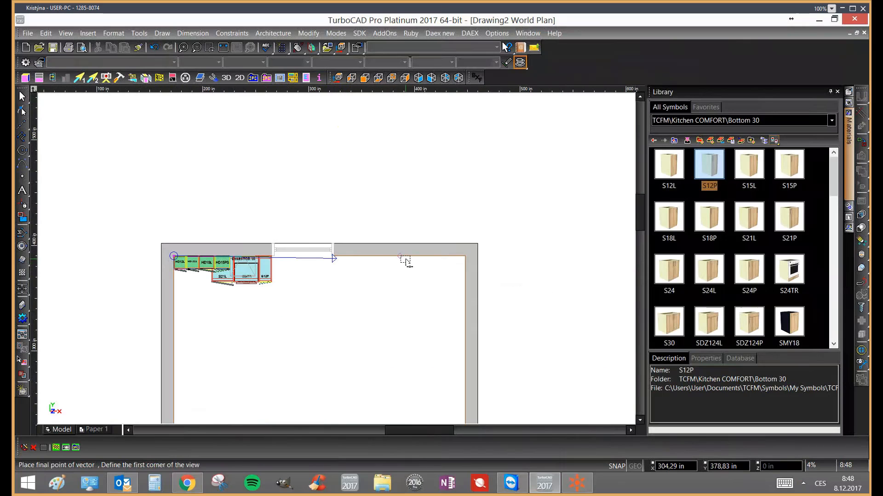
left_click(313, 258)
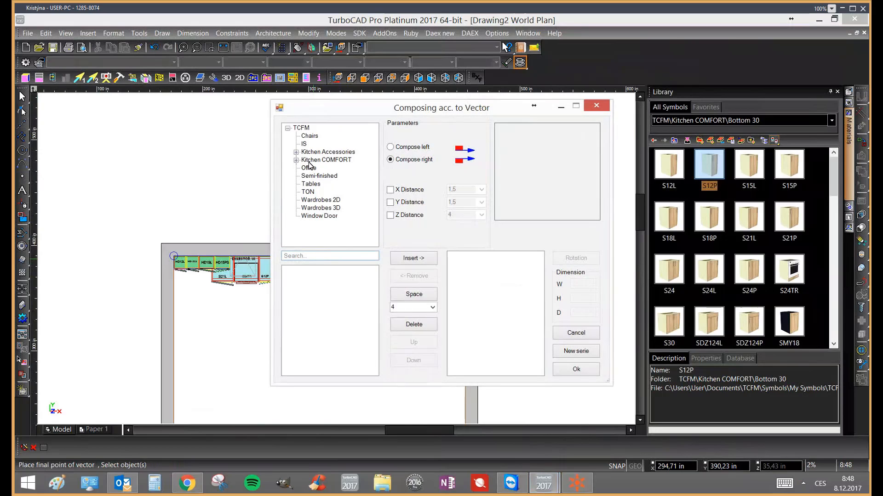
Try to place corner cabinet SR936L from Kitchen COMFORT Bottom 30, searching for "sr", and confirm the composition
left_click(296, 160)
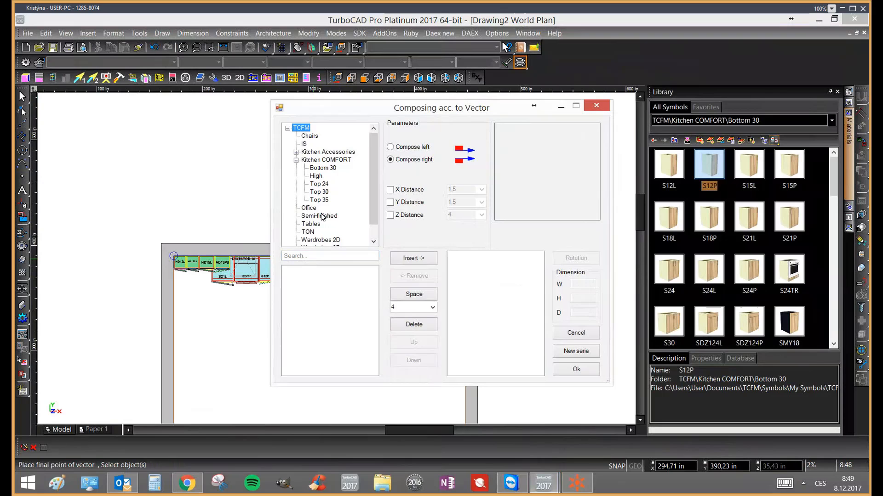
left_click(322, 168)
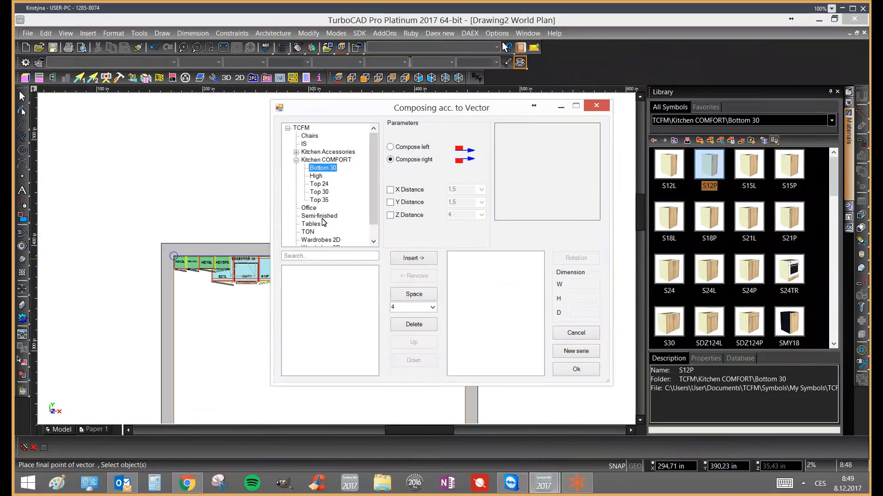
left_click(324, 256)
type("sr")
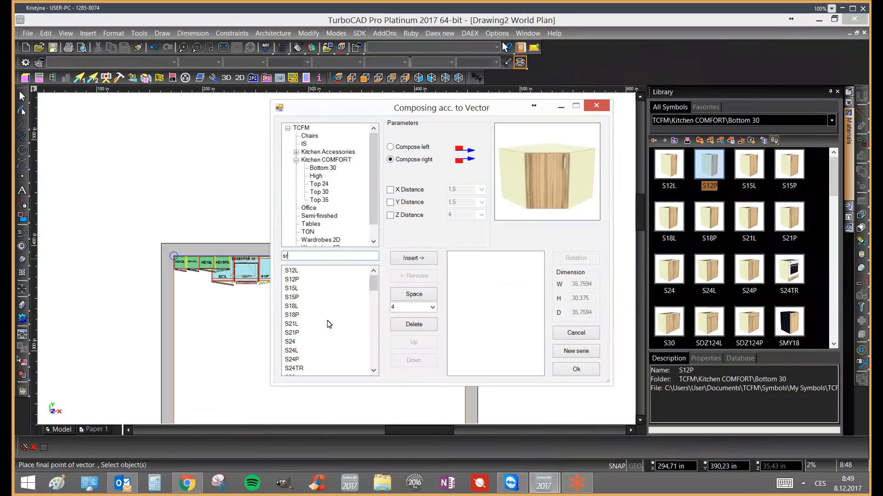
left_click_drag(373, 281, 373, 307)
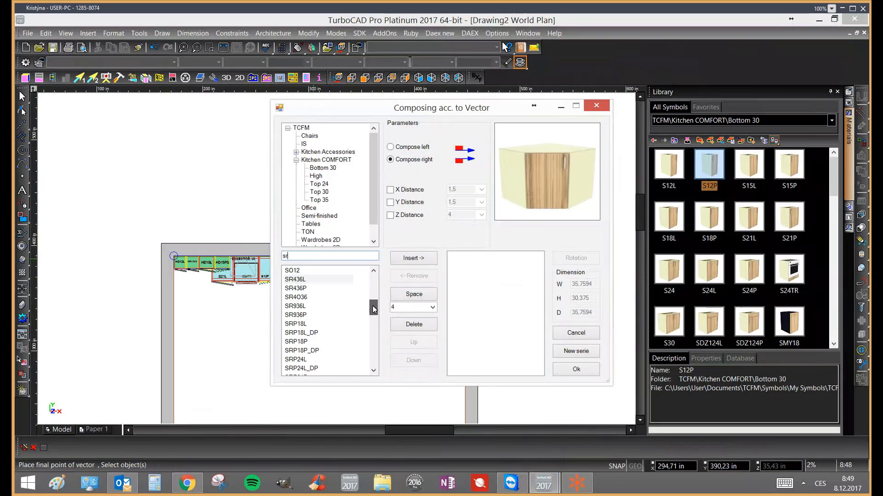
left_click(302, 306)
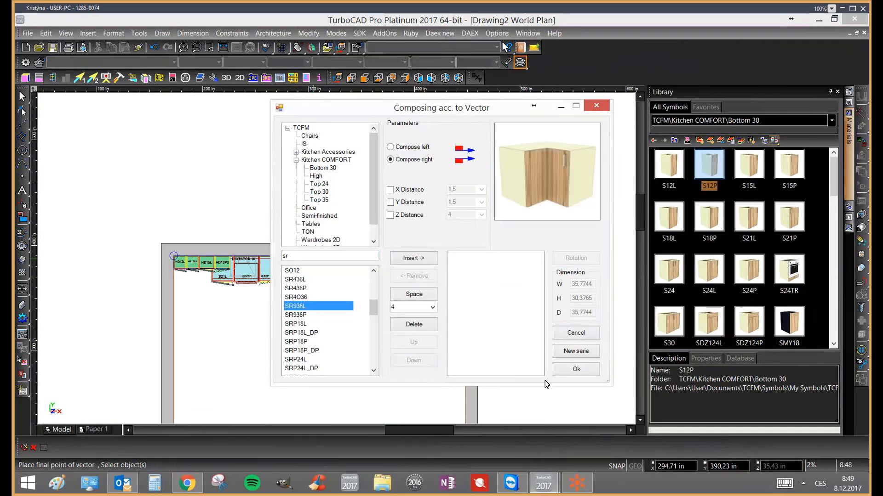
left_click(576, 369)
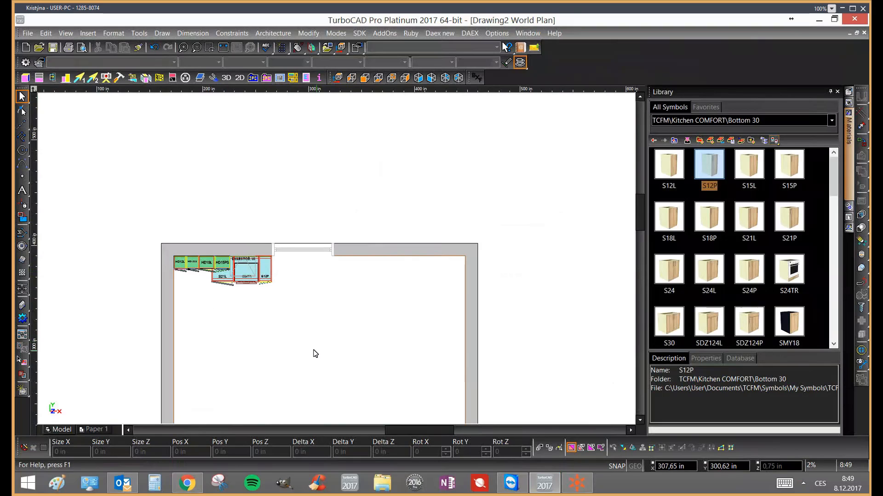
Restart Composing acc. to Vector and draw the vector from the inner room corner behind cabinet HD12L along the back wall
middle_click_drag(208, 316, 337, 261)
scroll(338, 262, "up", 3)
scroll(338, 262, "down", 2)
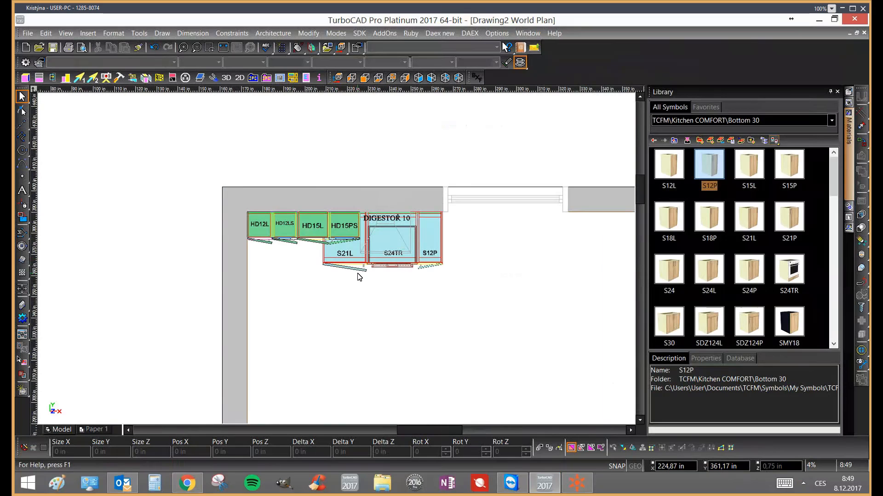
left_click(41, 81)
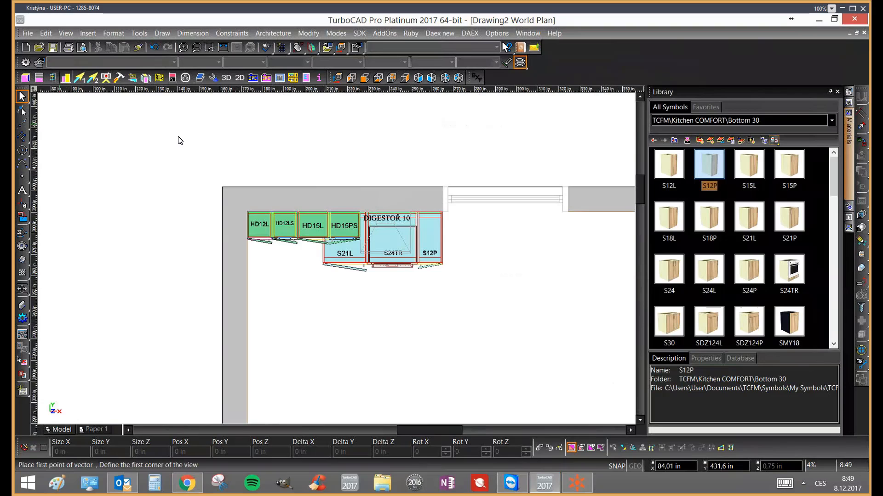
left_click(245, 212)
scroll(394, 205, "down", 1)
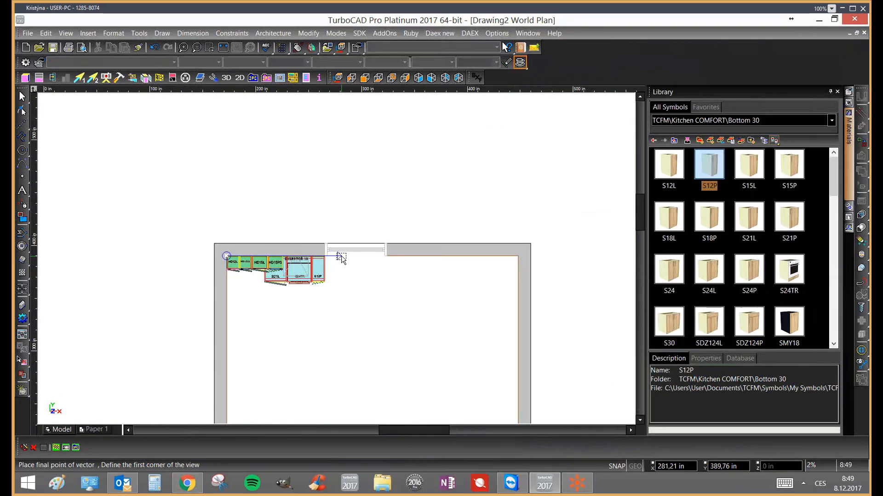
left_click(341, 256)
Enable a Z distance of 4 and insert corner cabinet SR936L from Kitchen COMFORT Bottom 30
left_click(307, 160)
left_click(296, 160)
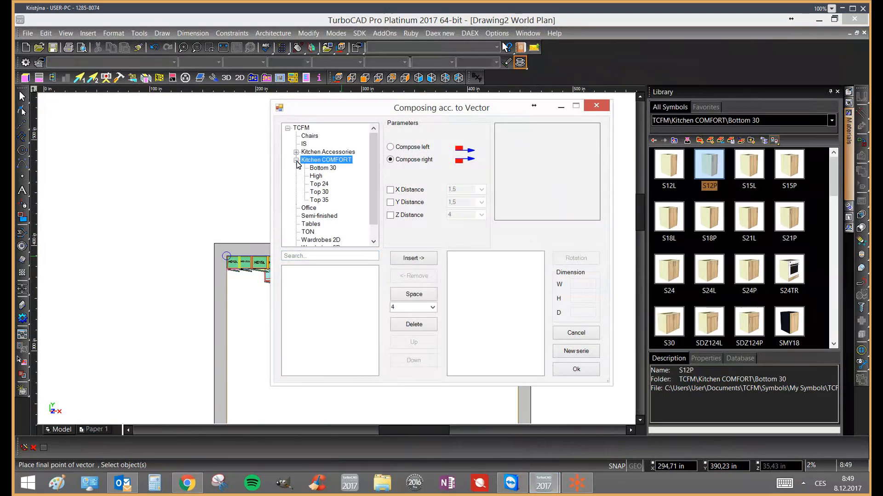
left_click(389, 218)
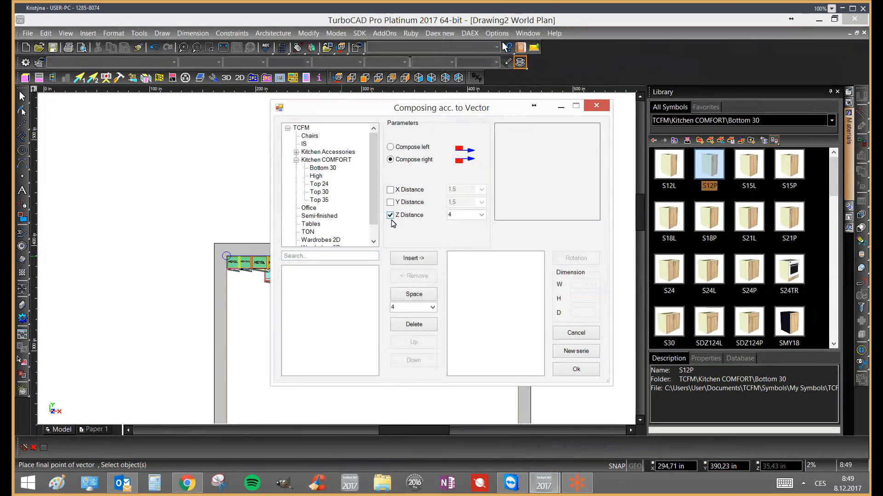
left_click(321, 168)
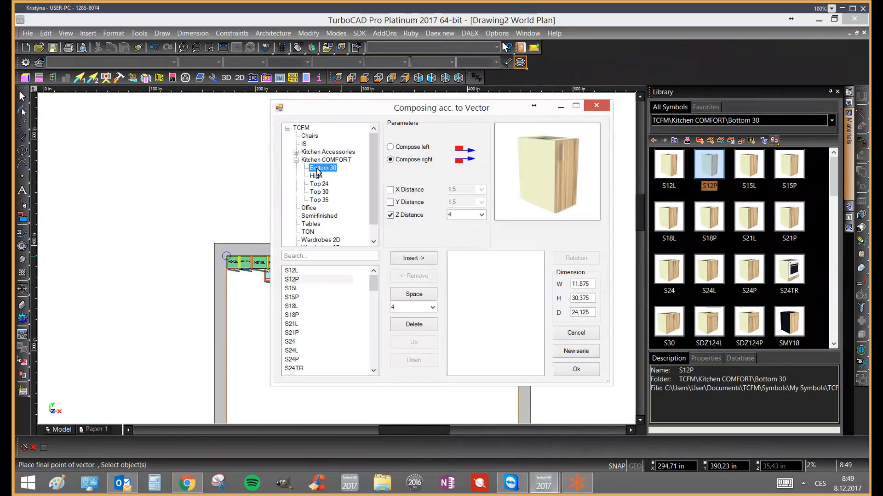
left_click(323, 255)
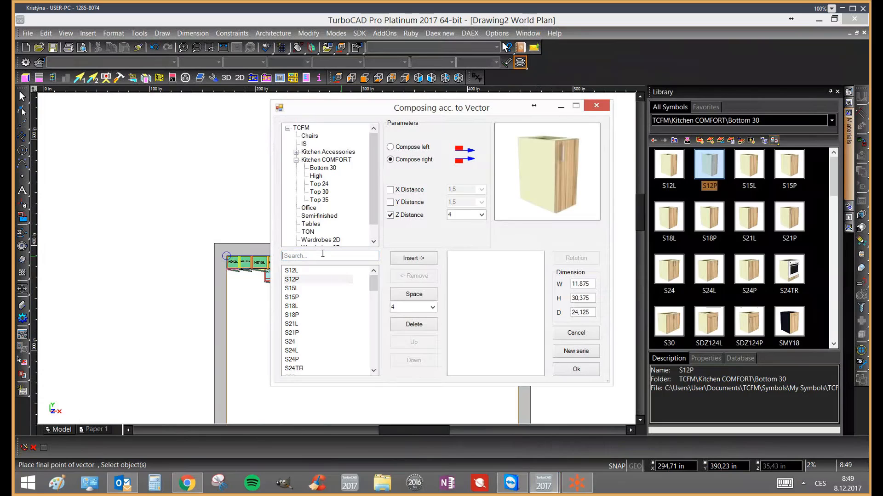
type("sr")
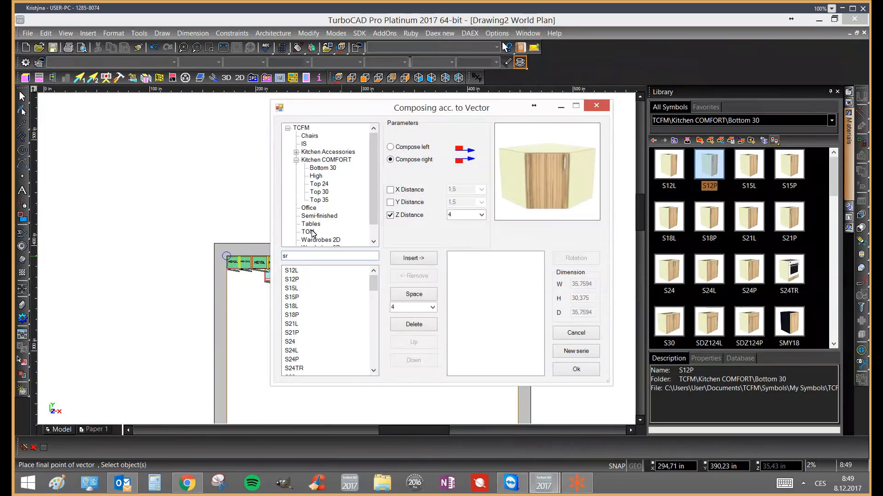
left_click_drag(376, 283, 376, 307)
left_click(301, 307)
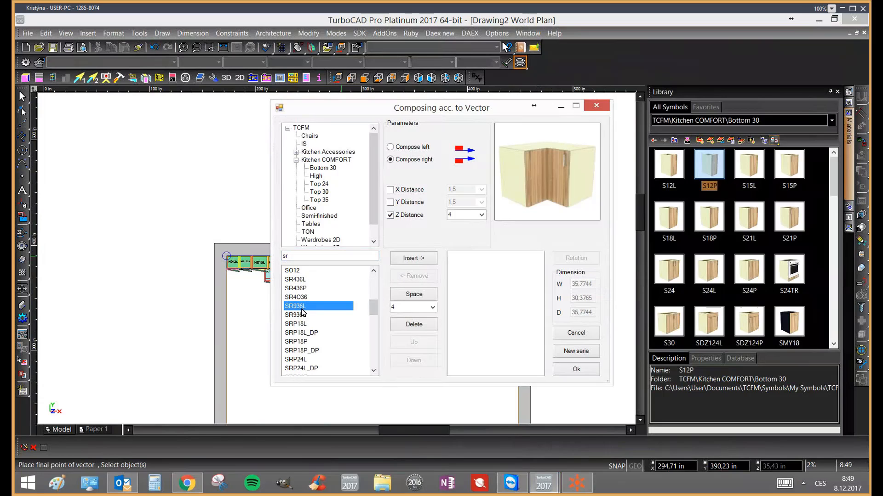
left_click(411, 259)
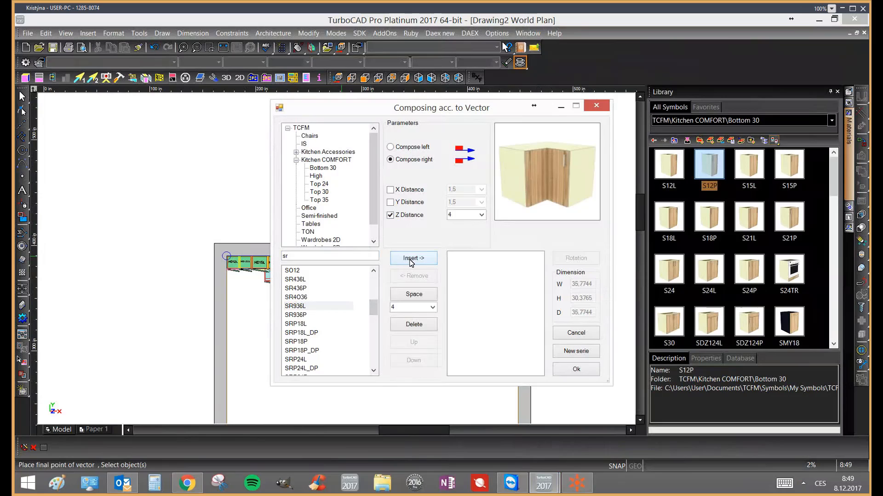
Rotate the inserted cabinet SR936L to fit the room corner and confirm the composition
left_click(472, 257)
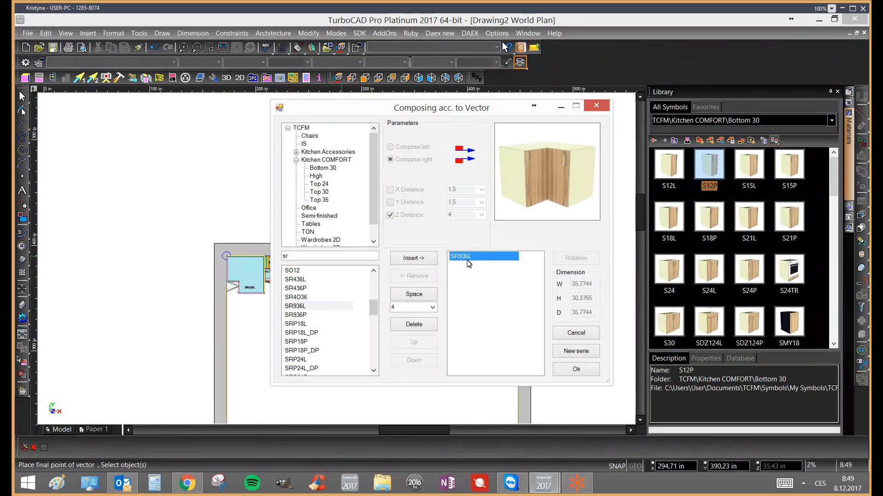
left_click(578, 260)
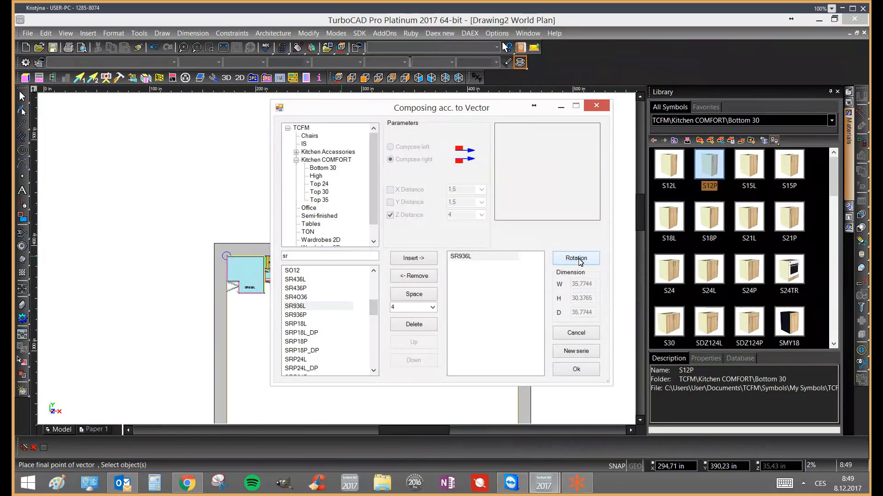
left_click(572, 371)
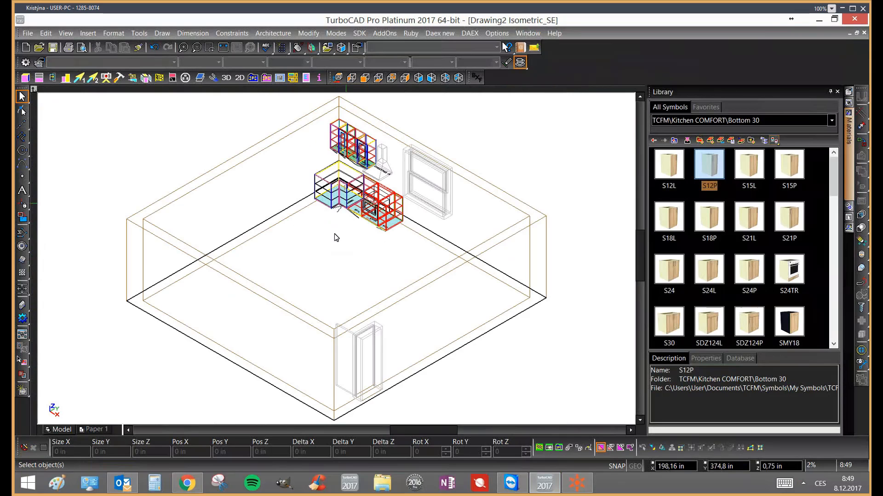
Enable the workplane by facet and start a polyline at the corner cabinet's outer upper corner on the side wall
left_click(312, 48)
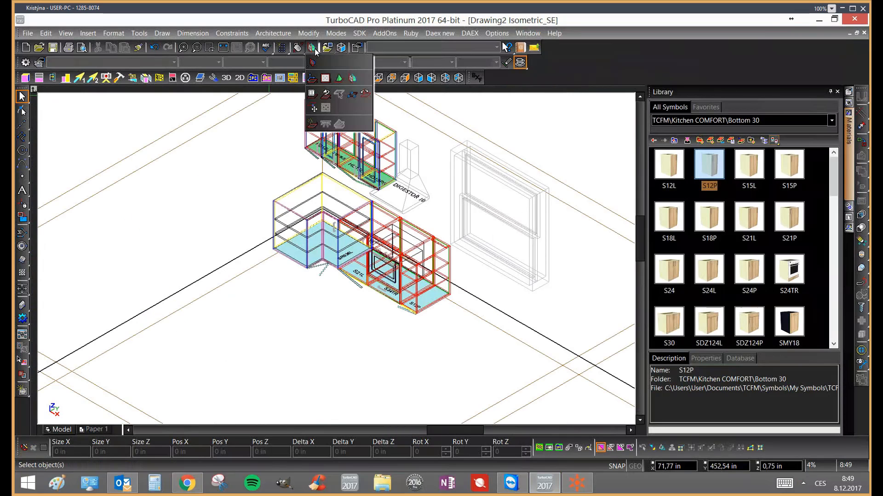
left_click(353, 79)
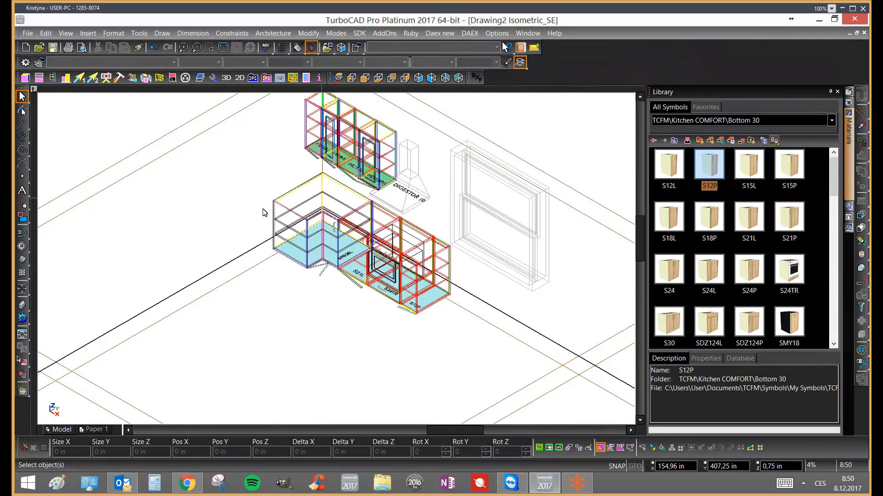
scroll(264, 212, "up", 3)
left_click(22, 137)
scroll(298, 233, "up", 3)
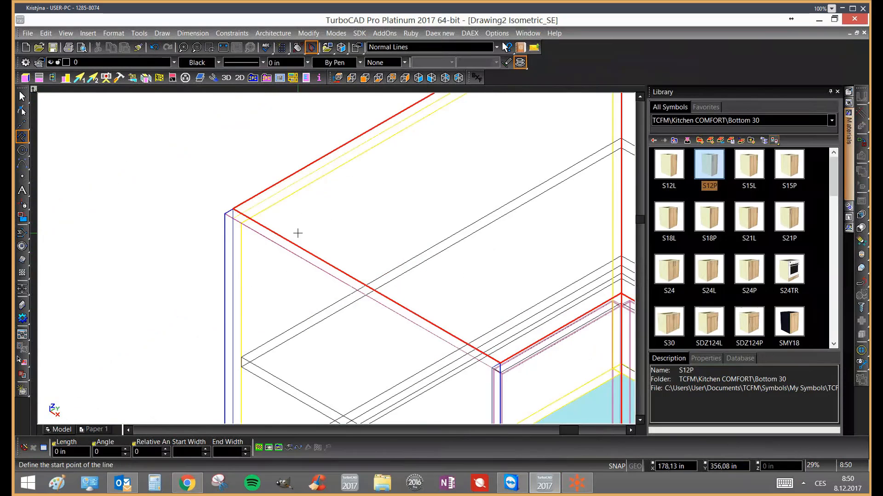
scroll(298, 233, "up", 2)
scroll(337, 257, "up", 3)
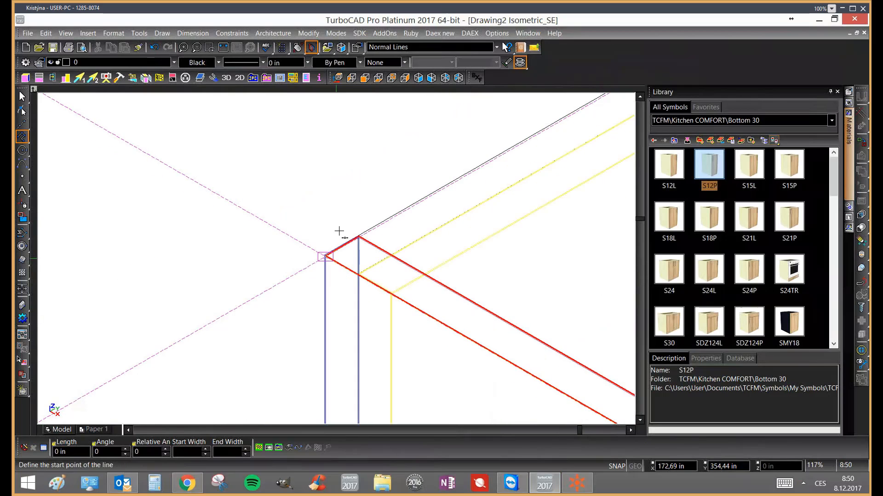
scroll(339, 230, "up", 3)
left_click(313, 251)
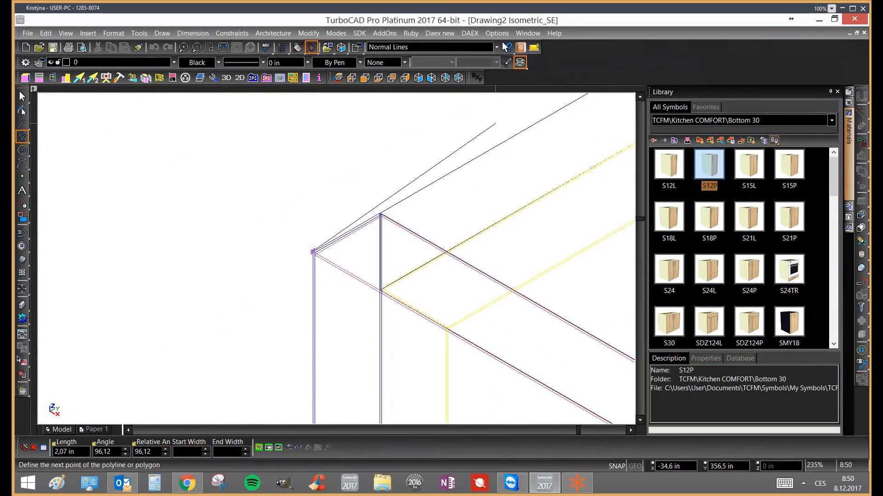
Extend the polyline along the side wall to the corner cabinet's upper rear corner in the room corner
scroll(414, 205, "down", 2)
scroll(439, 179, "down", 1)
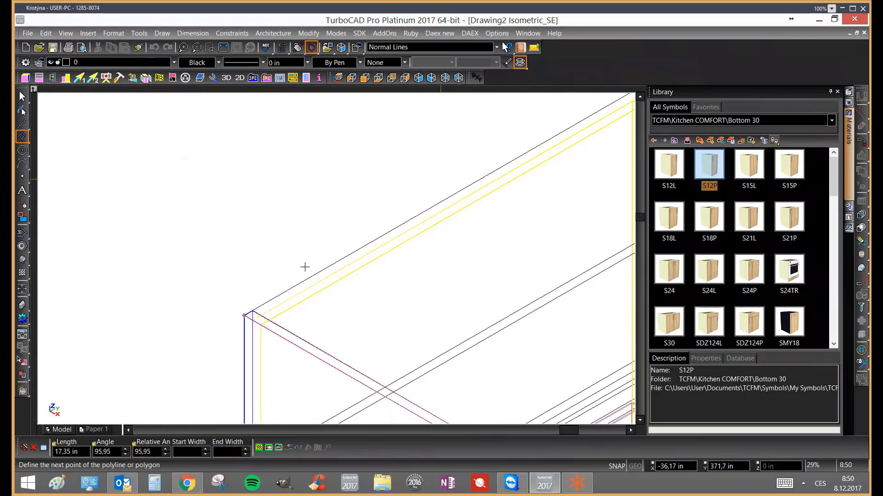
middle_click_drag(305, 267, 260, 309)
left_click(487, 200)
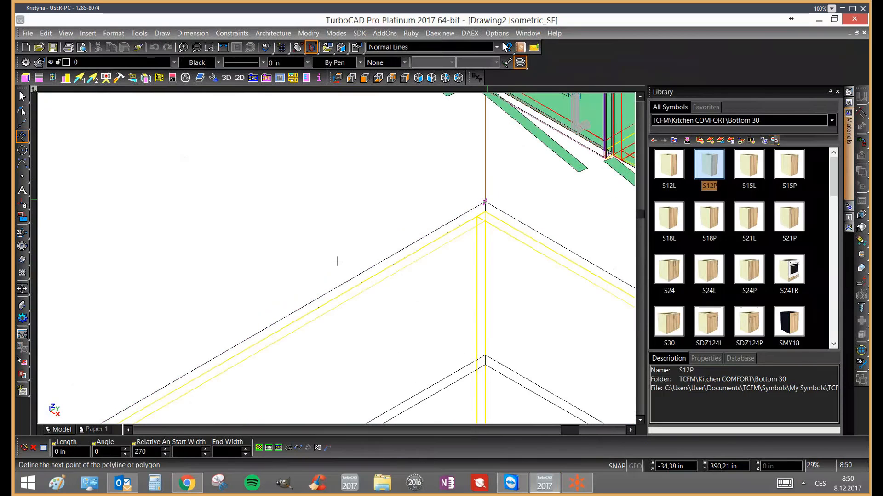
Try to extend the polyline along the back wall to the upper rear outer corner of end cabinet S12P
scroll(305, 294, "down", 1)
scroll(345, 265, "down", 2)
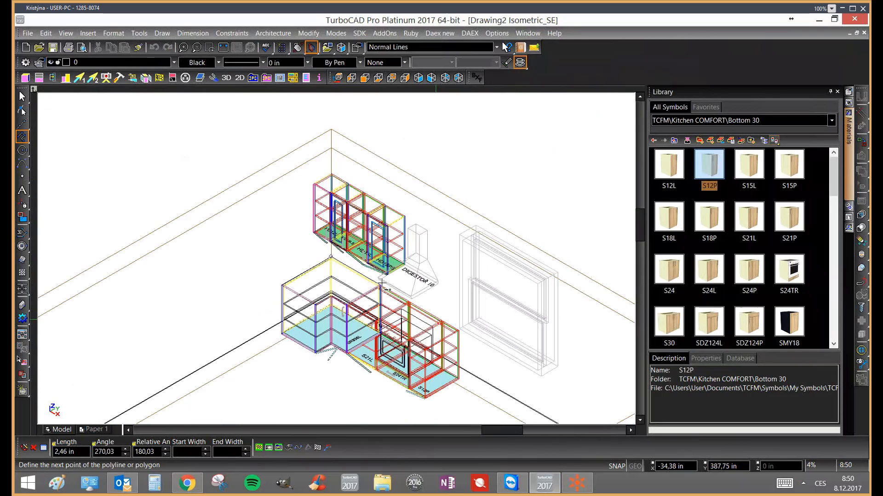
scroll(463, 307, "up", 3)
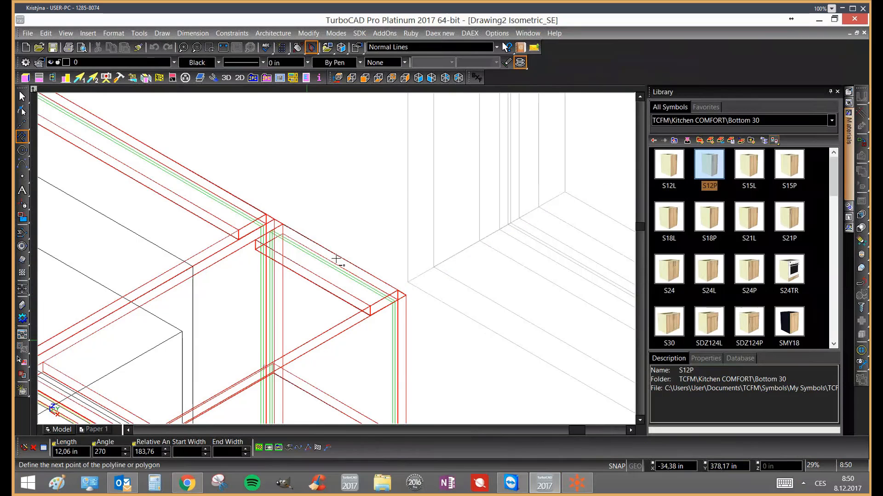
scroll(329, 257, "down", 5)
scroll(334, 262, "up", 14)
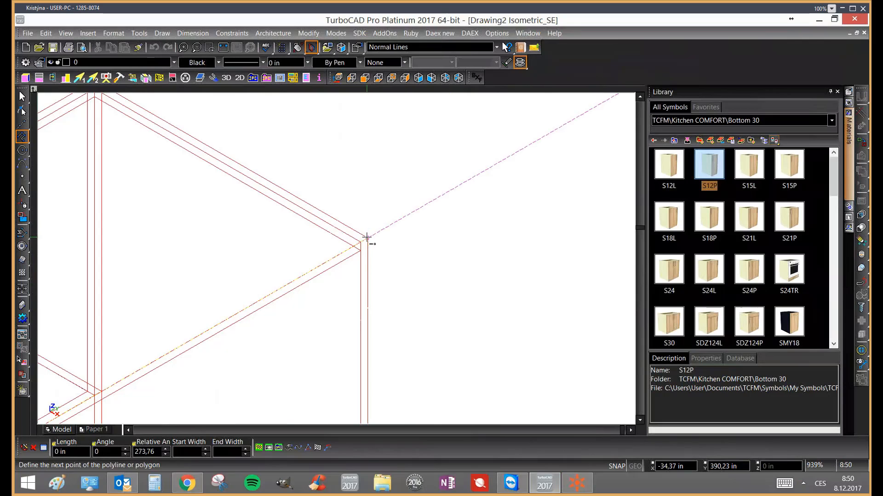
left_click(370, 238)
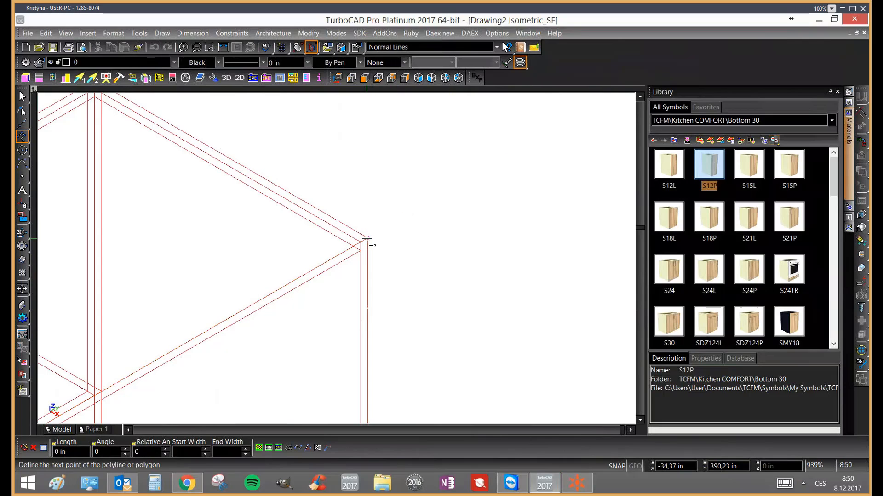
key("Escape")
scroll(335, 251, "down", 8)
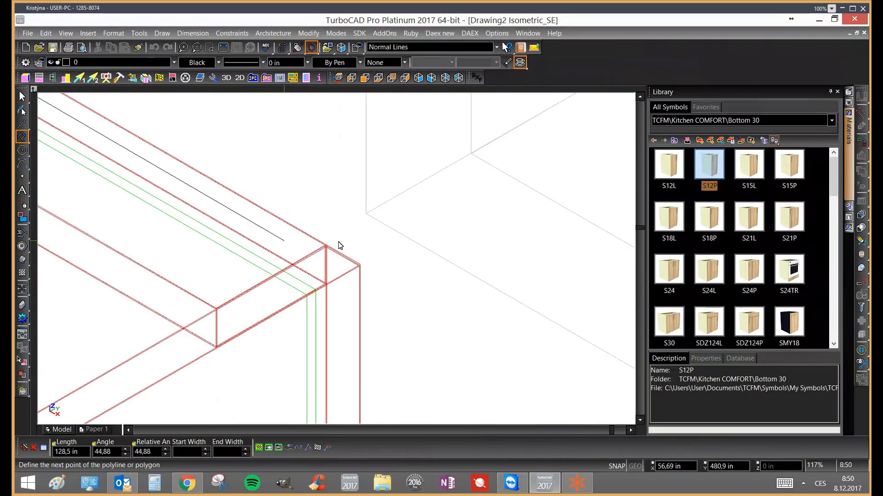
scroll(272, 176, "down", 8)
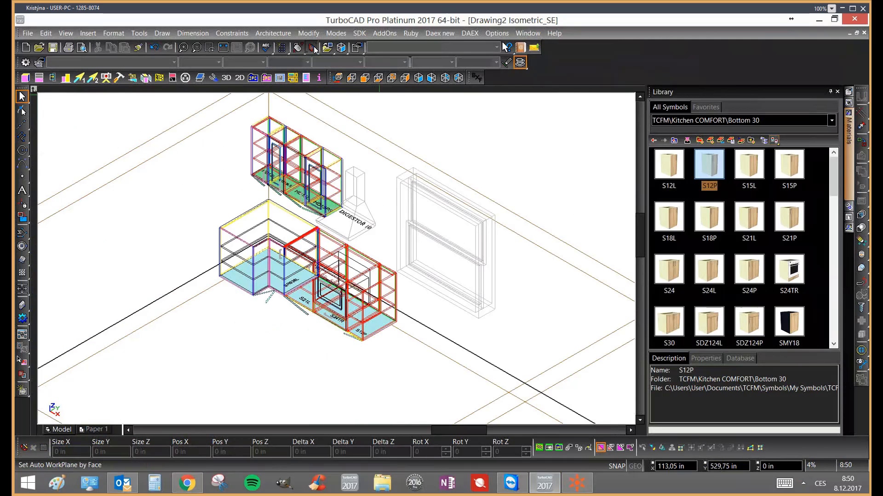
Try to set the workplane by facet on the corner cabinet's top and restart the Polyline tool
left_click(312, 48)
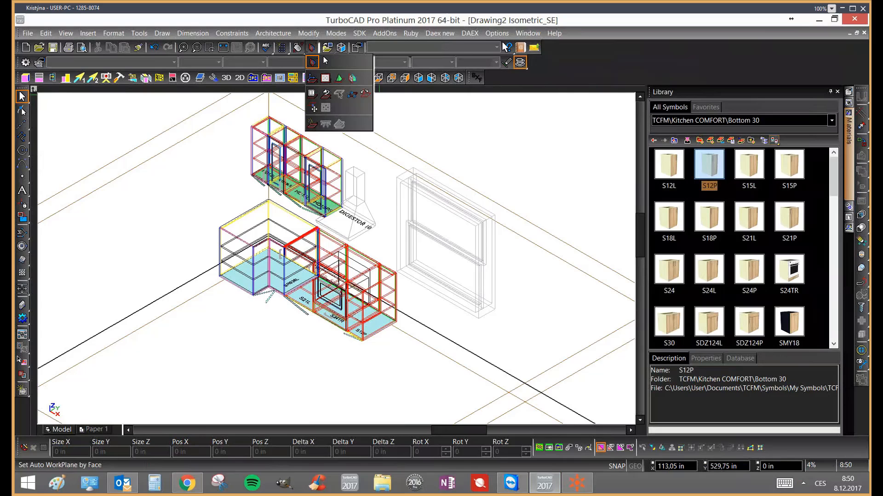
left_click(352, 78)
scroll(201, 212, "up", 3)
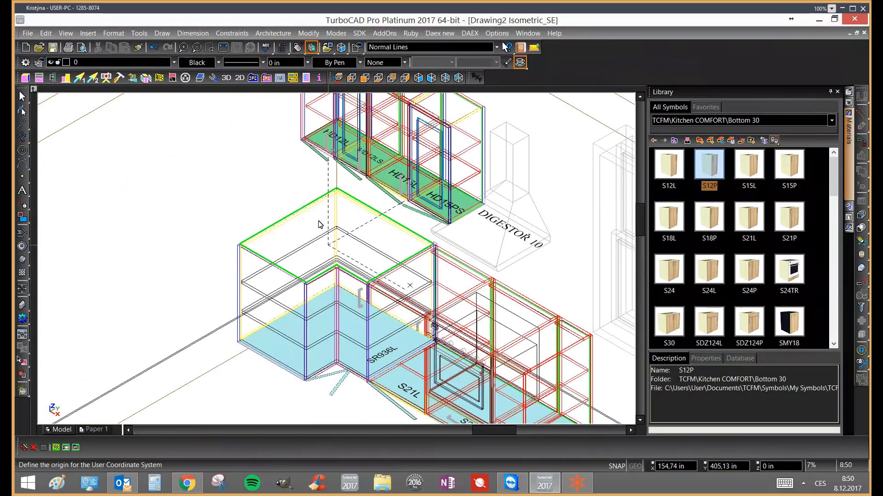
left_click(20, 150)
left_click(22, 137)
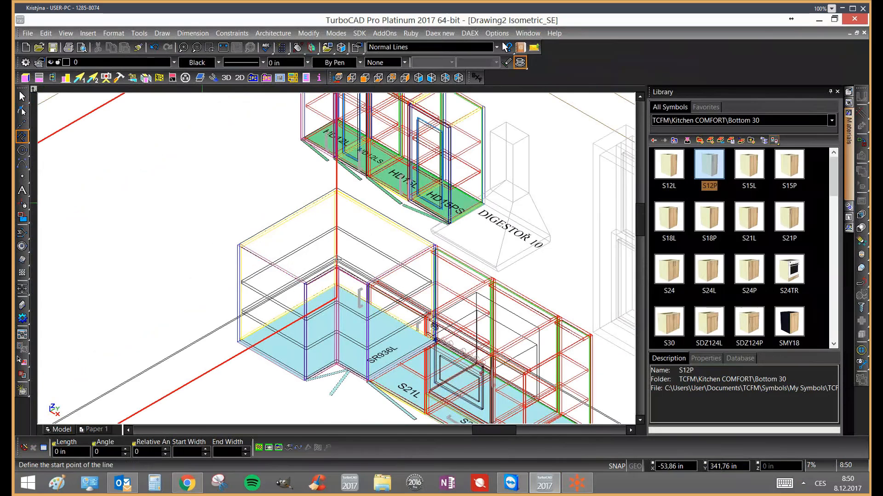
scroll(335, 264, "up", 10)
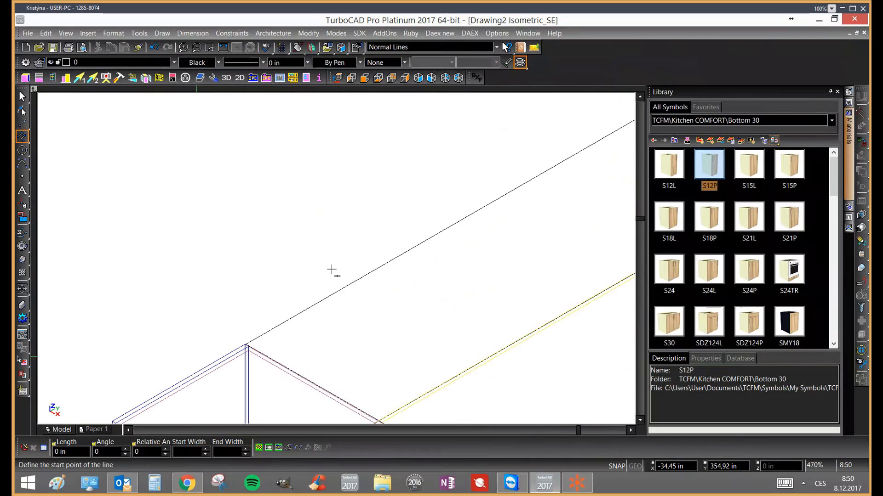
Reset the workplane by facet, picking the top face of the corner cabinet SR936L
left_click(315, 53)
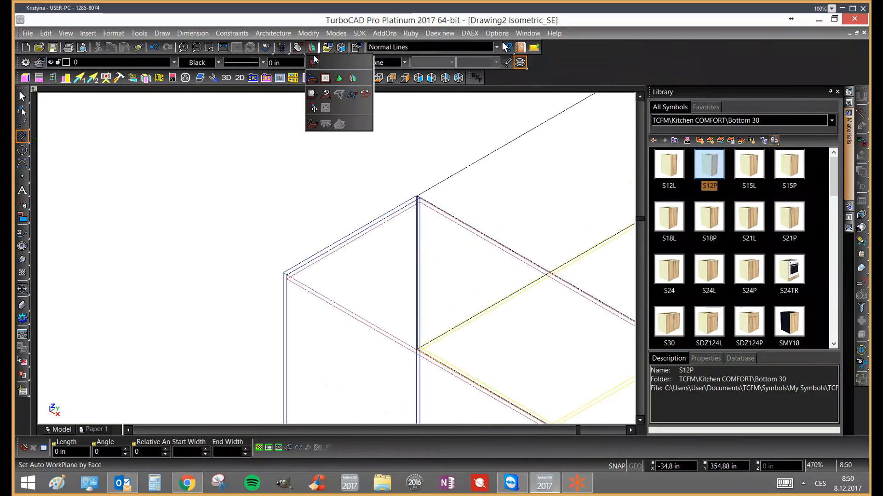
left_click(313, 61)
left_click(311, 47)
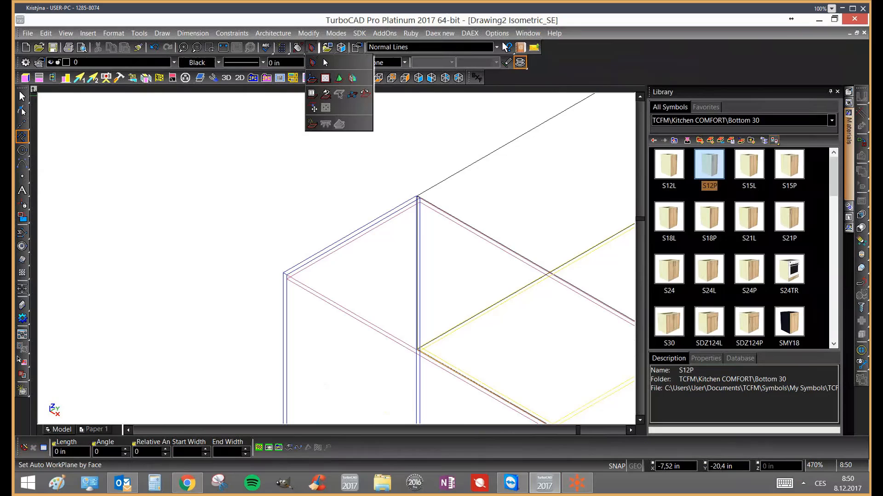
left_click(353, 79)
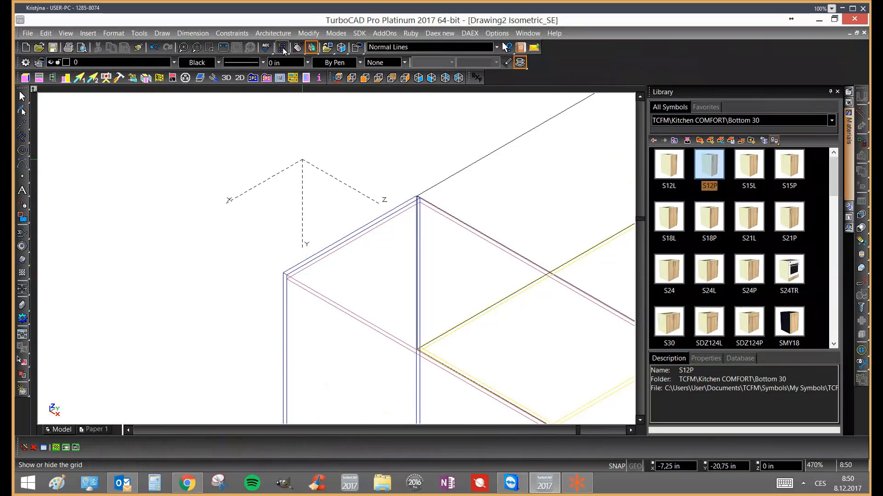
left_click(309, 50)
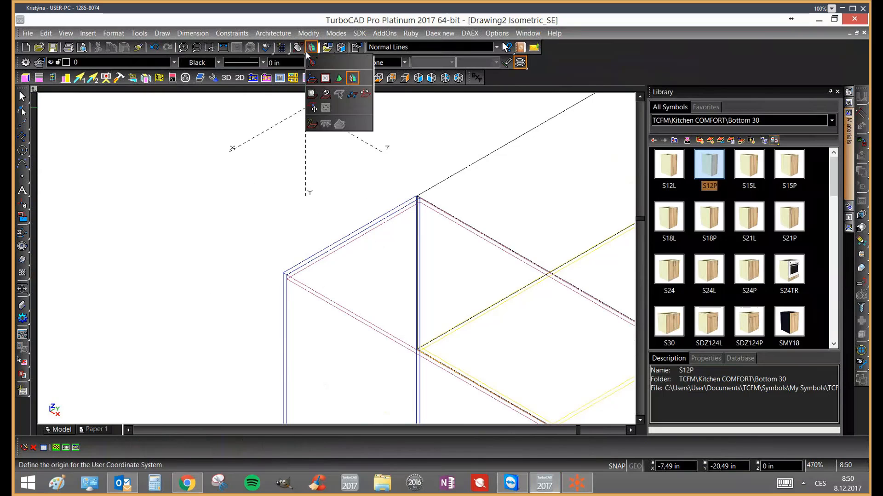
left_click(311, 49)
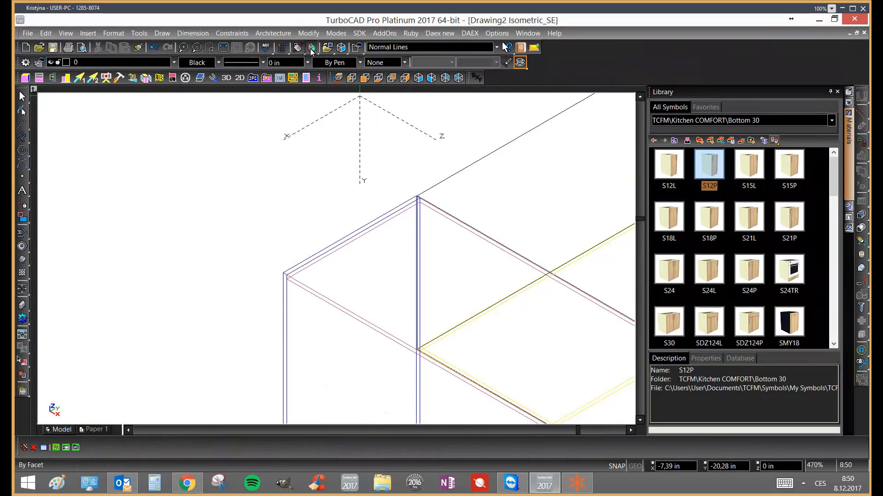
left_click(312, 50)
left_click(356, 79)
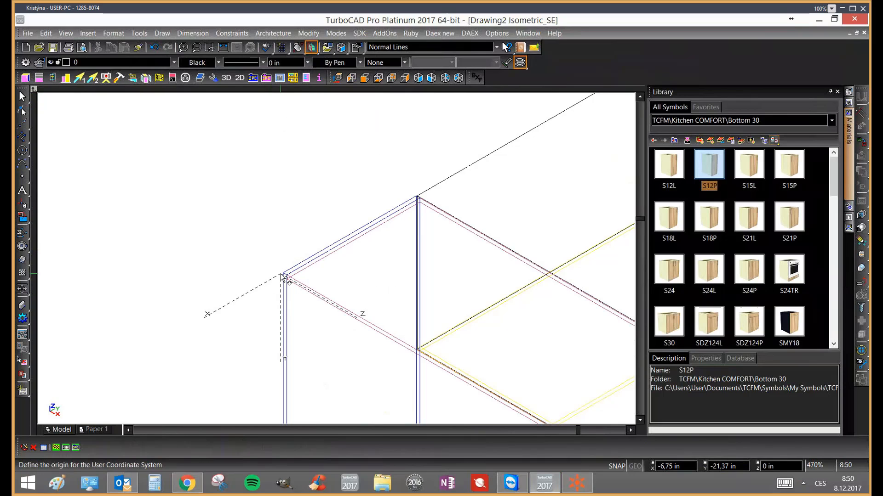
left_click(330, 276)
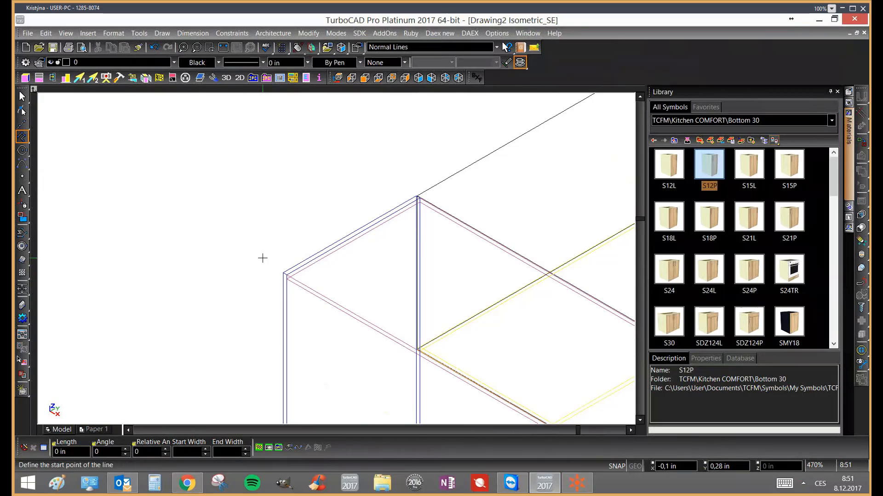
Draw the first polyline segment from the corner cabinet's outer upper corner along the side wall to the room corner
scroll(281, 270, "up", 4)
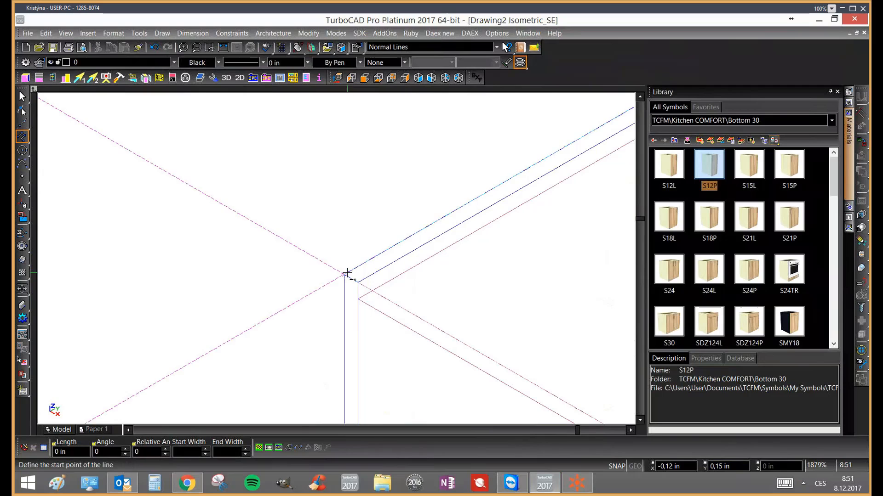
left_click(345, 275)
scroll(497, 175, "down", 4)
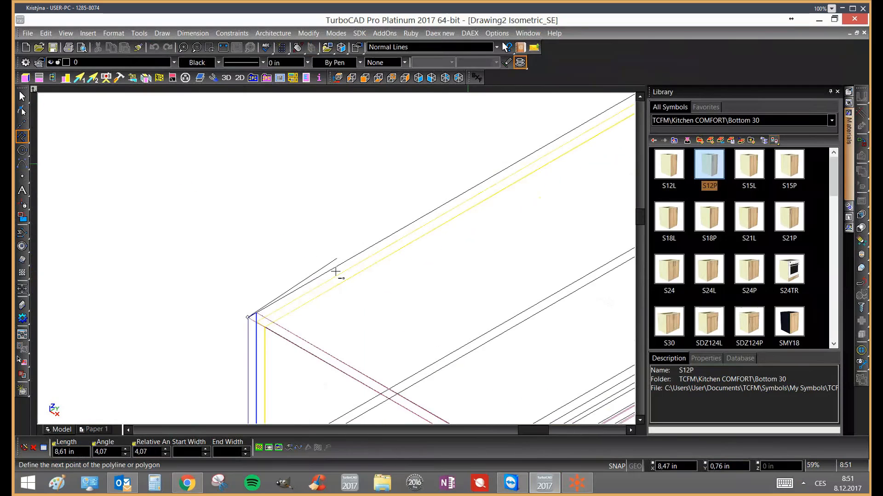
scroll(383, 229, "down", 4)
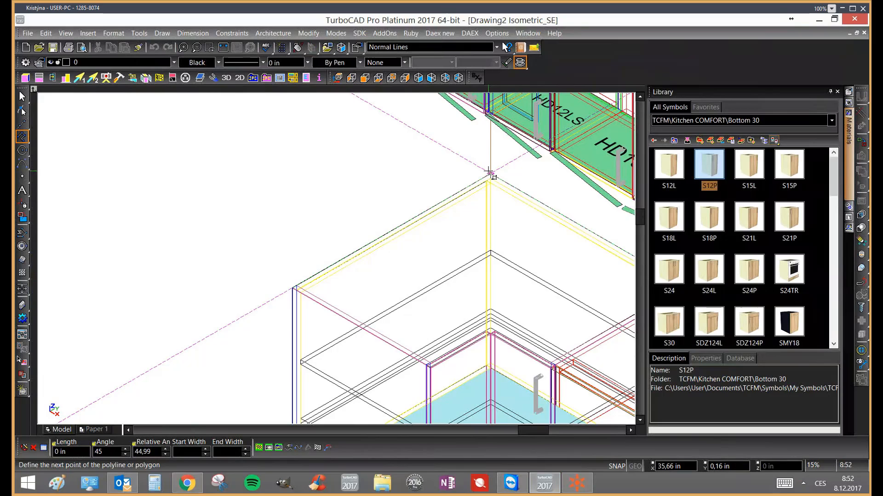
left_click(490, 173)
Extend the polyline about 92.4 in along the back wall to the end cabinet, then about 64.8 in into the room, and finish it
scroll(342, 270, "down", 2)
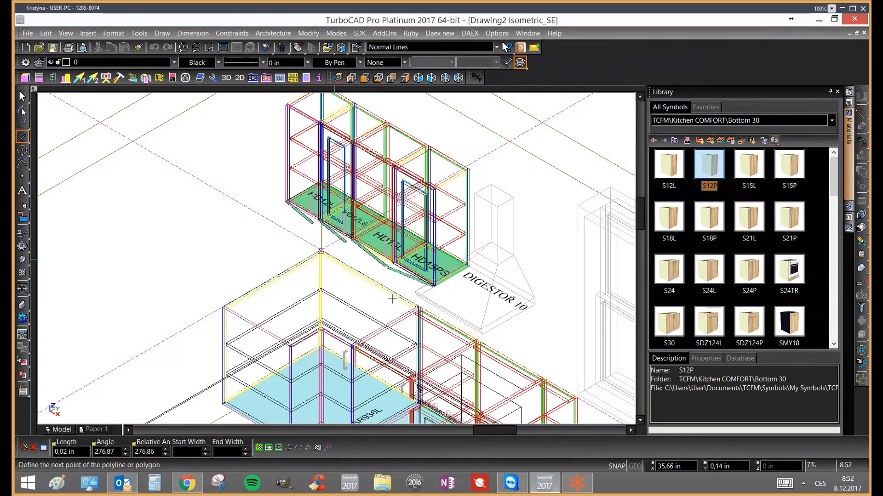
scroll(336, 259, "up", 5)
scroll(335, 258, "up", 8)
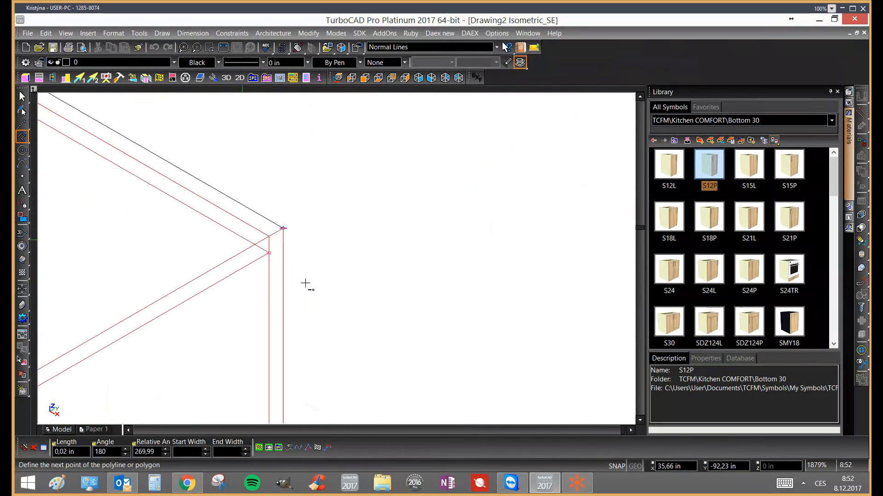
scroll(300, 276, "down", 4)
scroll(300, 271, "down", 8)
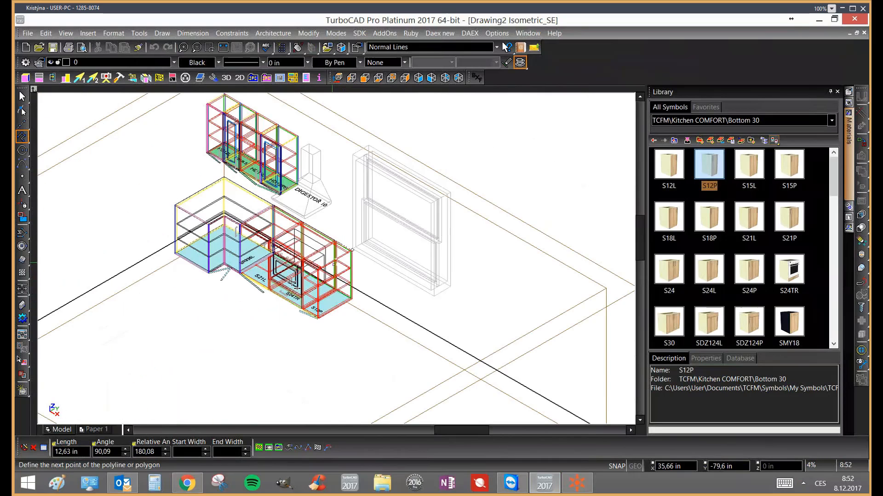
left_click(271, 307)
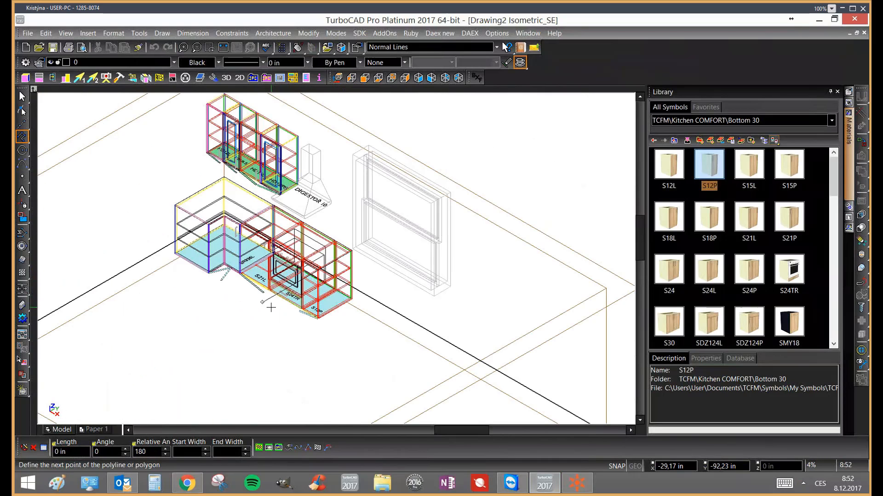
key("Escape")
Generate a Worktop length element along the drawn polyline in calvados(1.5)
left_click(276, 299)
left_click(305, 313)
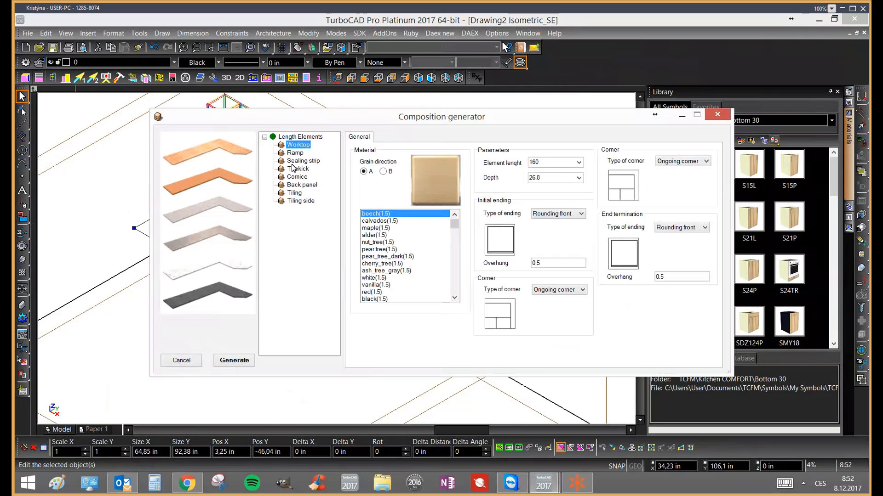
left_click(375, 221)
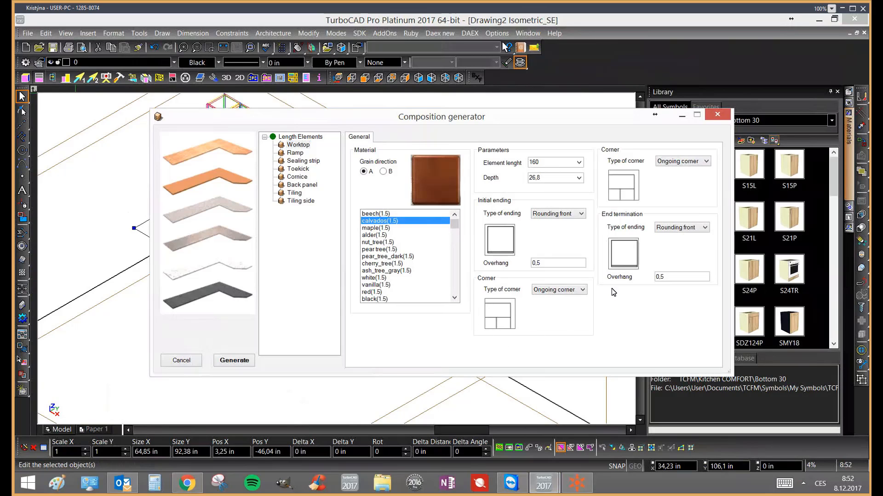
left_click(236, 364)
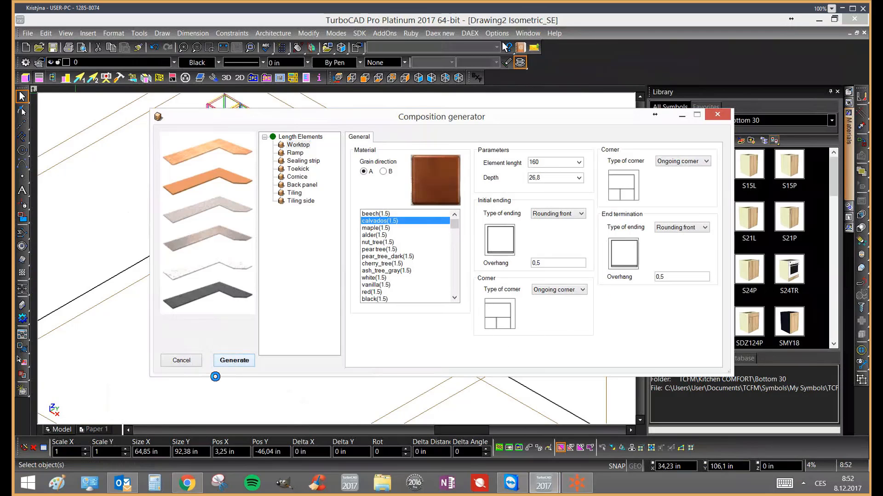
left_click(216, 375)
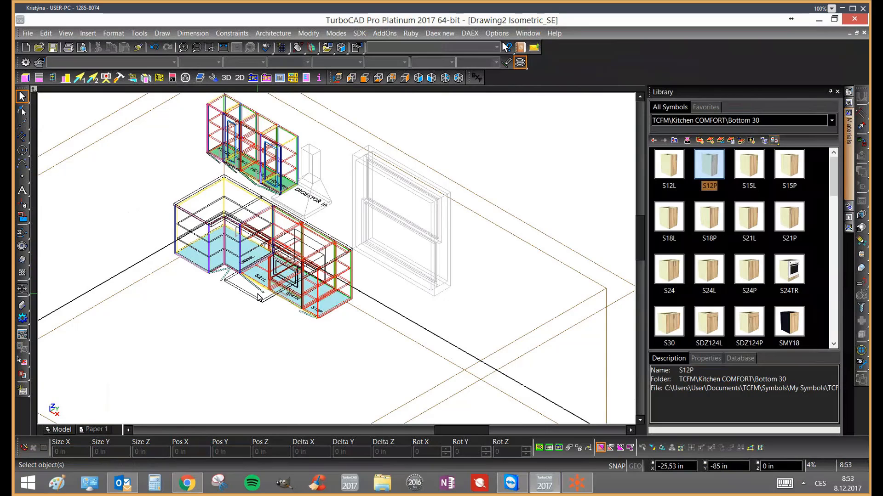
Render the kitchen to inspect the worktop and return to the wireframe display
left_click_drag(522, 64, 523, 81)
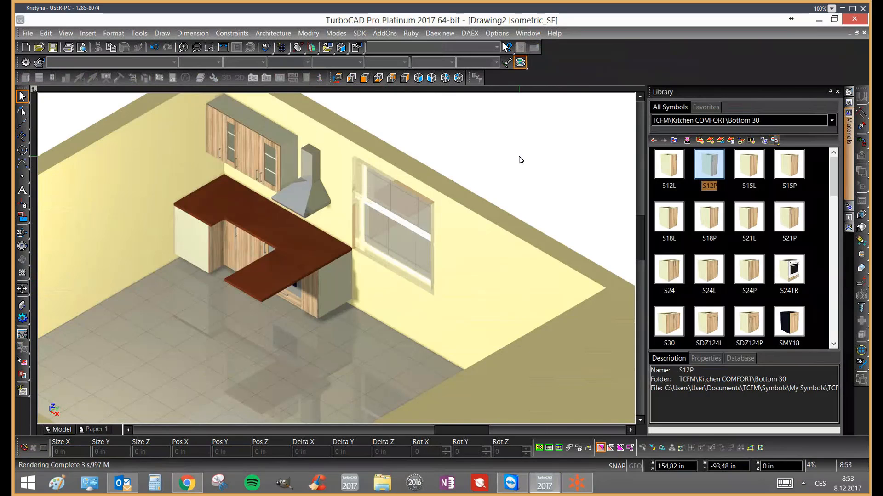
left_click_drag(520, 63, 536, 83)
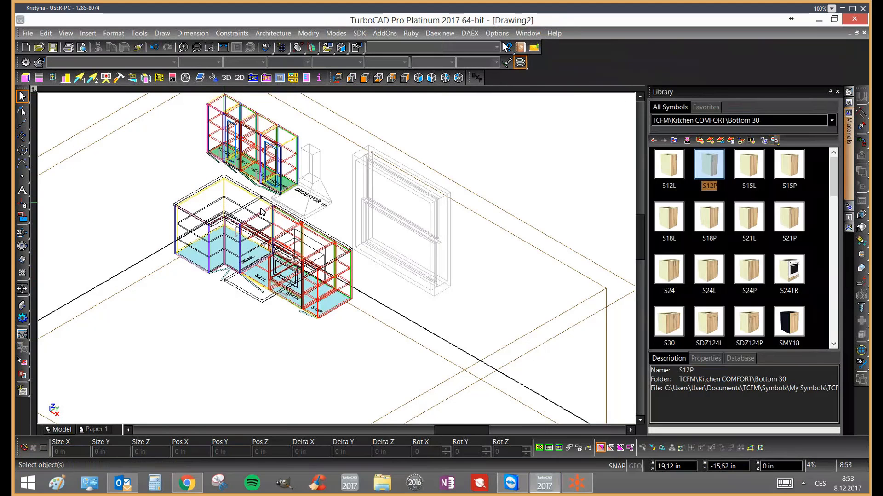
Set the workplane on the top face of the worktop at the corner cabinet
middle_click_drag(261, 208, 376, 276, "shift")
scroll(209, 272, "up", 4)
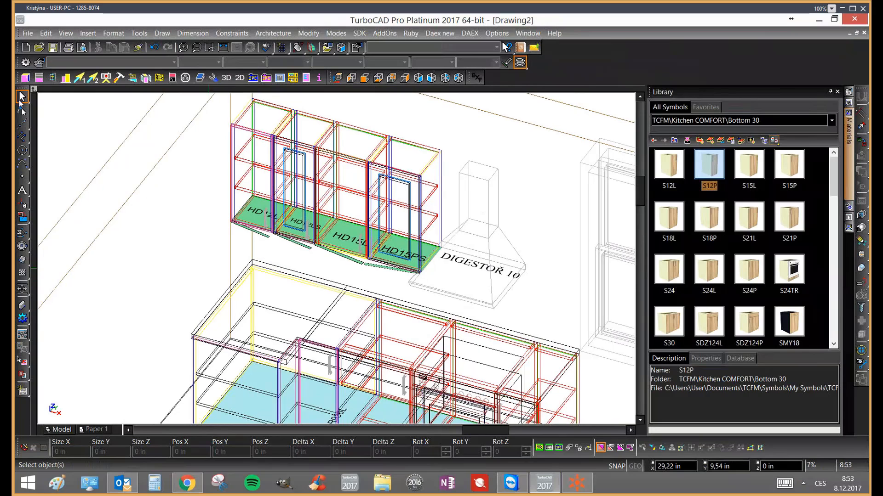
left_click(311, 48)
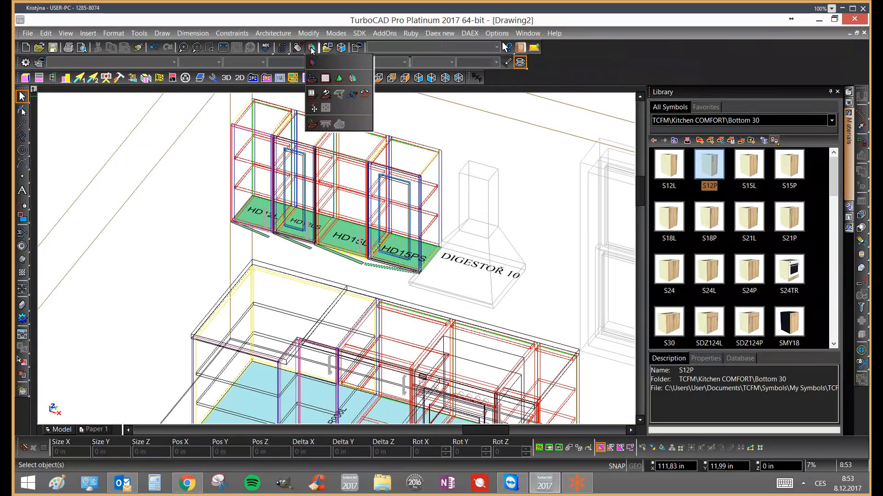
left_click(352, 79)
left_click(322, 292)
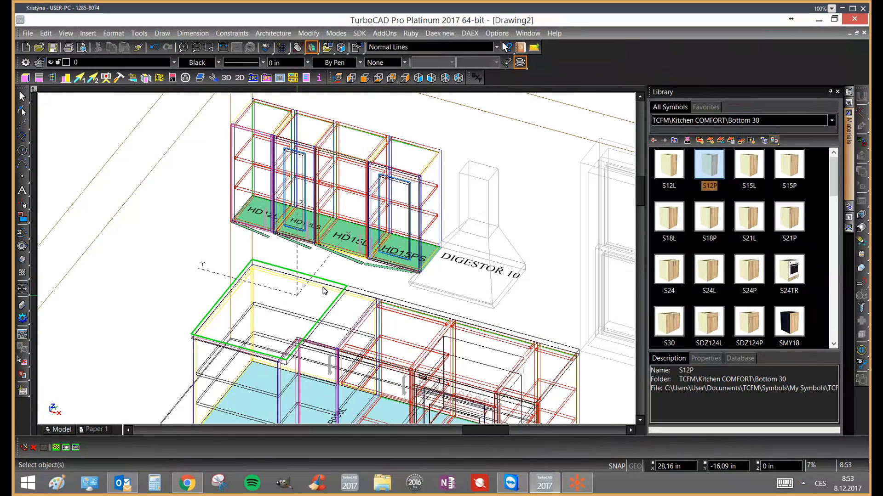
Draw a single line about 92.4 in long along the worktop's rear upper edge, from the room corner to the end cabinet
left_click(21, 137)
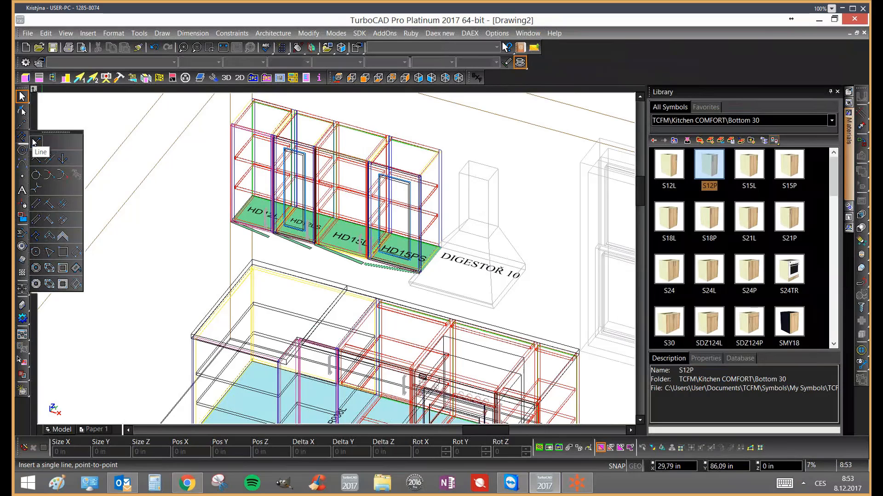
left_click(36, 141)
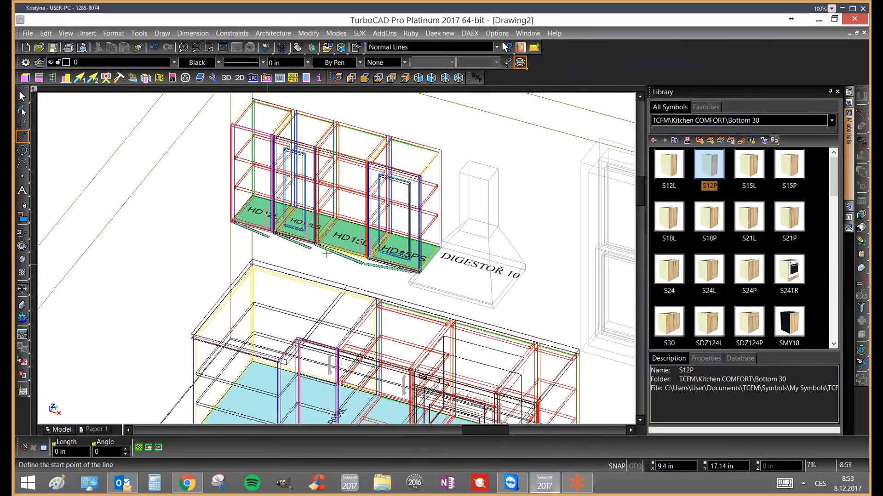
scroll(326, 253, "up", 5)
left_click(252, 270)
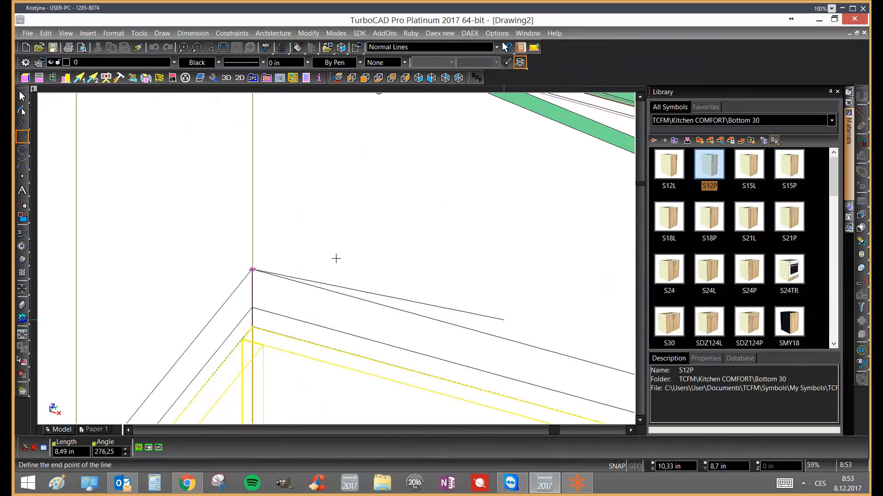
scroll(346, 256, "down", 3)
scroll(490, 302, "down", 2)
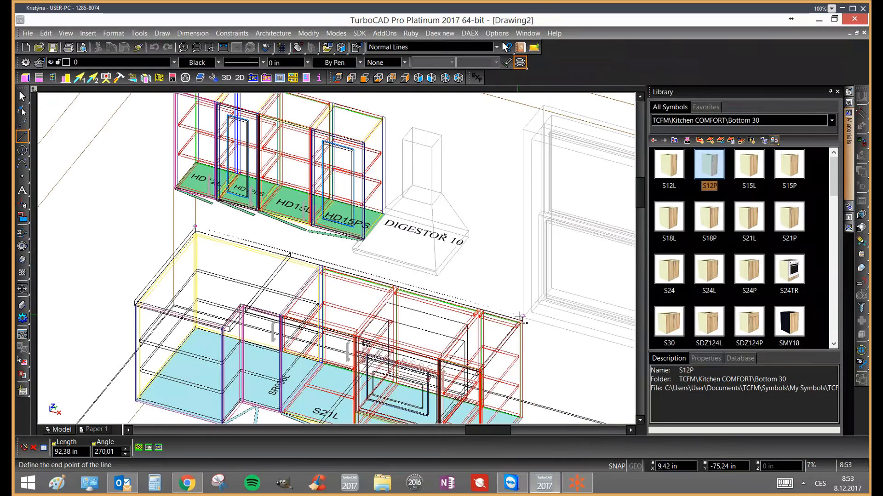
left_click(521, 318)
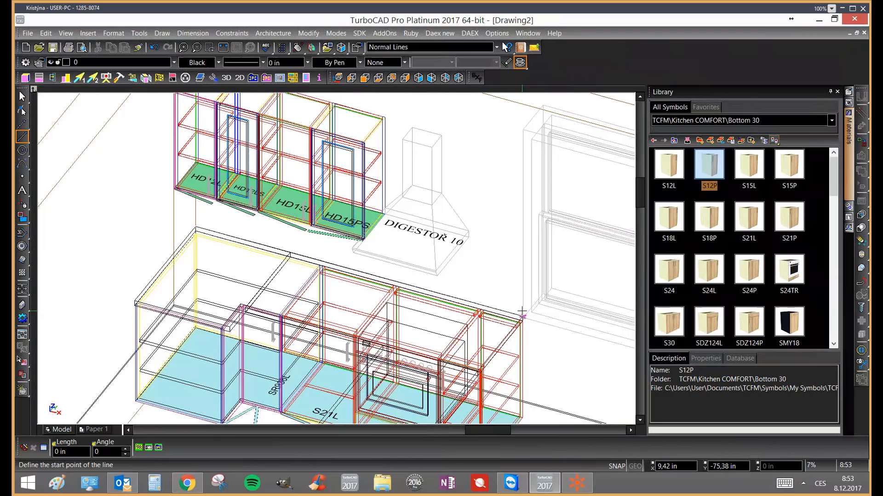
key("Escape")
Generate a Back panel length element along the drawn line with height 15 and the alder material
left_click(492, 310)
left_click(539, 323)
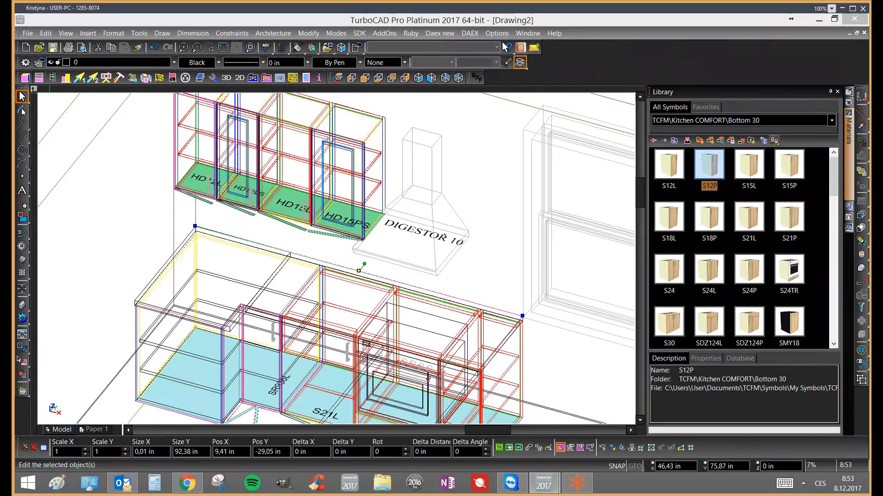
left_click(366, 186)
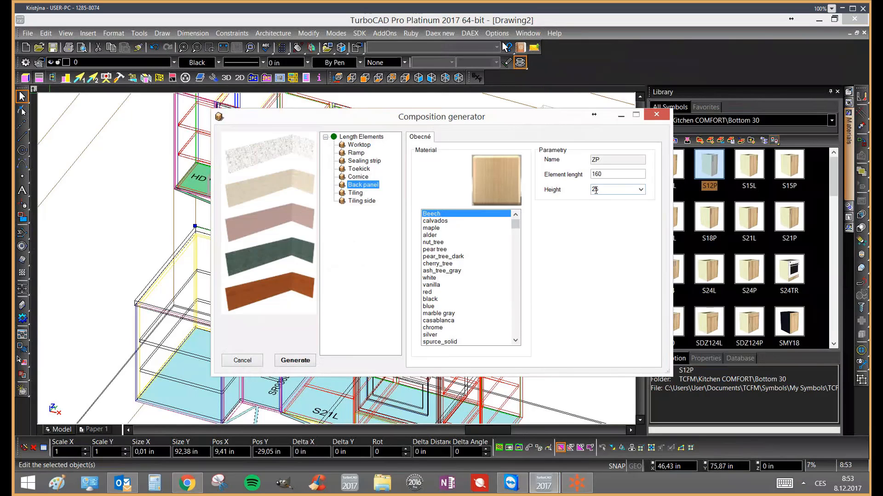
left_click(639, 191)
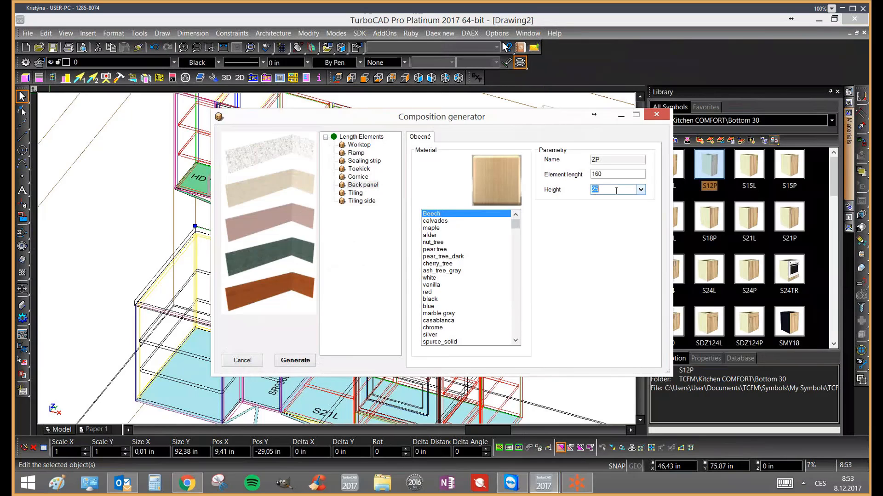
type("15")
left_click(427, 235)
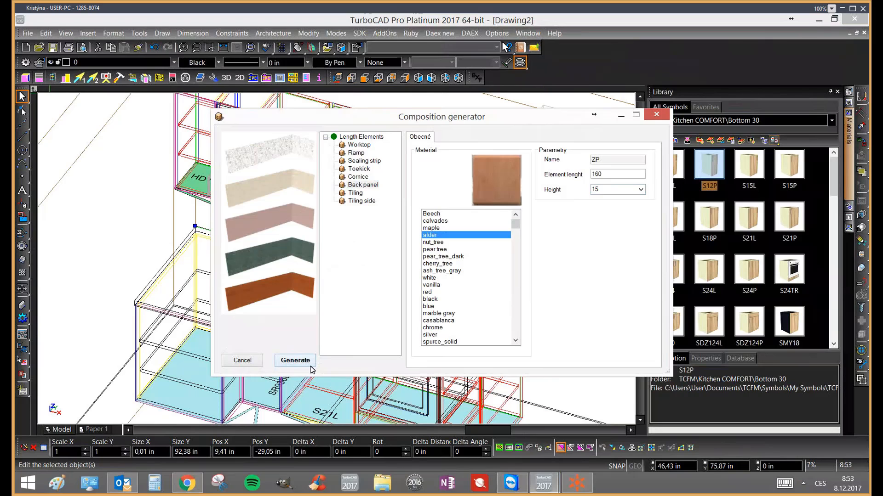
left_click(289, 361)
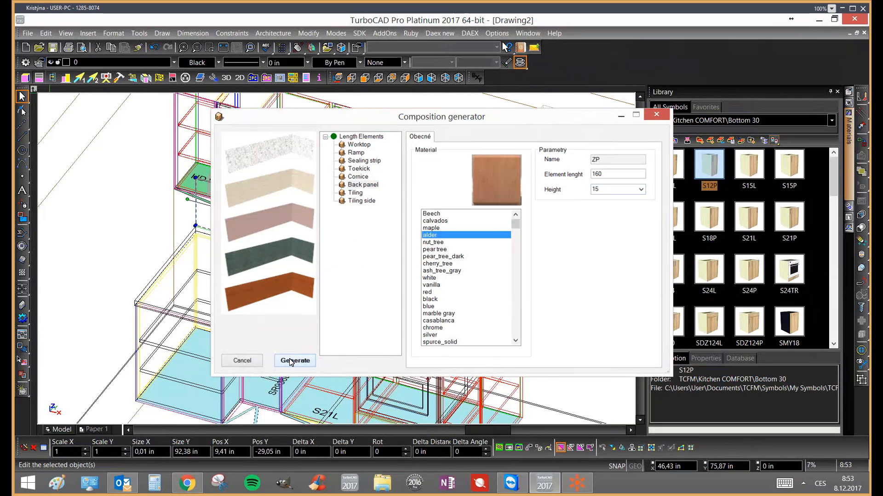
left_click(567, 383)
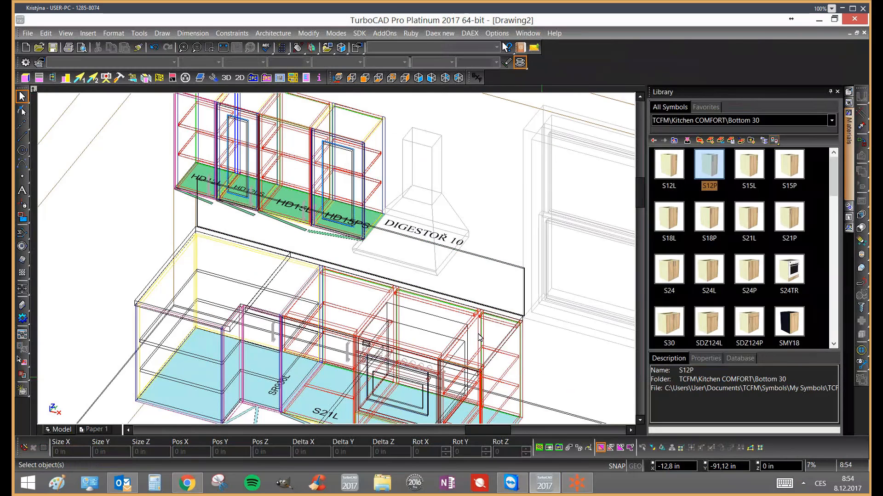
Change the back panel's material to nut_tree, regenerate it, and check it rendered before returning to wireframe
left_click(501, 265)
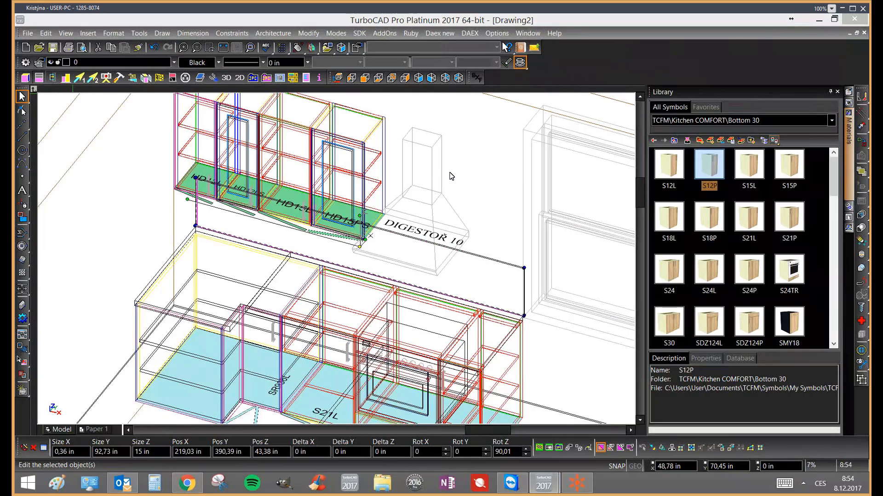
left_click(437, 243)
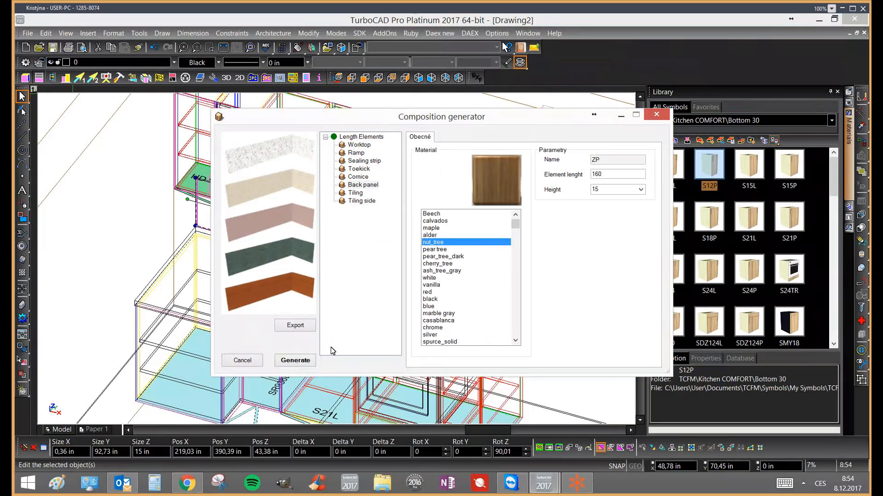
left_click(299, 359)
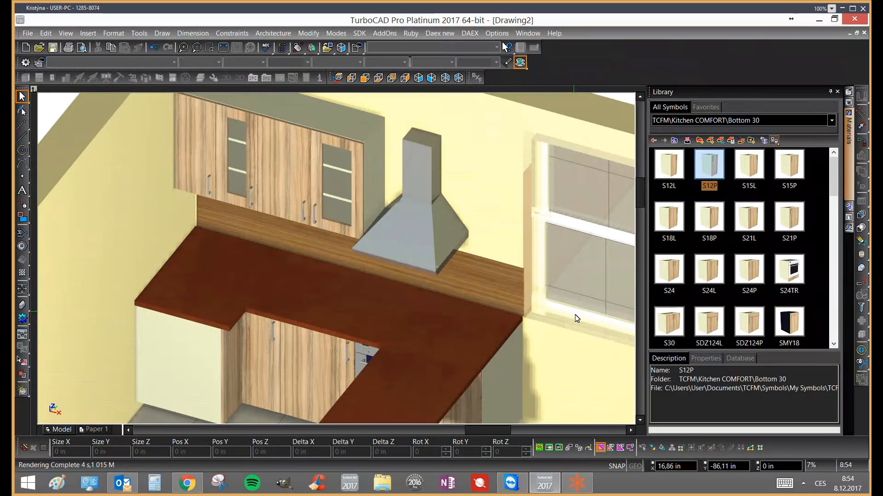
left_click(520, 62)
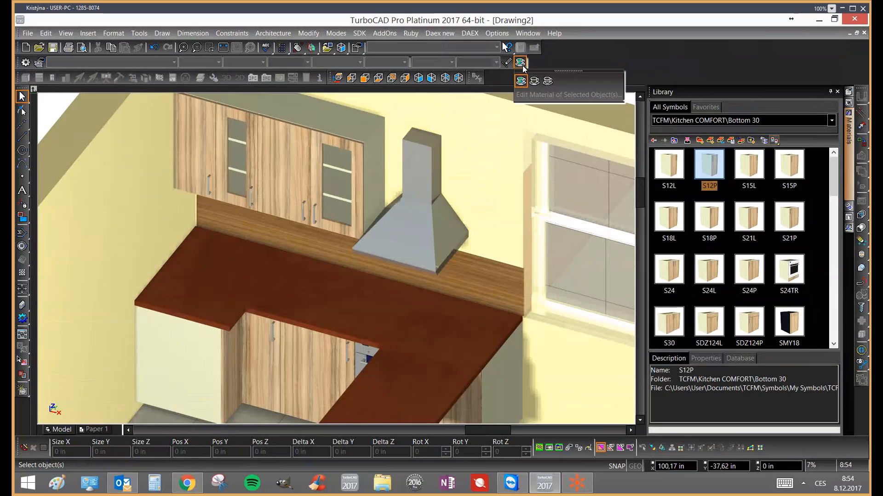
left_click(550, 85)
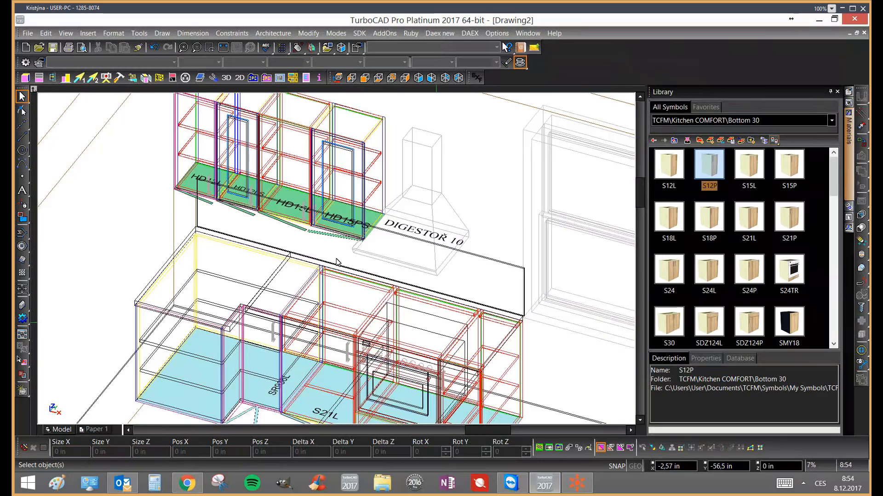
scroll(271, 335, "down", 2)
middle_click_drag(499, 258, 476, 257)
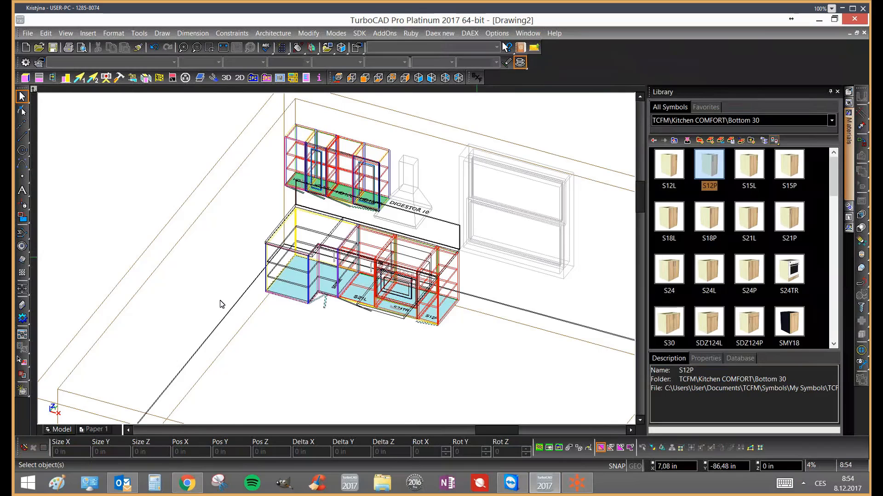
scroll(335, 262, "up", 2)
scroll(328, 246, "down", 2)
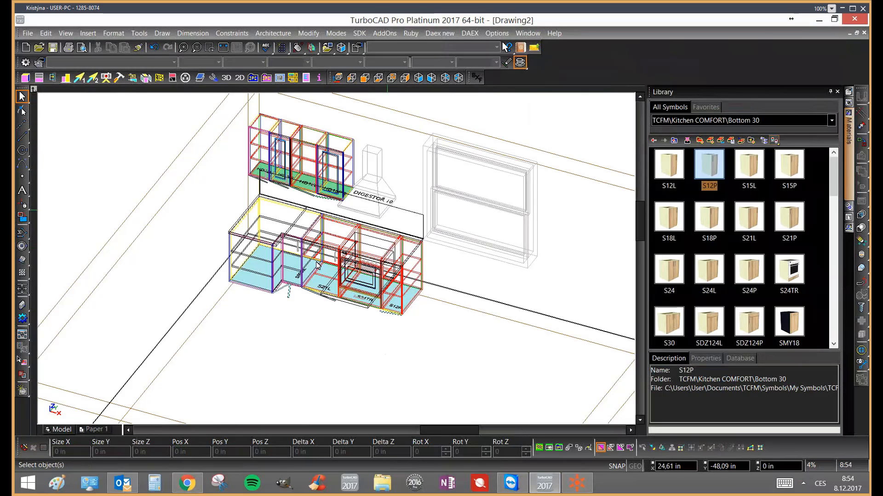
scroll(427, 305, "up", 1)
scroll(330, 266, "down", 1)
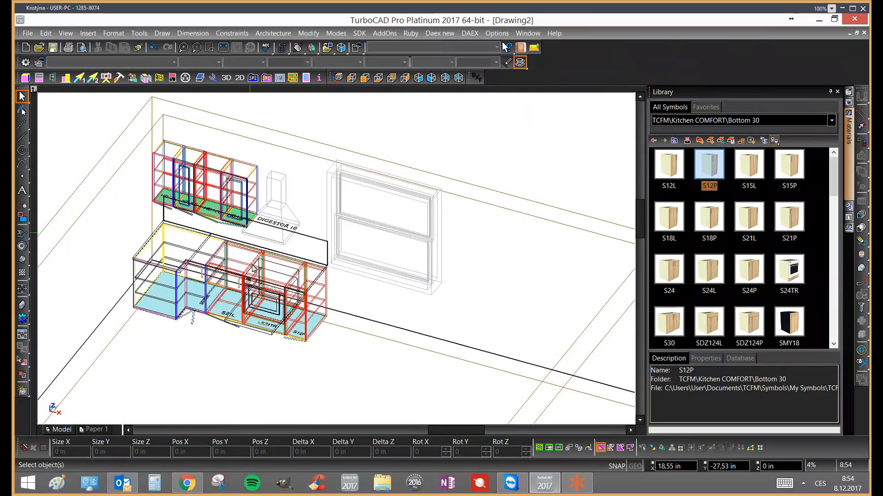
scroll(252, 269, "up", 1)
scroll(414, 276, "down", 1)
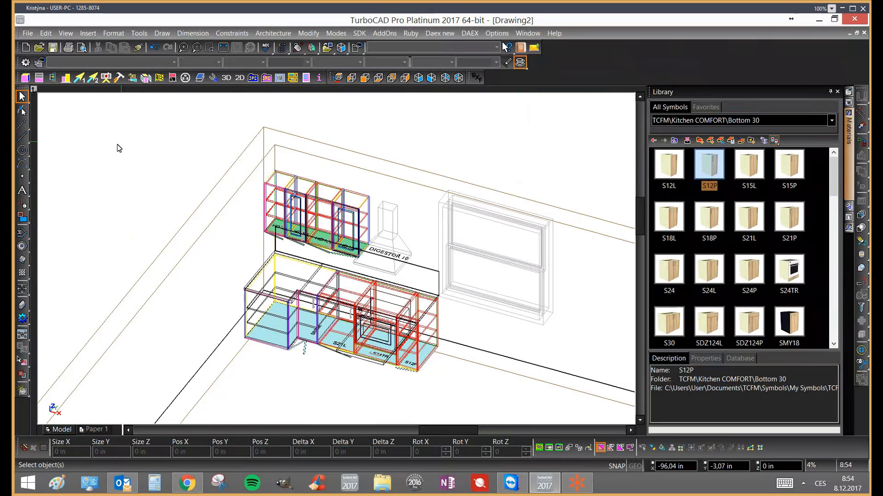
Start a polyline on the wall cabinets' top, from the first cabinet's front outer corner about 12.2 in along the side wall to the room corner
left_click(24, 134)
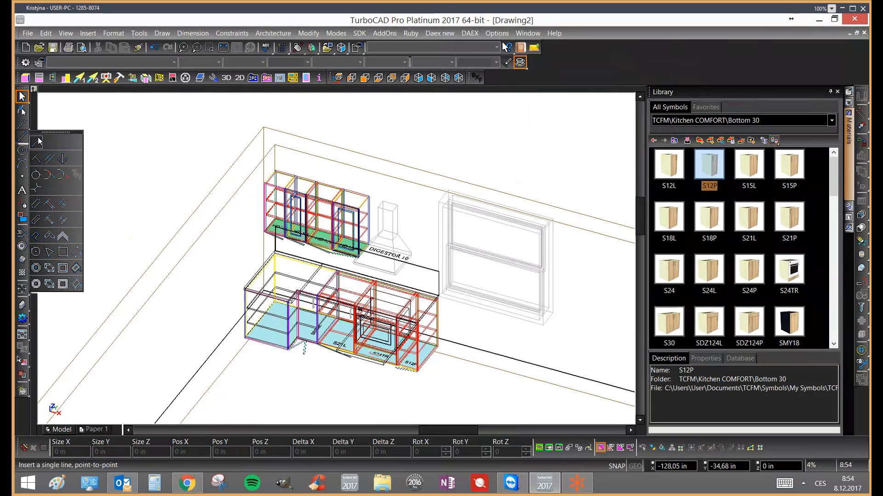
left_click(36, 235)
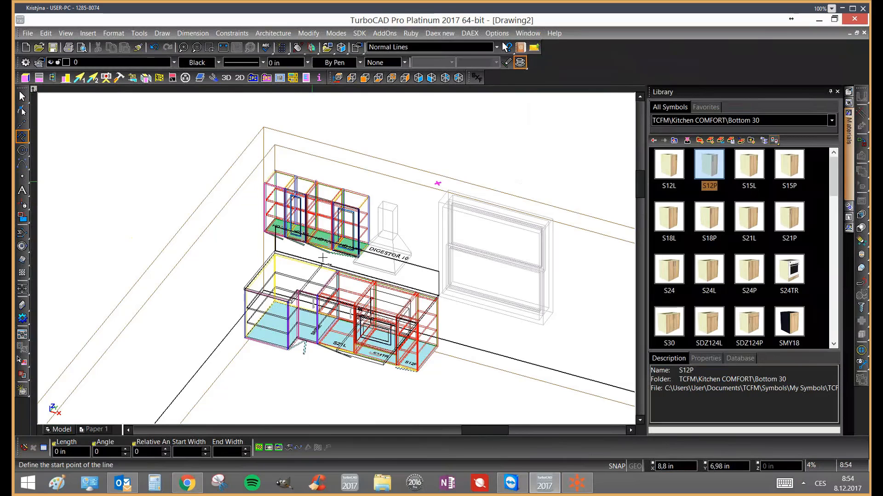
scroll(208, 256, "up", 3)
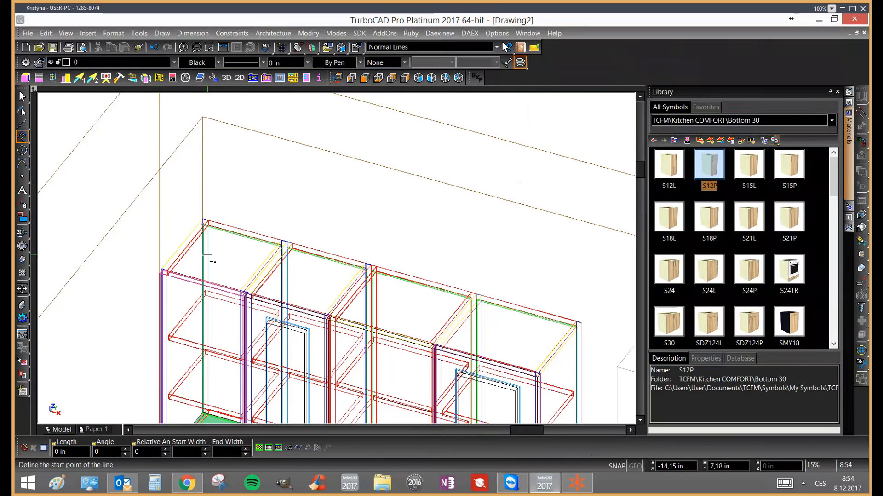
scroll(336, 258, "up", 2)
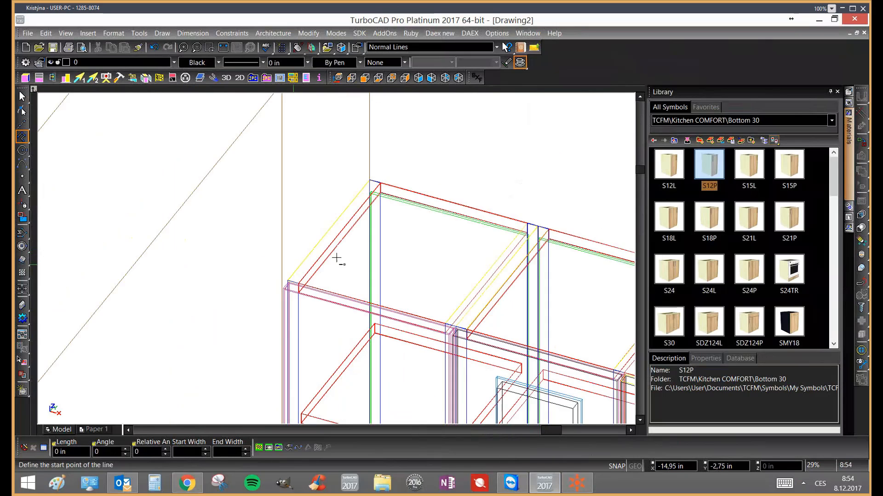
scroll(336, 258, "up", 8)
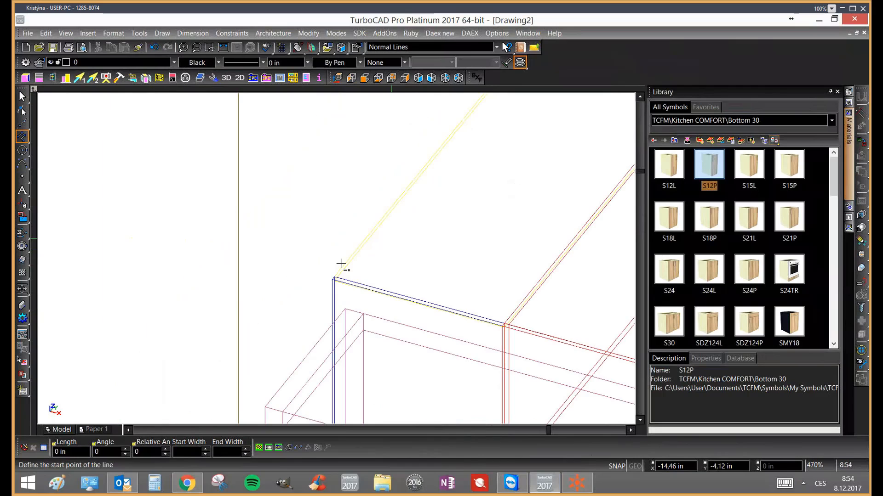
left_click(334, 278)
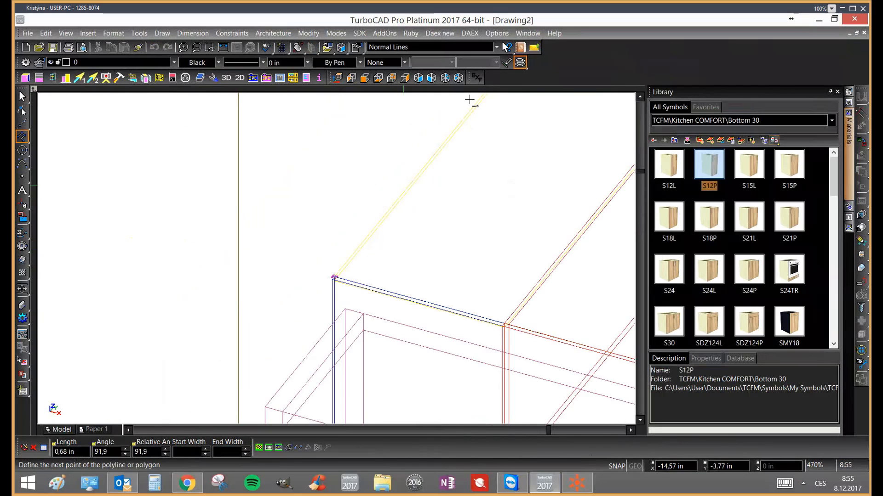
scroll(501, 97, "down", 2)
scroll(388, 178, "down", 2)
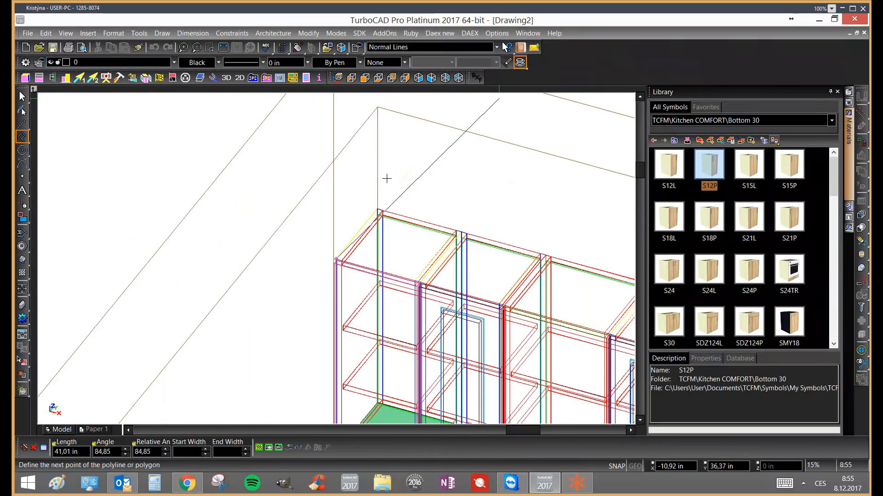
scroll(331, 258, "up", 5)
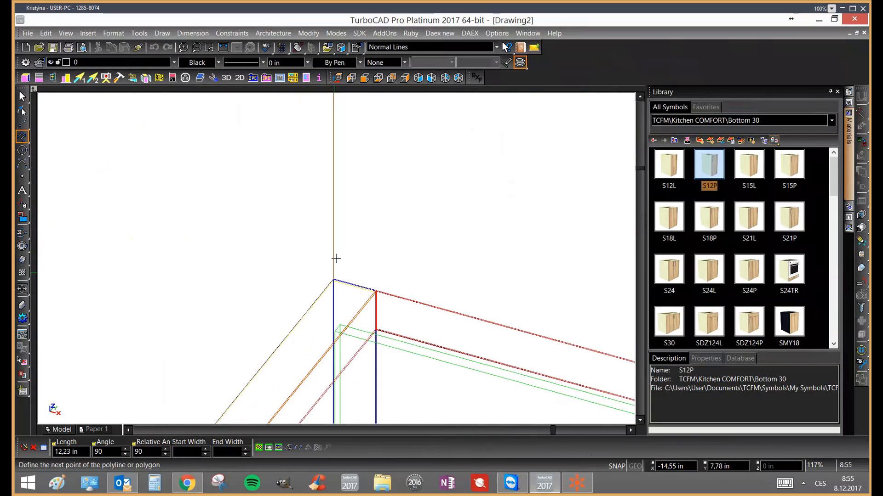
scroll(335, 277, "up", 2)
left_click(332, 286)
Extend the polyline about 53.5 in along the back wall to the rear outer corner of the last wall cabinet
scroll(318, 256, "down", 2)
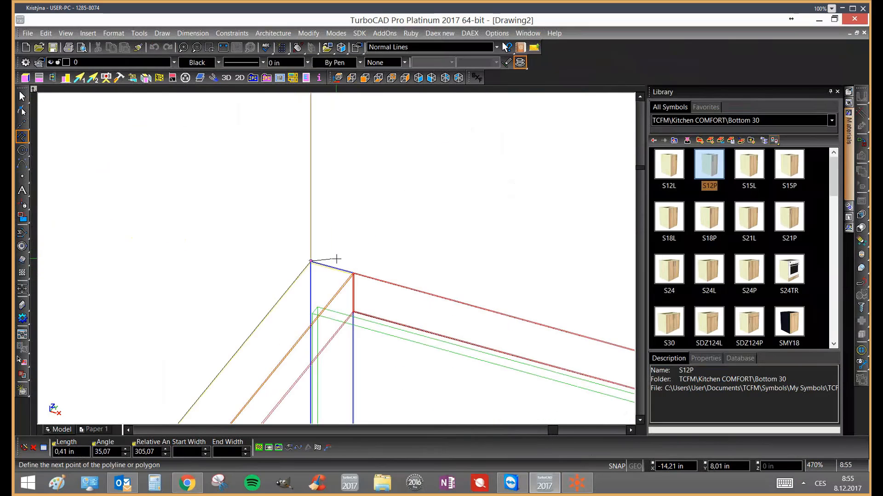
scroll(337, 259, "down", 2)
scroll(370, 258, "down", 2)
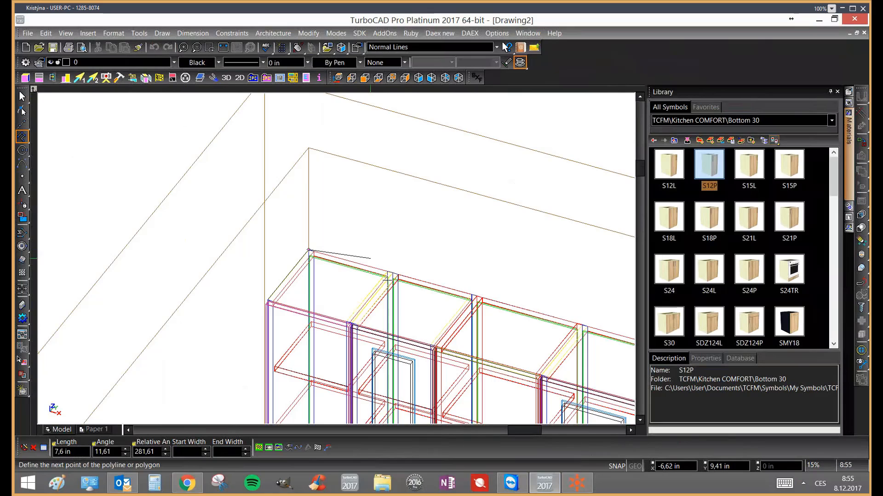
scroll(459, 276, "down", 2)
scroll(386, 248, "up", 4)
scroll(383, 251, "up", 2)
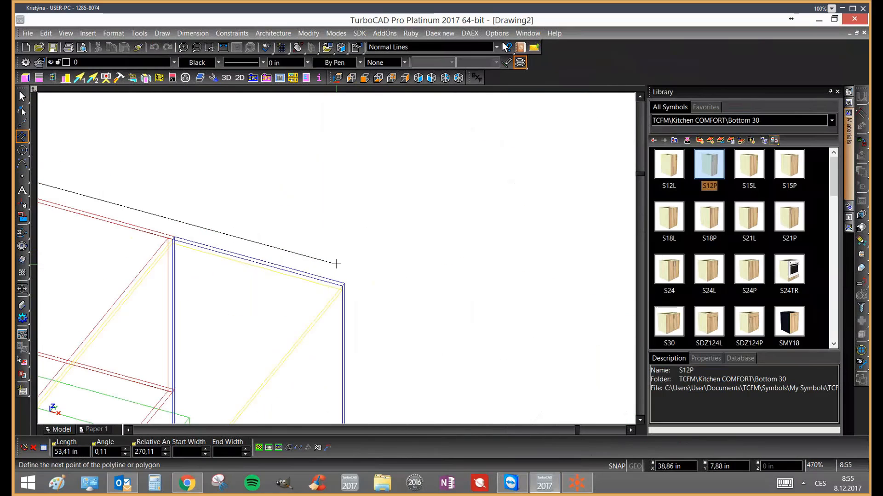
left_click(348, 285)
scroll(330, 263, "down", 1)
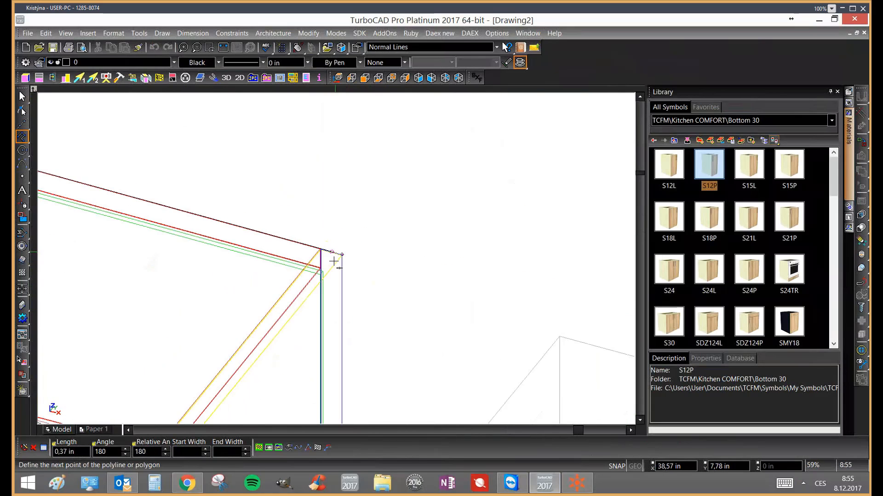
Extend the polyline about 12.2 in forward to the last wall cabinet's front outer corner and finish it
scroll(331, 261, "down", 2)
scroll(331, 261, "up", 5)
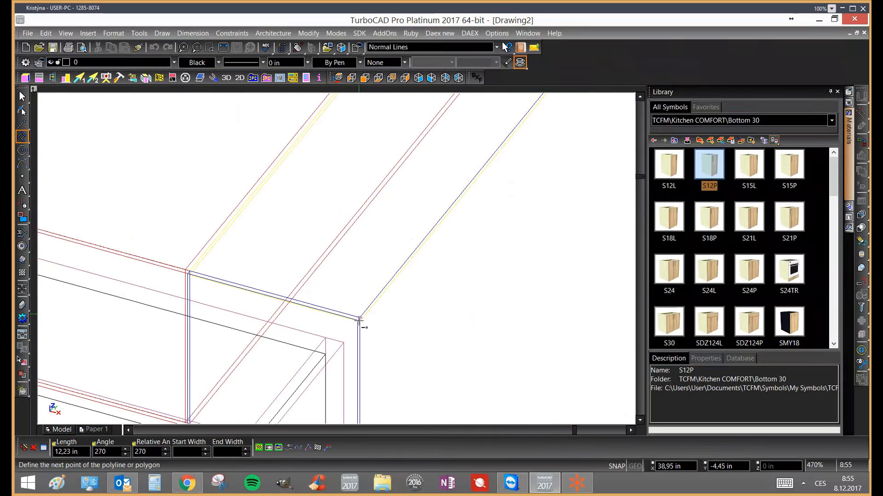
key("space")
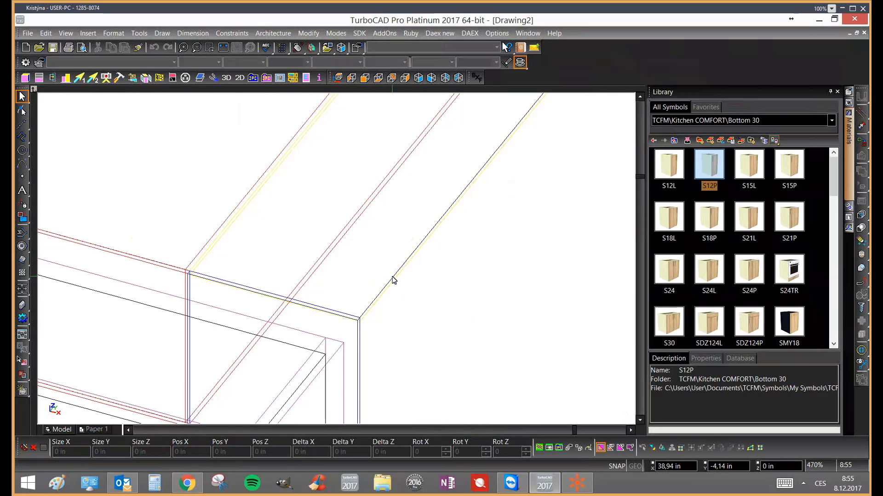
Generate a Ramp length element along the wall cabinets' top polyline in beech with depth 20 and Ongoing corner
left_click(395, 277)
left_click(422, 293)
scroll(247, 208, "down", 2)
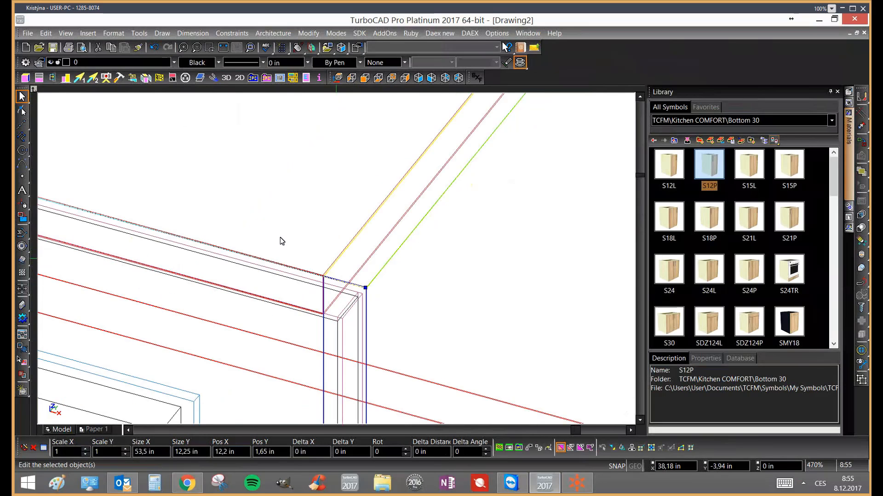
scroll(279, 238, "down", 5)
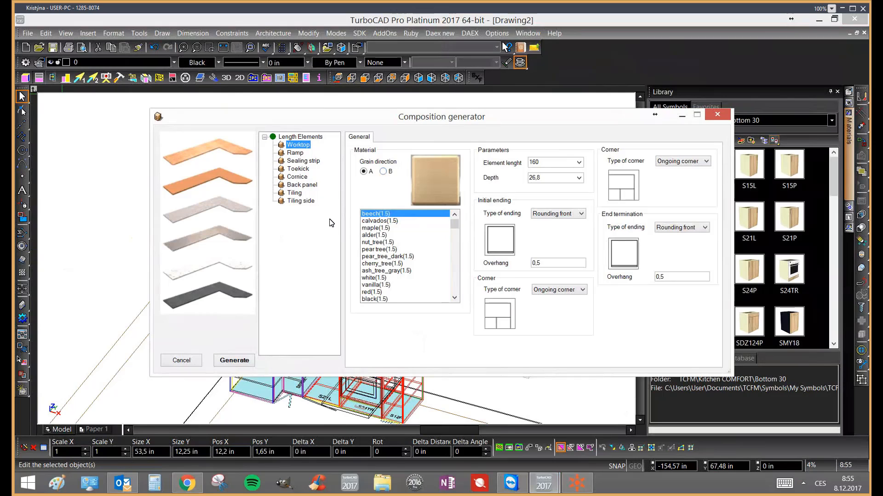
left_click(295, 152)
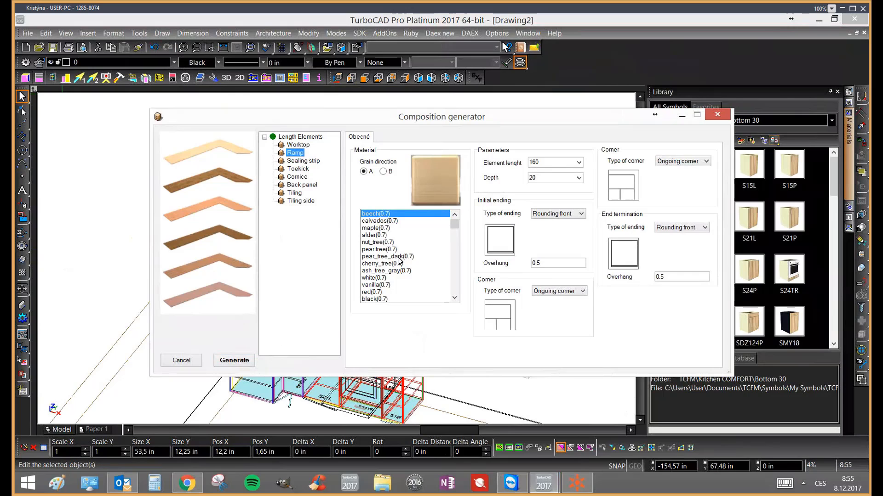
left_click(578, 291)
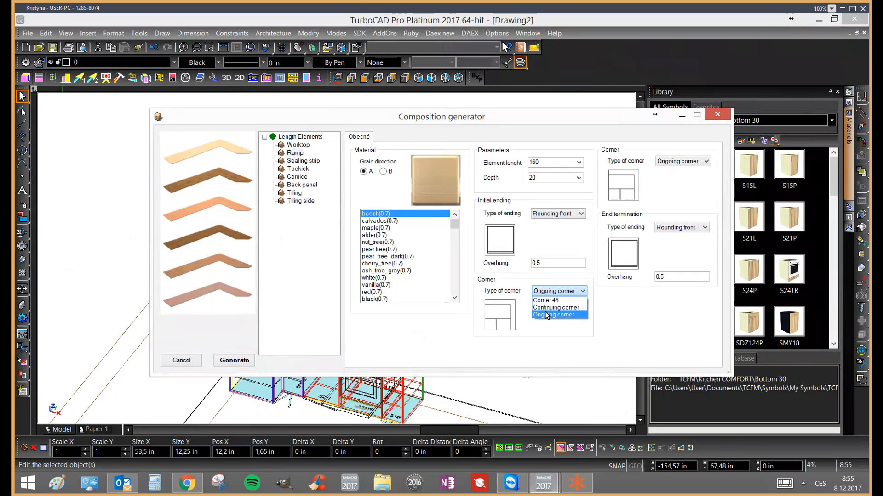
left_click(568, 233)
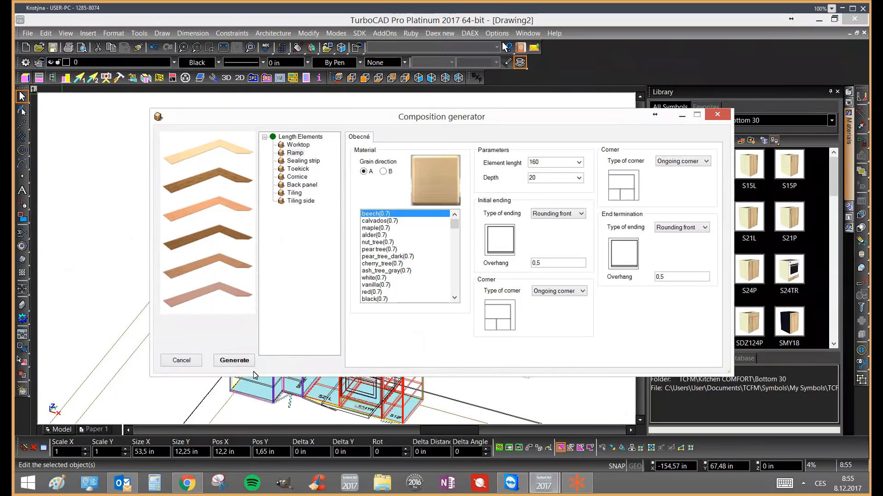
left_click(234, 360)
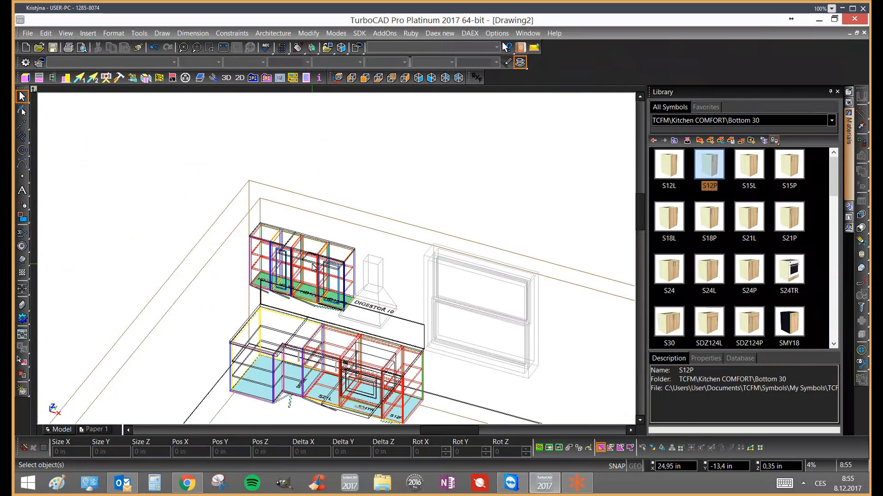
Select the ramp generated on top of the wall cabinets and examine how its depth fits them
scroll(336, 266, "up", 3)
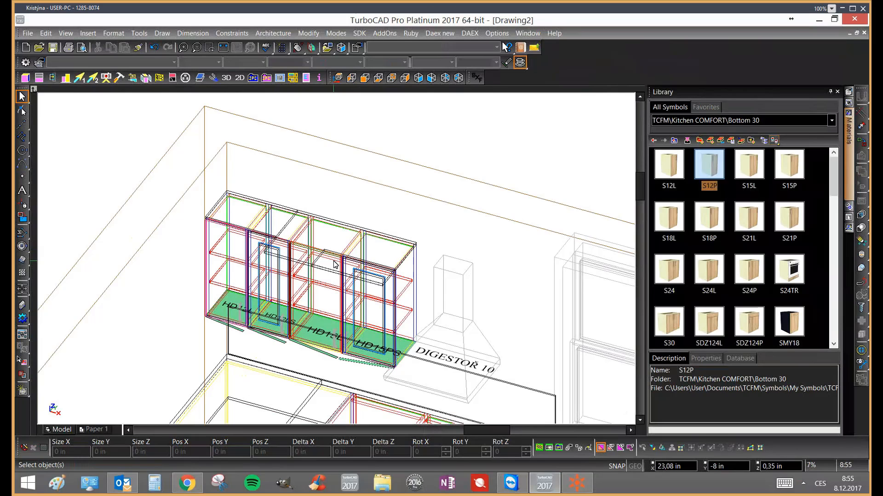
scroll(336, 262, "up", 3)
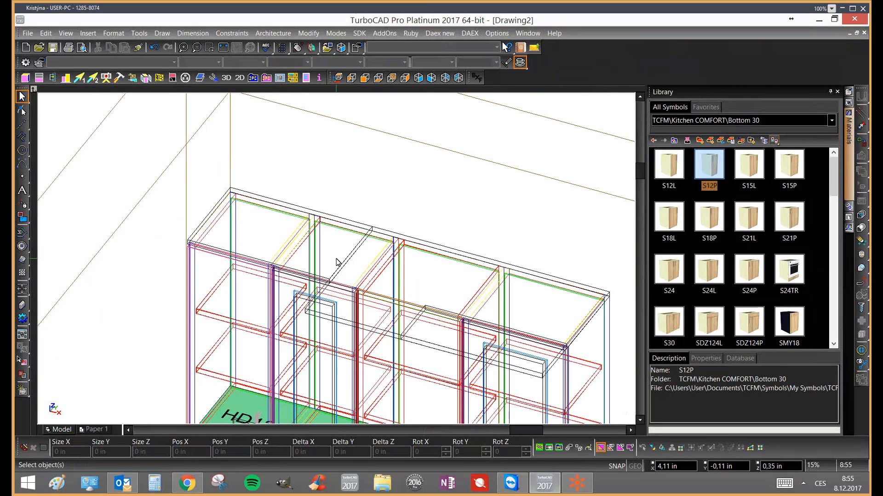
left_click(509, 367)
left_click(562, 393)
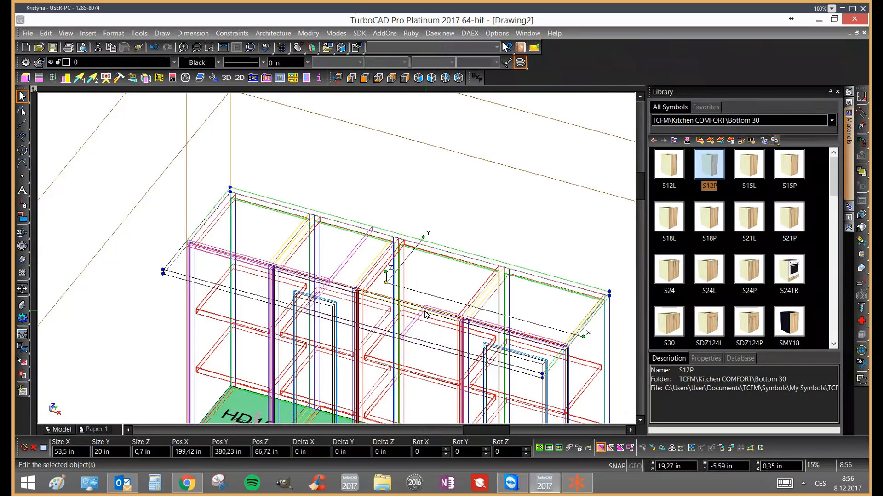
scroll(329, 263, "down", 3)
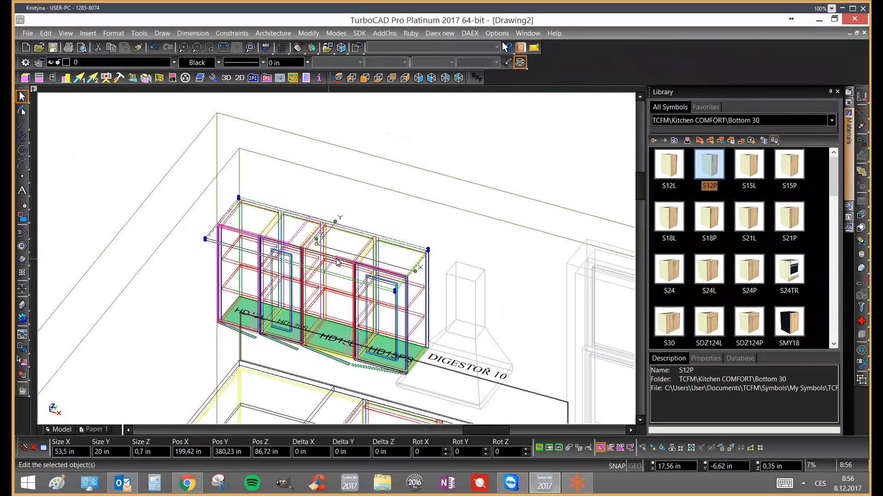
Examine the wall cabinets, range hood and window area of the kitchen model
scroll(337, 262, "up", 3)
key("Escape")
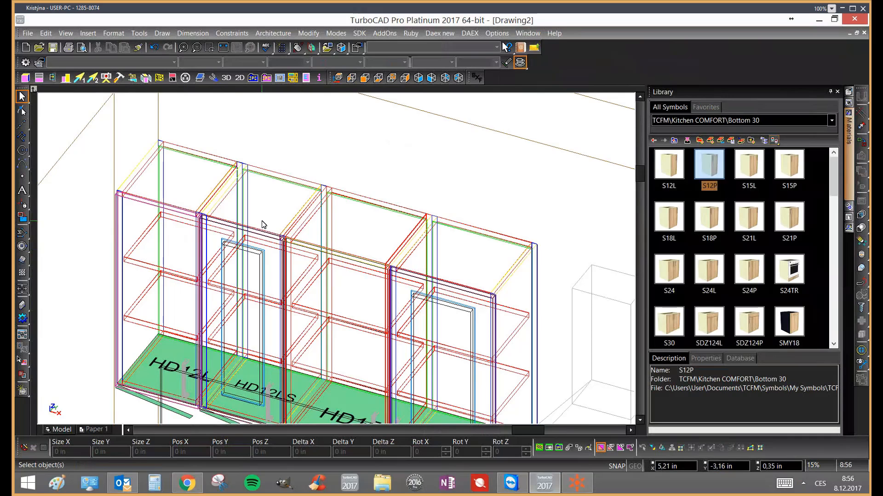
scroll(396, 282, "down", 6)
scroll(337, 262, "up", 1)
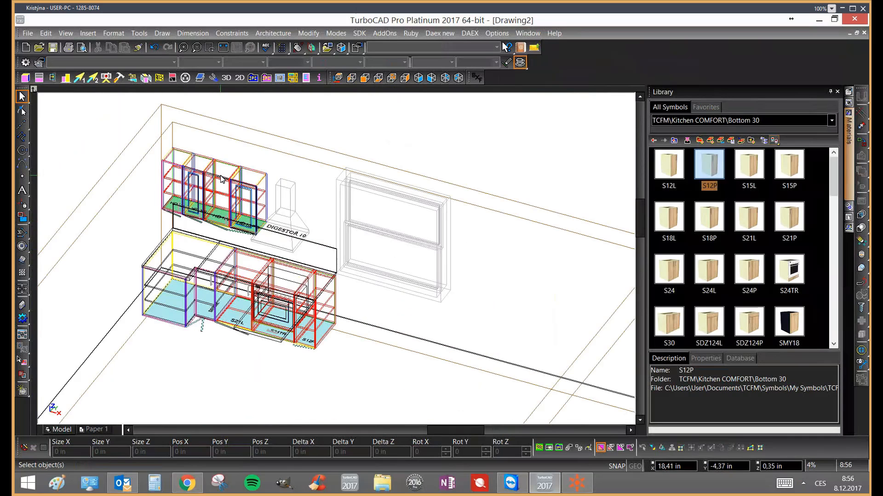
scroll(337, 262, "up", 2)
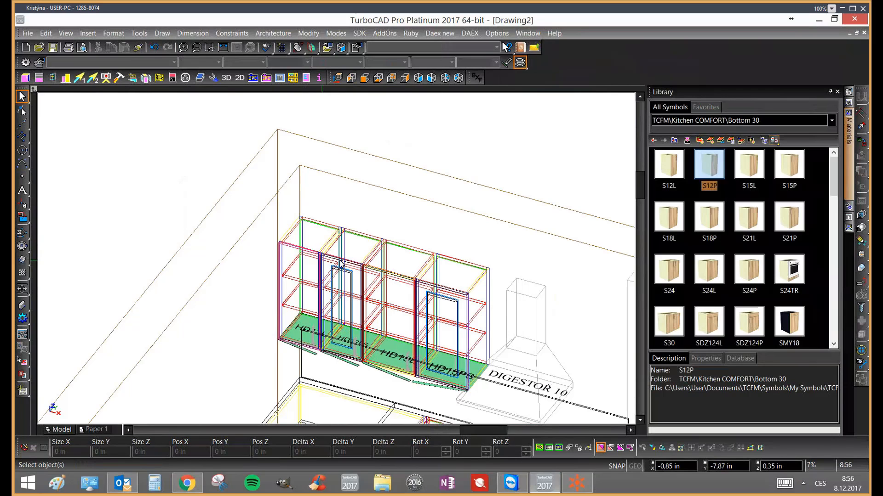
scroll(457, 303, "down", 2)
scroll(385, 259, "up", 2)
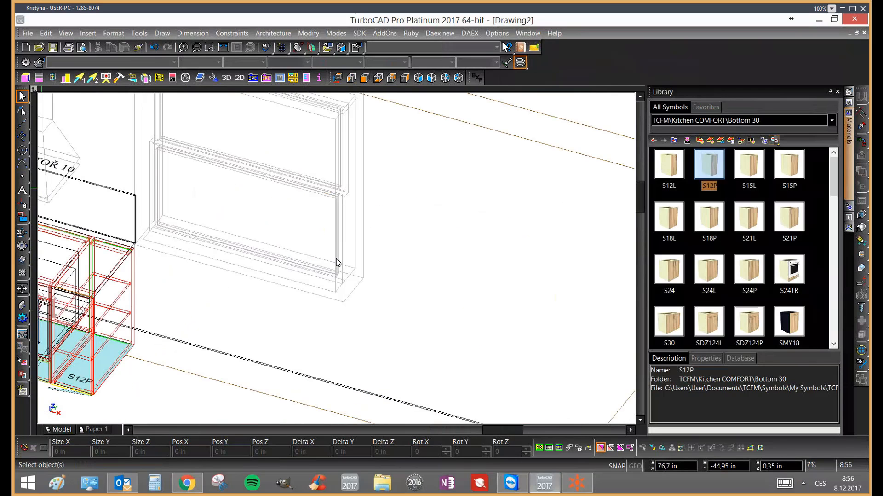
scroll(335, 260, "down", 2)
scroll(397, 258, "up", 2)
scroll(398, 257, "up", 2)
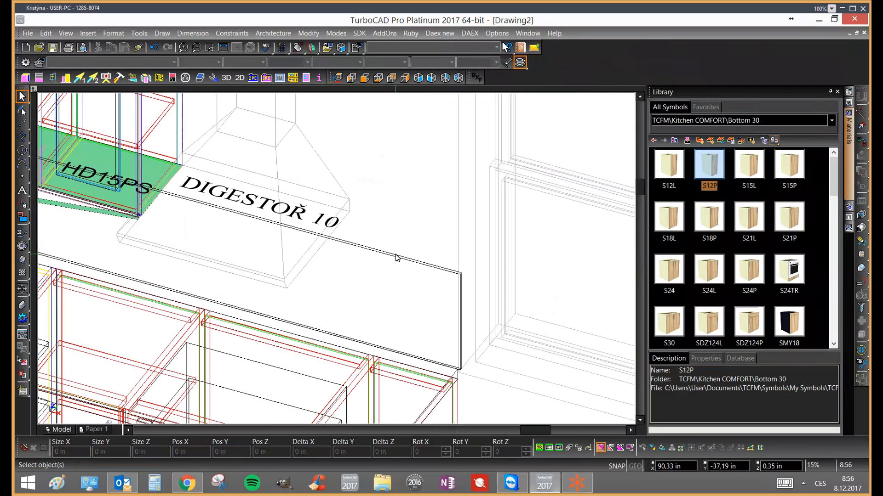
Select the back panel between the worktop and the wall cabinets to inspect its extent, and clear the selection
left_click(395, 256)
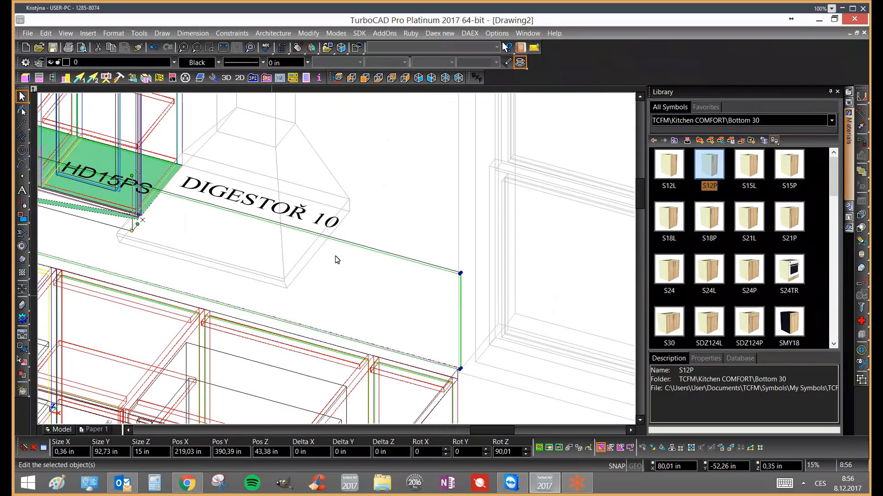
scroll(350, 264, "down", 2)
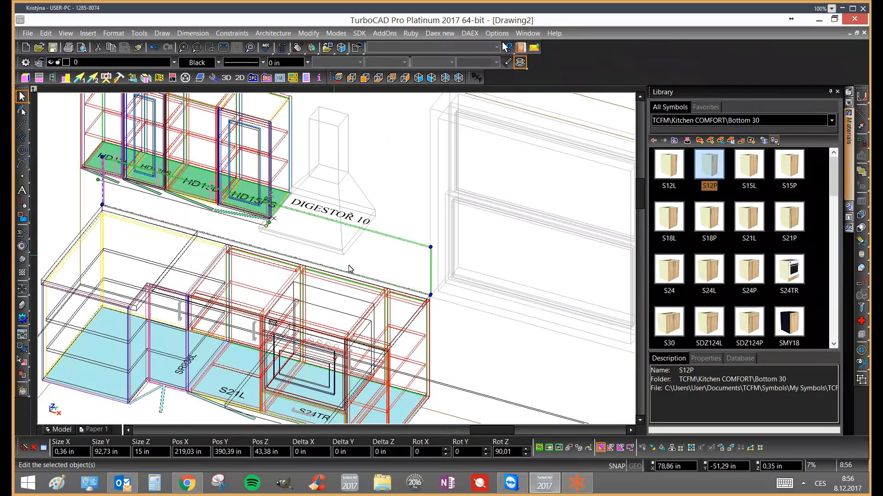
scroll(350, 269, "up", 2)
key("Escape")
scroll(575, 322, "down", 2)
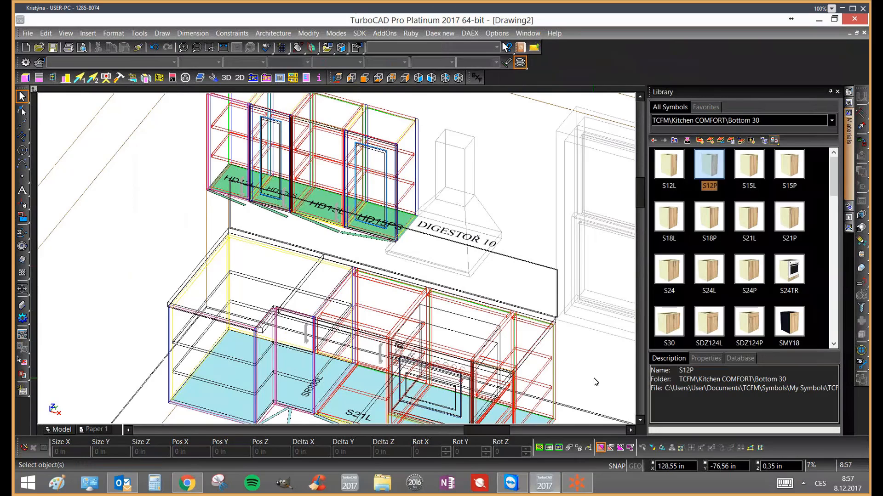
left_click(514, 264)
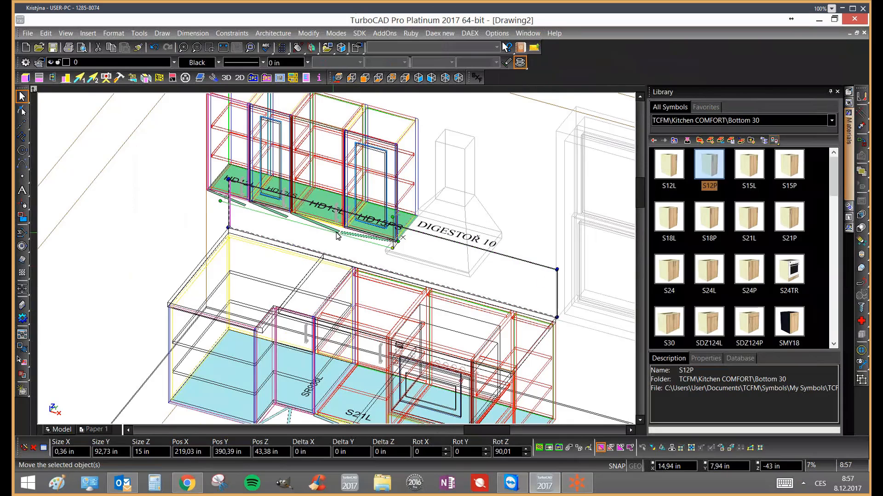
key("Escape")
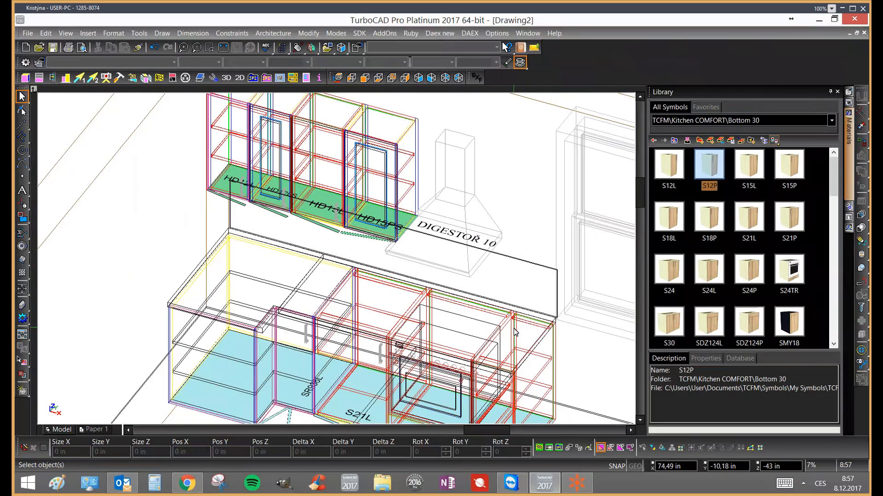
Edit the back panel in the Composition generator with height 10 and element length 140, and regenerate it
scroll(296, 213, "up", 3)
left_click(301, 214)
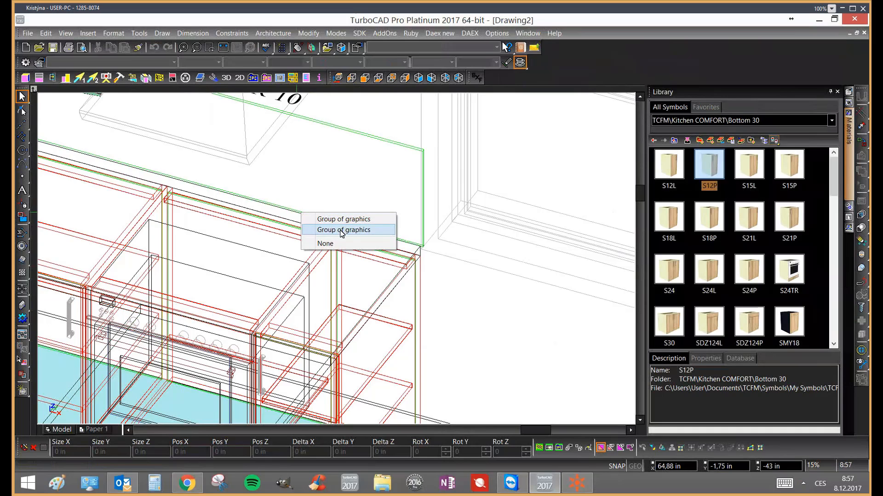
left_click(487, 304)
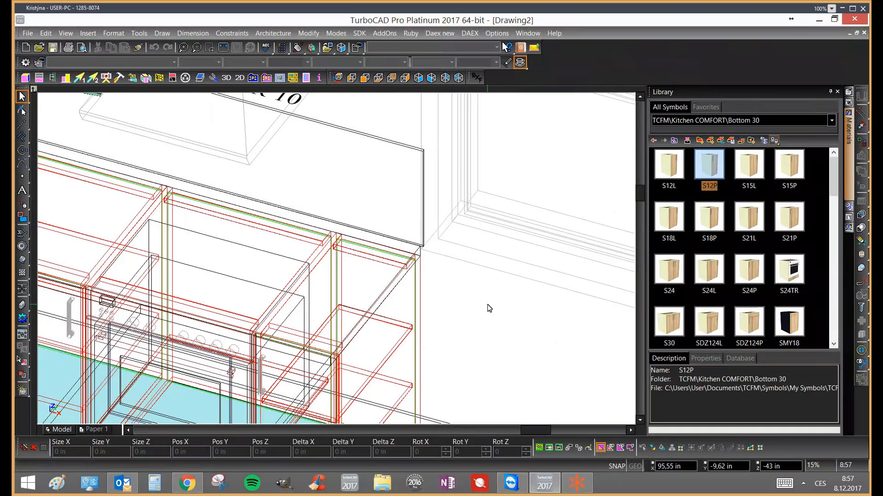
left_click(358, 138)
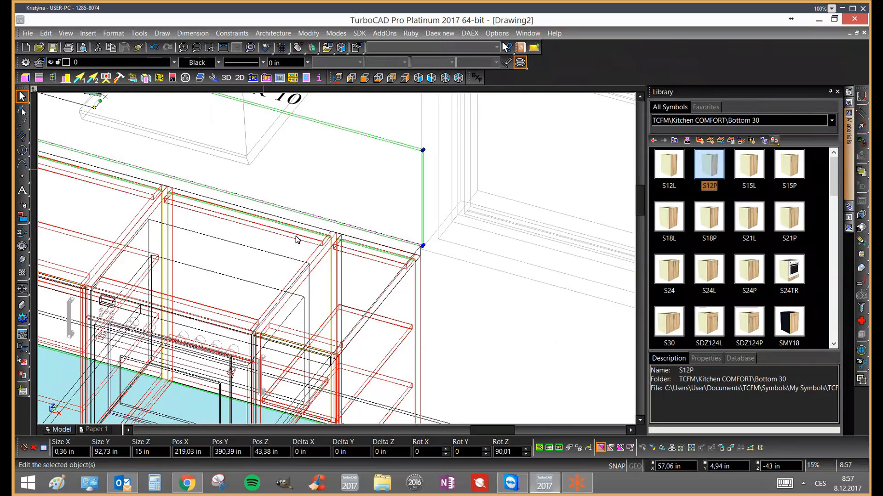
scroll(505, 161, "down", 3)
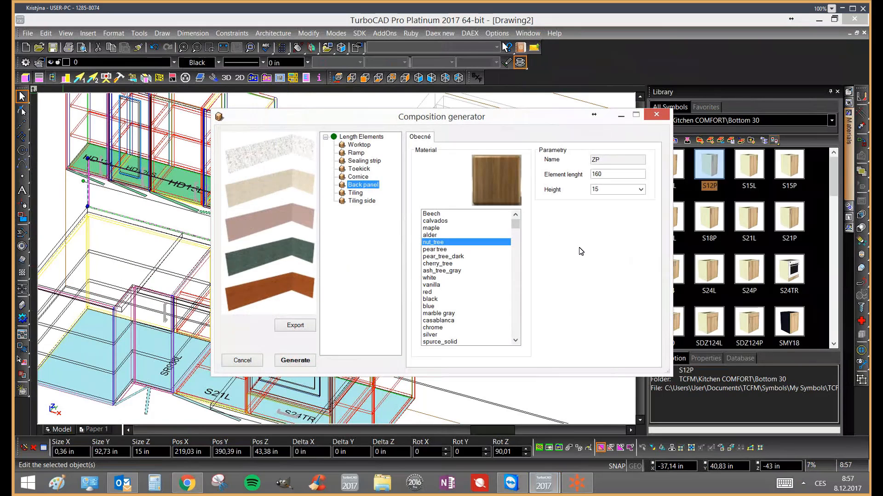
left_click(629, 190)
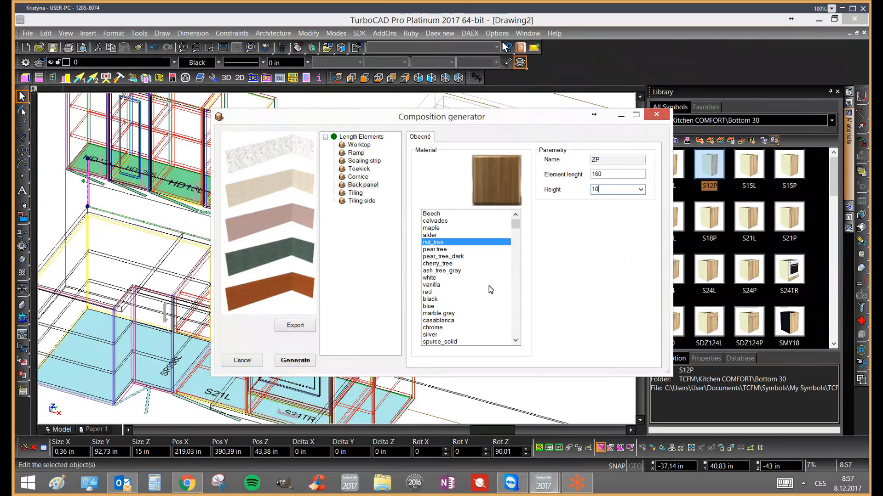
key("shift+Tab")
type("1")
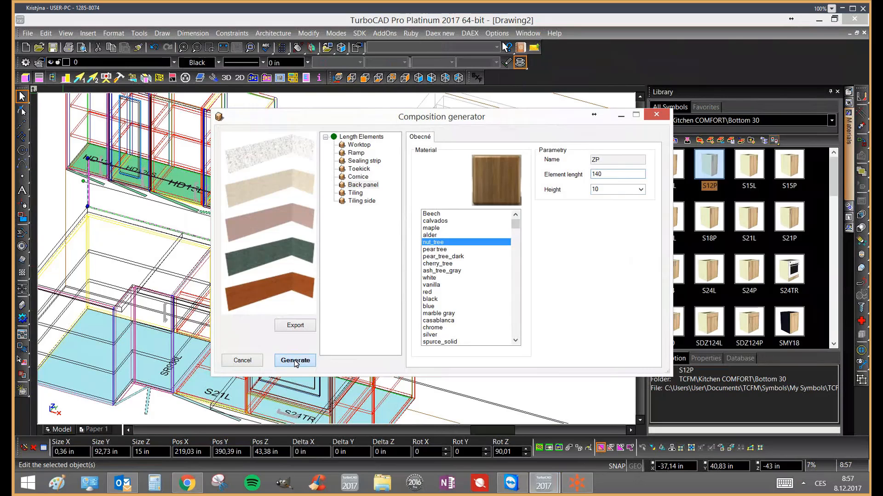
left_click(462, 397)
Set the selected back panel's Size Y to 60 in and deselect it
left_click(391, 238)
left_click(386, 261)
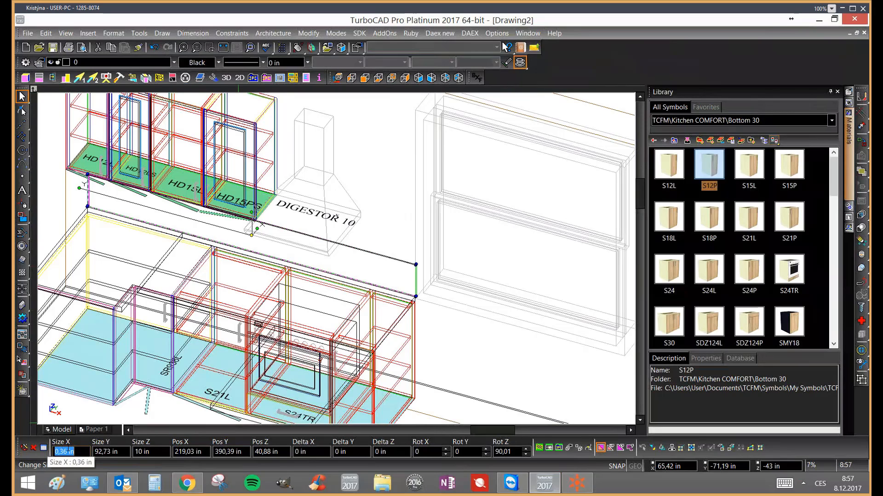
key("Tab")
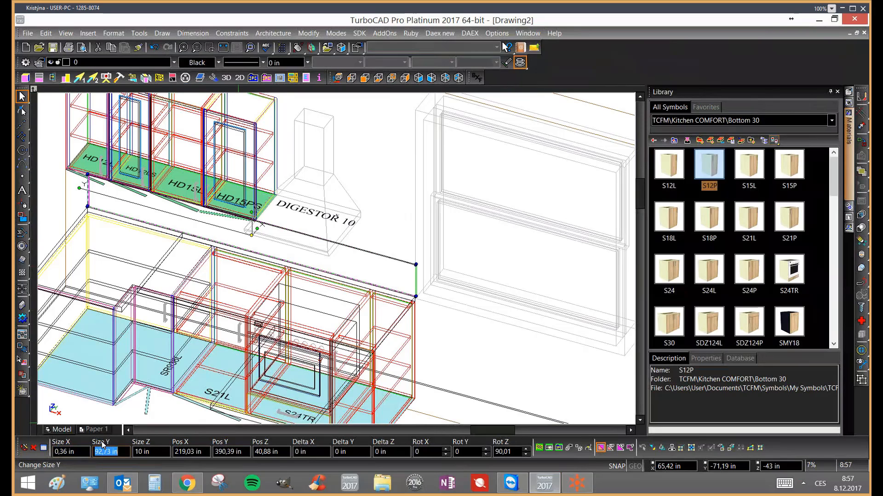
type("60")
key("Return")
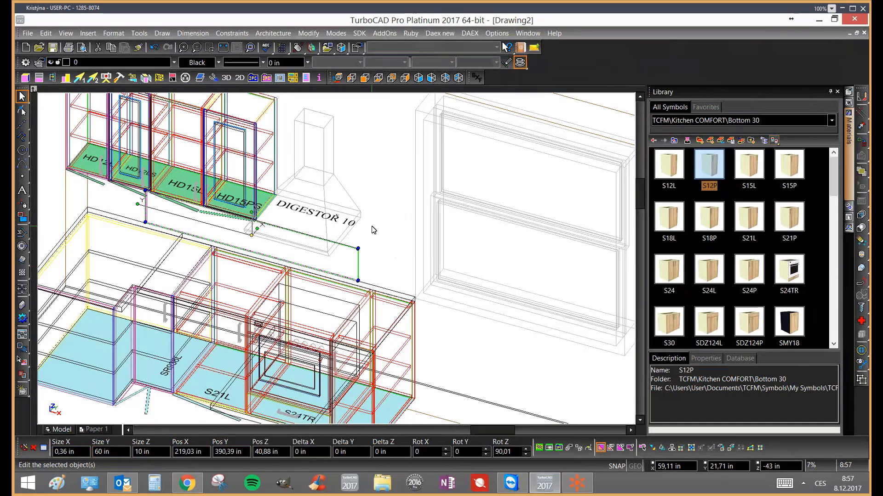
left_click(392, 235)
left_click(361, 258)
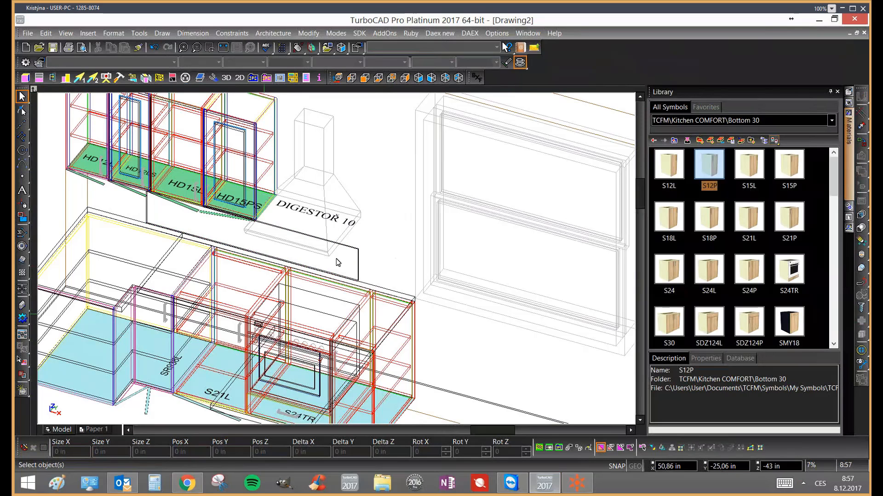
Reselect the back panel, keep the Selection Info palette open and expand its group of graphics
scroll(432, 207, "down", 3)
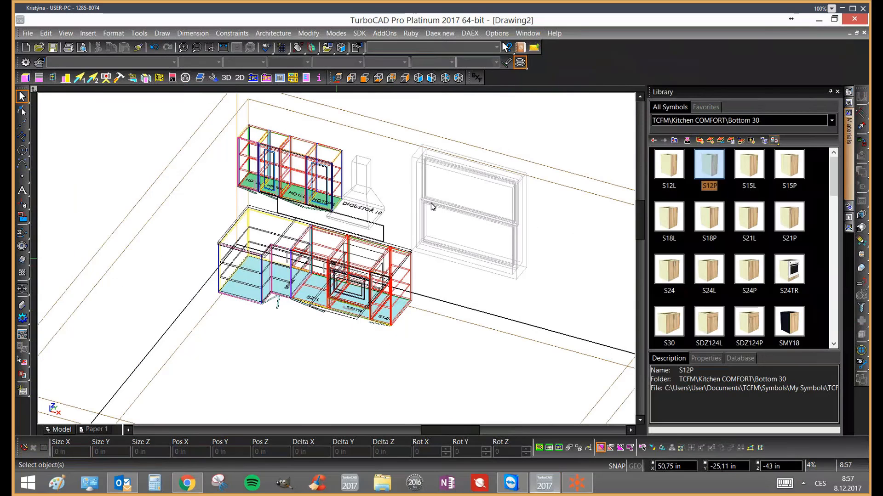
scroll(432, 207, "up", 3)
left_click(426, 205)
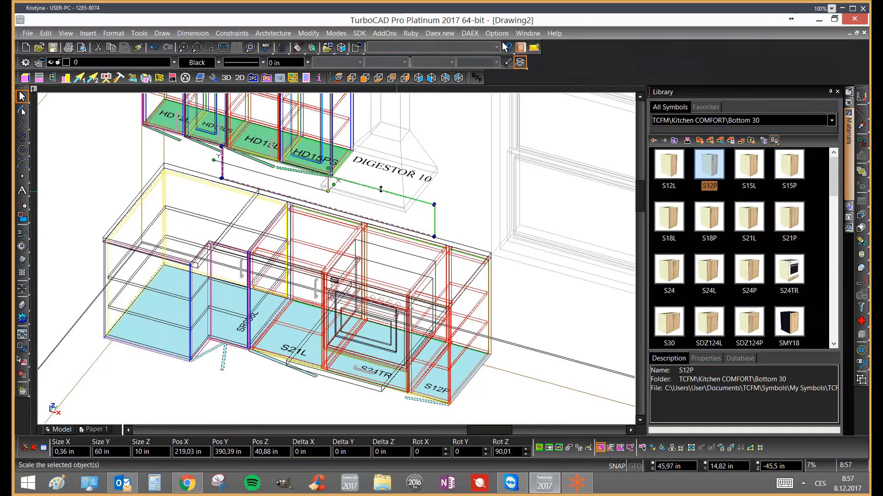
left_click(853, 205)
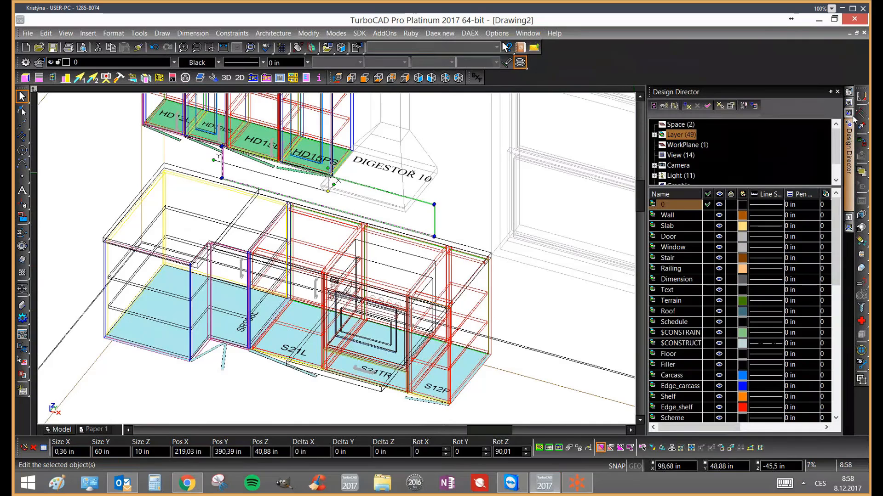
left_click(849, 97)
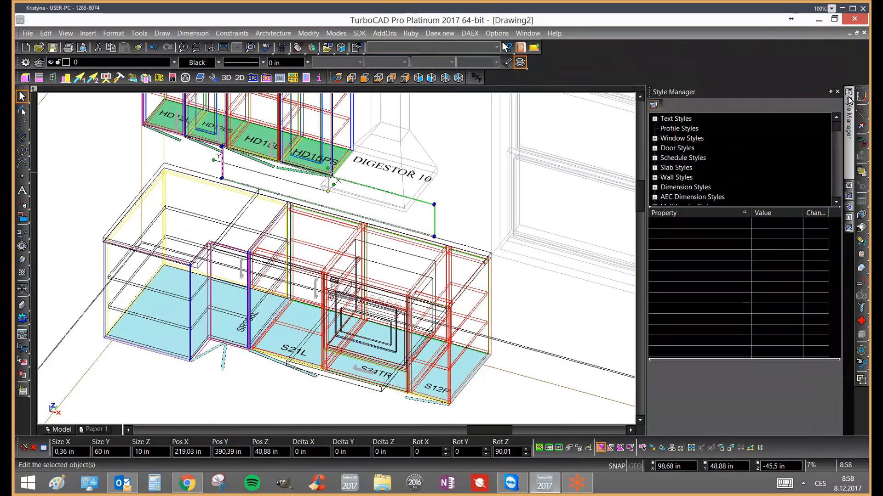
left_click(849, 186)
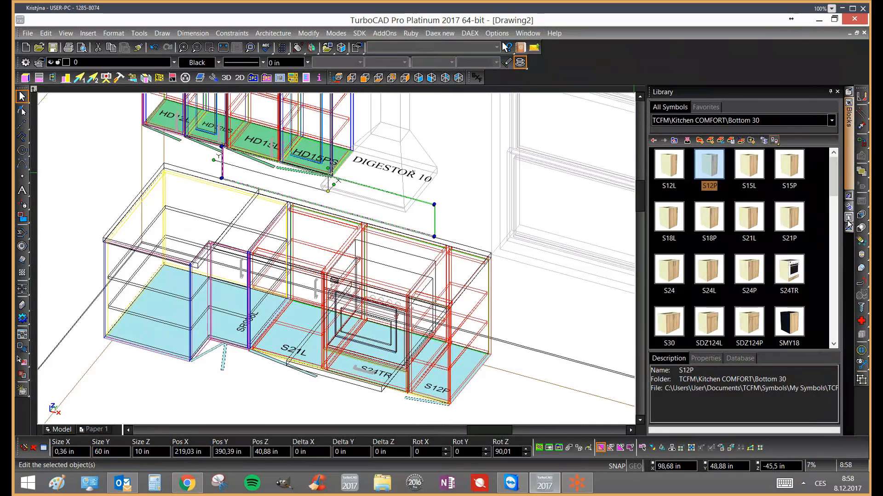
left_click(849, 220)
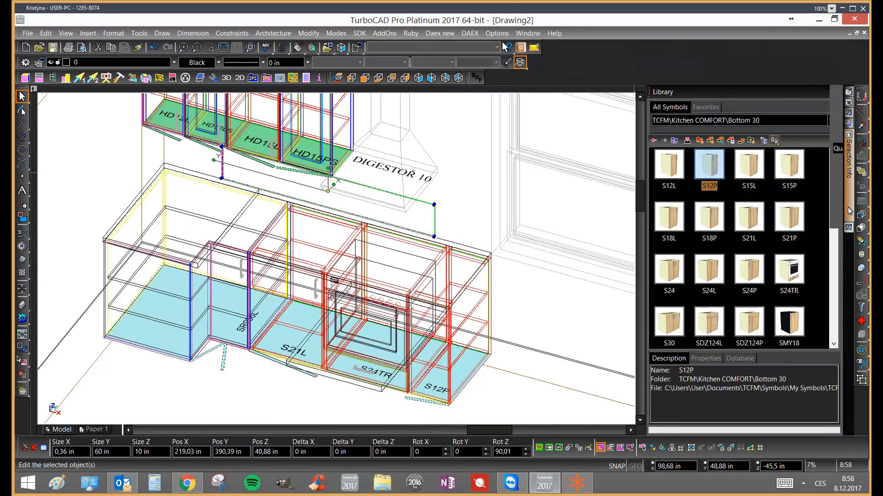
left_click(848, 227)
mouse_move(850, 135)
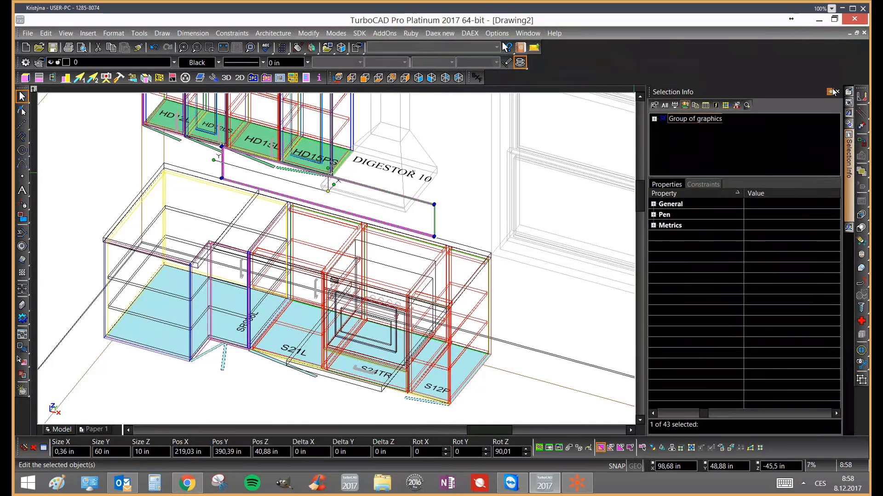
left_click(830, 92)
left_click(665, 118)
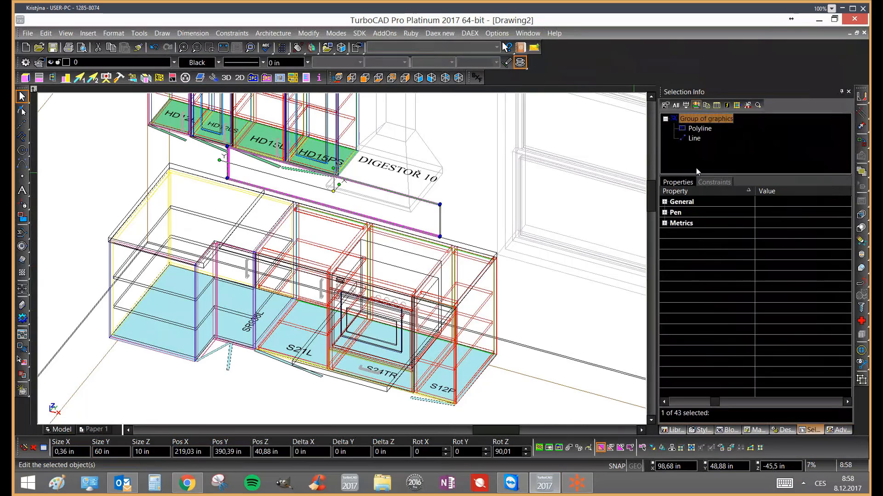
Reselect the back panel among the overlapping groups and inspect its component objects in Selection Info
left_click(460, 212)
left_click(422, 232)
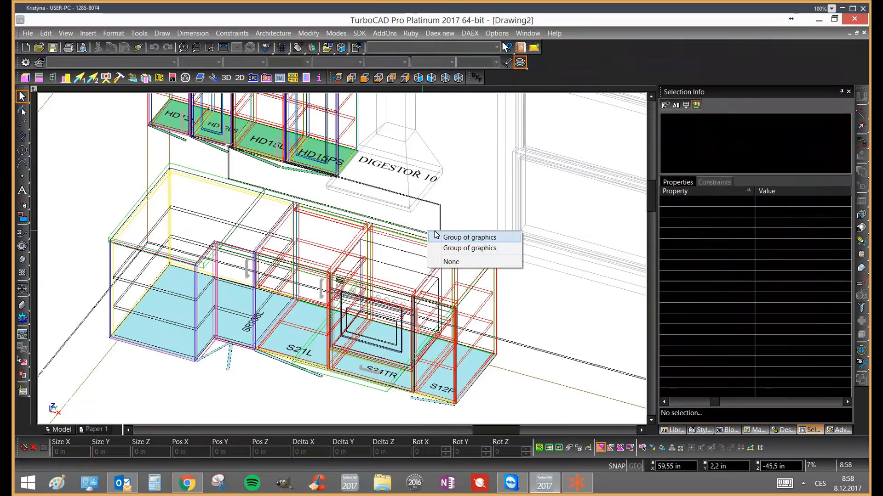
left_click(460, 248)
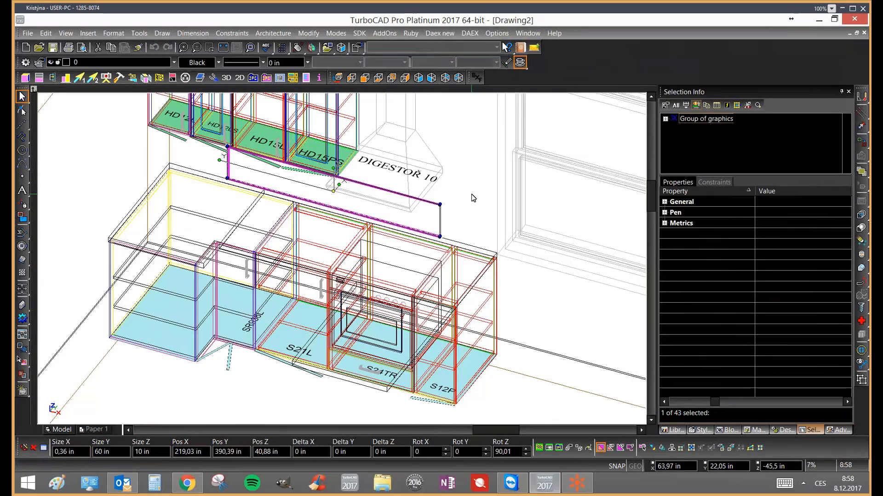
left_click(425, 258)
left_click(418, 234)
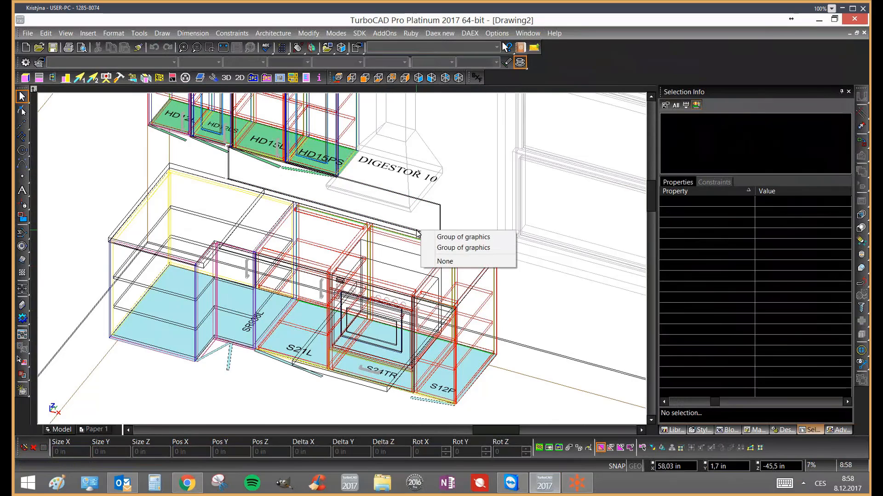
left_click(448, 248)
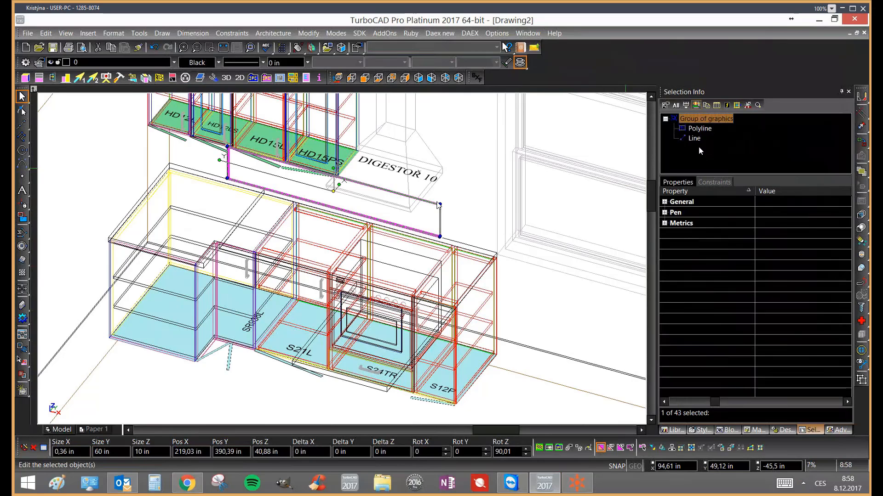
left_click(448, 197)
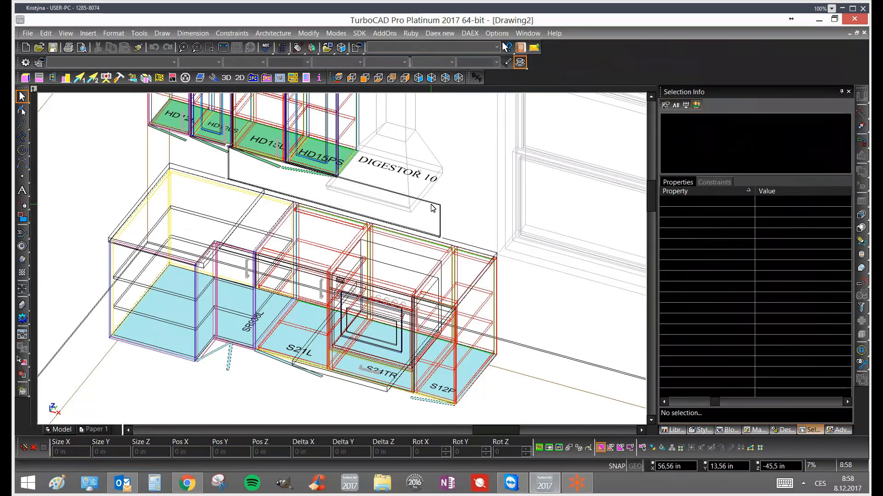
left_click(431, 205)
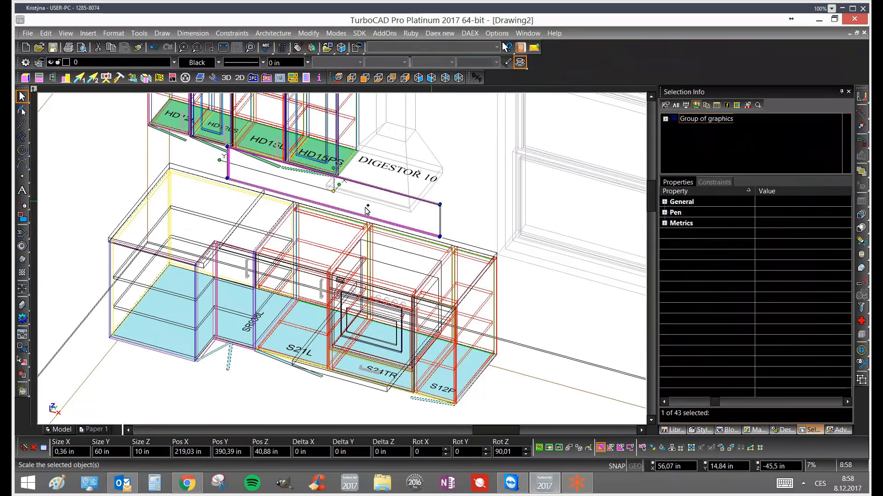
scroll(367, 210, "down", 5)
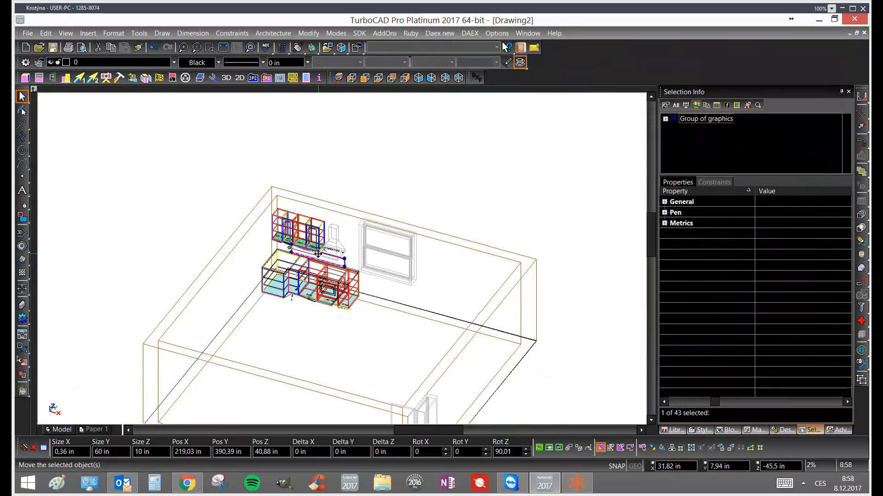
Place a copy of the back panel outside the room at about X 228, Y 483, Z 102 in and deselect it
left_click(317, 254)
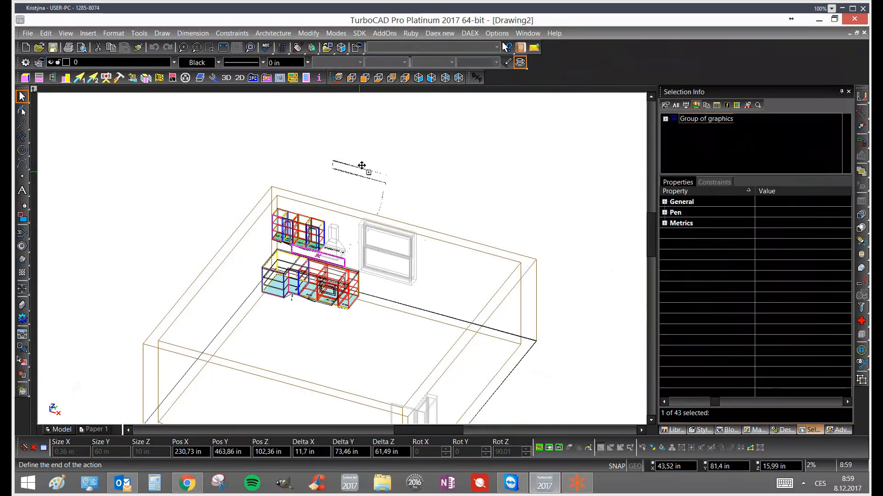
left_click(364, 161)
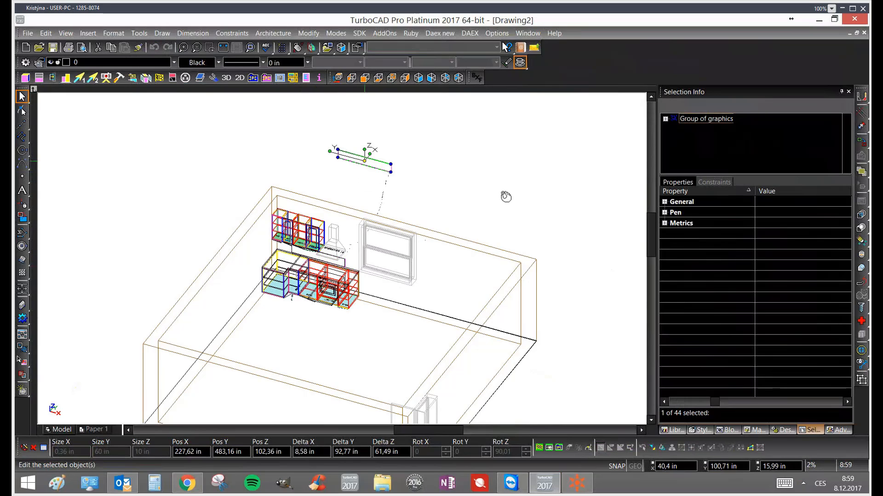
left_click(459, 192)
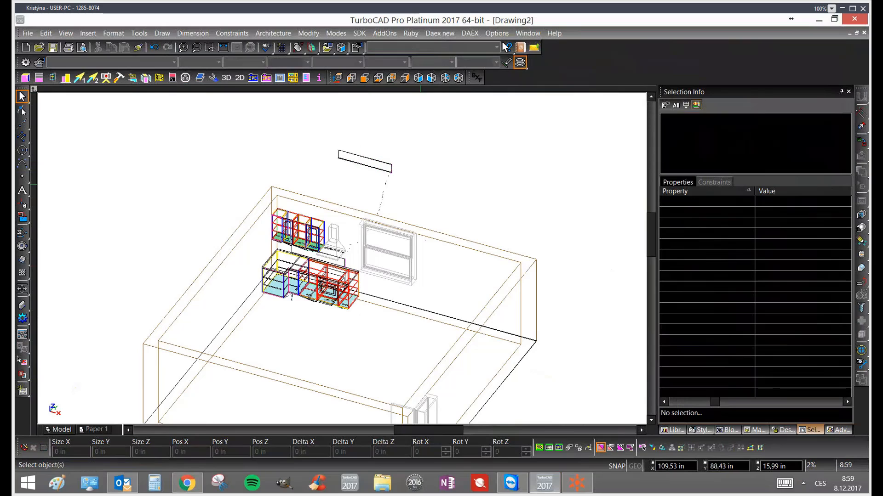
Explode the copied back panel and move its polyline away from the line, to about X 341, Y 482, Z 107 in
left_click(389, 173)
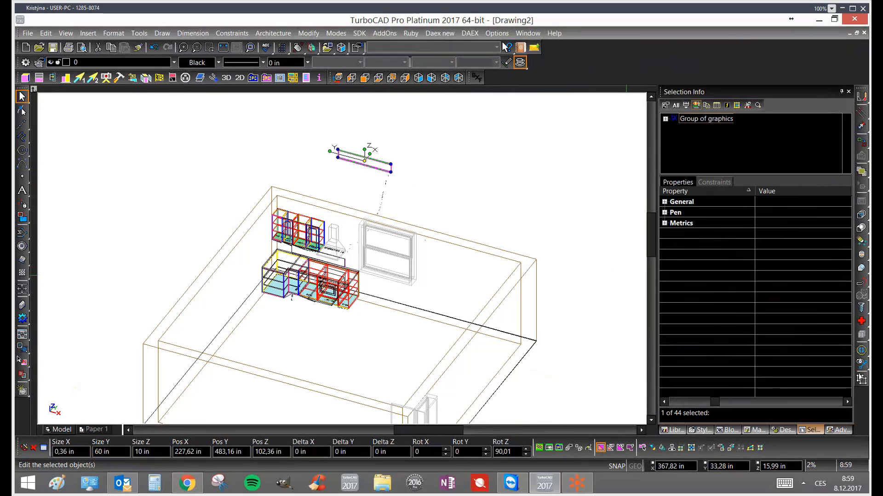
left_click(861, 380)
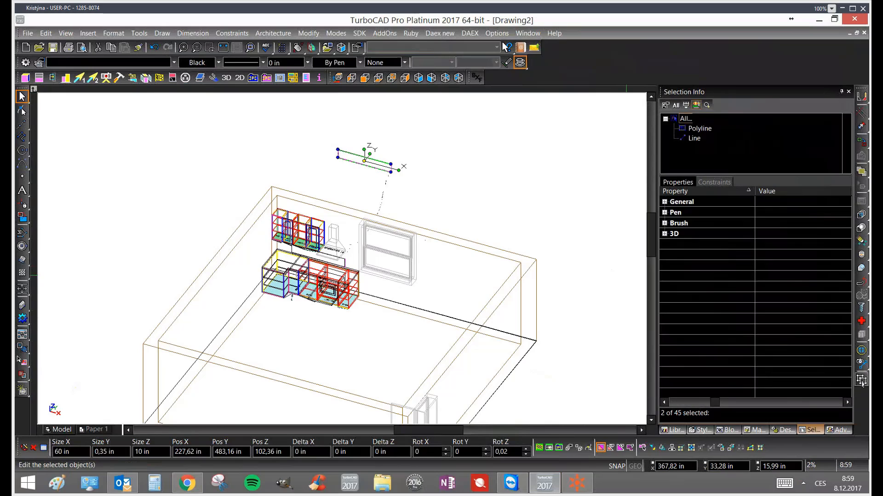
left_click(390, 173)
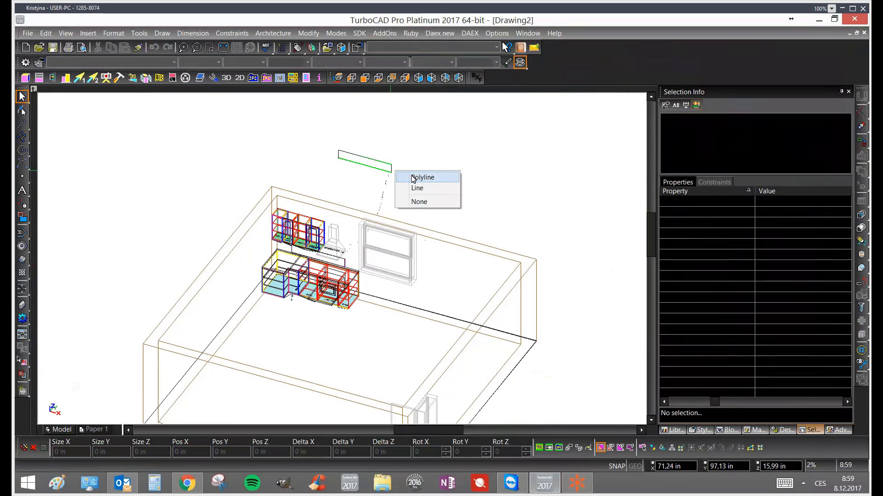
left_click(404, 177)
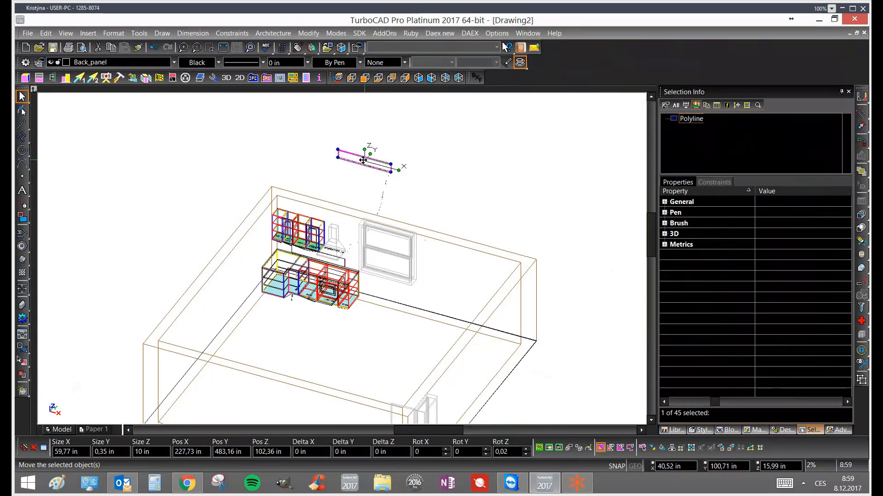
left_click_drag(465, 185, 465, 185)
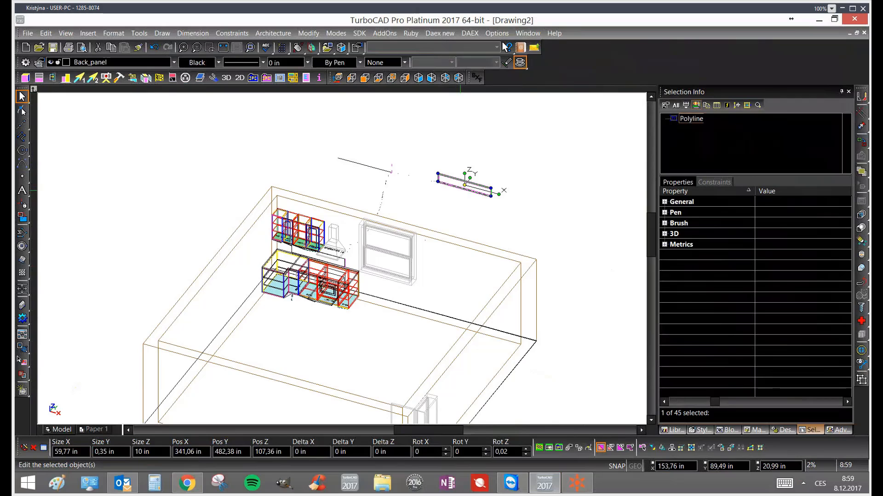
Examine the separated polyline's metrics and 3D properties in Selection Info, then deselect it
scroll(462, 187, "up", 2)
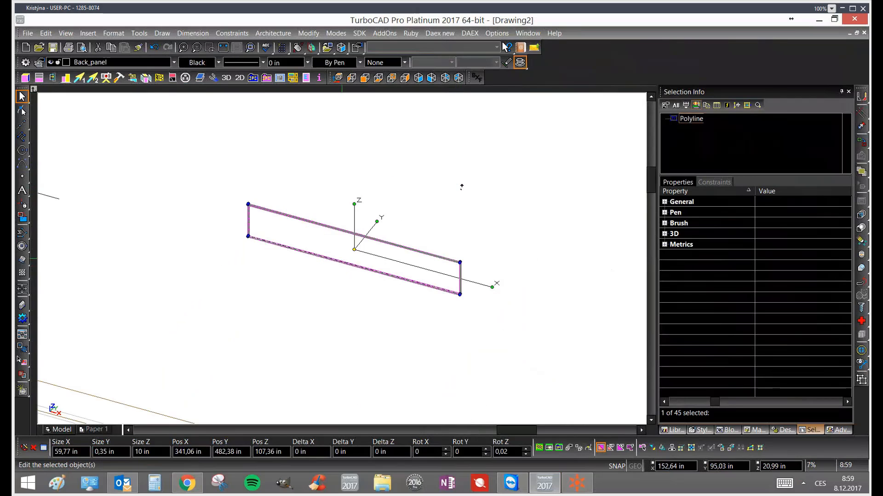
left_click(664, 245)
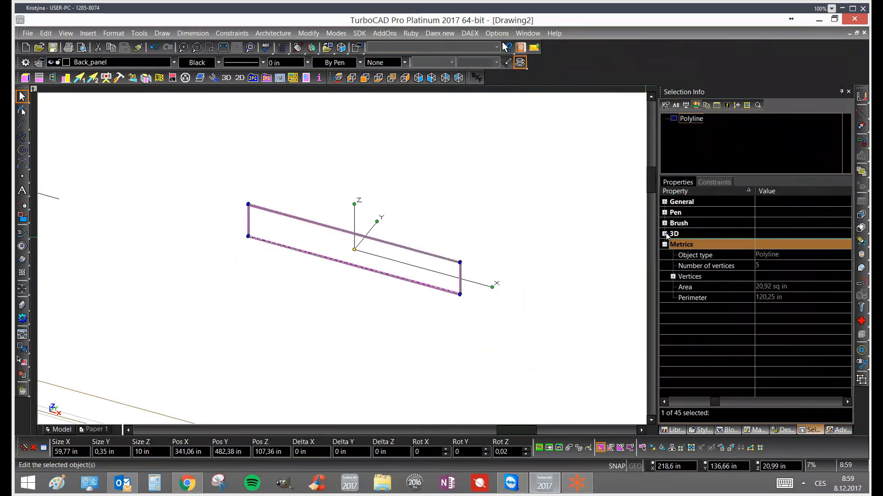
left_click(665, 234)
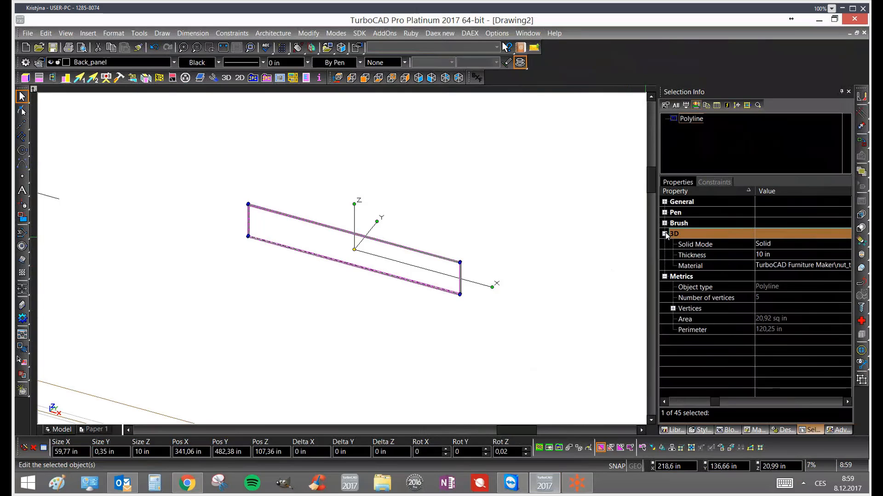
left_click(514, 233)
Switch to the SW isometric view and examine the kitchen's back panel, cabinets and room corner from several angles
scroll(504, 247, "down", 2)
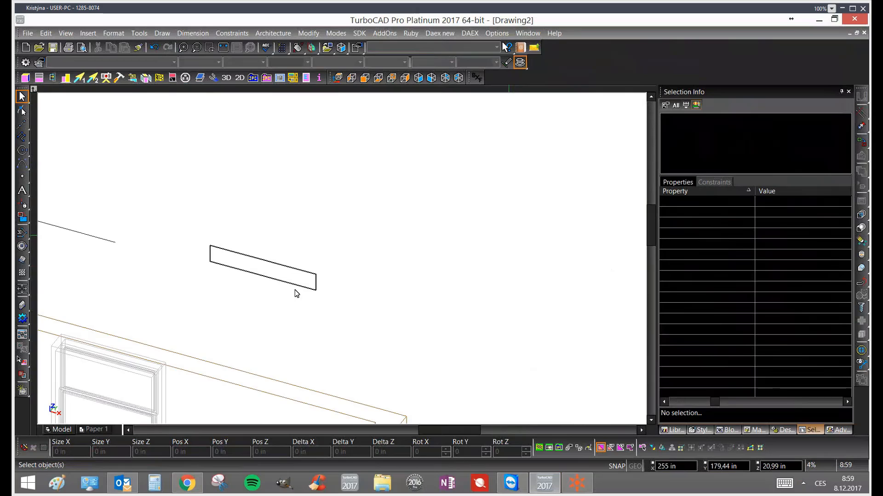
scroll(231, 277, "down", 2)
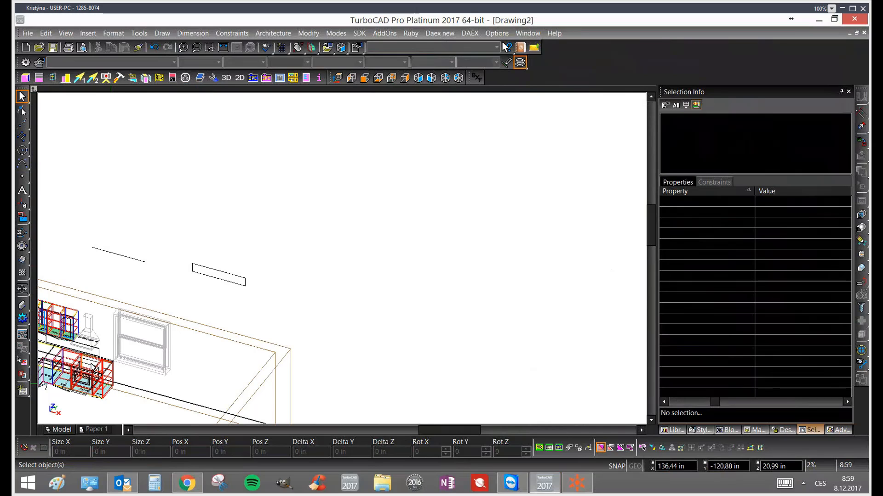
middle_click_drag(341, 247, 288, 267, "shift")
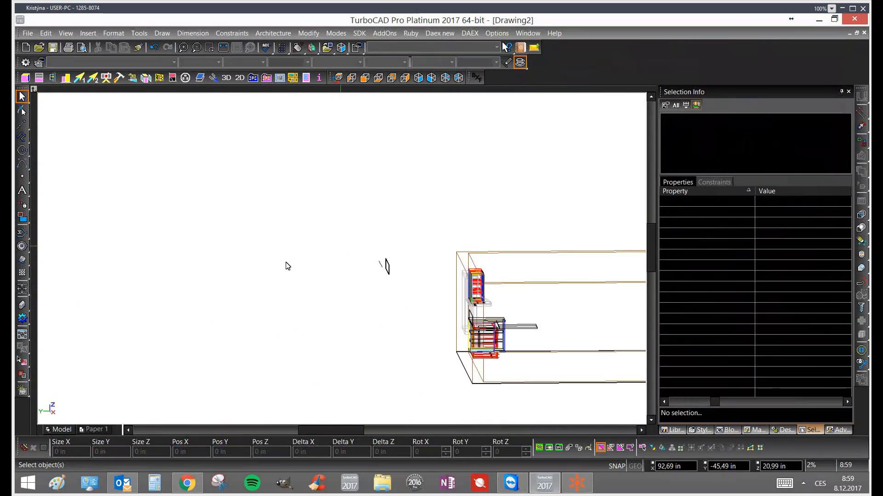
middle_click_drag(551, 333, 380, 220, "shift")
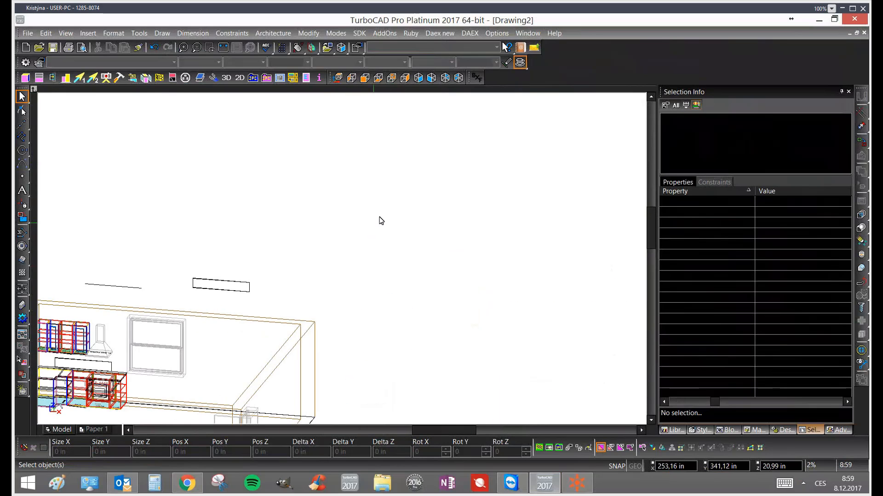
right_click(435, 192)
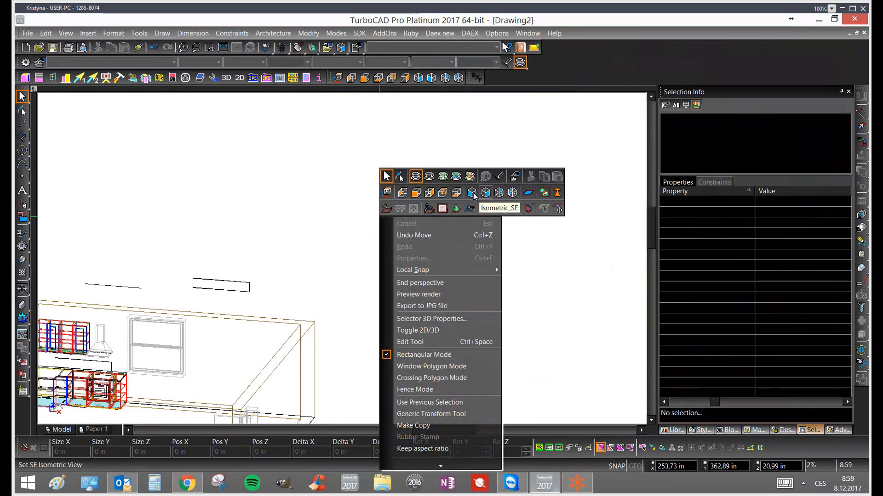
left_click(474, 196)
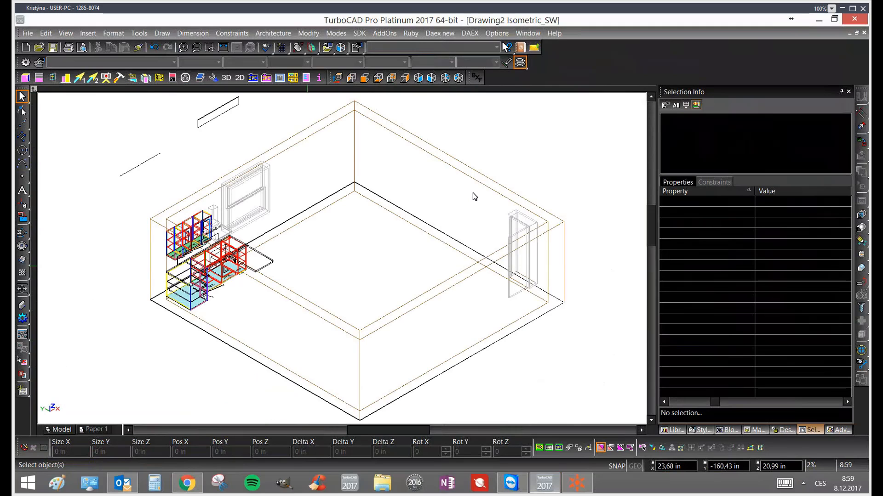
middle_click_drag(473, 193, 352, 265, "shift")
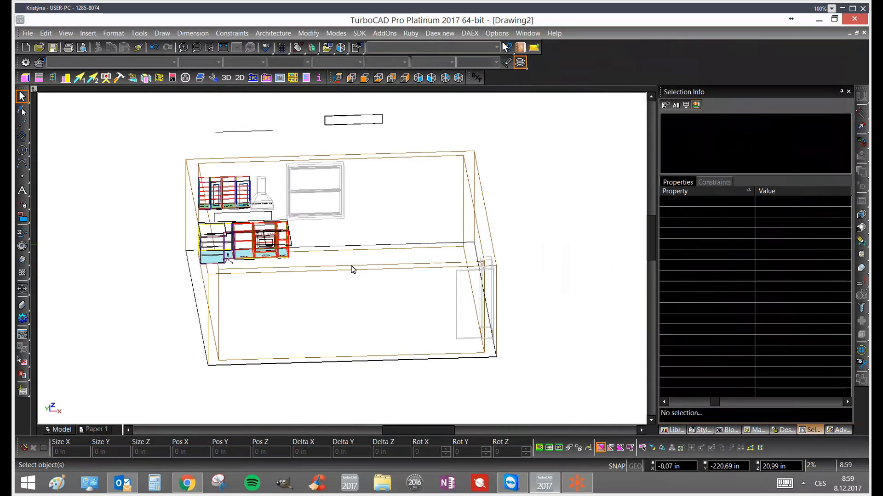
scroll(350, 296, "up", 3)
scroll(352, 299, "up", 3)
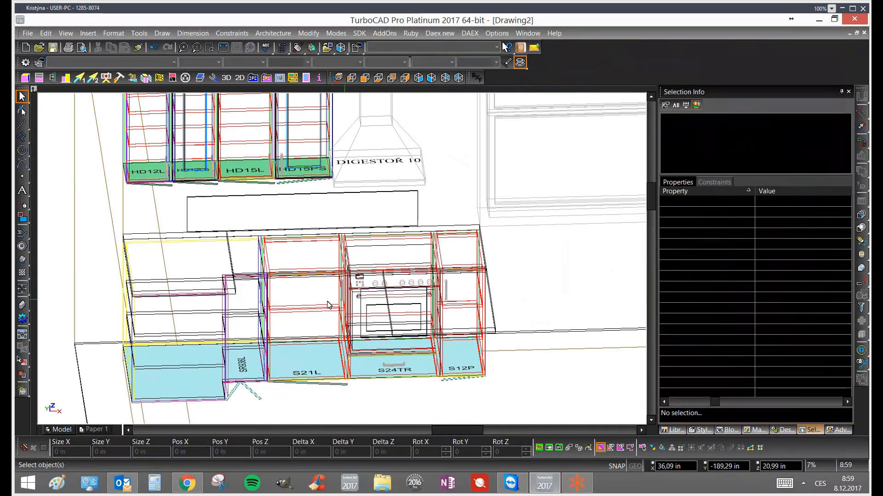
middle_click_drag(329, 305, 327, 305, "shift")
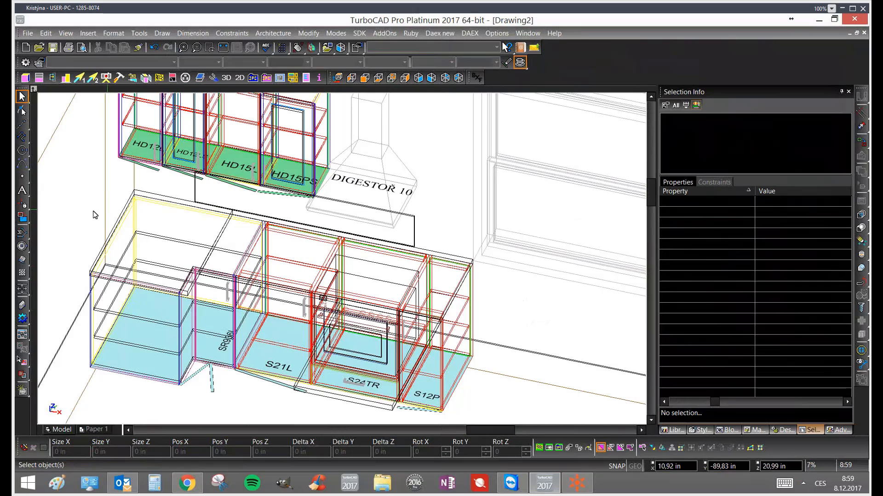
middle_click_drag(77, 205, 369, 276, "shift")
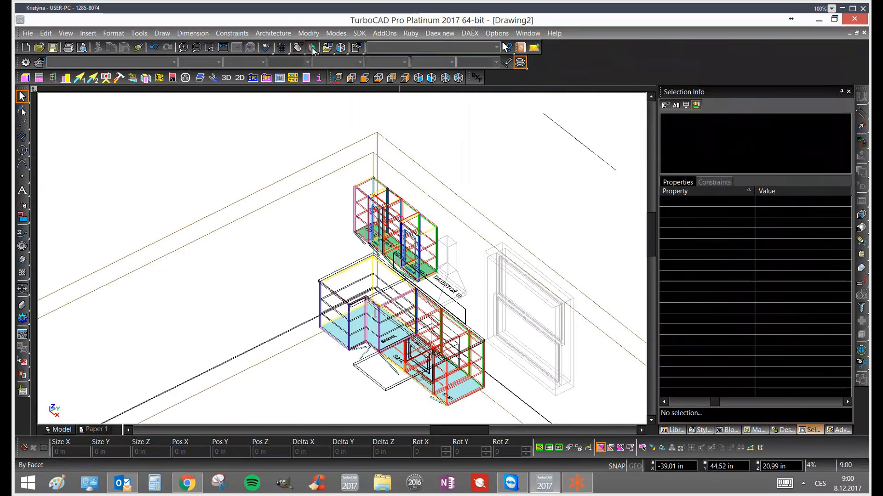
Set the workplane by facet on the inner face of the wall adjoining the back panel's wall
left_click(312, 48)
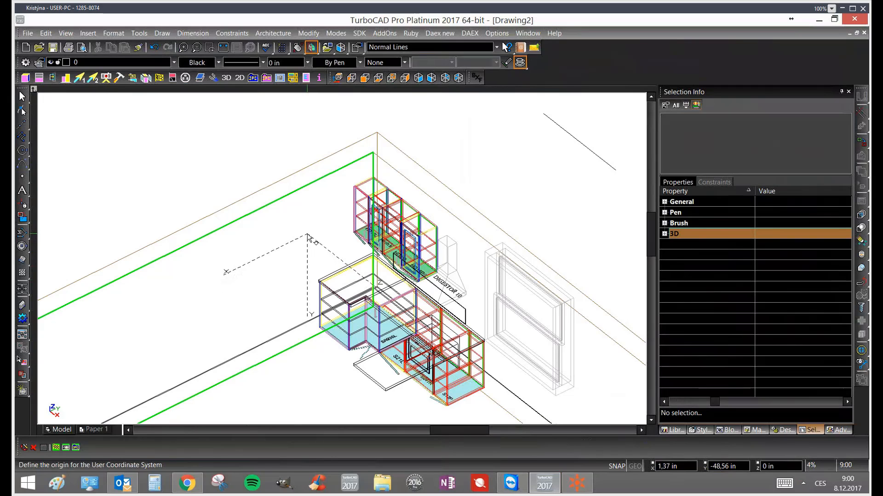
left_click(308, 236)
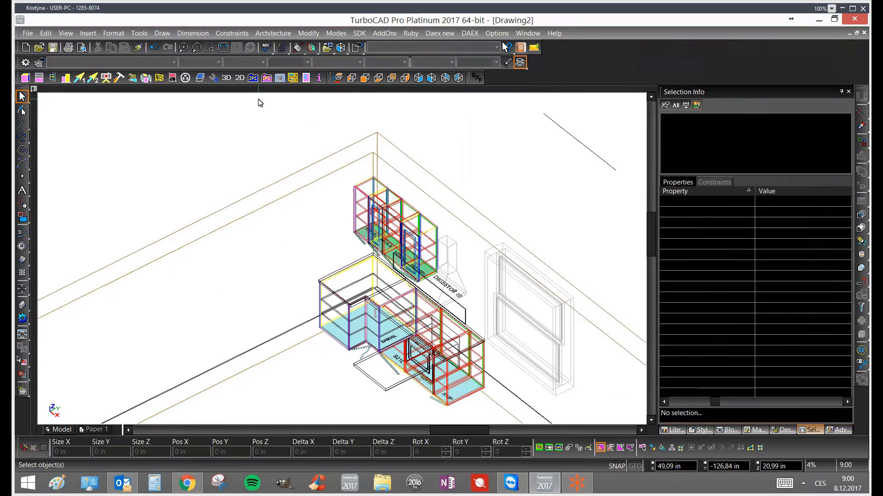
left_click(312, 48)
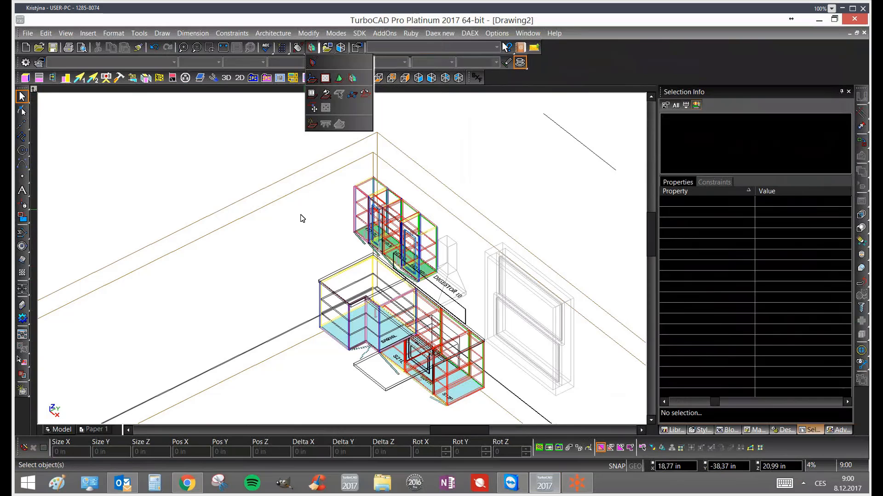
left_click(352, 78)
left_click(310, 257)
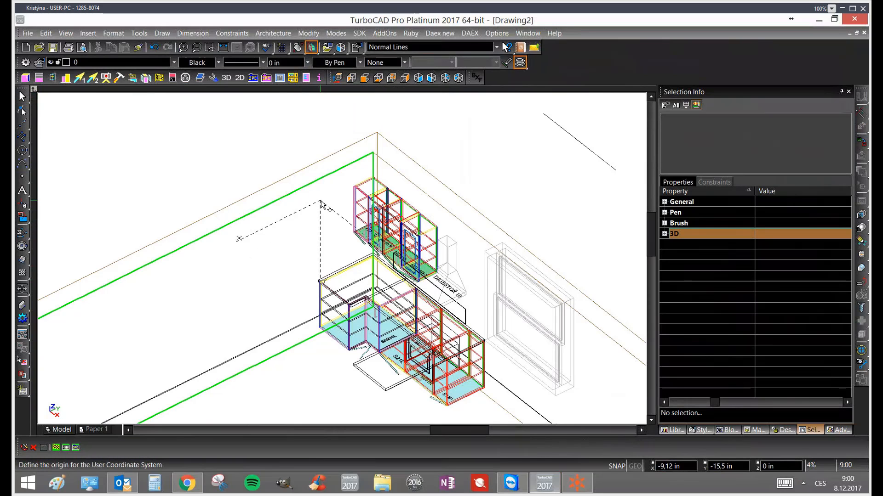
left_click(321, 219)
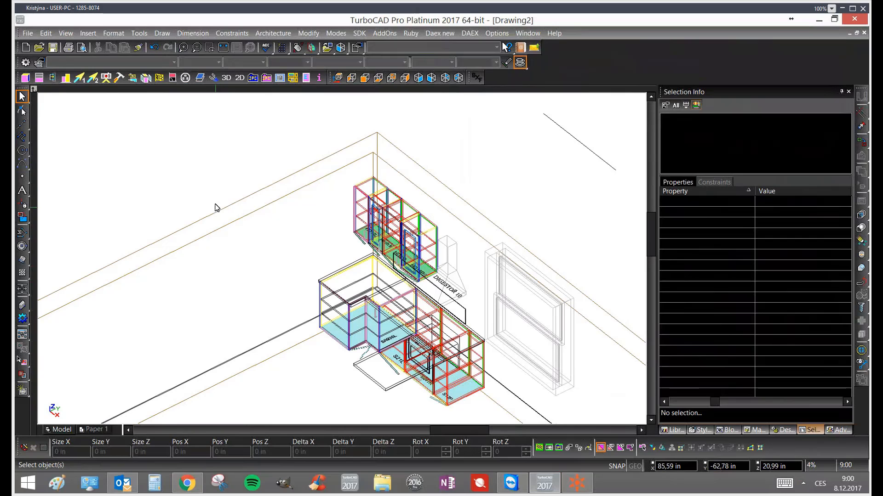
Start a polyline at the worktop's outer rear corner and draw its first edge along the wall to the room corner, about 36 in long
left_click(22, 138)
left_click(36, 241)
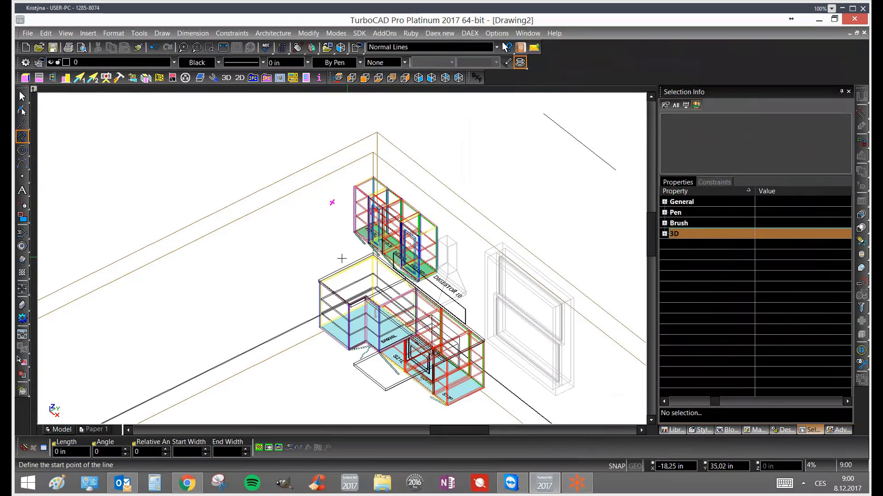
scroll(350, 258, "up", 2)
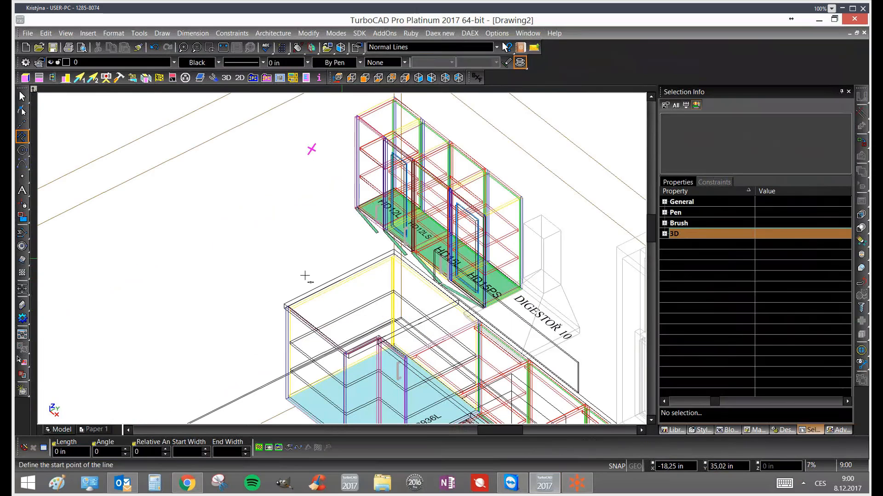
scroll(305, 276, "up", 4)
left_click(249, 340)
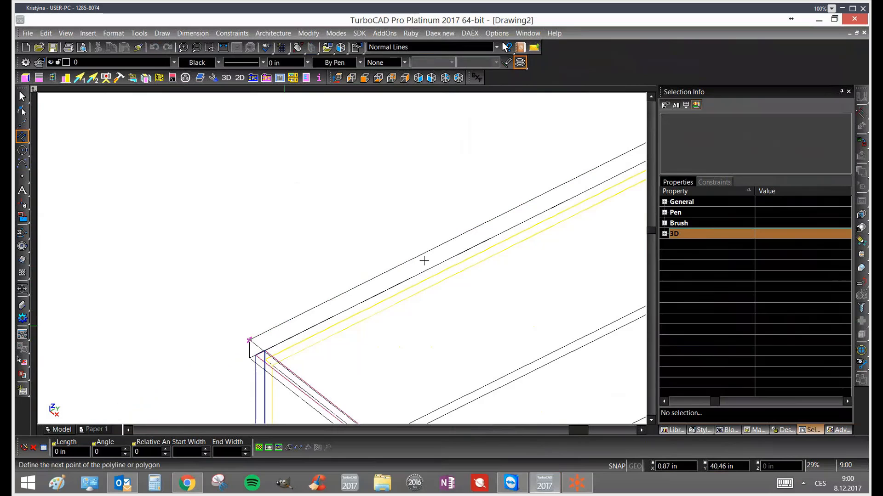
scroll(355, 255, "down", 2)
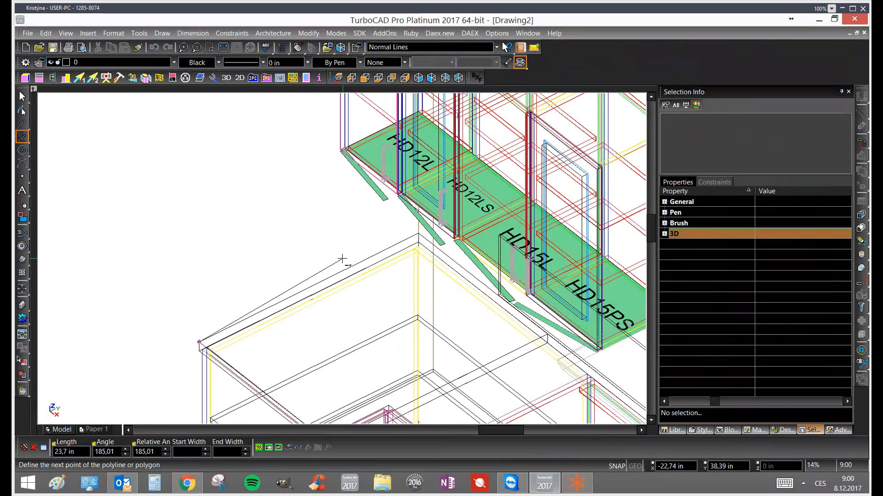
middle_click_drag(354, 239, 301, 245)
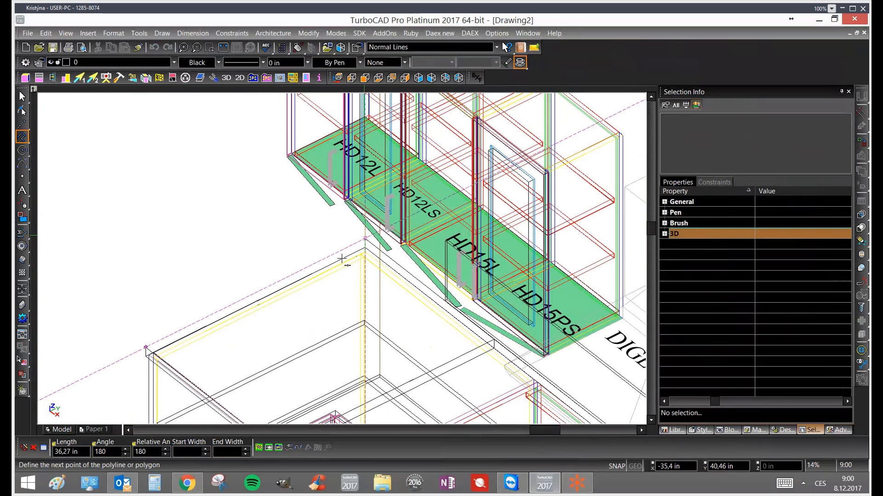
scroll(342, 259, "up", 2)
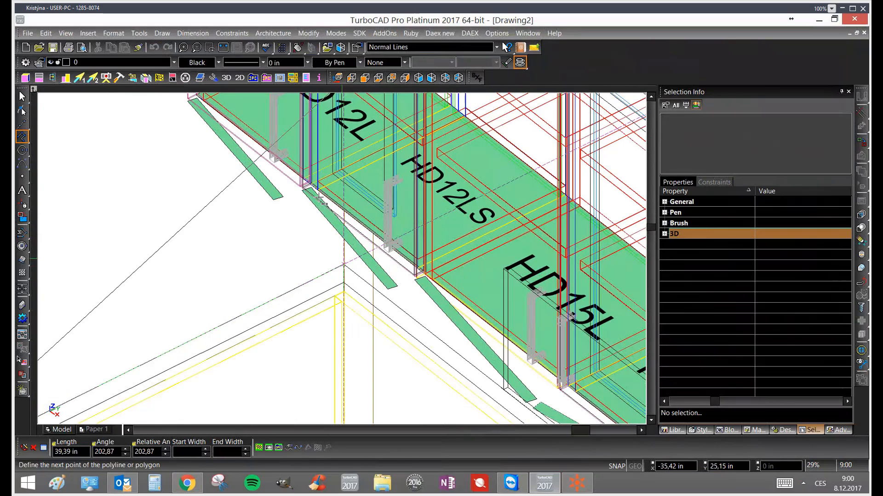
scroll(302, 293, "down", 2)
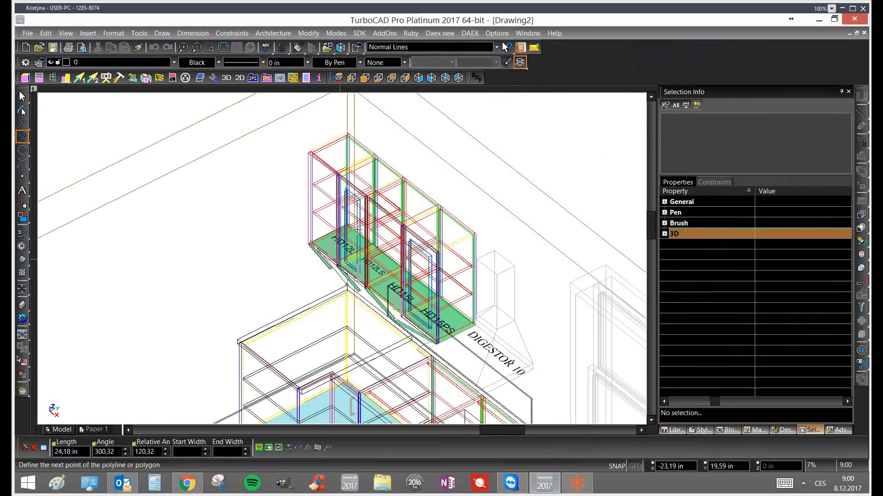
Complete the polyline with two freehand vertices on the wall above the worktop and close it at its start, forming a slanted four-sided outline
middle_click_drag(357, 231, 302, 283, "ctrl")
scroll(302, 283, "up", 2)
mouse_move(372, 253)
middle_mouse_down("ctrl")
mouse_move(325, 252)
mouse_move(395, 252)
mouse_move(538, 220)
mouse_move(561, 262)
mouse_move(479, 277)
mouse_move(441, 196)
mouse_move(381, 198)
middle_mouse_up("ctrl")
scroll(381, 198, "down", 2)
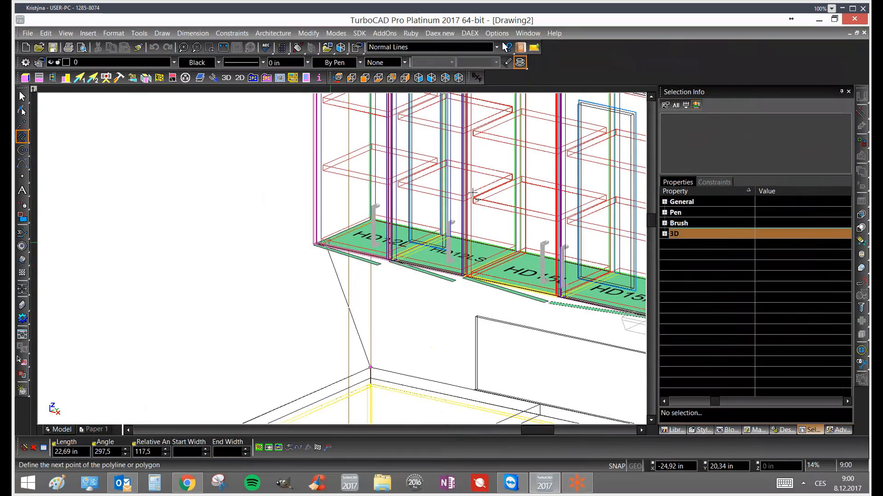
middle_click_drag(404, 311, 318, 267, "ctrl")
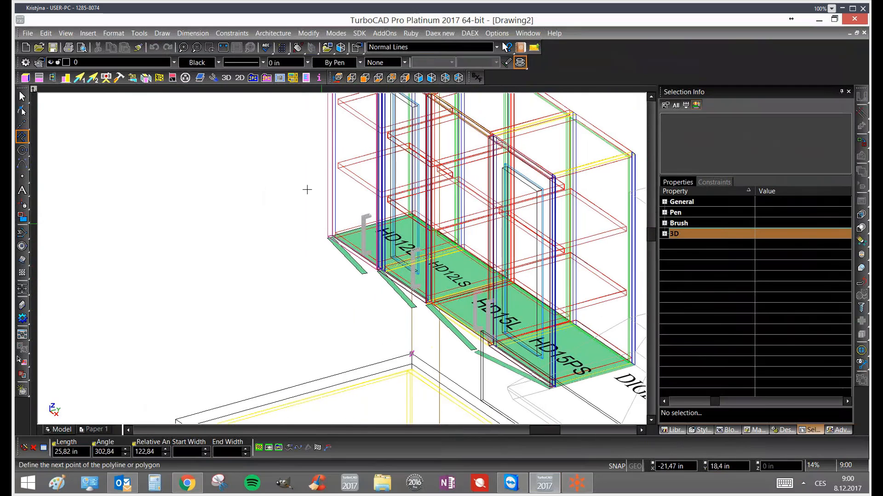
left_click(279, 158)
left_click(102, 272)
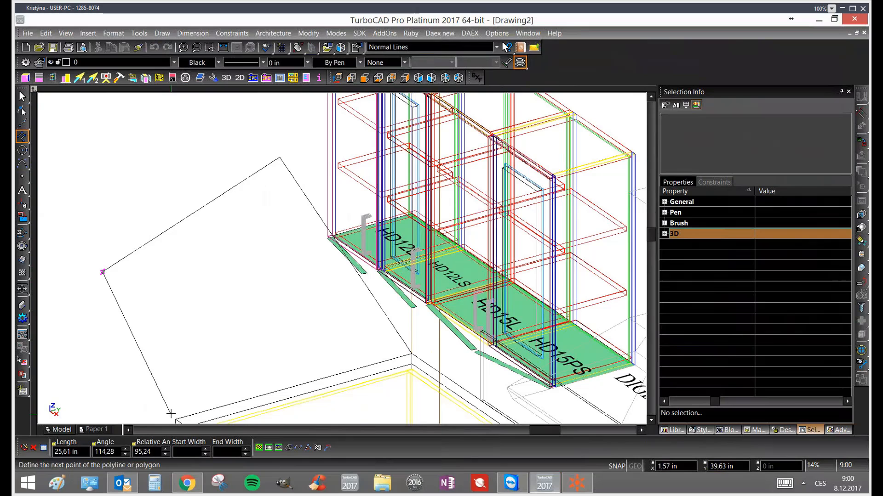
scroll(349, 276, "down", 3)
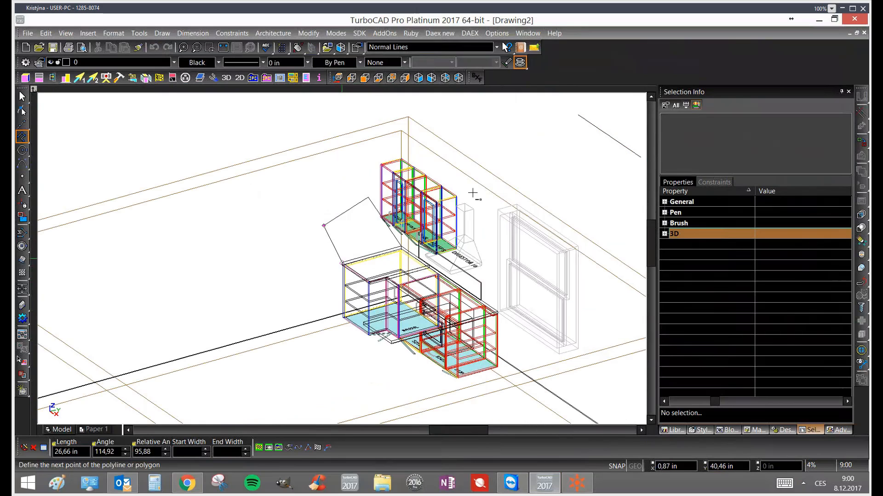
scroll(343, 267, "up", 2)
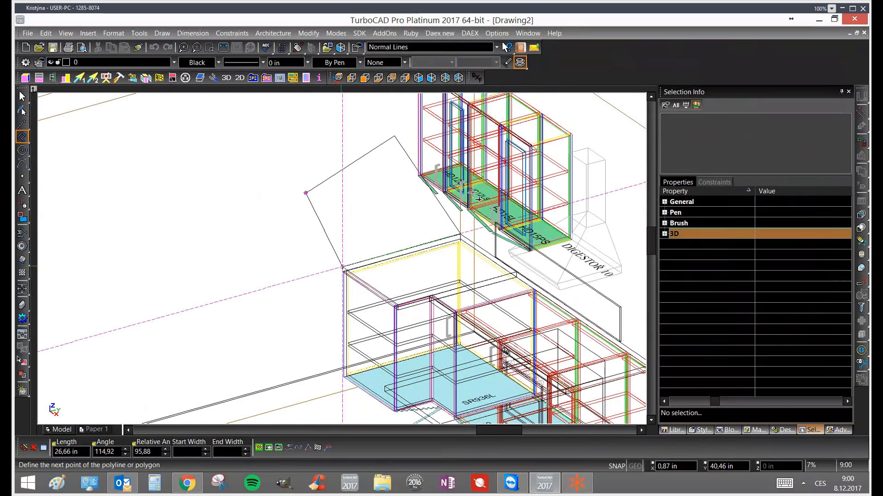
key("Return")
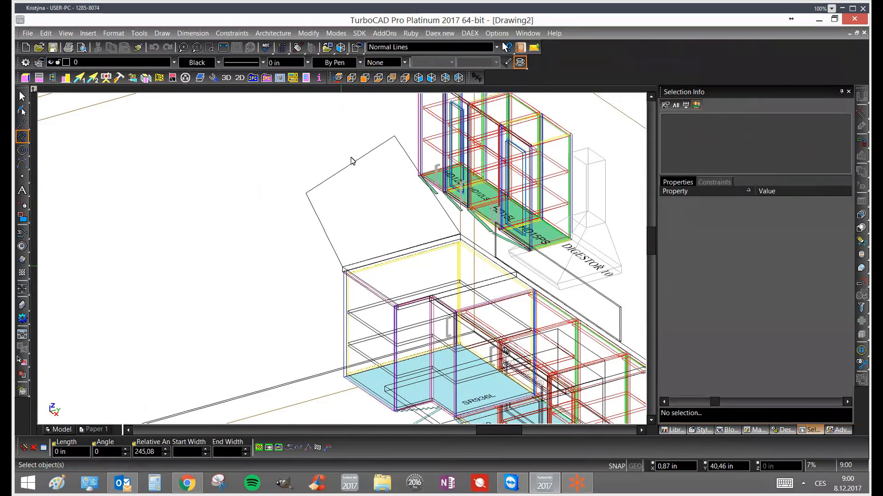
Generate a Tiling length element from the slanted polyline with the tiling-gloss-07 material in the Composition generator, then deselect it
left_click(352, 162)
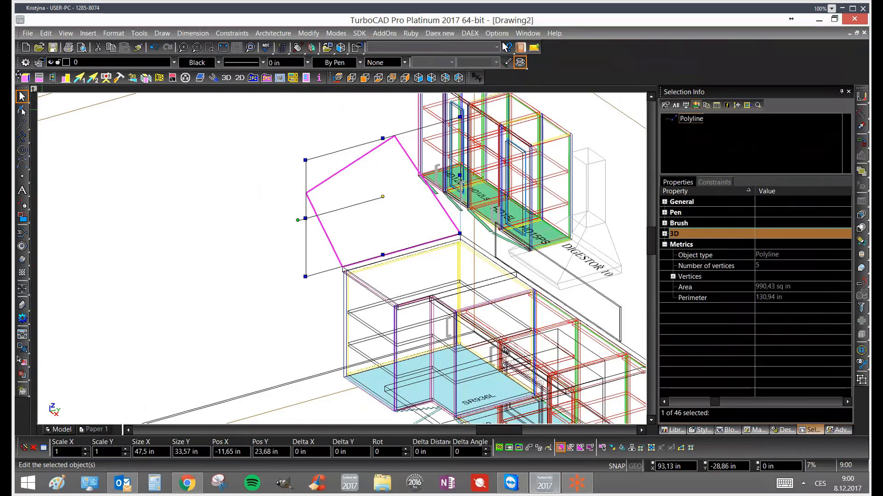
left_click(42, 82)
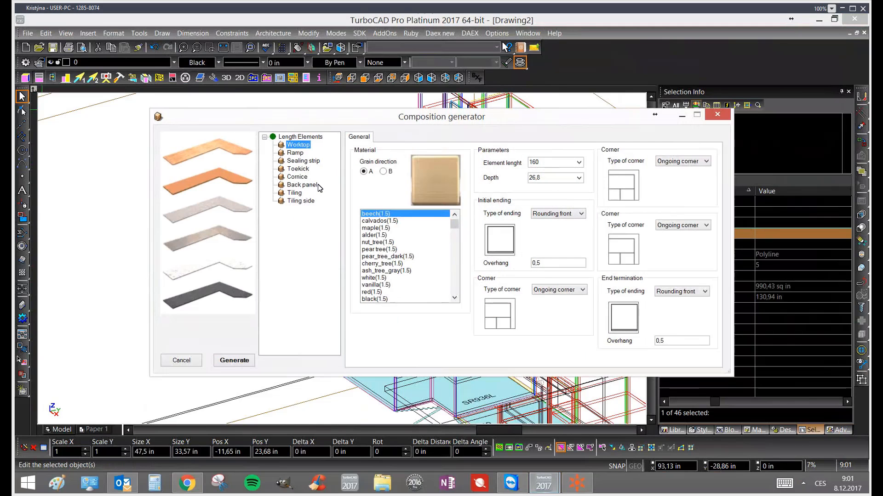
left_click(295, 193)
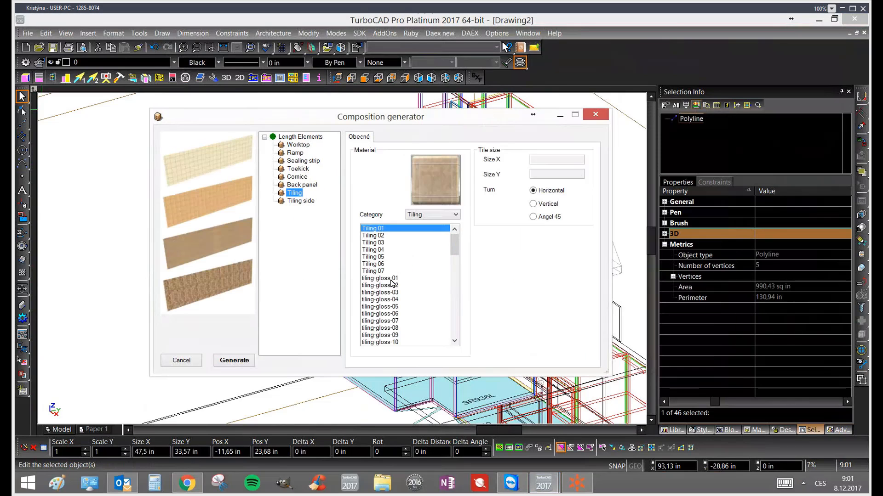
left_click(375, 257)
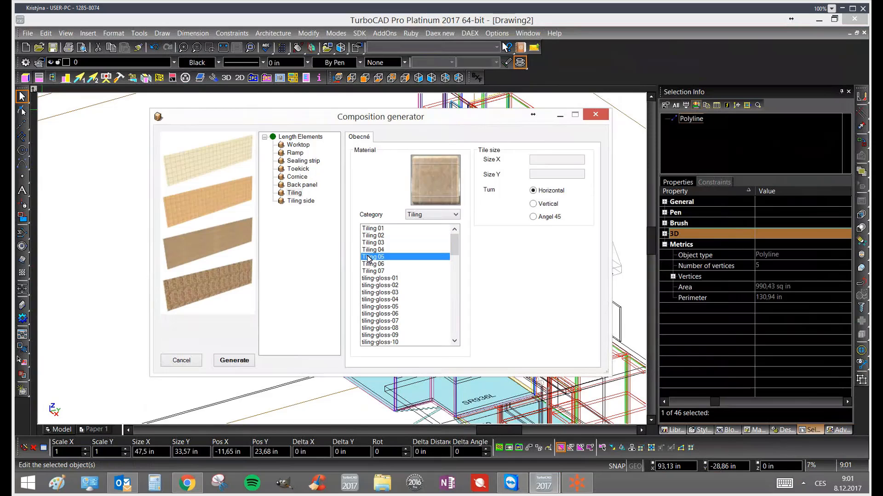
left_click(371, 285)
left_click(380, 307)
left_click(380, 321)
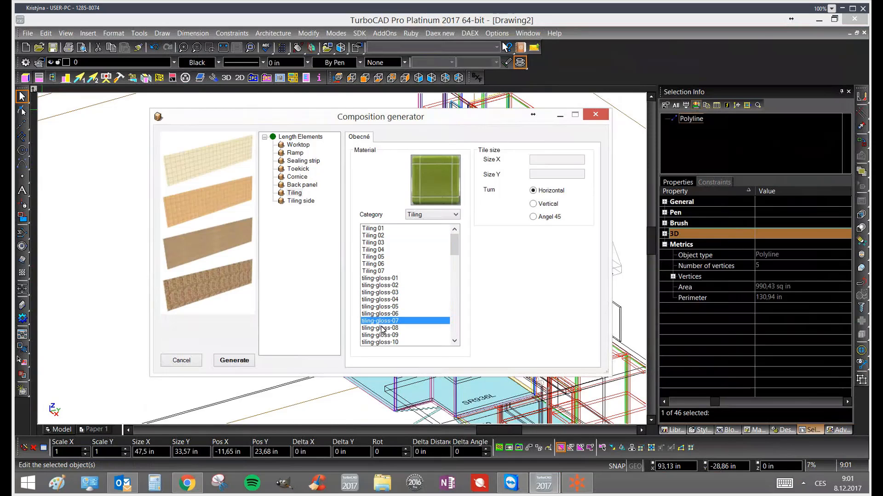
left_click(427, 216)
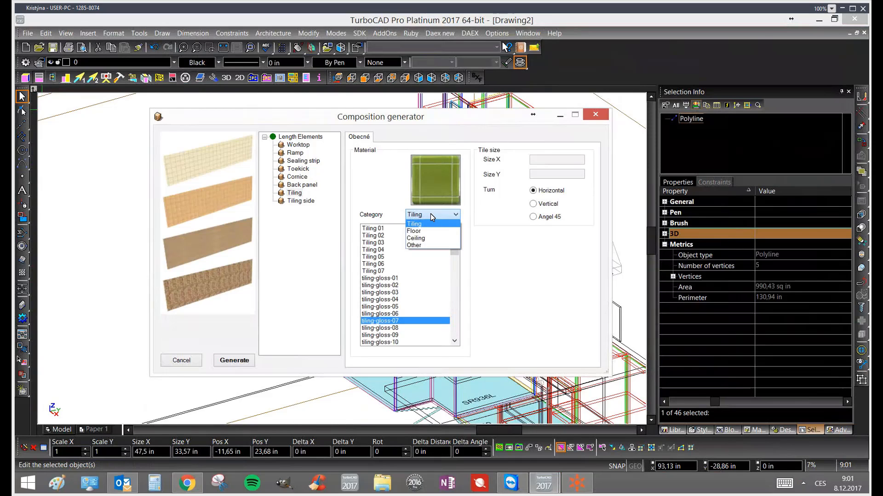
left_click(428, 216)
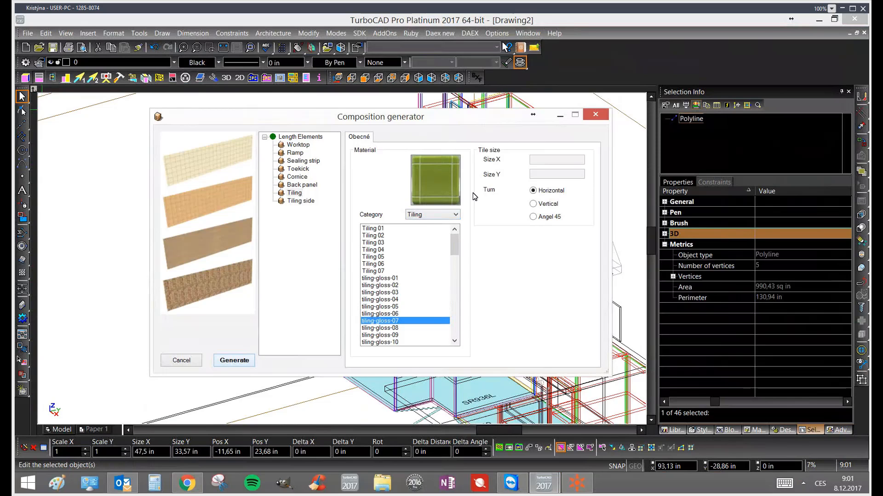
key("Return")
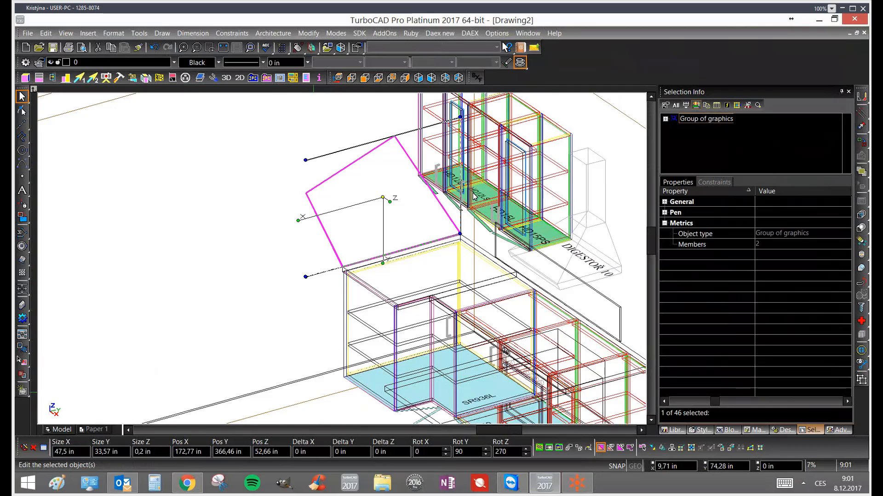
left_click(340, 409)
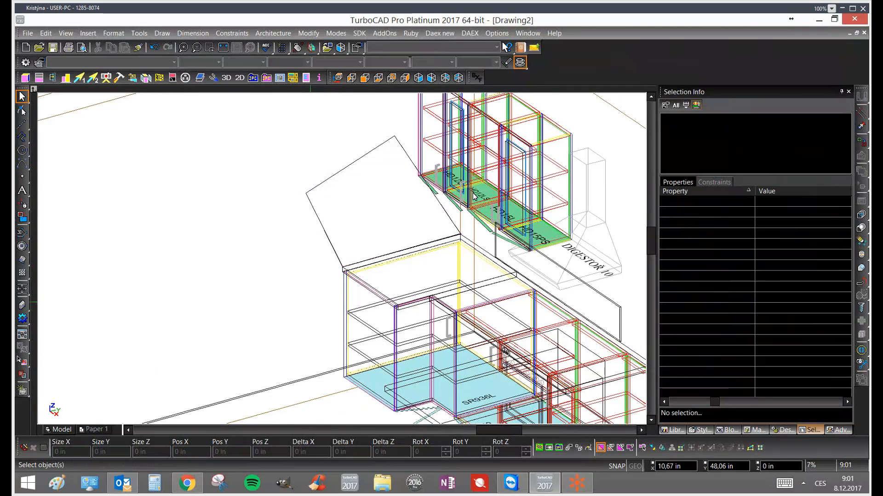
Render the kitchen to examine the tiling on the wall above the worktop, then return to wireframe
middle_click_drag(474, 197, 487, 193)
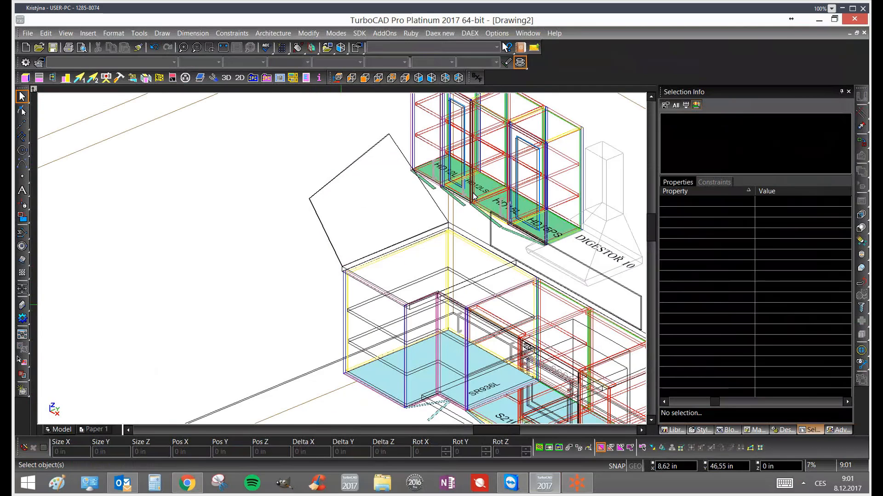
middle_click_drag(348, 312, 519, 69)
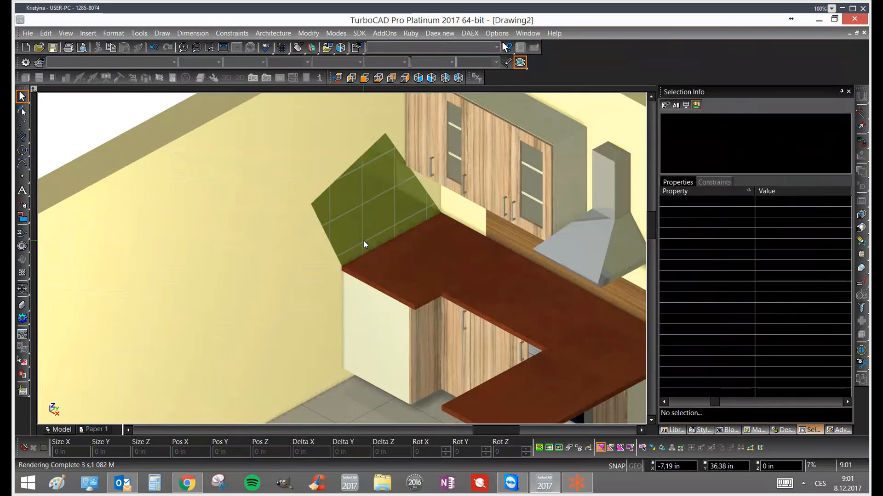
left_click(520, 62)
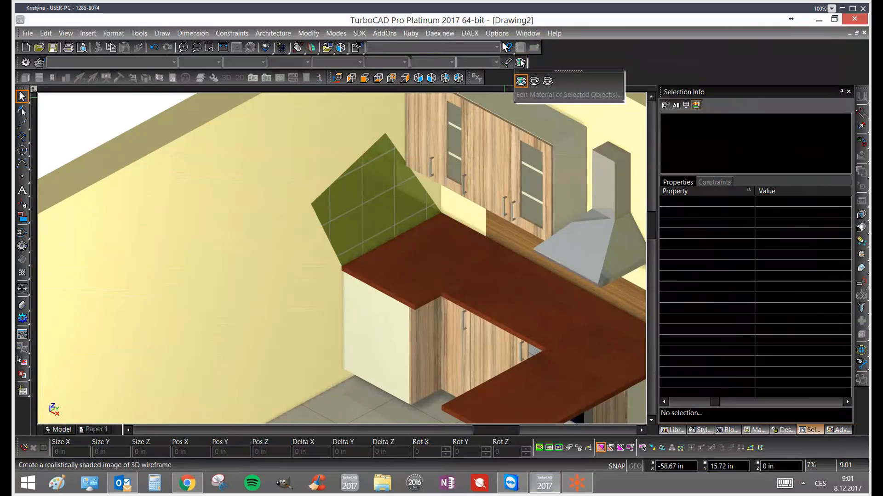
left_click(548, 82)
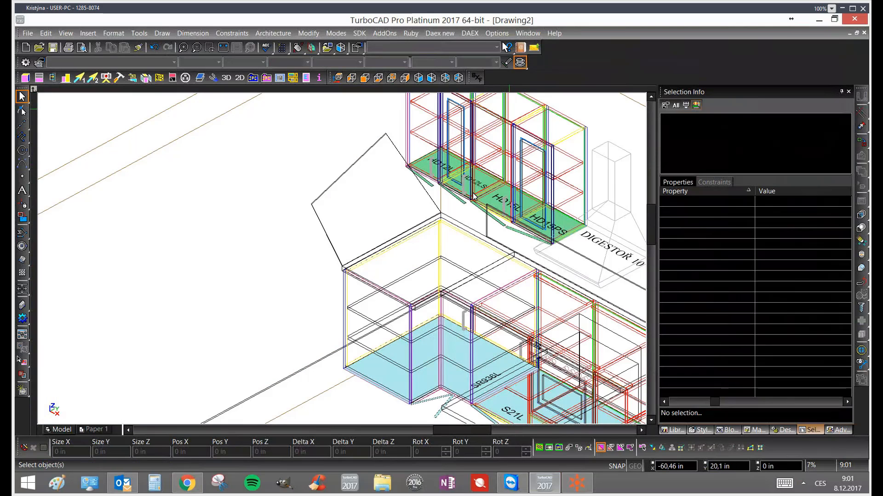
Set the workplane by facet on the top face of the wall-mounted upper cabinets
scroll(342, 259, "down", 1)
scroll(342, 259, "up", 1)
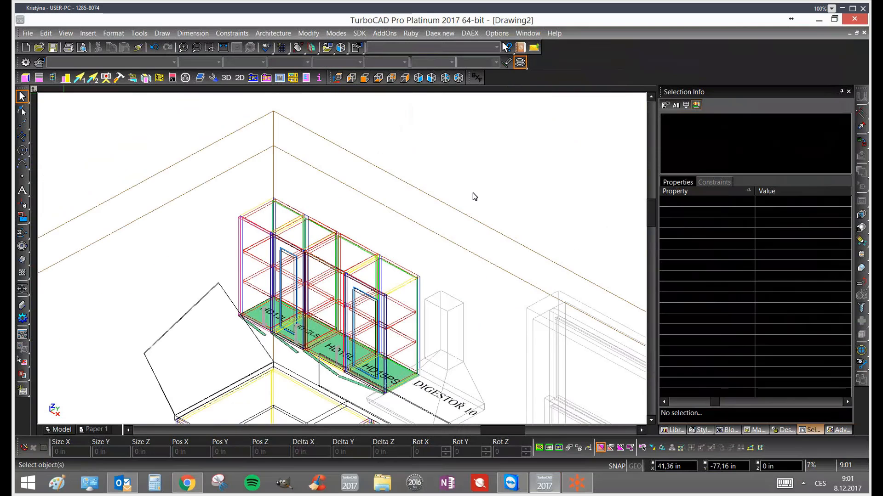
left_click(312, 49)
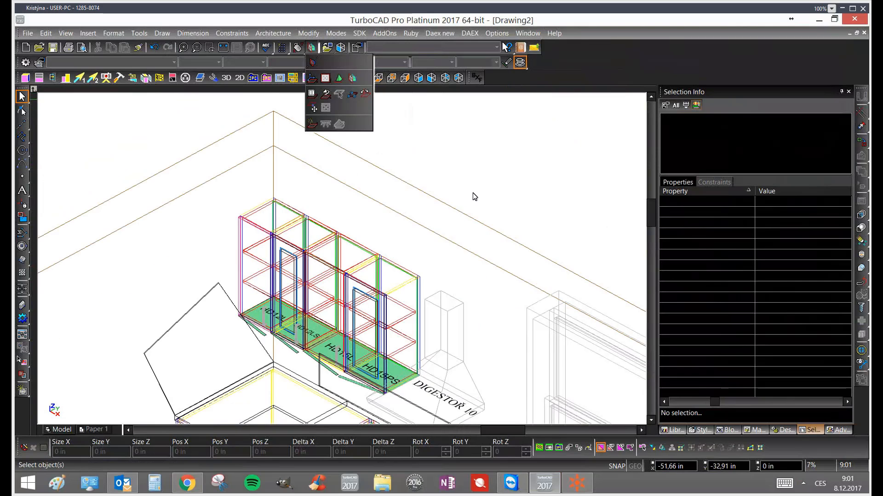
left_click(352, 79)
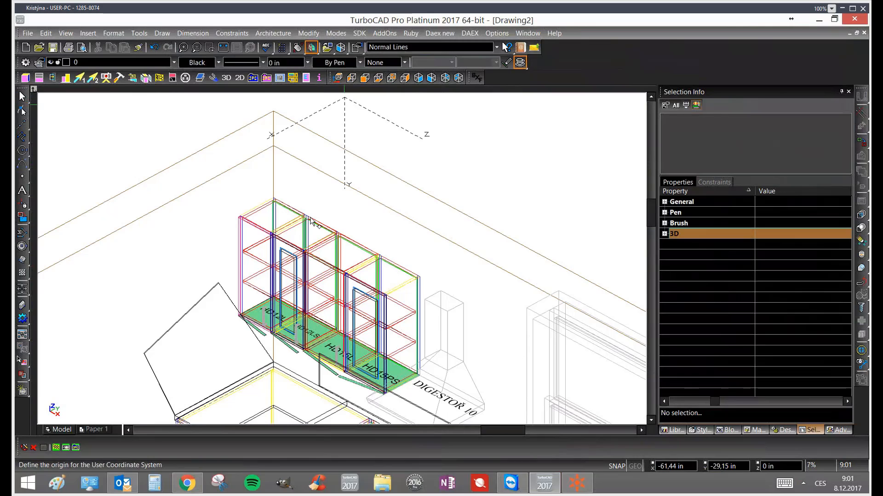
left_click(302, 234)
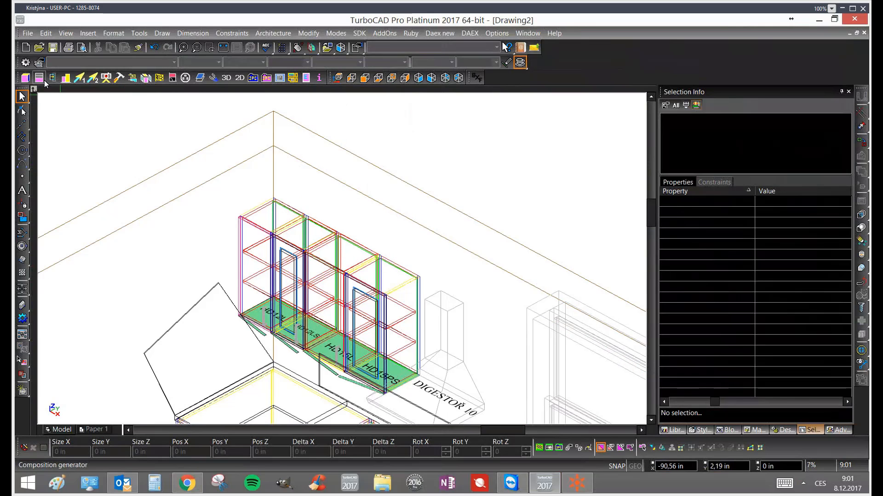
Draw a single line 53.5 in long along the top front edge of the upper cabinets, from outer corner to outer corner
left_click(21, 135)
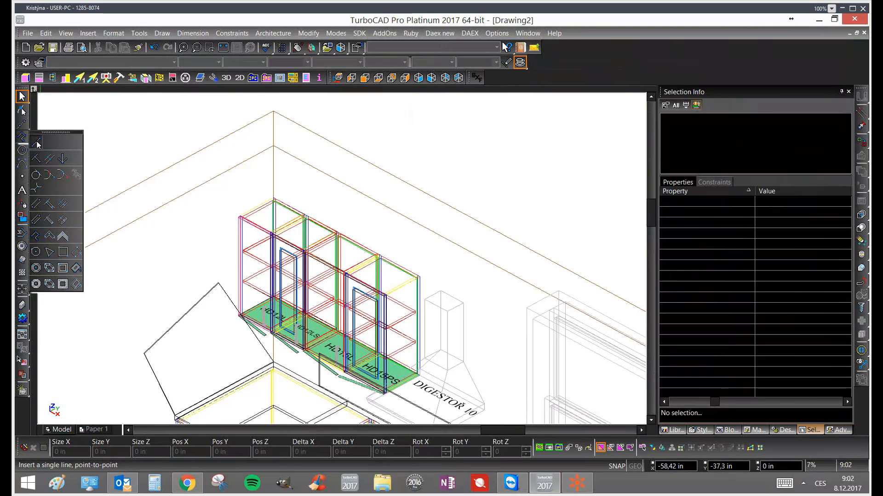
left_click(36, 142)
scroll(148, 137, "up", 1)
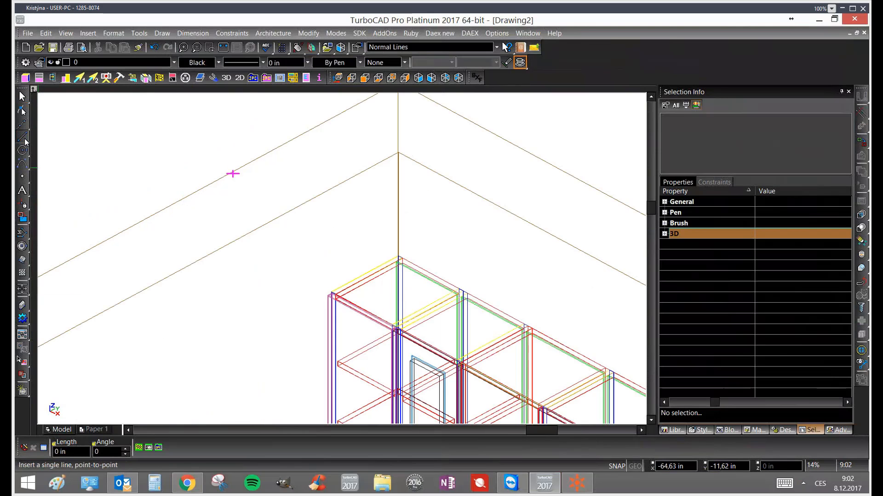
scroll(304, 350, "up", 1)
scroll(340, 258, "up", 4)
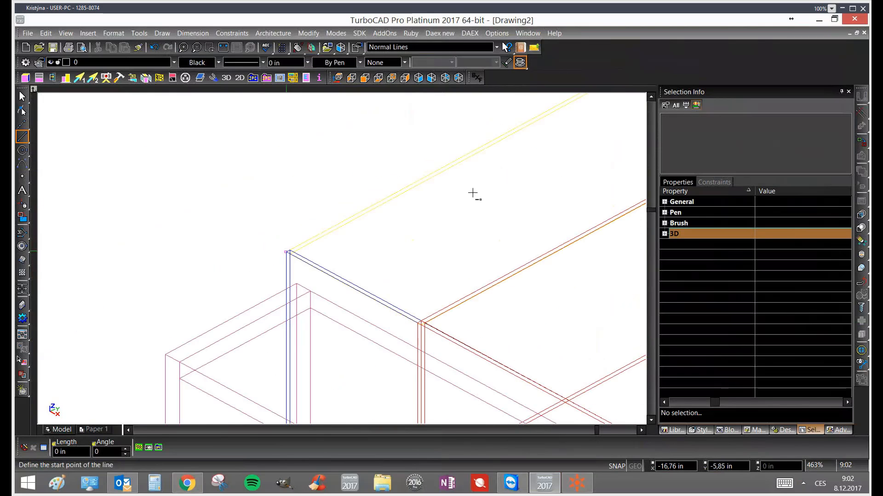
left_click(286, 251)
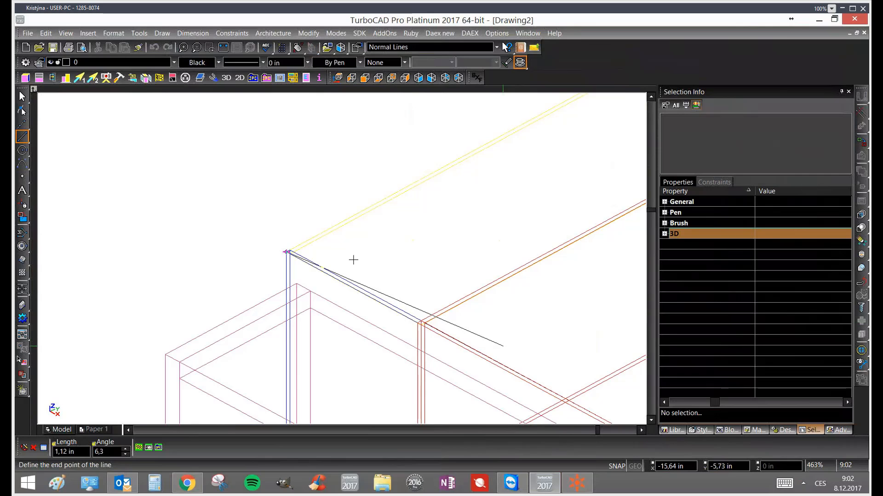
scroll(353, 259, "down", 5)
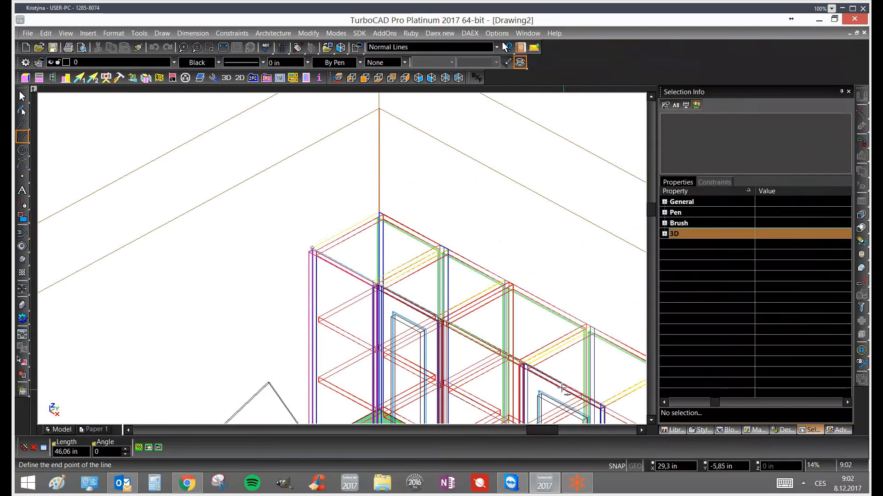
scroll(342, 259, "up", 3)
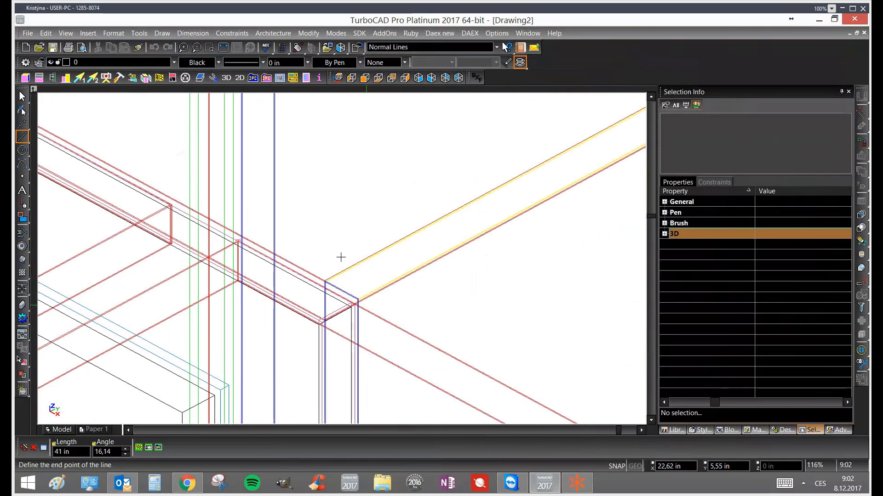
scroll(341, 257, "up", 4)
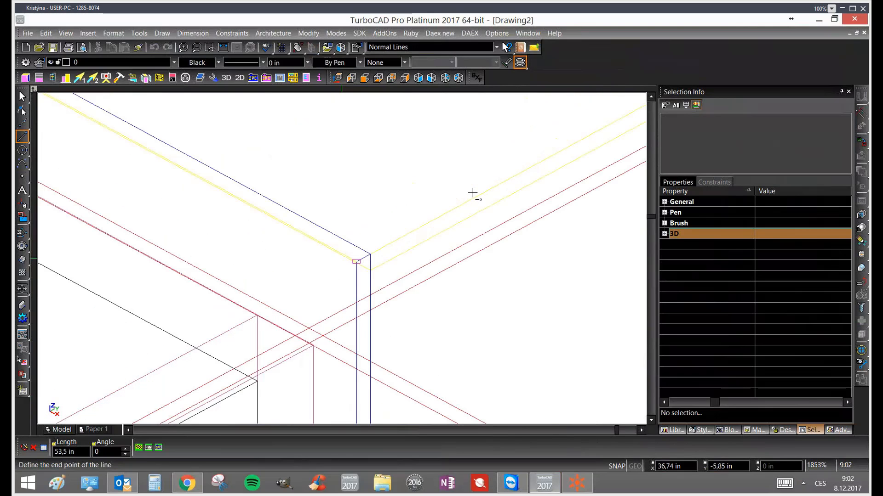
scroll(472, 193, "down", 2)
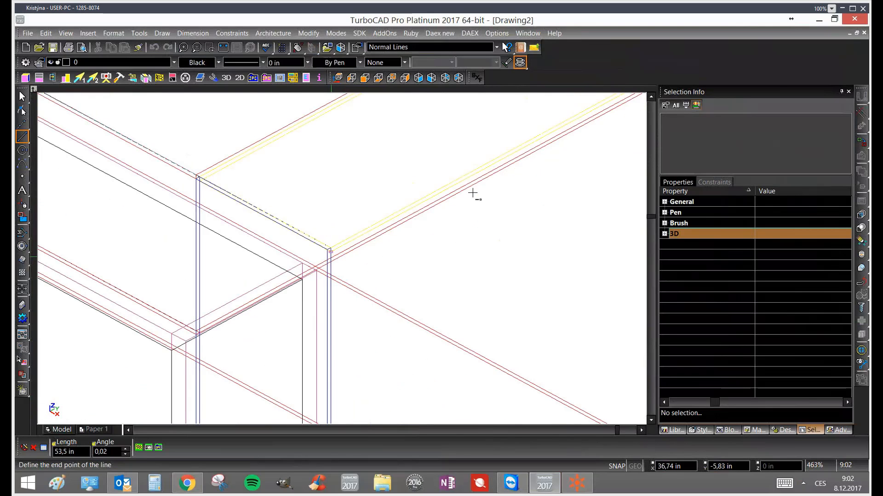
scroll(473, 193, "down", 4)
scroll(290, 272, "up", 2)
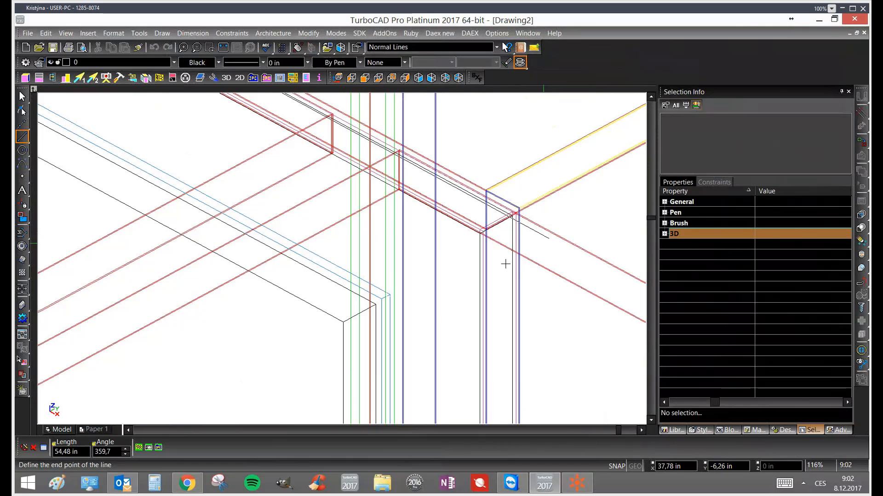
scroll(472, 193, "down", 1)
scroll(473, 193, "down", 4)
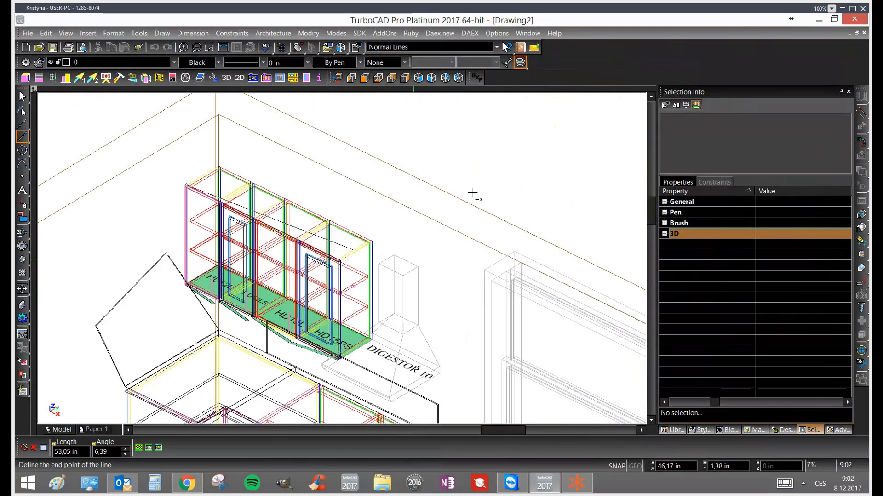
scroll(339, 256, "up", 6)
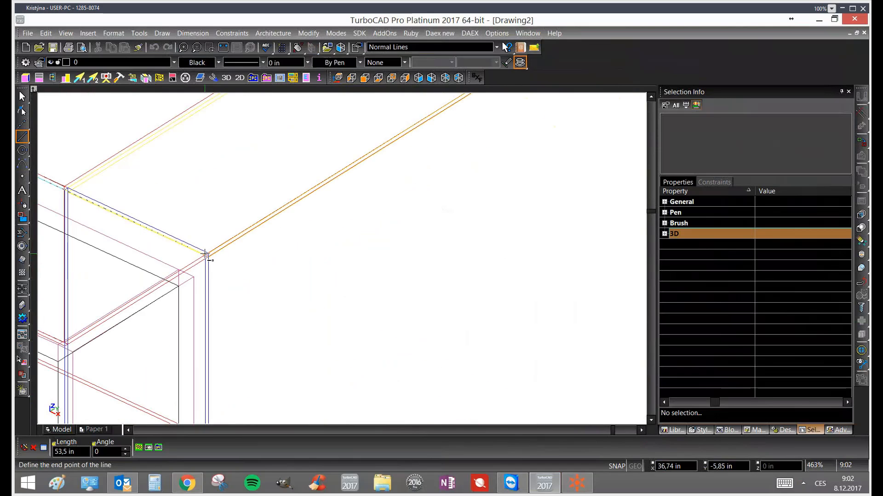
key("Escape")
Select the line on the upper cabinets' top front edge and choose Cornice as its length element in the Composition generator
left_click(209, 256)
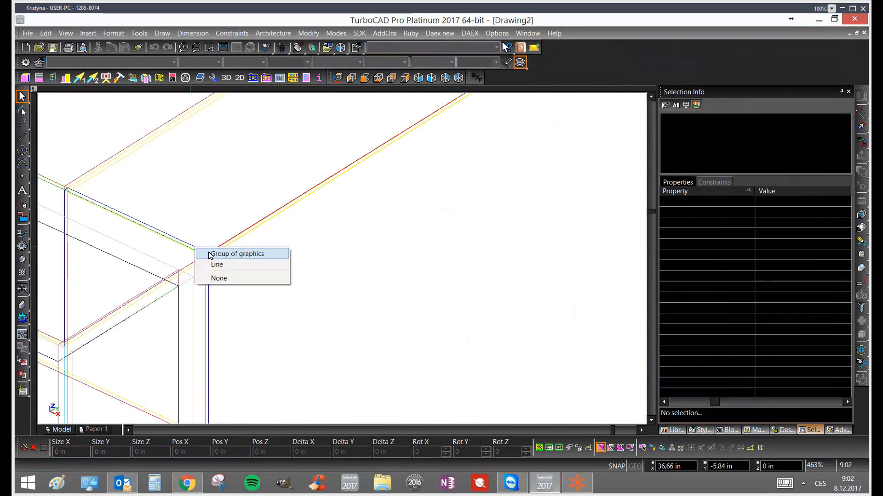
left_click(239, 266)
scroll(432, 272, "down", 2)
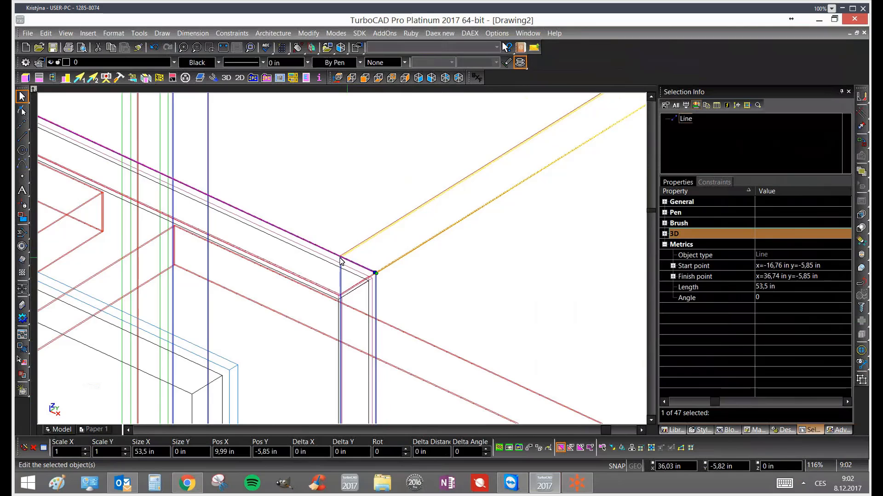
scroll(341, 259, "down", 5)
scroll(341, 259, "up", 1)
left_click(39, 79)
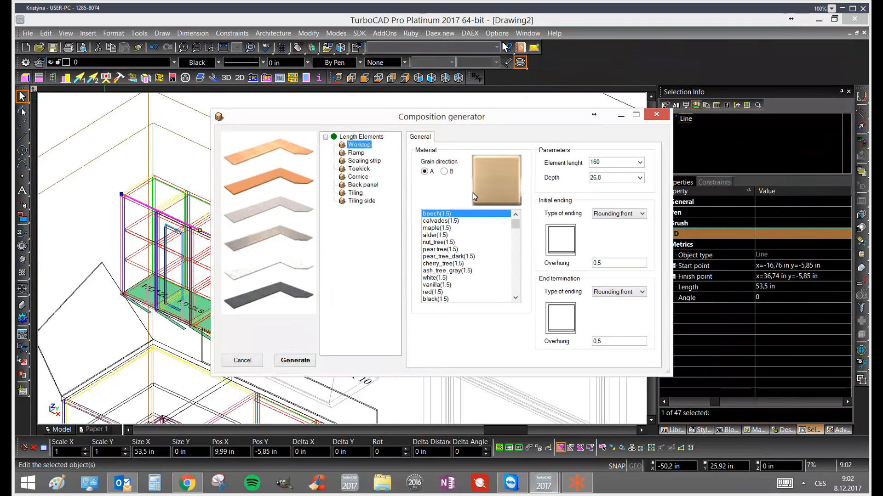
mouse_move(543, 109)
left_mouse_down()
mouse_move(543, 77)
mouse_move(635, 60)
left_mouse_up()
key("Down")
key("Down")
key("Down")
key("Down")
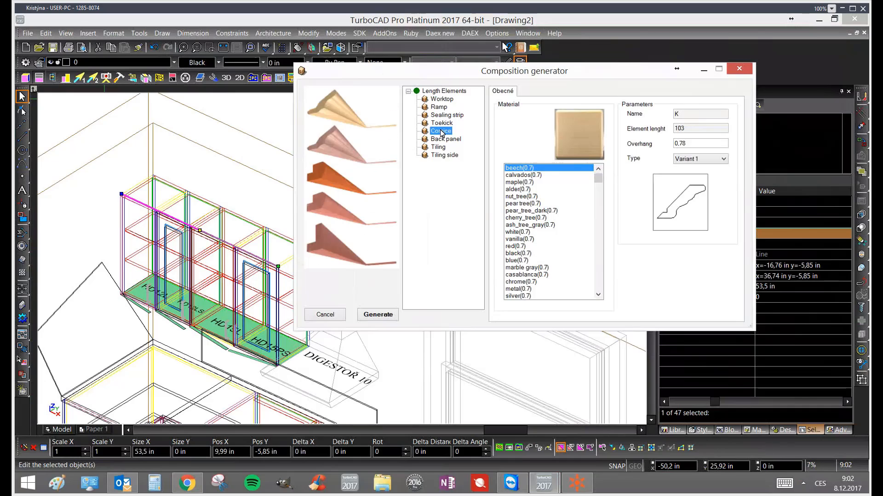
Set the cornice to type Variant 5 with the pear tree(0.7) material, generate it, and deselect it
left_click(717, 162)
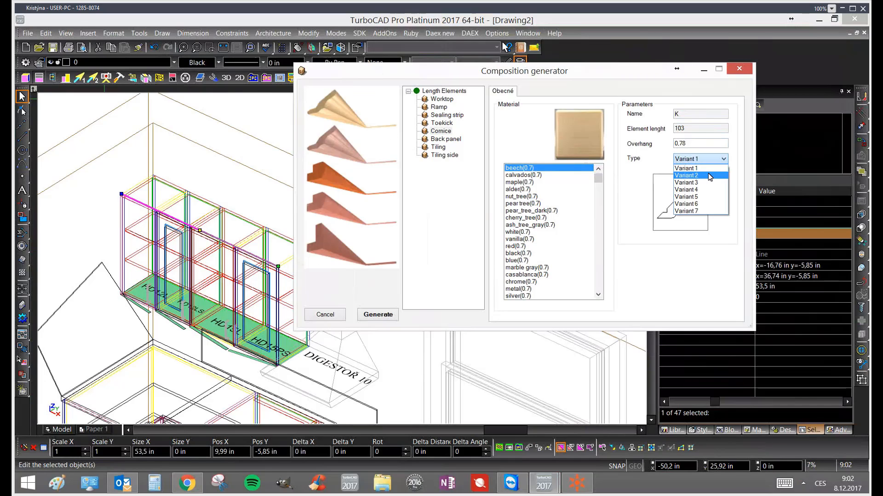
left_click(710, 176)
left_click(709, 160)
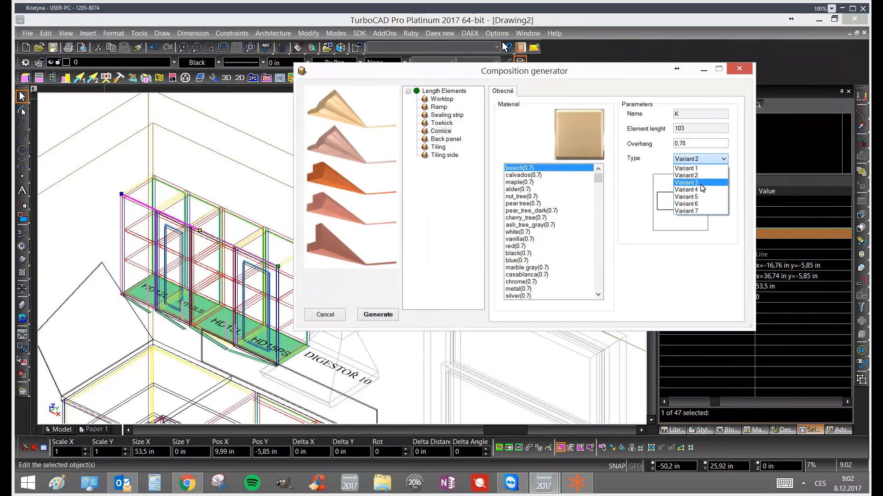
left_click(701, 189)
left_click(713, 159)
left_click(701, 197)
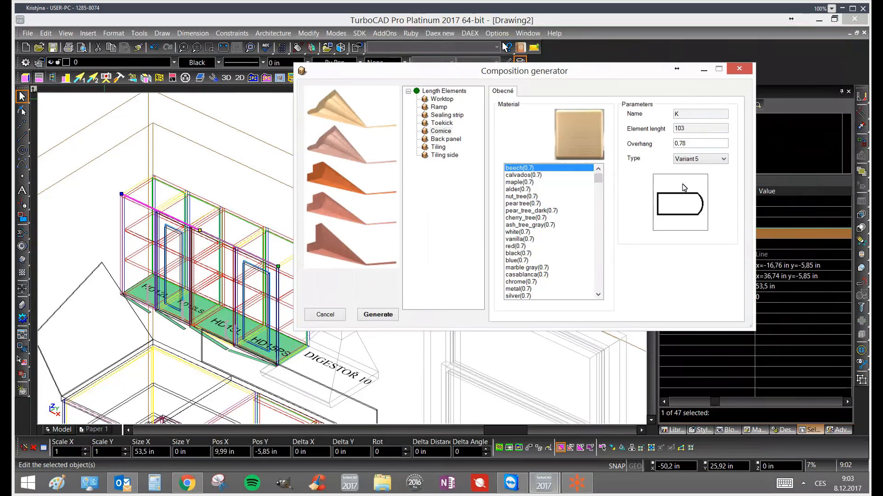
left_click_drag(521, 182, 521, 203)
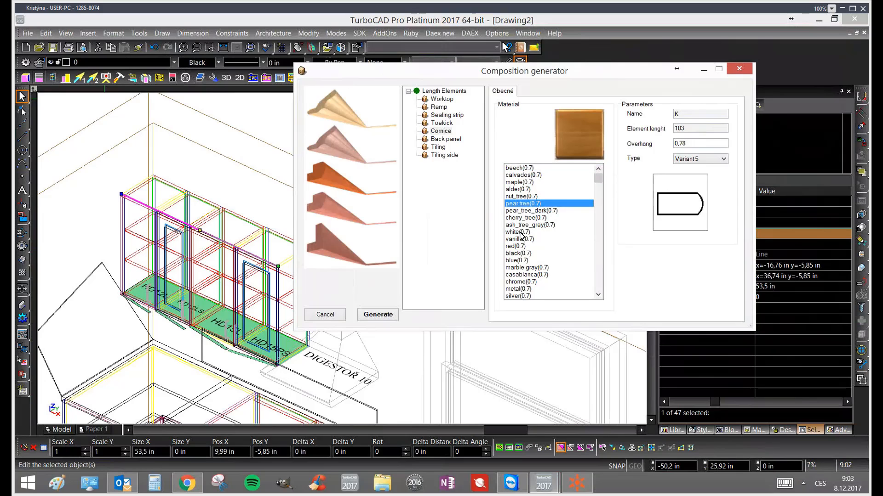
left_click(382, 314)
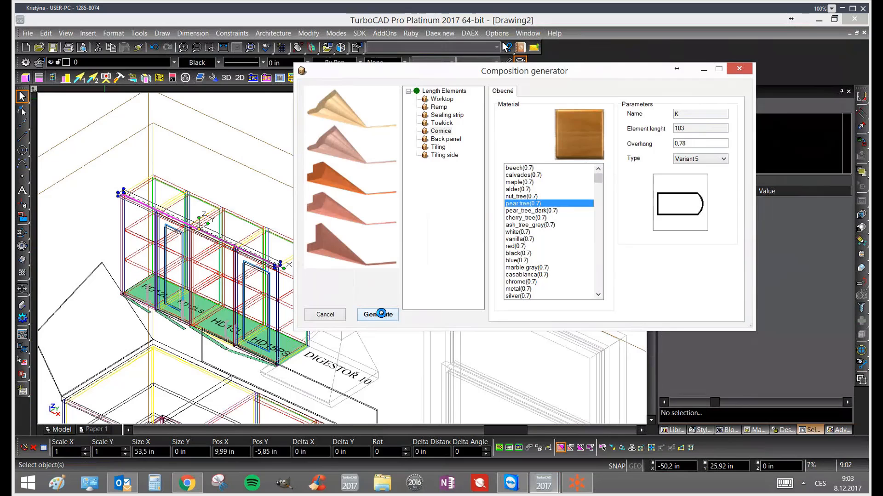
left_click(388, 172)
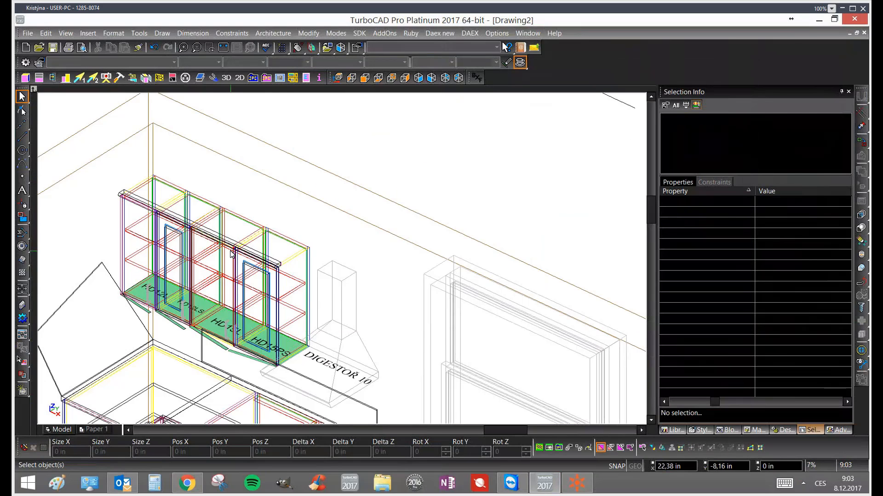
Reopen the cornice in the Composition generator, change its type to Variant 1, and regenerate it
left_click(247, 251)
left_click(291, 280)
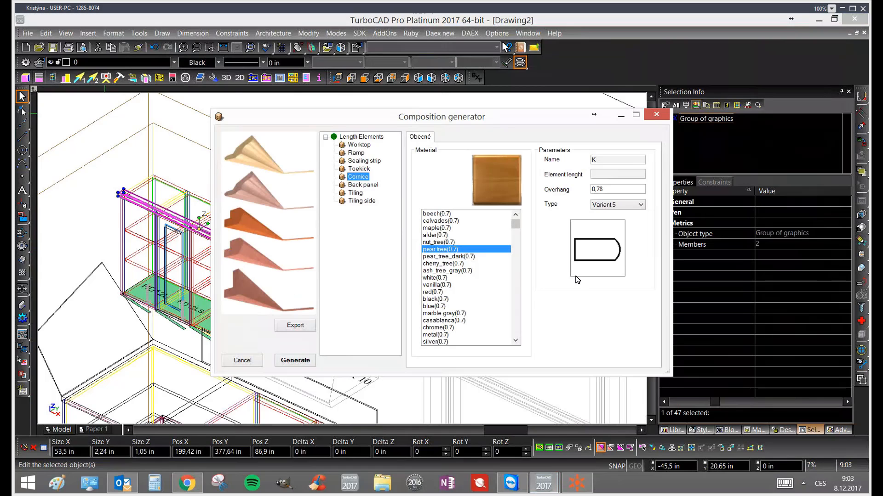
left_click(628, 207)
left_click(631, 212)
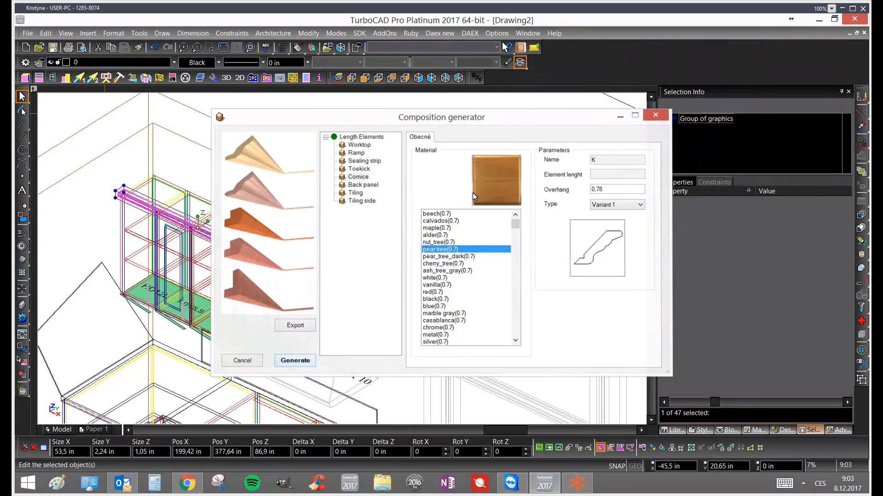
left_click(473, 192)
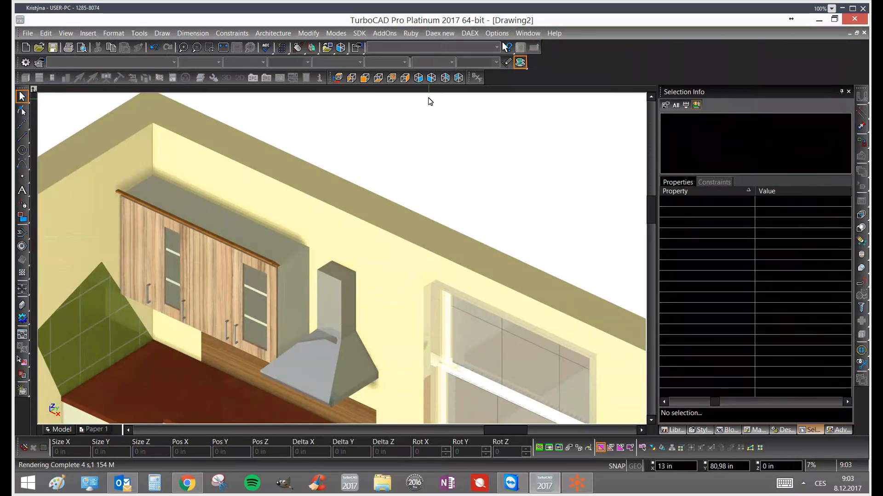
Examine the cornice above the upper cabinets in the rendered view from a lower angle, then return to wireframe
left_click(520, 63)
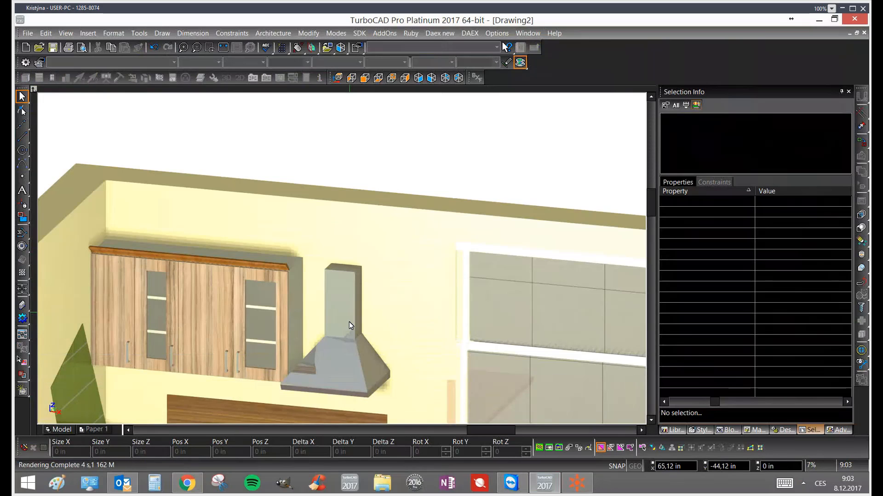
left_click(520, 62)
left_click(547, 81)
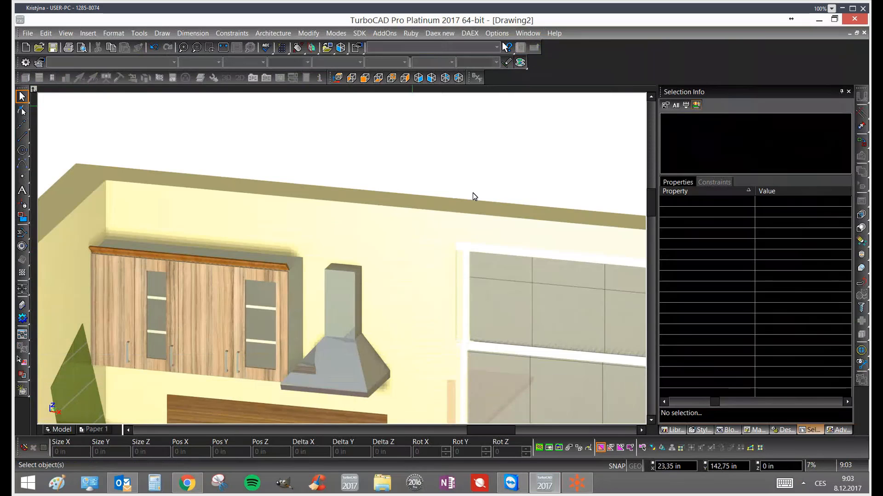
scroll(474, 197, "up", 1)
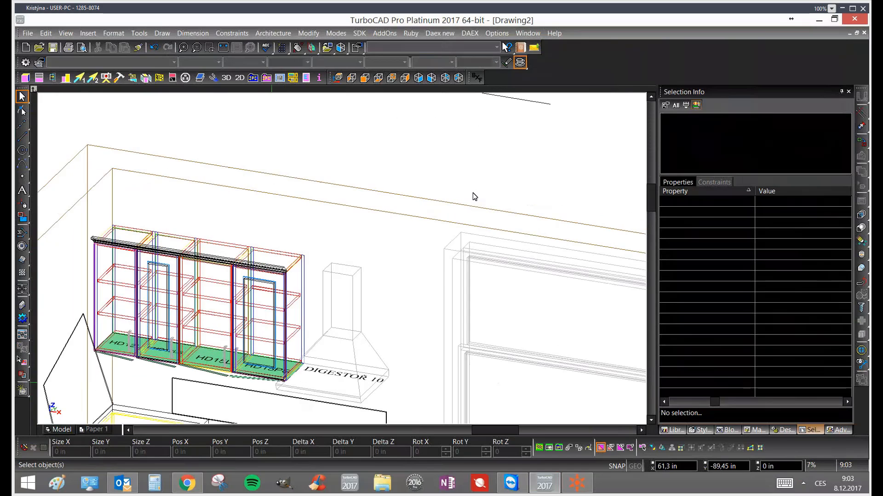
scroll(474, 197, "up", 1)
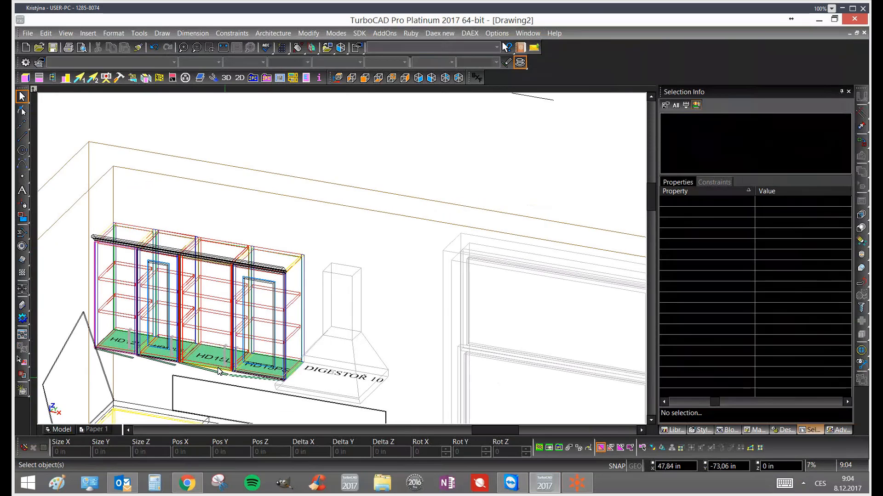
Select the cornice group, inspect its member objects in the selection info, and deselect it
left_click(271, 273)
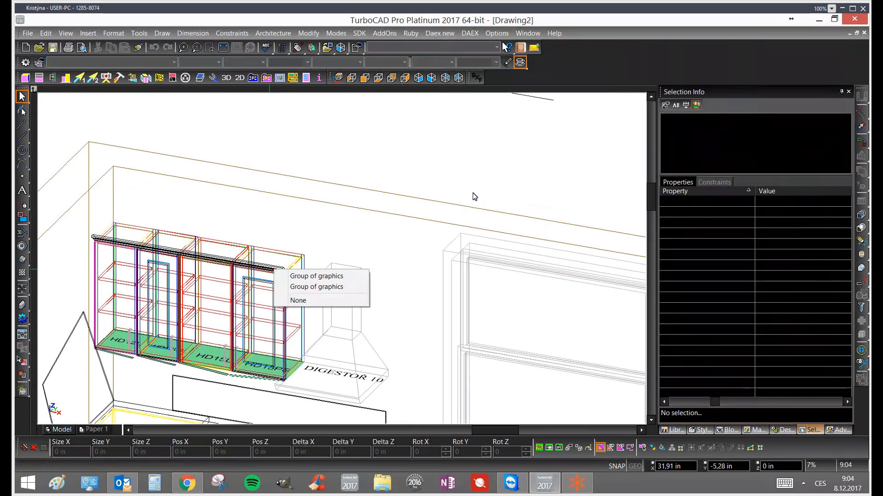
left_click(307, 287)
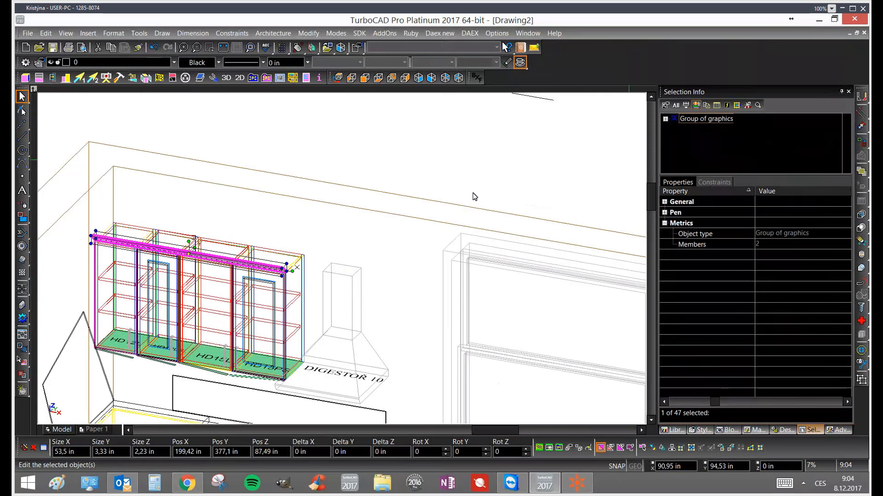
left_click(665, 119)
left_click(434, 117)
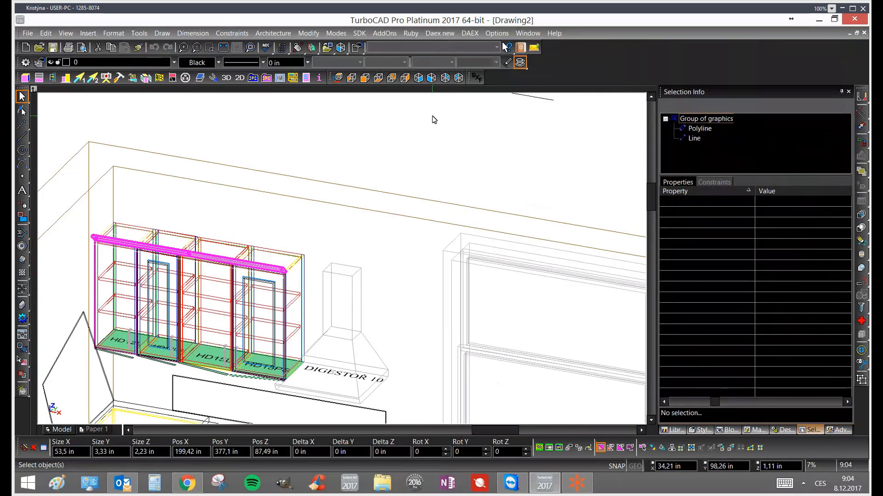
left_click(263, 265)
left_click(272, 283)
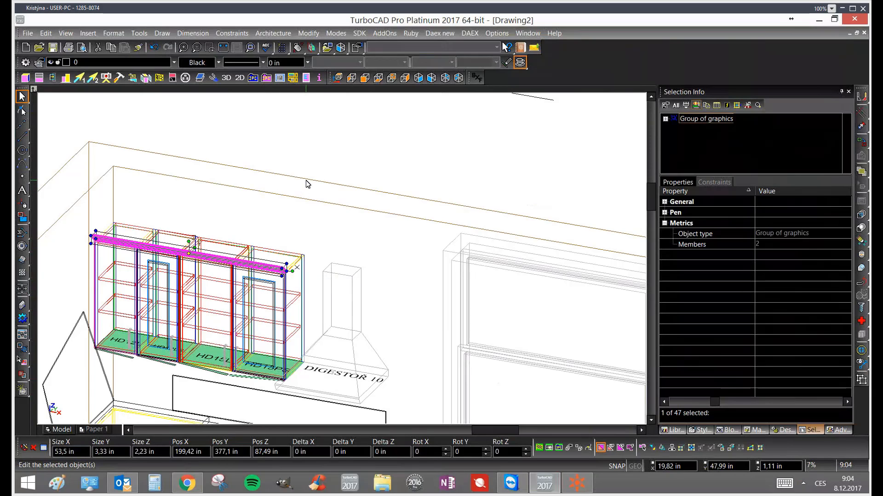
left_click(388, 114)
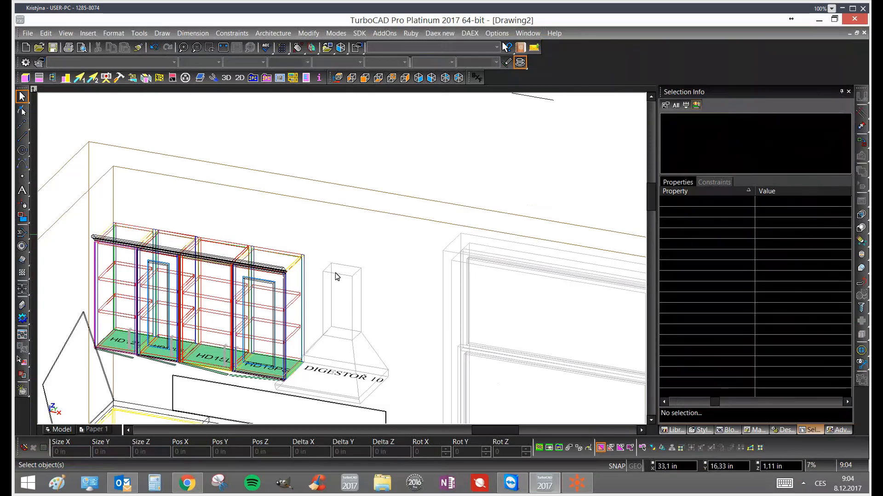
Set the workplane by facet on the worktop's top surface
scroll(345, 275, "down", 2)
scroll(473, 192, "up", 2)
scroll(473, 192, "down", 2)
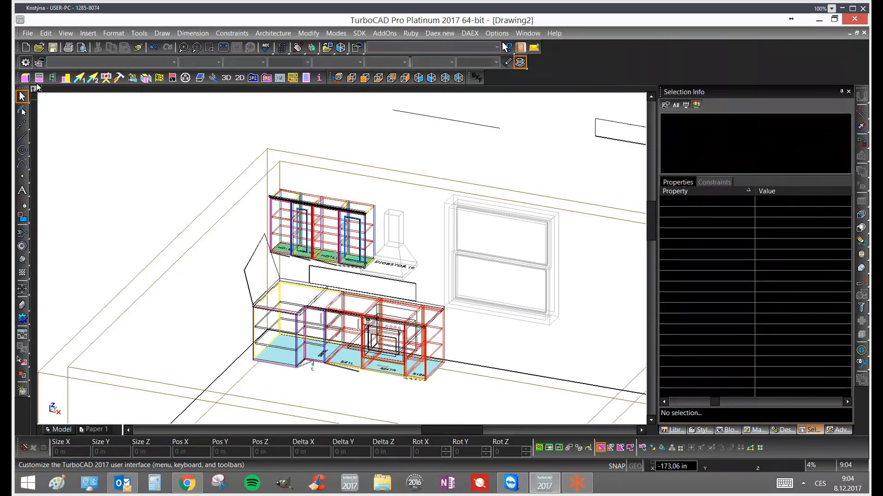
left_click(22, 137)
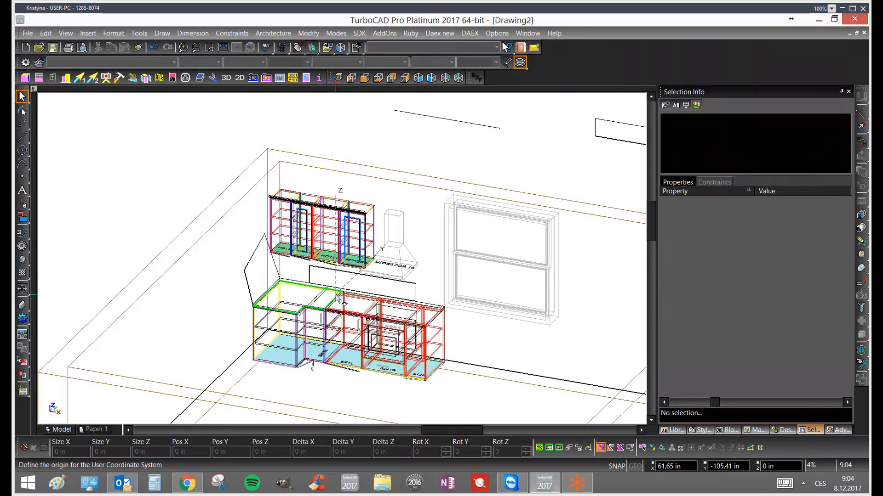
left_click(282, 259)
Draw a 92.18 in line along the worktop's rear edge, from the wall corner to the far end of the base cabinets
left_click(22, 136)
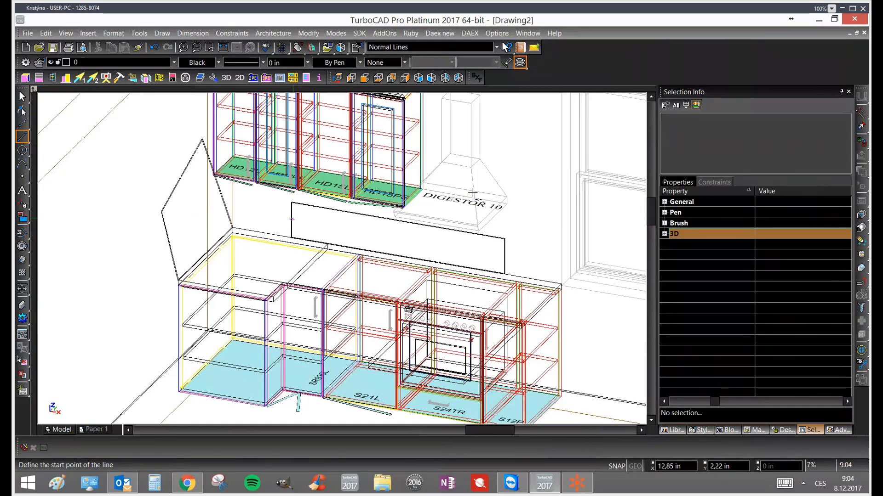
scroll(258, 239, "up", 5)
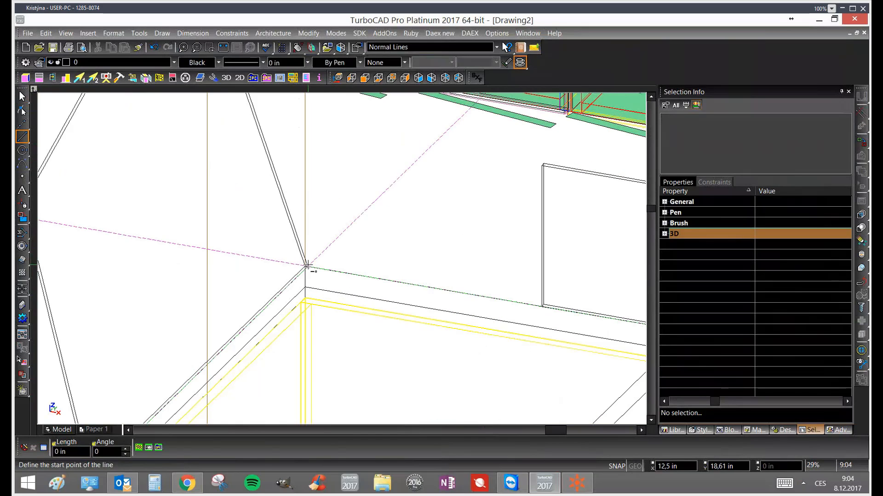
left_click(307, 266)
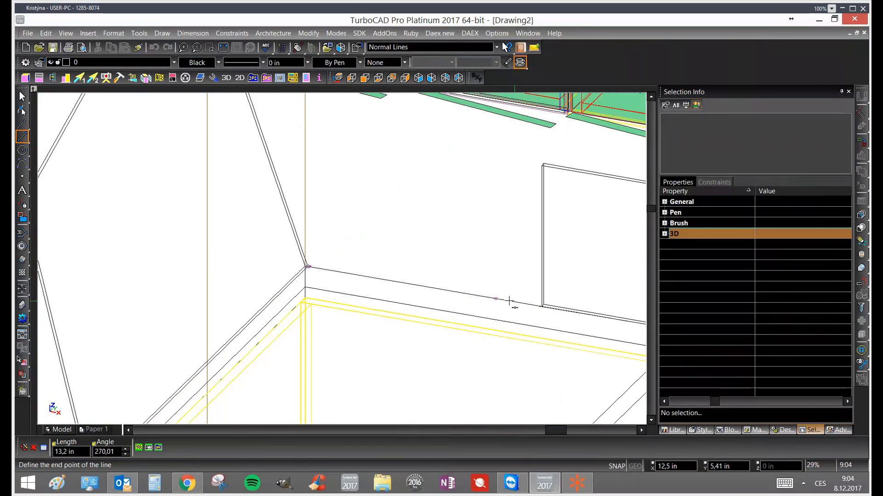
scroll(556, 300, "down", 3)
scroll(516, 277, "up", 5)
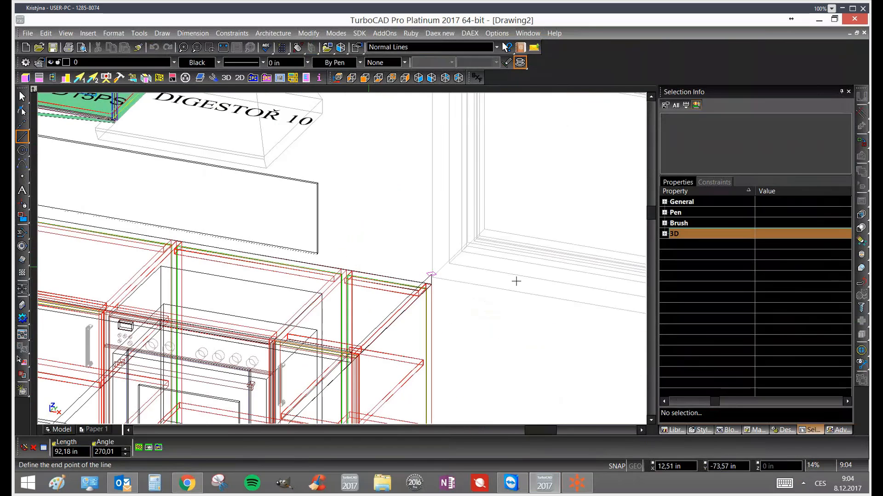
left_click(587, 286)
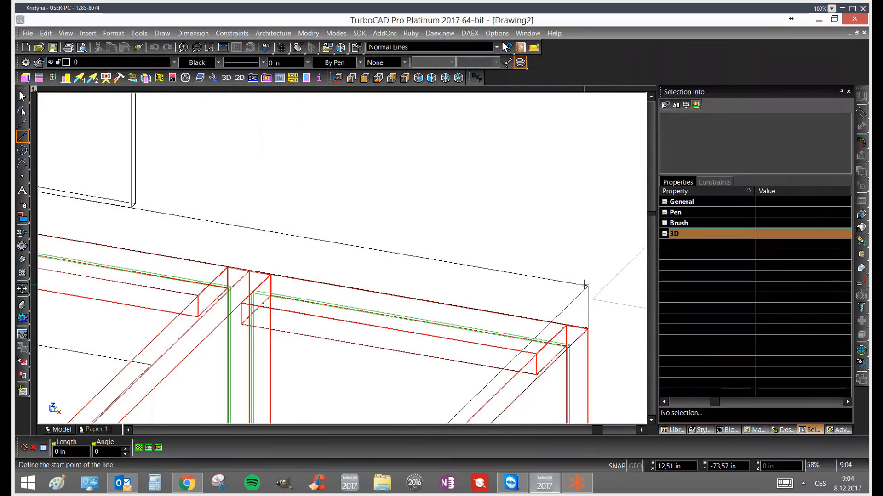
Select the rear-edge line, generate a Sealing strip in cherry_tree from it with the Composition generator, and deselect the strip
key("space")
left_click(429, 259)
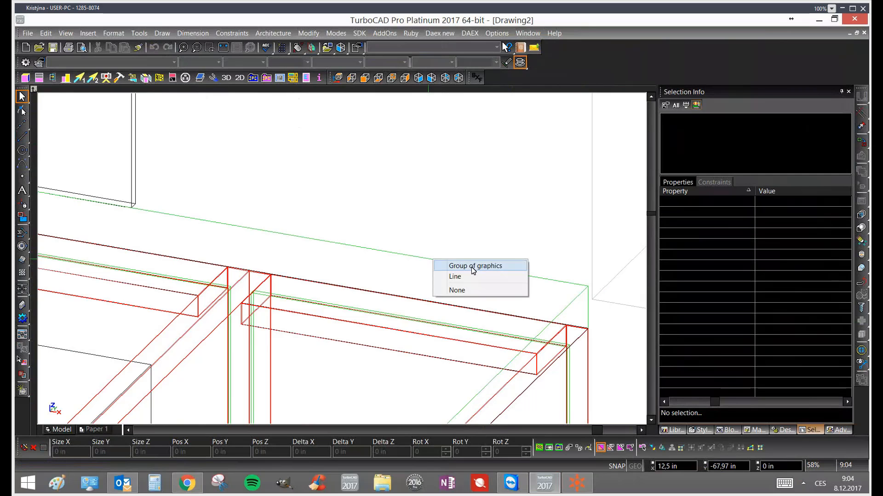
left_click(460, 274)
scroll(299, 250, "down", 6)
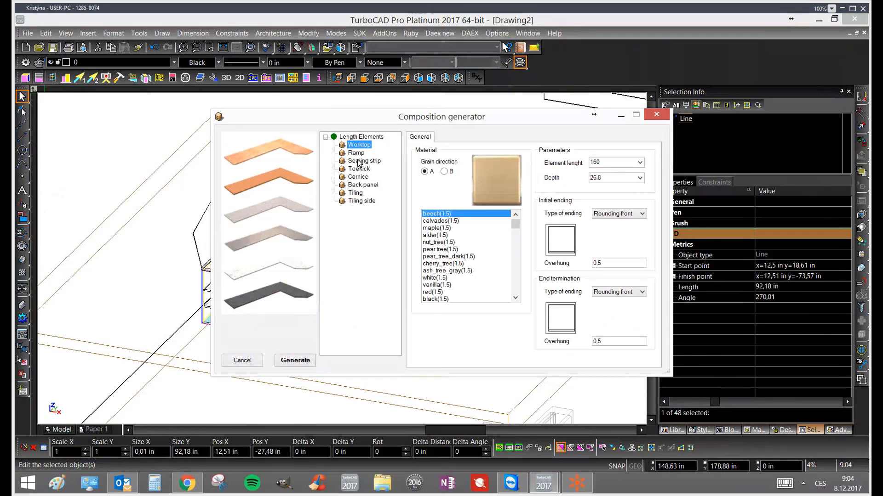
left_click(361, 161)
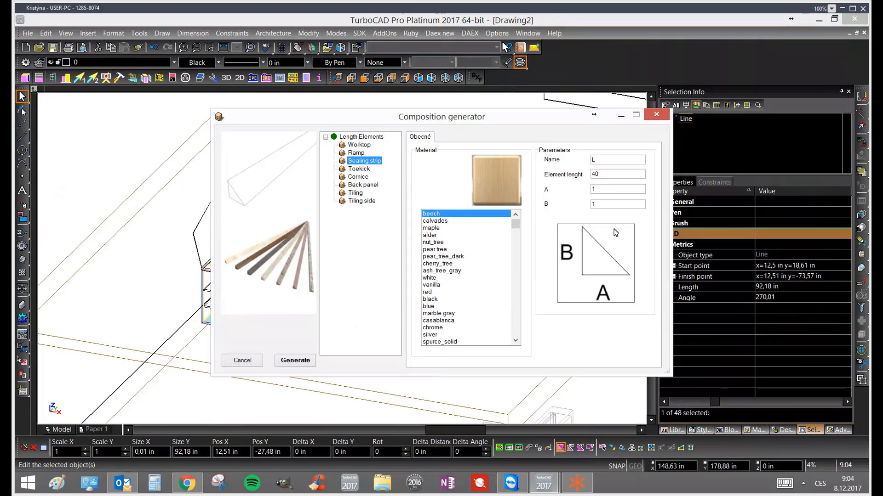
left_click(434, 223)
left_click(432, 243)
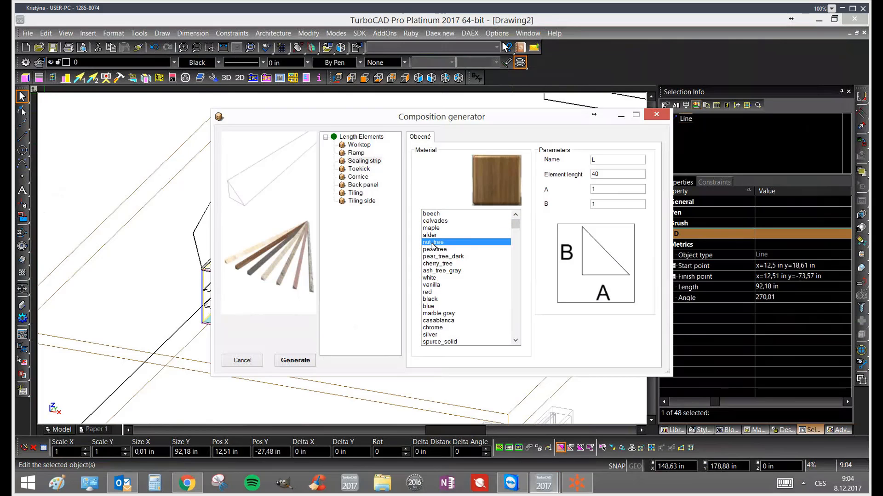
left_click(434, 264)
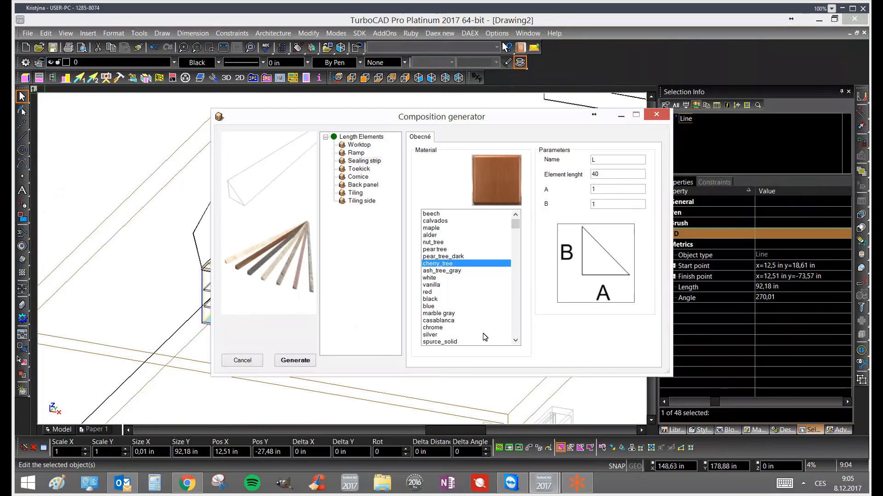
left_click(296, 361)
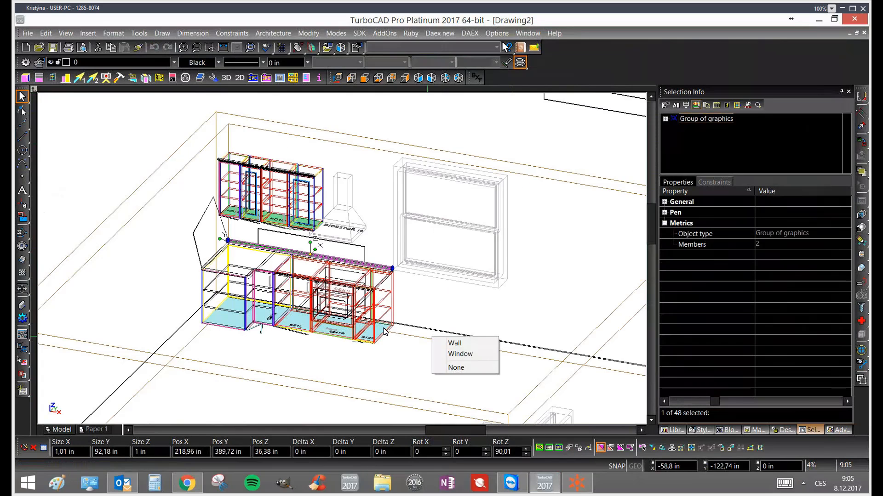
left_click(455, 368)
Examine the sealing strip along the worktop's rear edge and the surrounding base cabinets
scroll(411, 296, "up", 3)
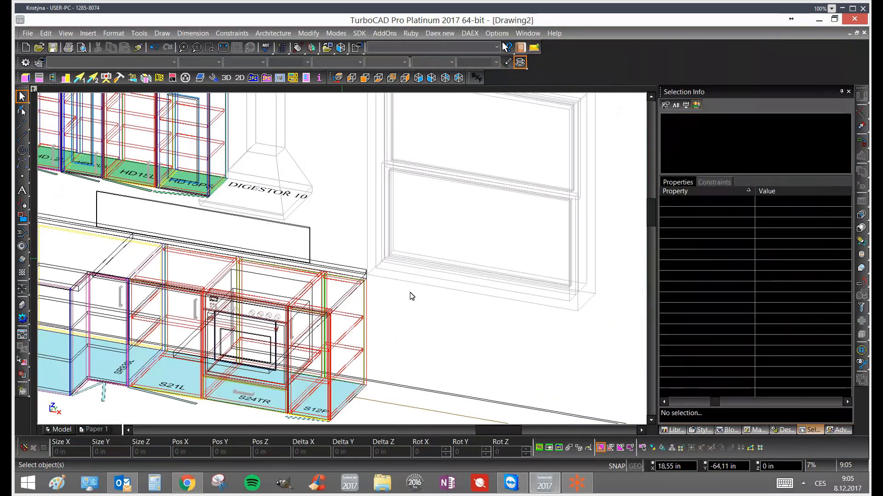
scroll(341, 275, "up", 2)
scroll(207, 246, "down", 2)
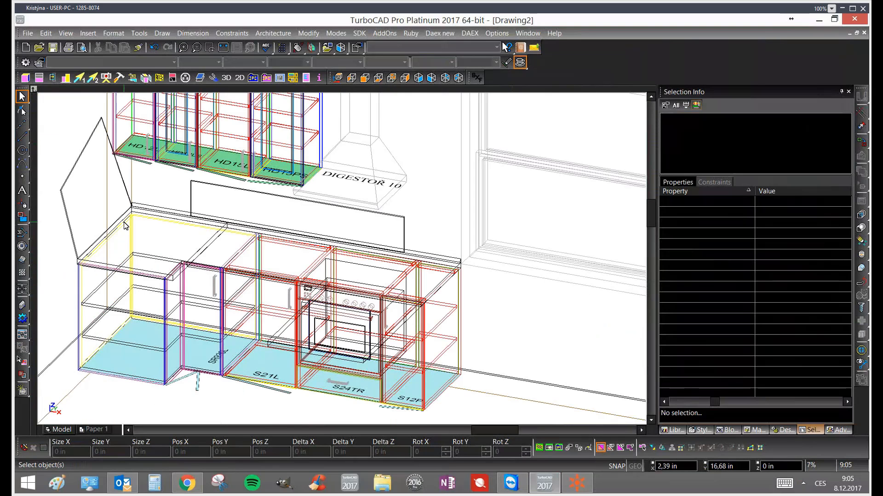
scroll(534, 289, "down", 2)
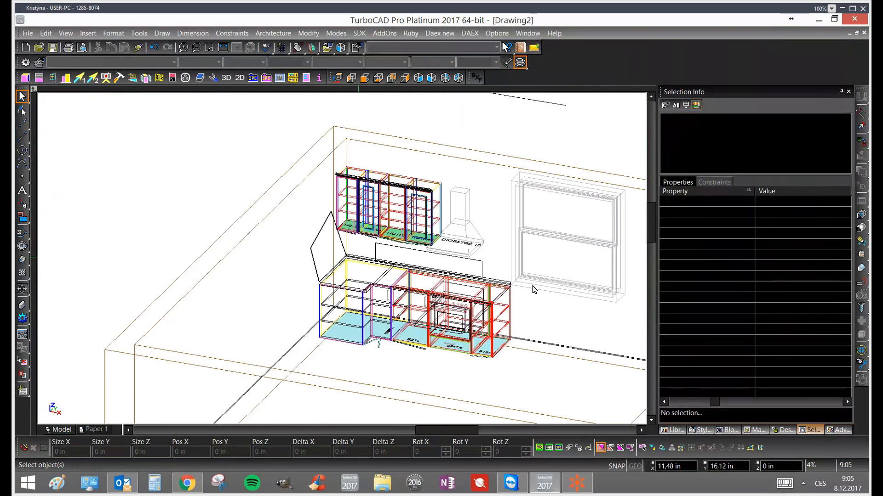
scroll(423, 260, "up", 2)
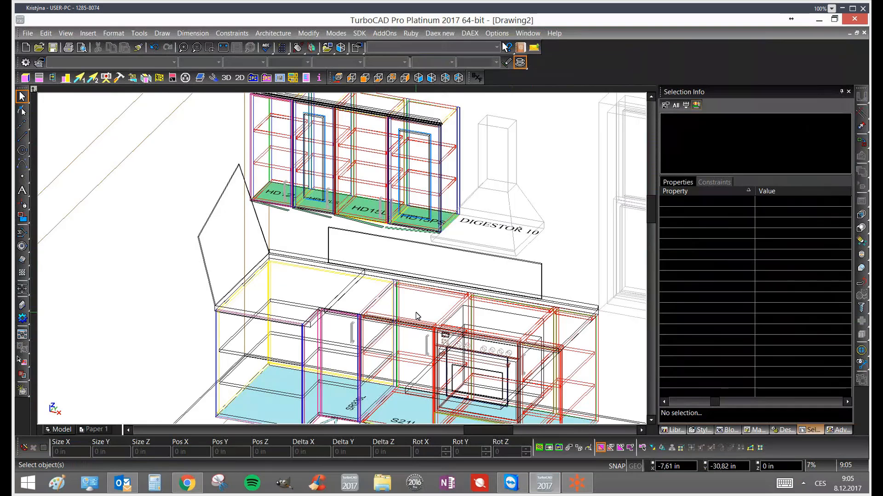
middle_click_drag(427, 313, 431, 313)
middle_click_drag(432, 241, 366, 296)
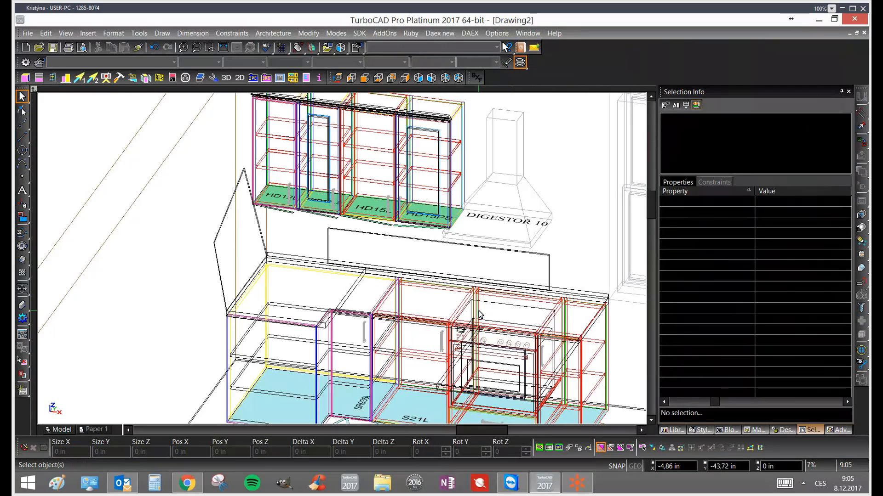
Draw a loose diagonal line about 47.73 in long beside the corner end of the worktop, select it, and deselect it
left_click(22, 136)
left_click(155, 307)
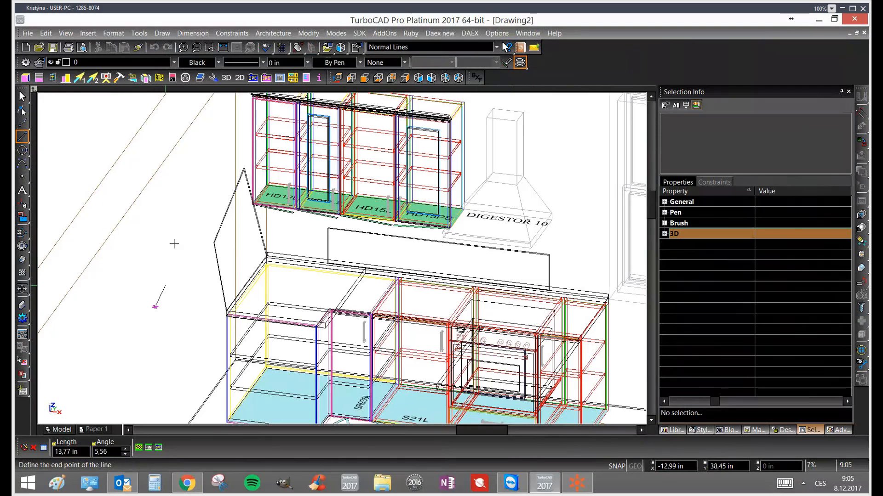
left_click(180, 233)
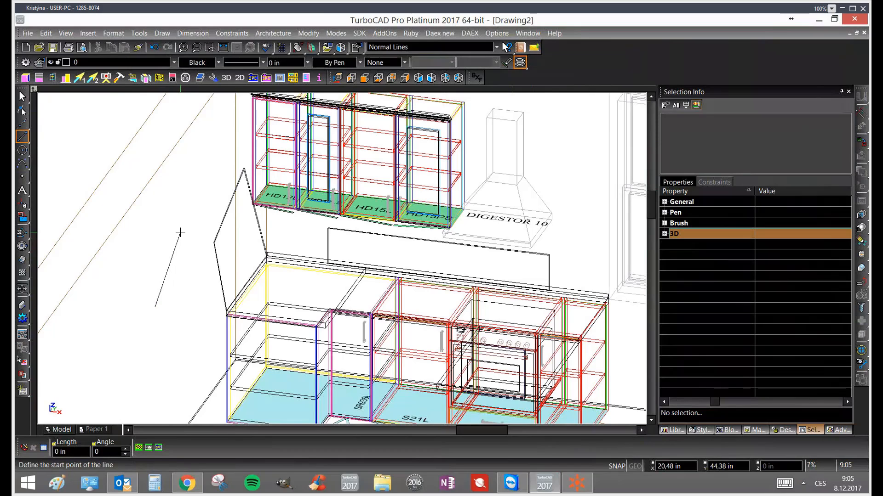
key("space")
left_click(180, 233)
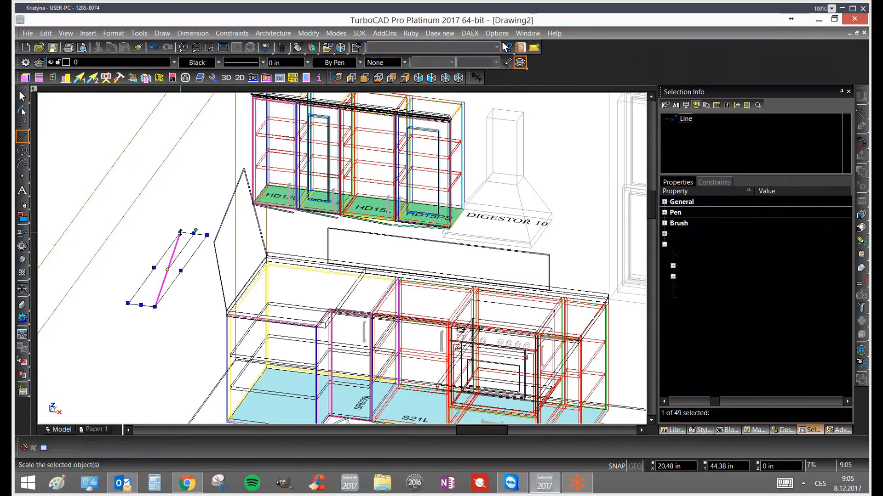
key("super+k")
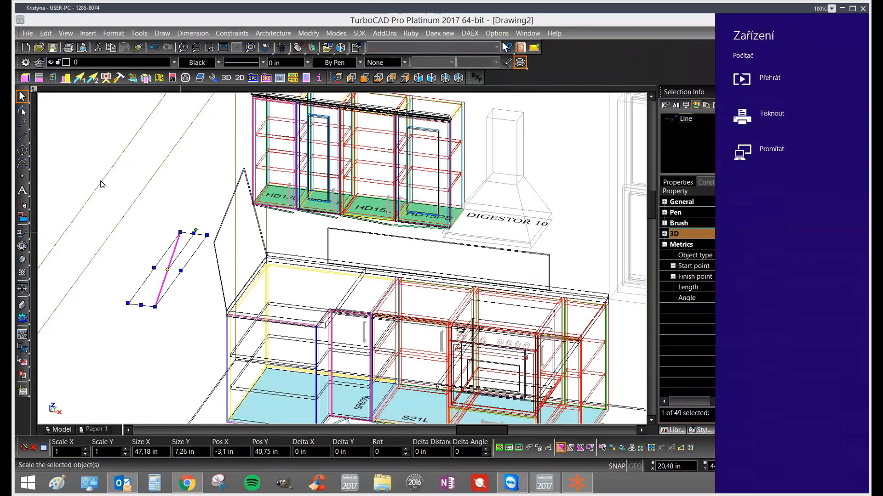
left_click(169, 304)
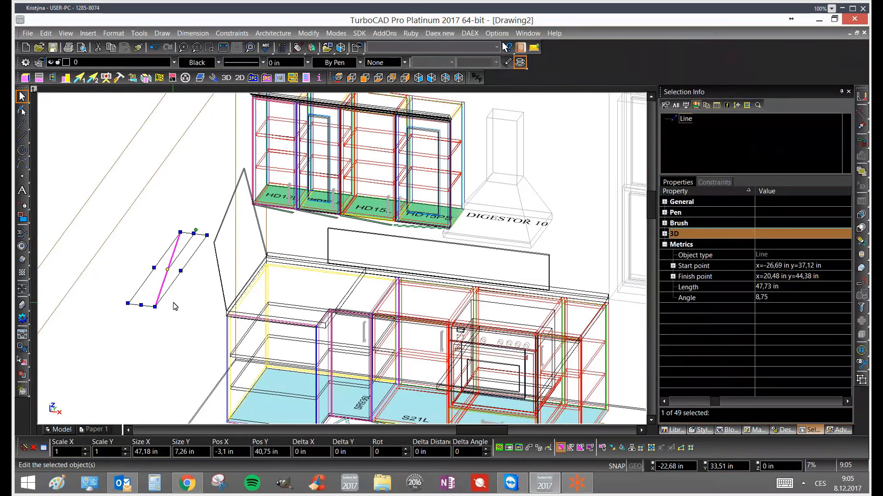
left_click(171, 304)
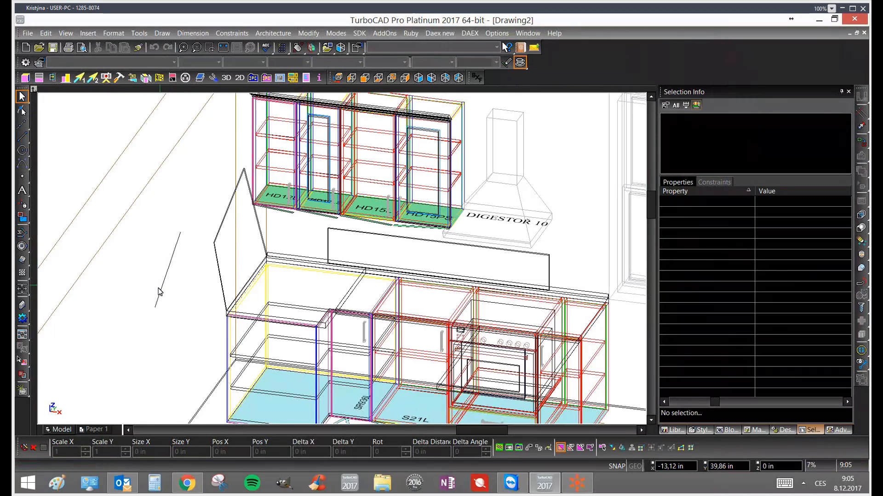
Select the loose line beside the worktop and undo the recent operations, including the cornice above the upper cabinets
left_click(161, 292)
key("ctrl+z")
key("ctrl+z")
key("ctrl+z")
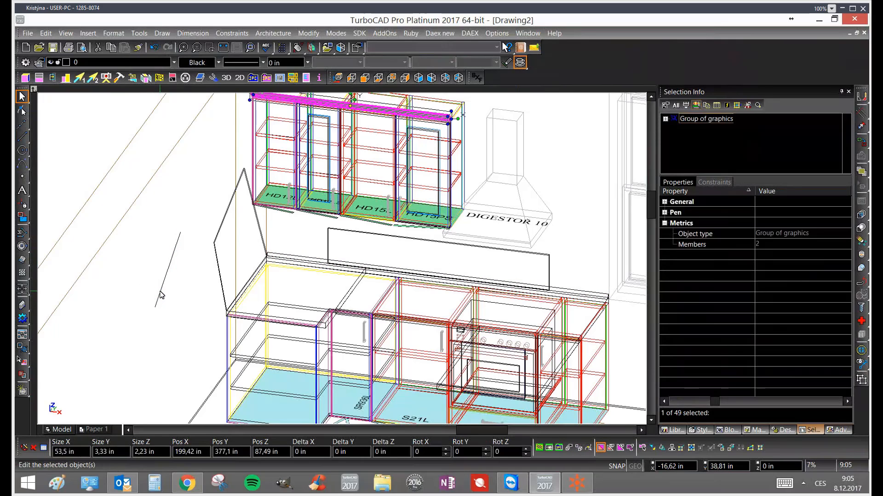
left_click(165, 286)
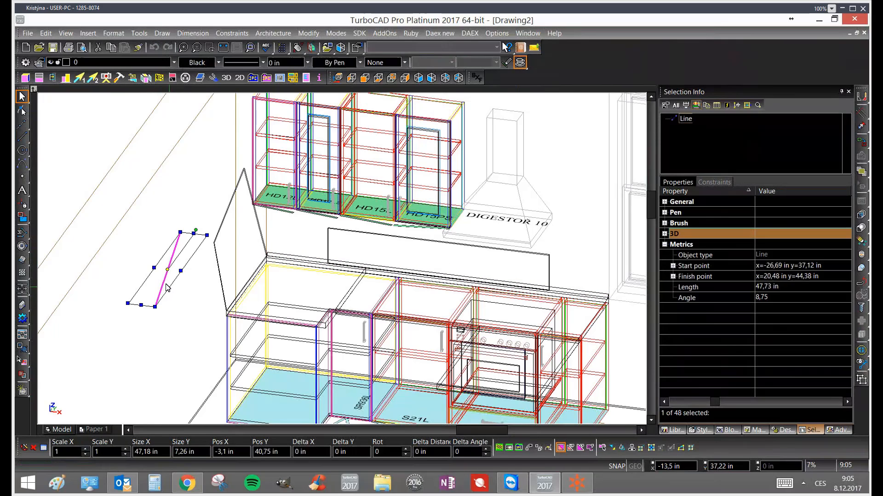
key("Page_Down")
key("Page_Down")
key("Page_Down")
key("ctrl+z")
key("ctrl+z")
key("ctrl+z")
key("ctrl+z")
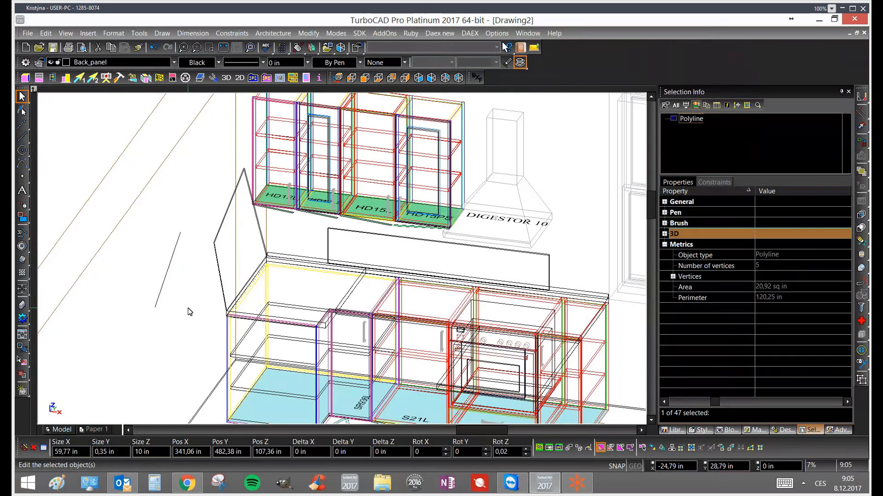
Check the worktop group by selecting and deselecting it, and place a workplane by facet on the worktop
left_click(309, 323)
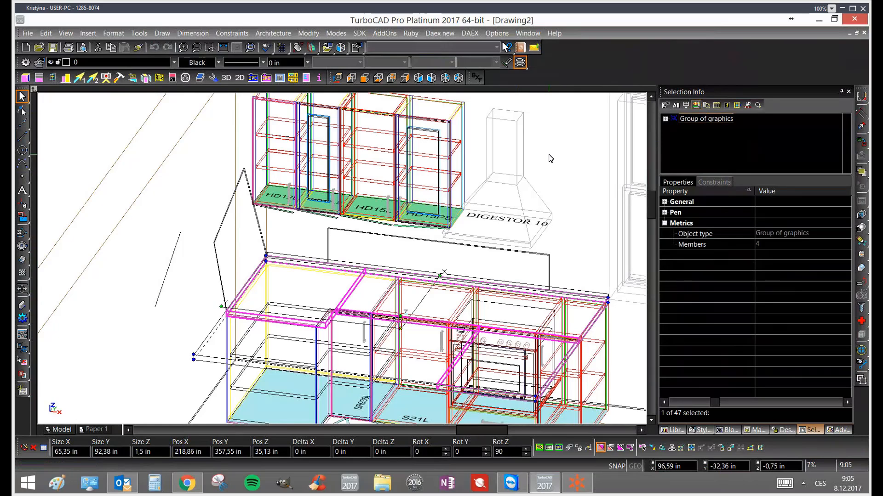
left_click(551, 158)
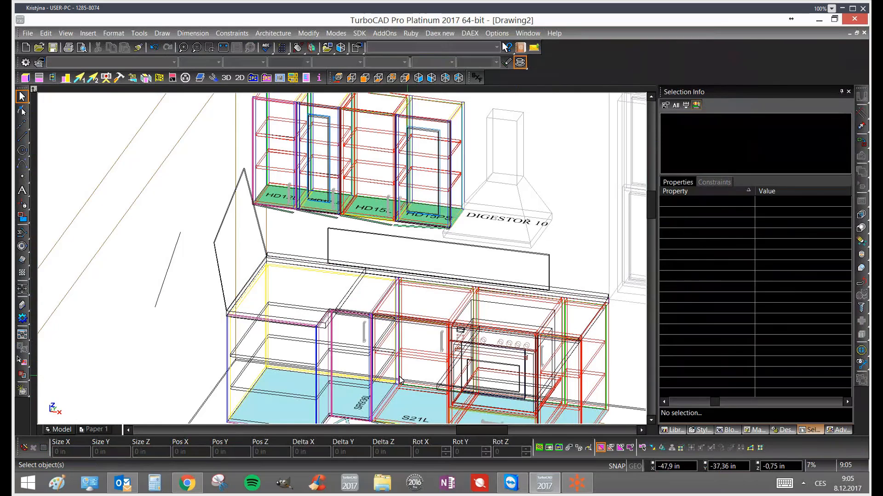
middle_click_drag(400, 380, 324, 353, "shift")
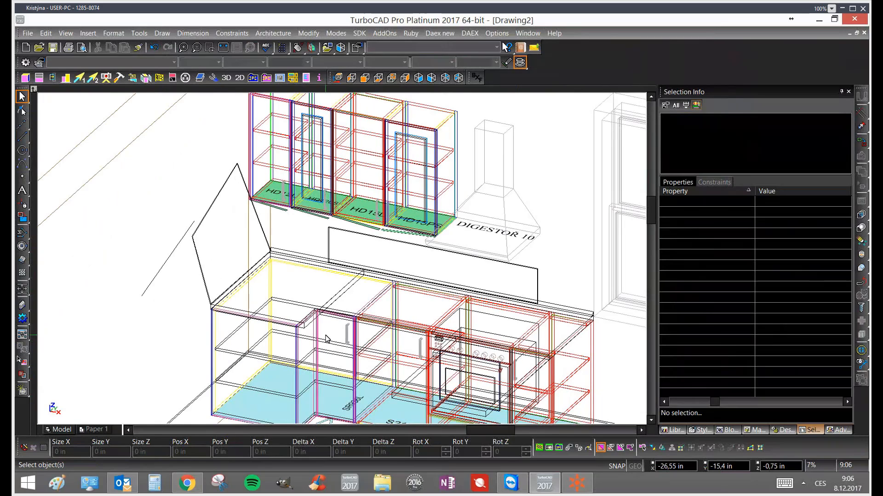
left_click(313, 52)
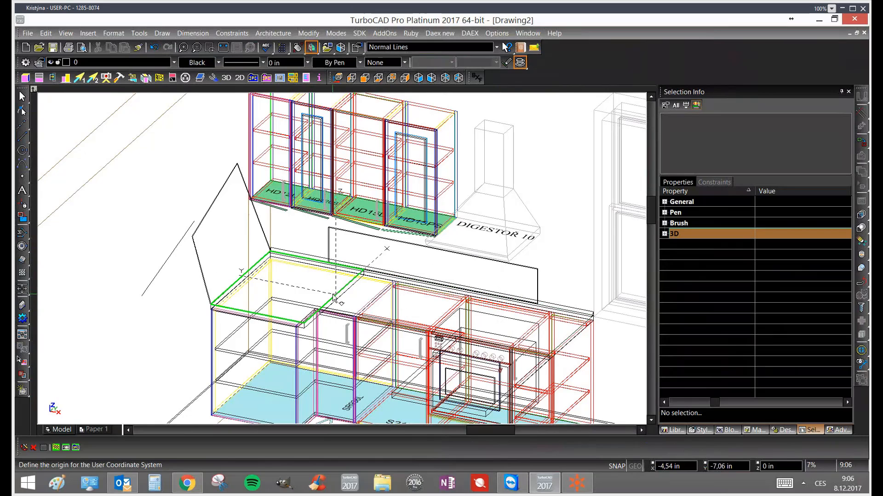
left_click(388, 307)
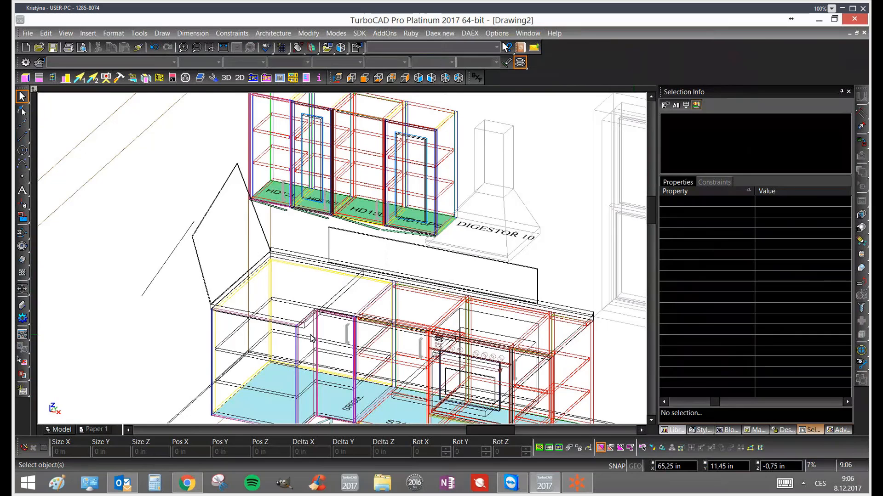
Open the Sinks Faucet folder under TCFM\Kitchen Accessories in the symbol library
left_click(673, 431)
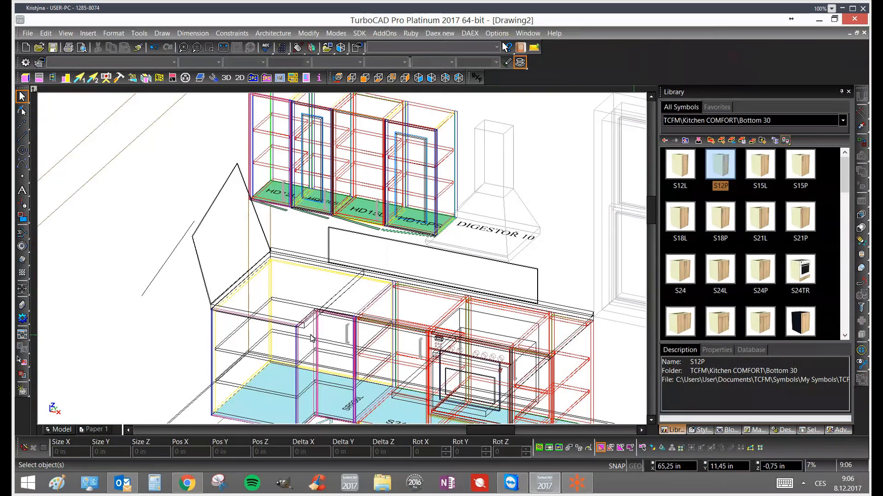
left_click(686, 141)
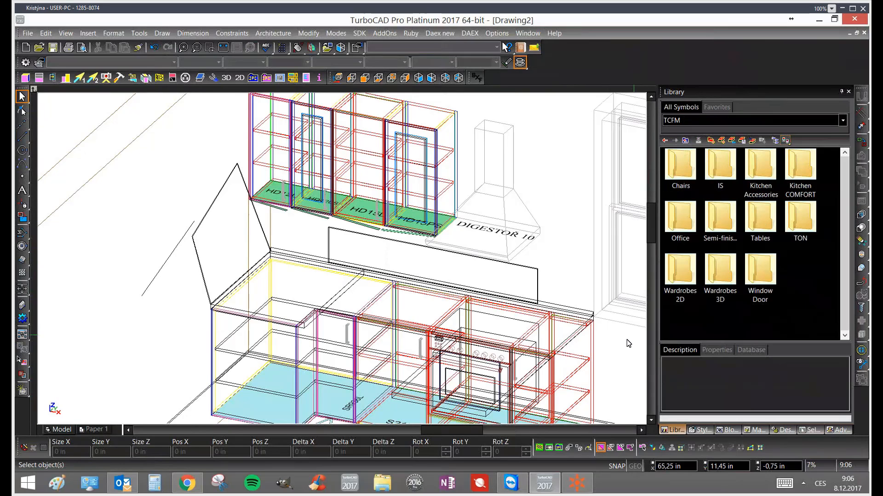
scroll(629, 343, "down", 1)
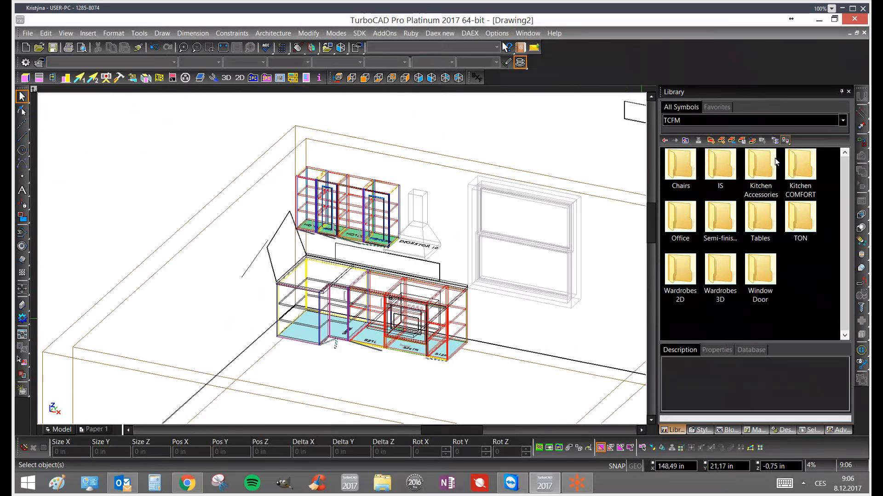
double_click(759, 167)
left_click(802, 171)
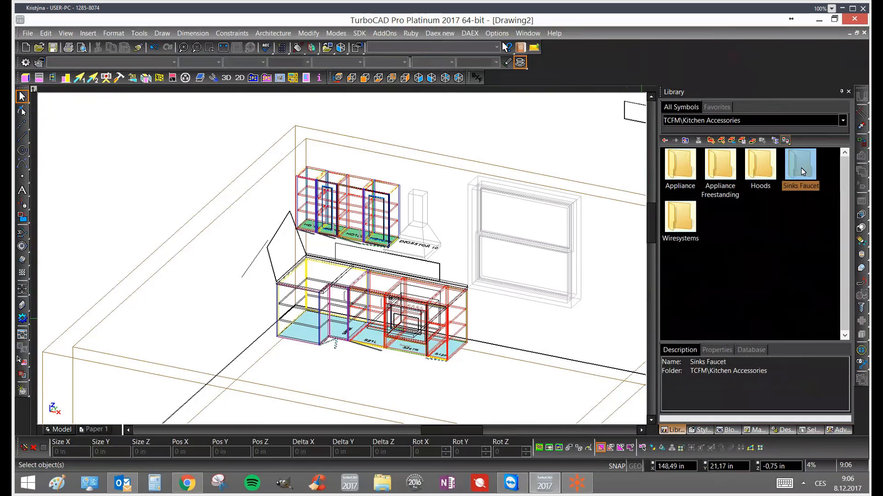
double_click(802, 171)
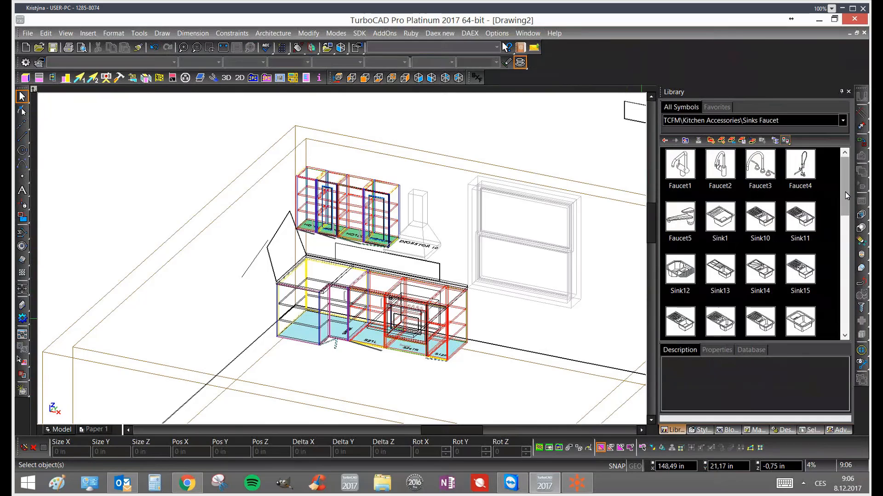
Browse the sink symbols and insert Sink1 near the front of the base cabinets
scroll(845, 192, "down", 7)
scroll(832, 223, "up", 6)
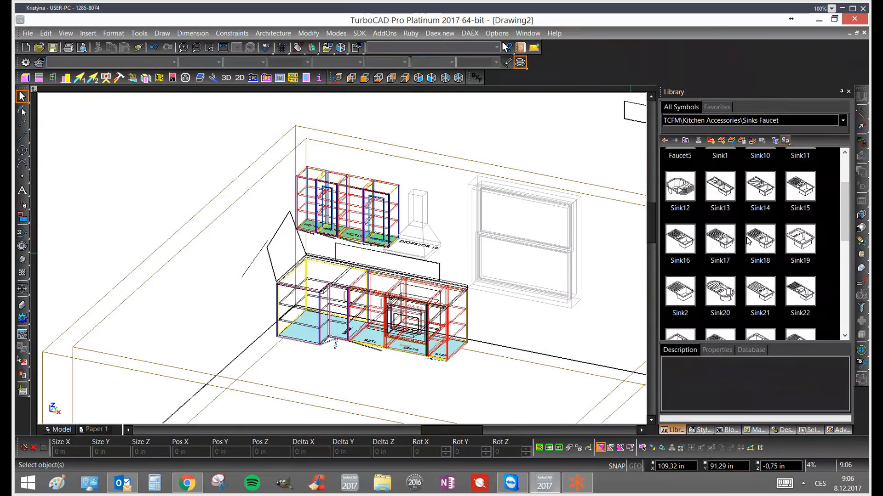
left_click(724, 296)
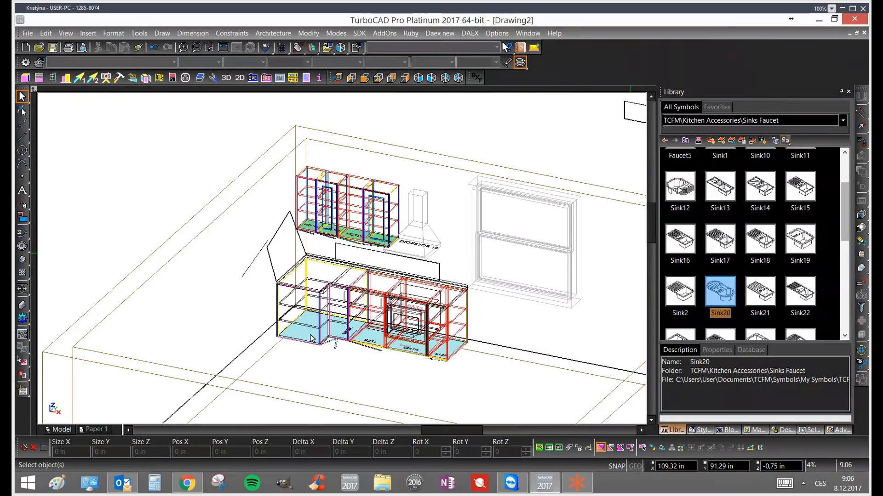
left_click_drag(845, 195, 845, 176)
left_click(709, 203)
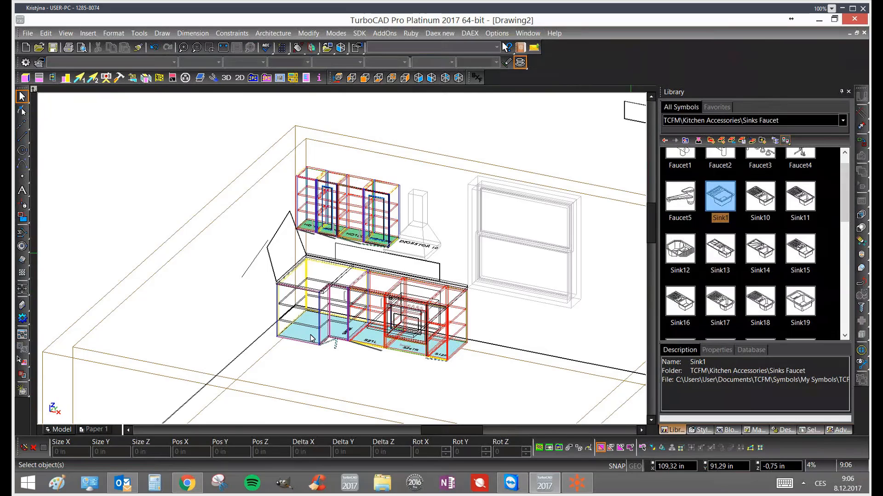
left_click_drag(709, 202, 411, 355)
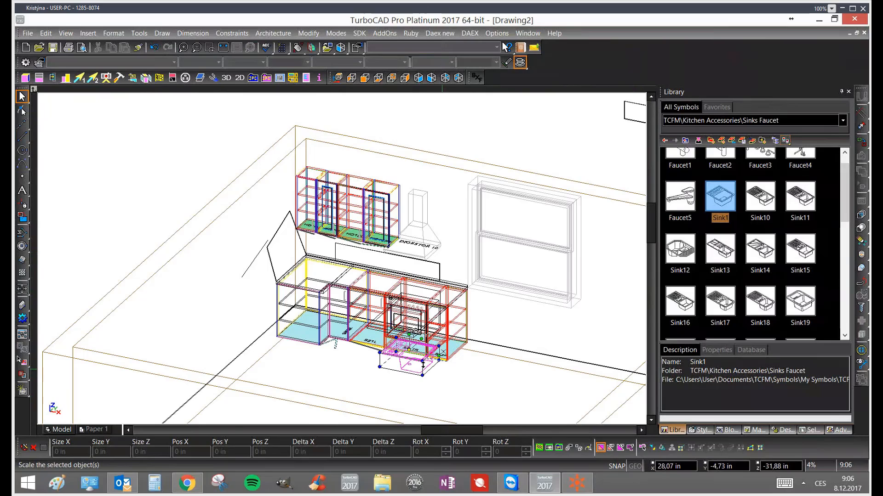
Move the sink in plan view over the SR936L and S21L base cabinets, to about X 212.06 in, Y 378 in, and deselect it
left_click_drag(409, 352, 352, 366)
key("ctrl+5")
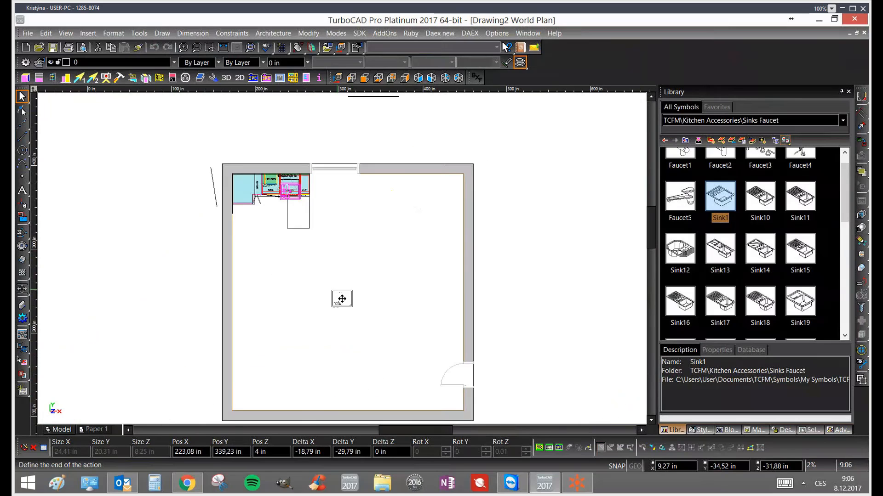
scroll(262, 183, "up", 2)
scroll(345, 276, "up", 1)
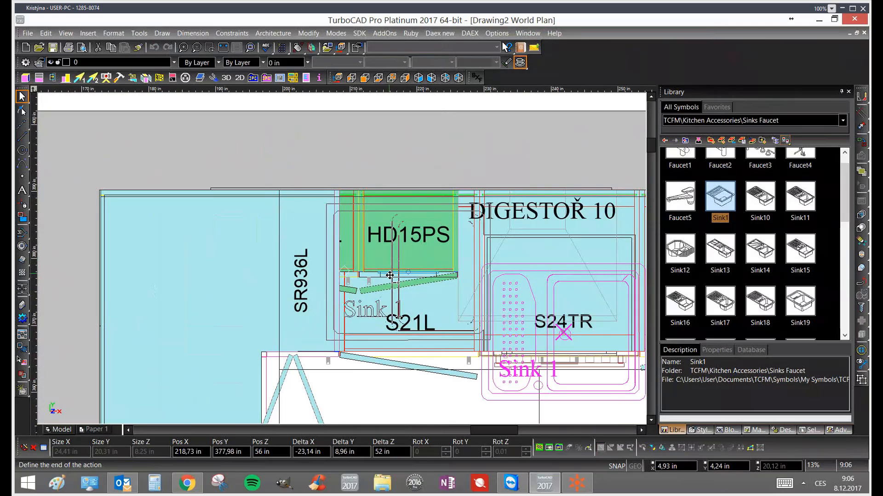
left_click(384, 271)
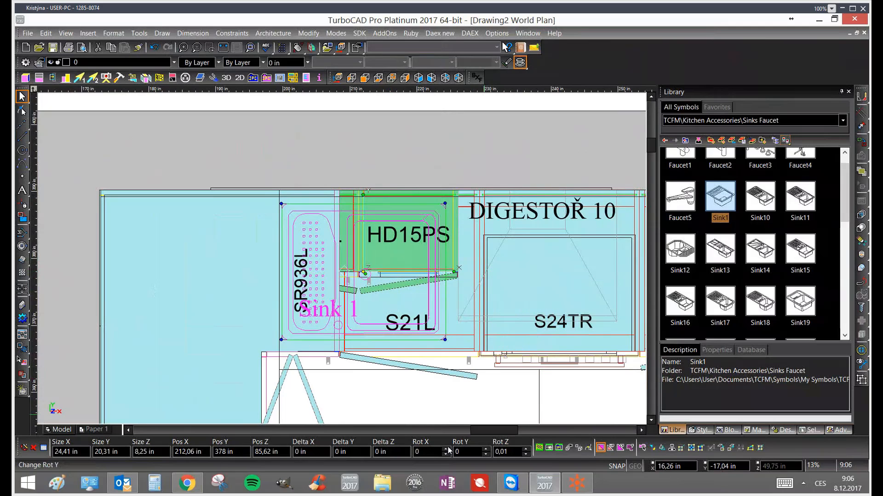
left_click(441, 404)
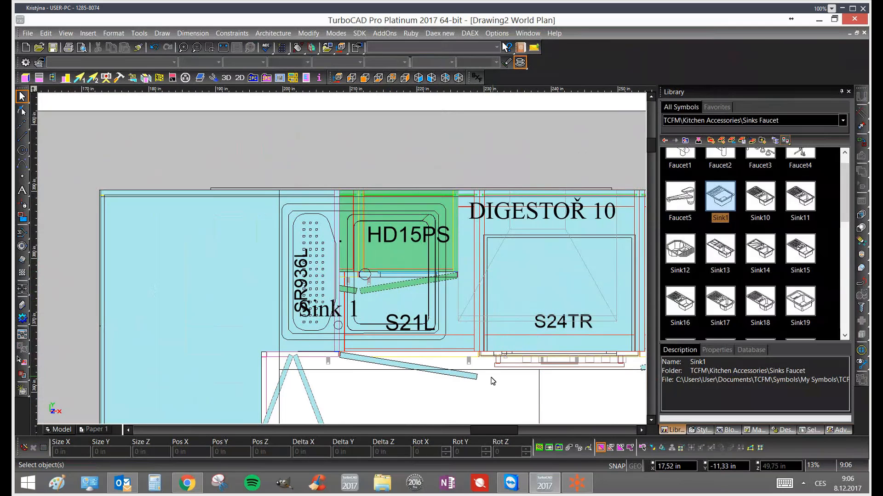
Lower the sink from the upper cabinets to worktop level in a 3D view by placing it on the workplane, and deselect it
left_click(432, 81)
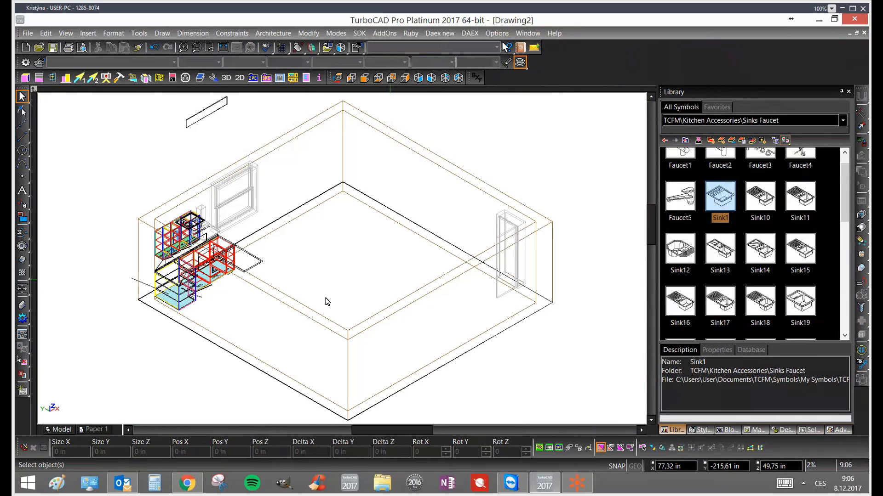
middle_click_drag(327, 302, 339, 245)
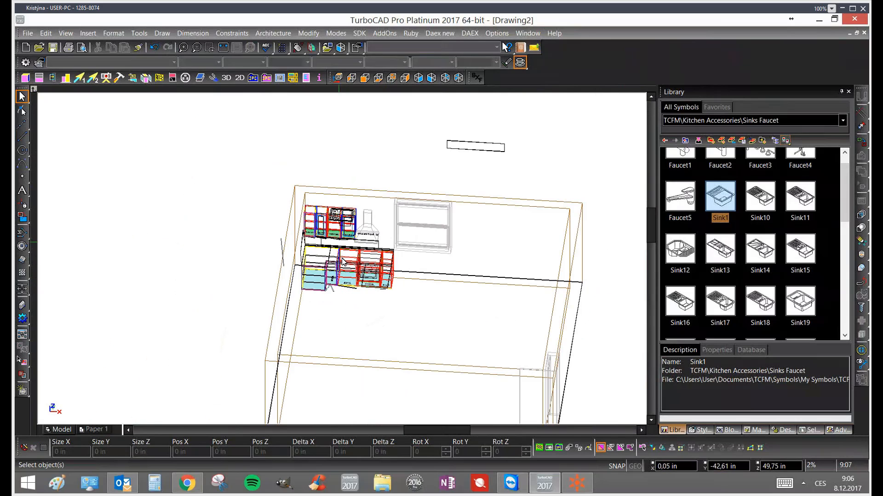
scroll(343, 261, "up", 3)
left_click(342, 211)
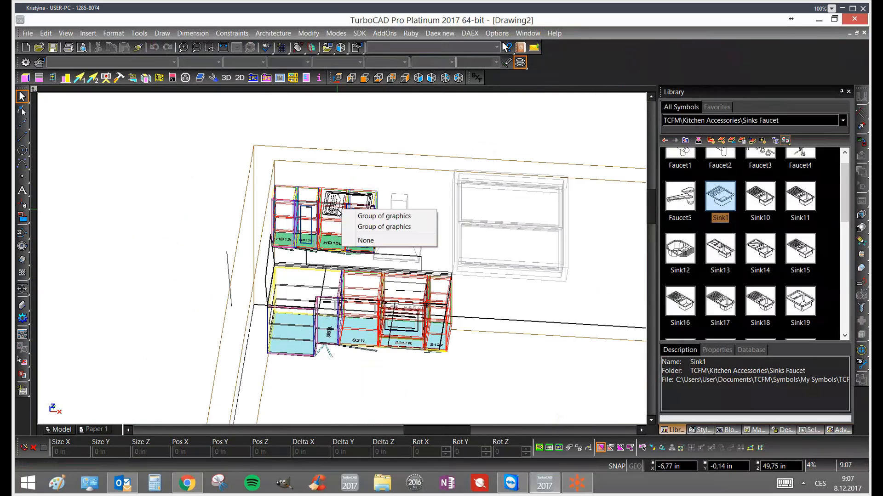
left_click(378, 216)
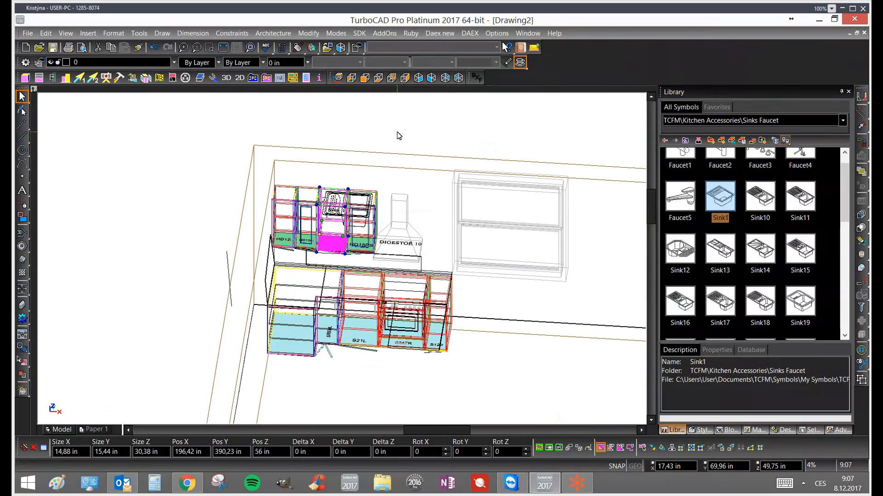
left_click(363, 215)
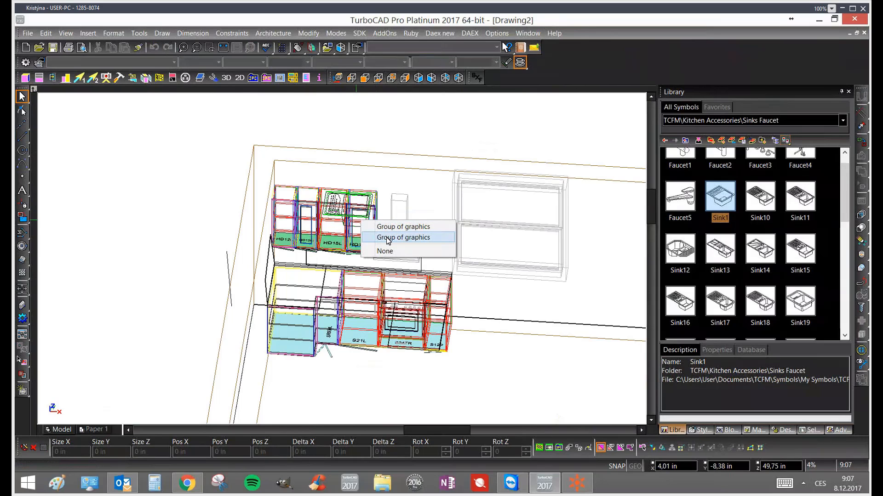
left_click(387, 237)
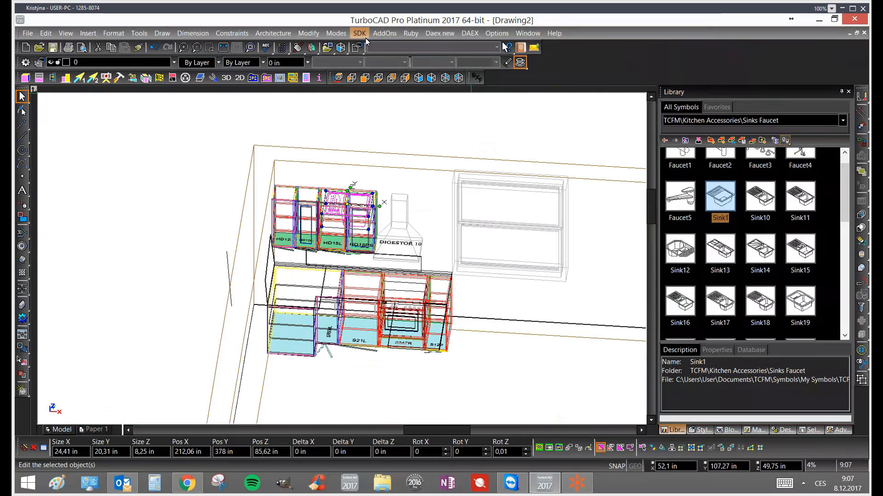
left_click(499, 37)
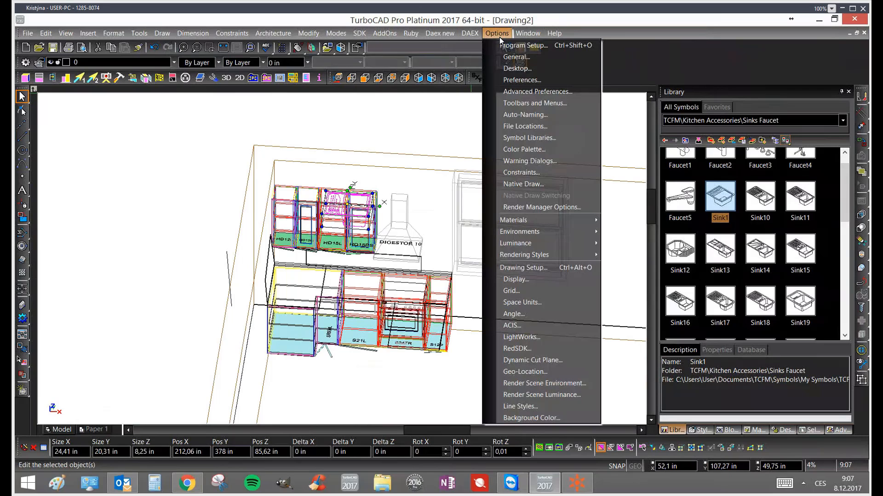
left_click(307, 33)
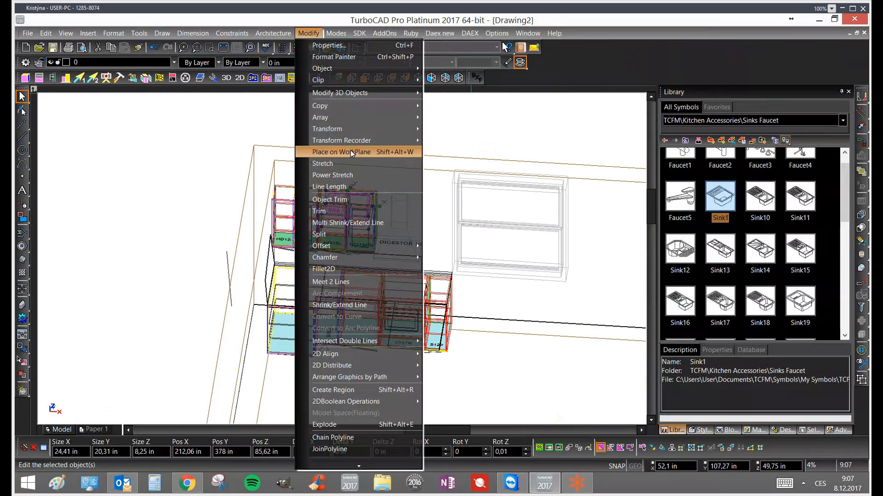
left_click(351, 151)
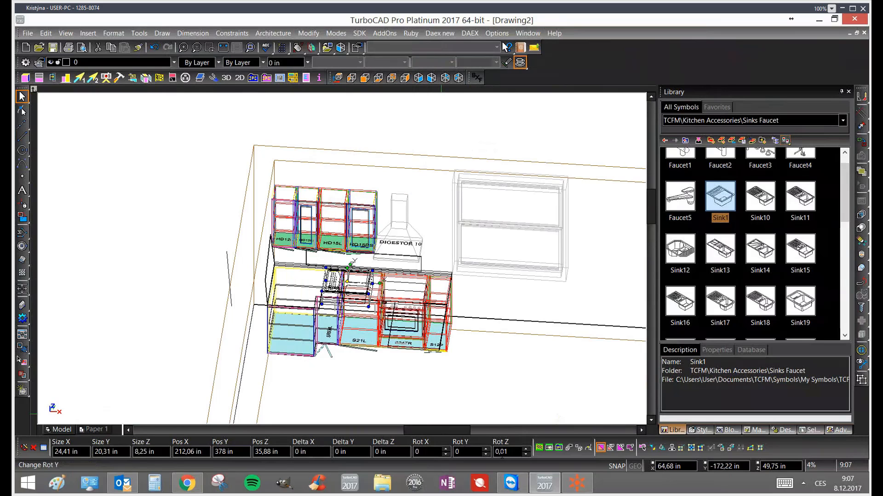
left_click(312, 34)
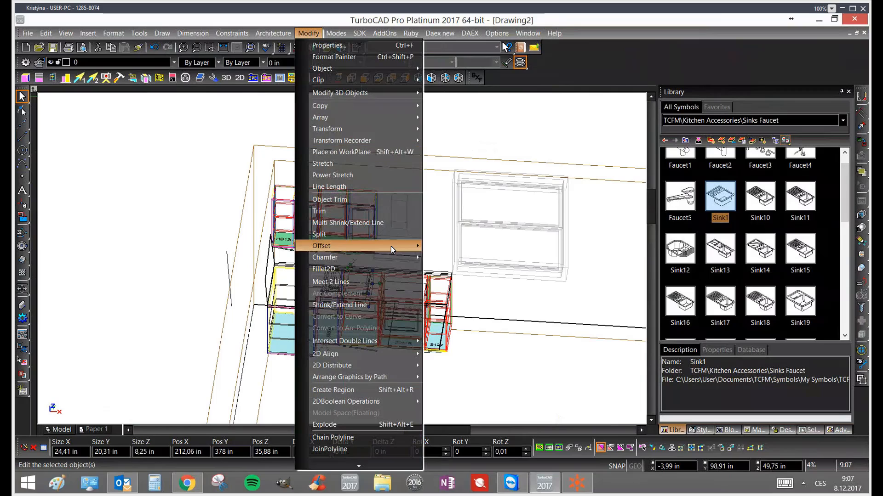
left_click(491, 388)
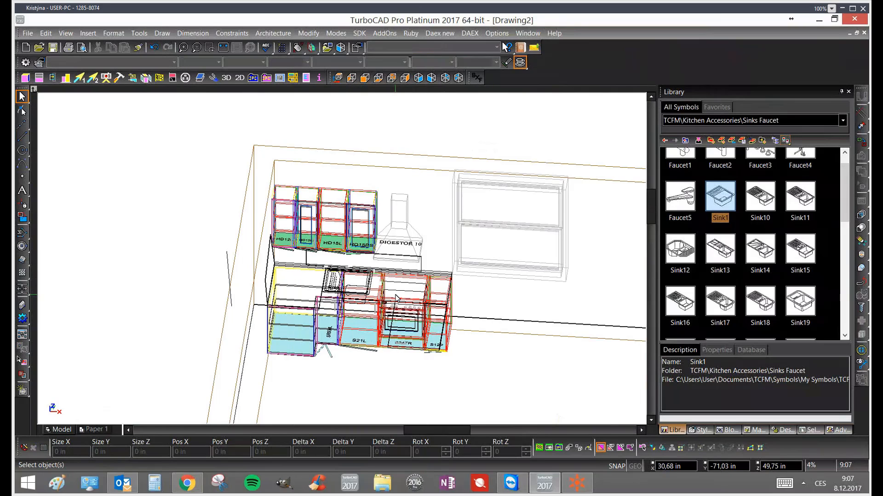
Render the kitchen to check the sink in the worktop, and return to the wireframe display
left_click(520, 63)
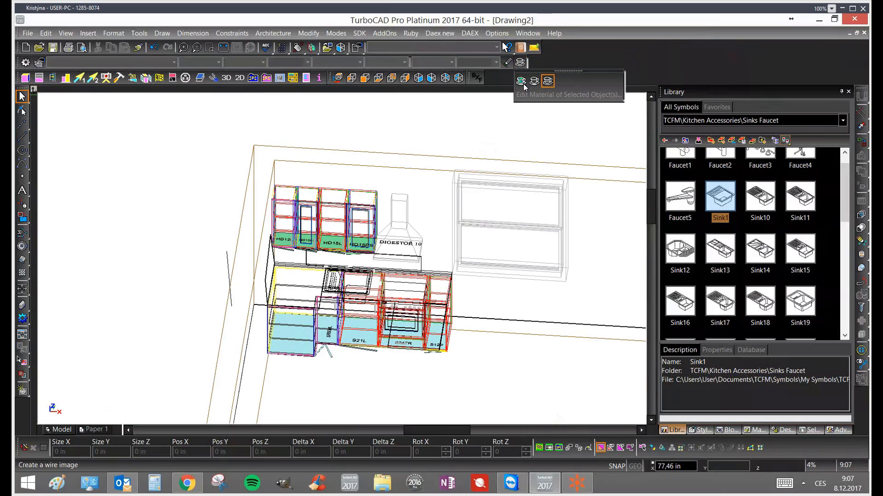
left_click(524, 85)
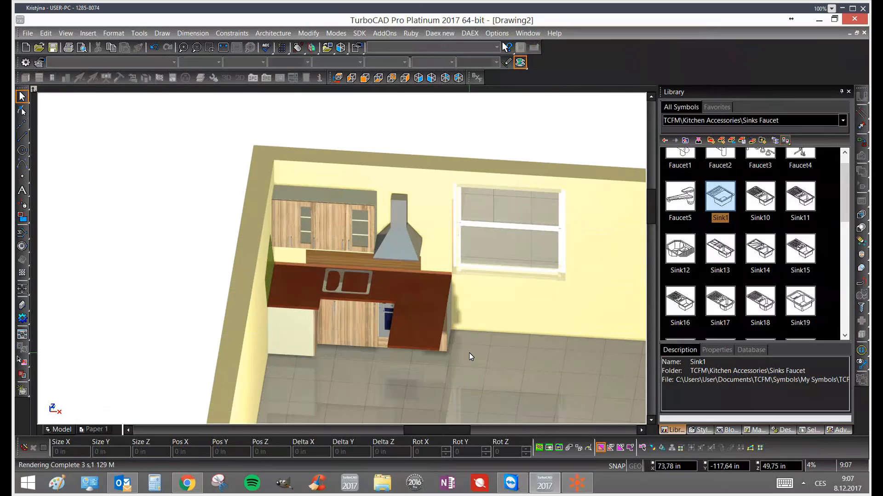
left_click(520, 62)
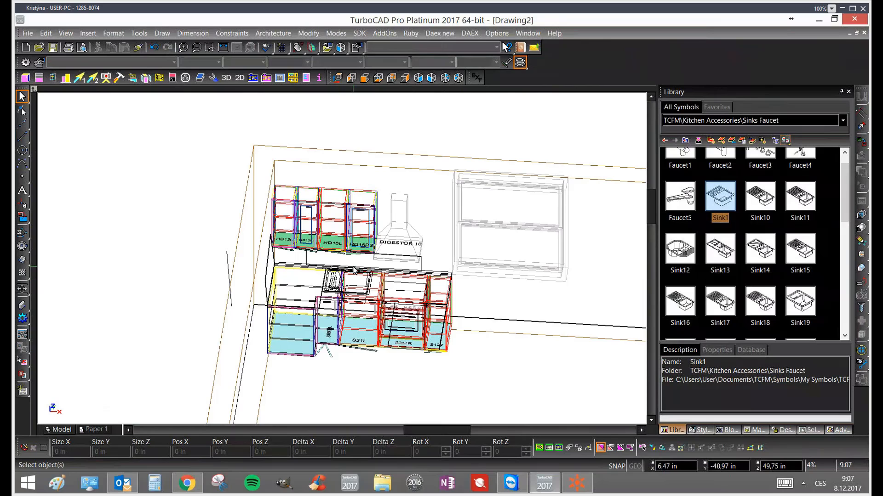
Create the working table hole for the sink from the selected Sink1, worktop and S21L base cabinet
scroll(345, 266, "up", 2)
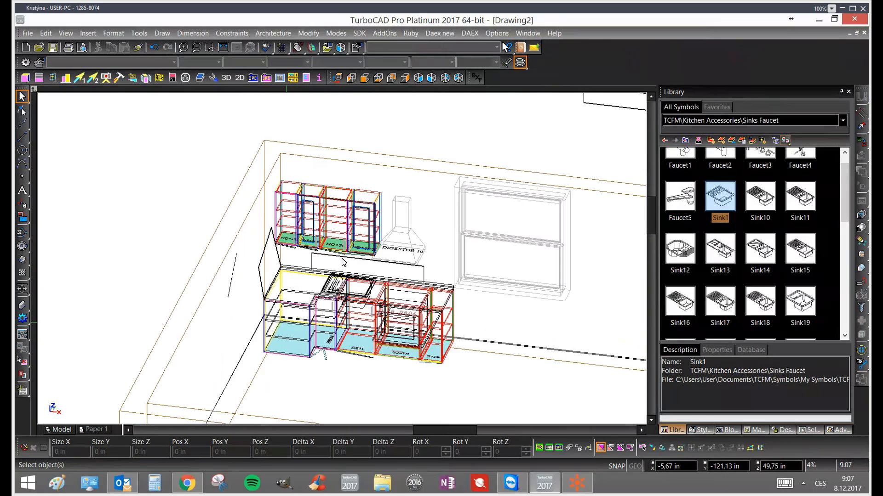
scroll(325, 255, "up", 3)
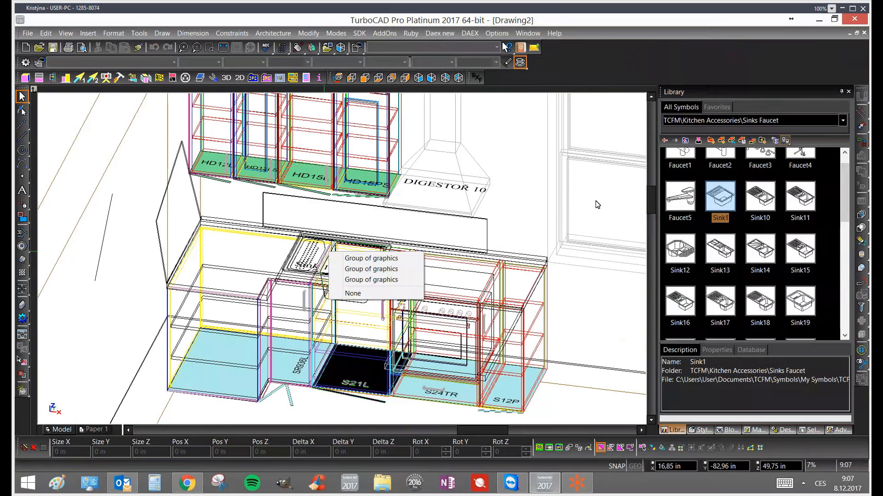
left_click(598, 144)
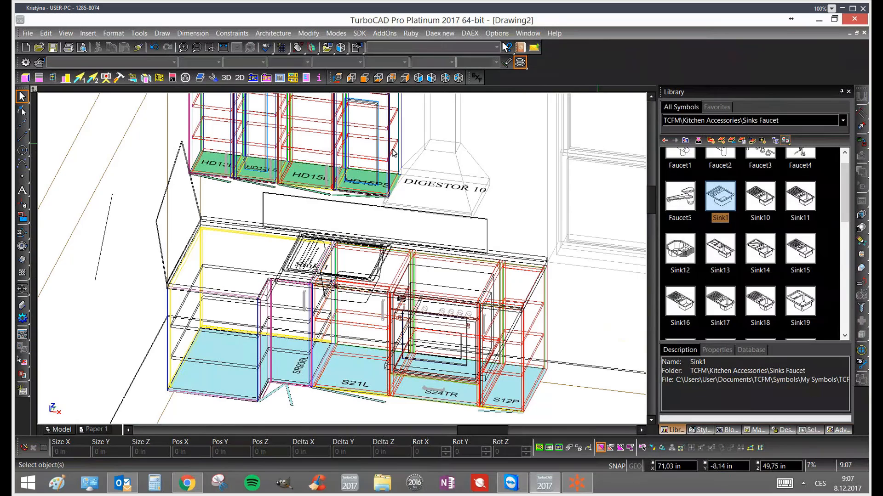
left_click(281, 77)
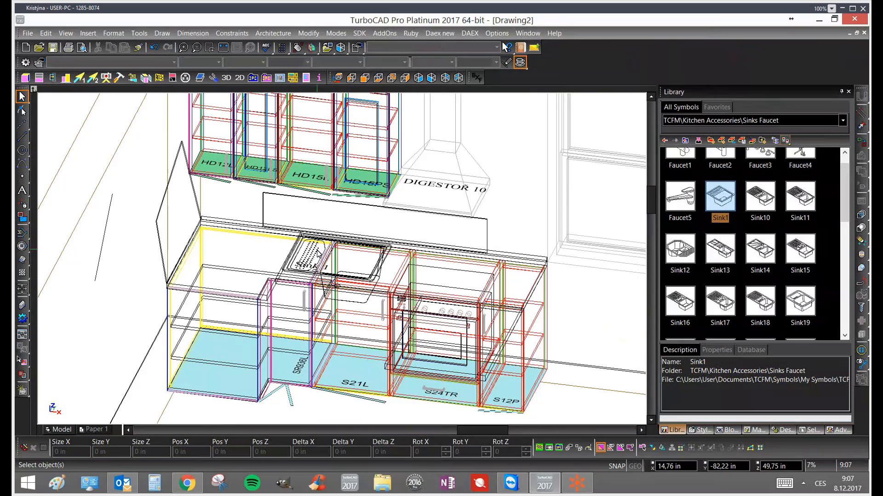
left_click(354, 260)
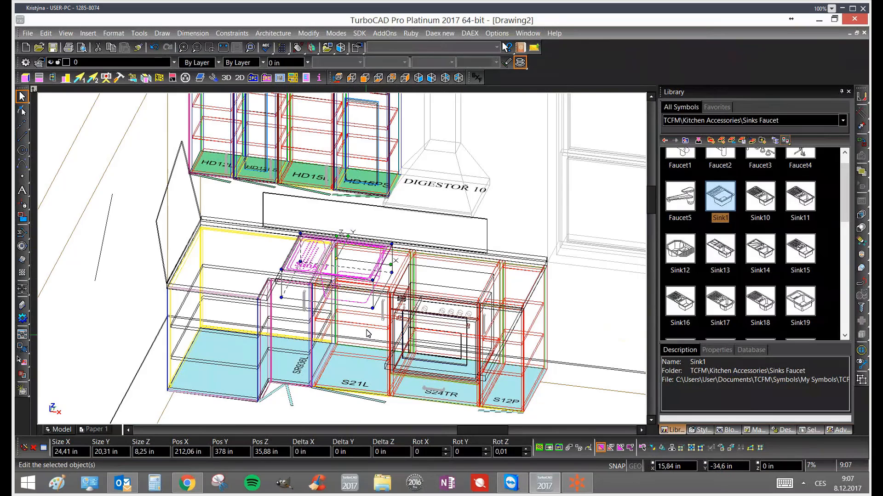
left_click(534, 258)
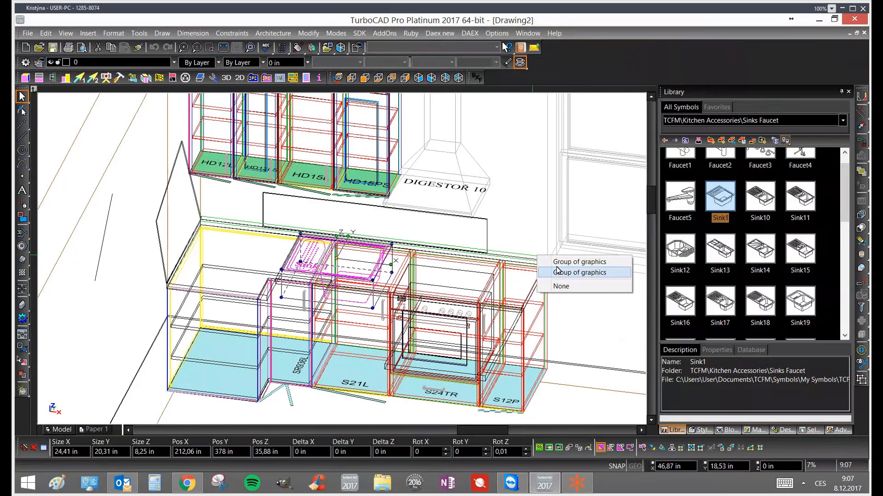
left_click(566, 274)
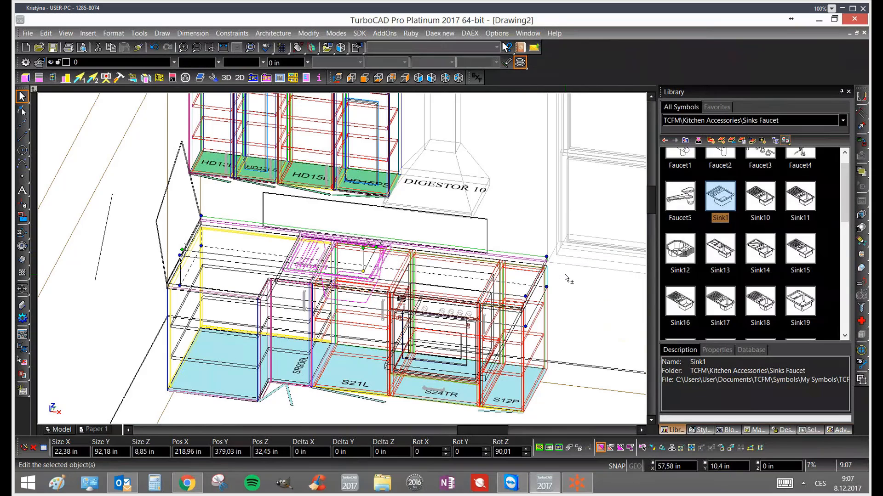
left_click(313, 339)
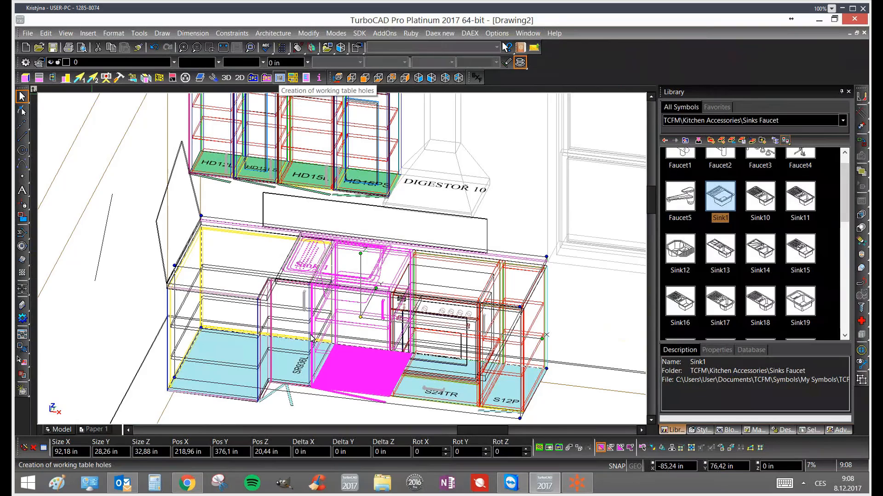
left_click(281, 78)
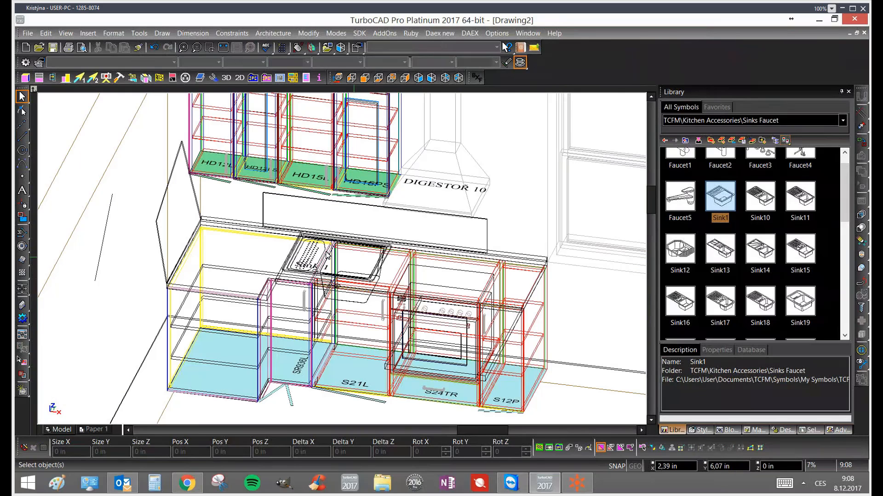
left_click(326, 252)
left_click(361, 271)
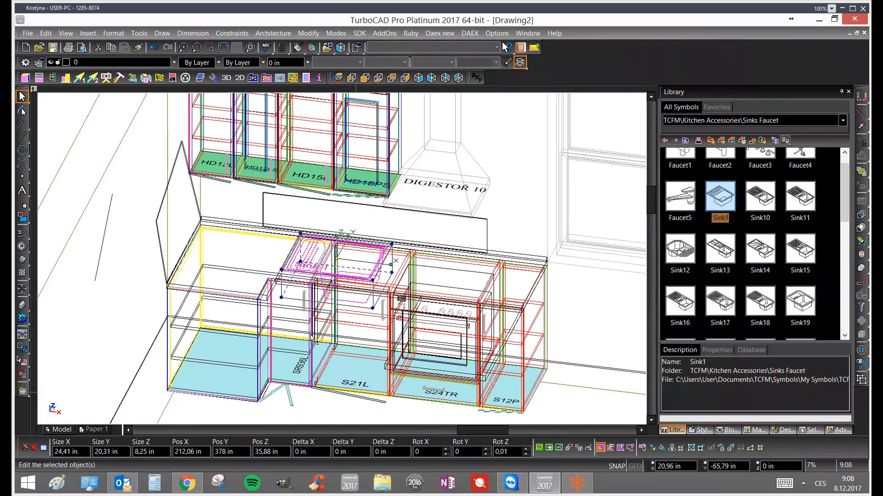
left_click(315, 340)
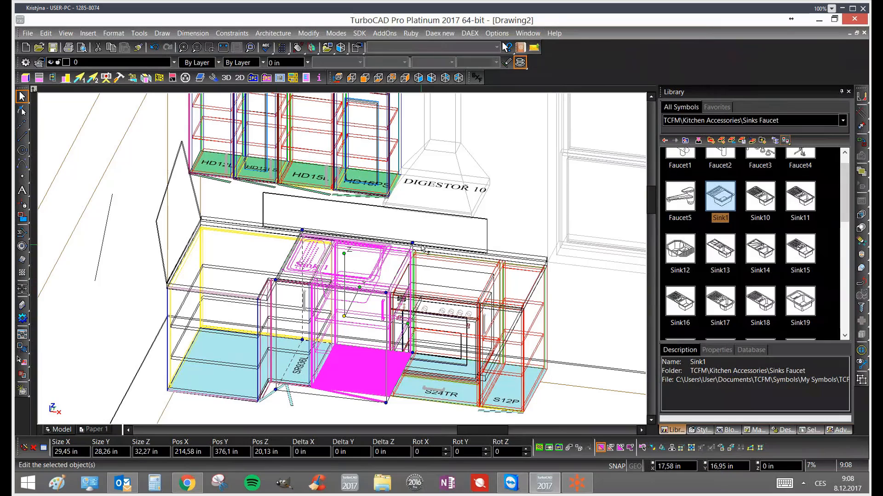
left_click(546, 263)
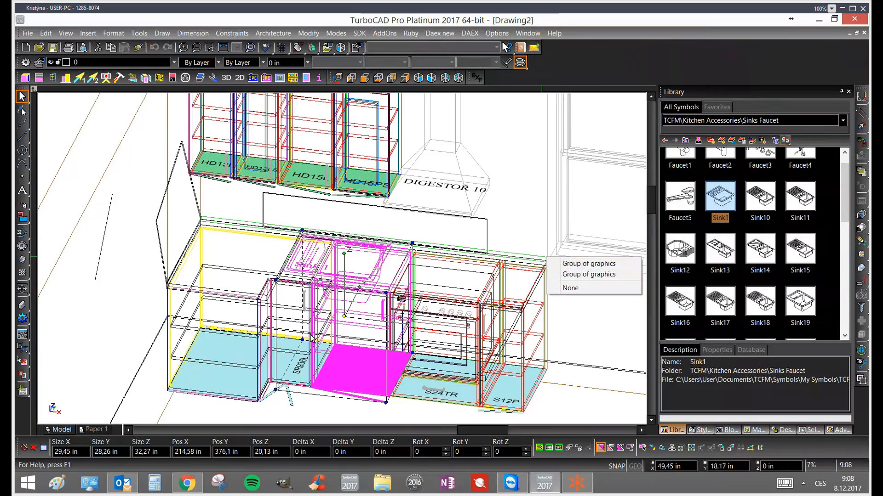
left_click(519, 272)
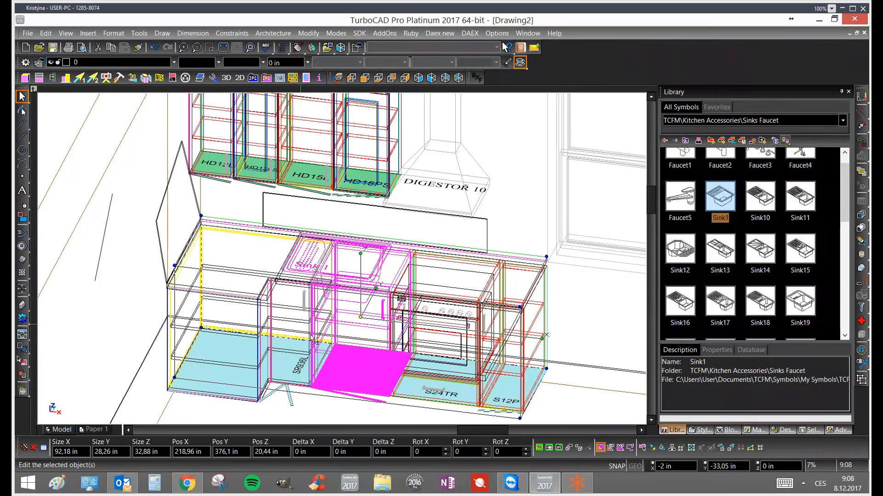
left_click(314, 339)
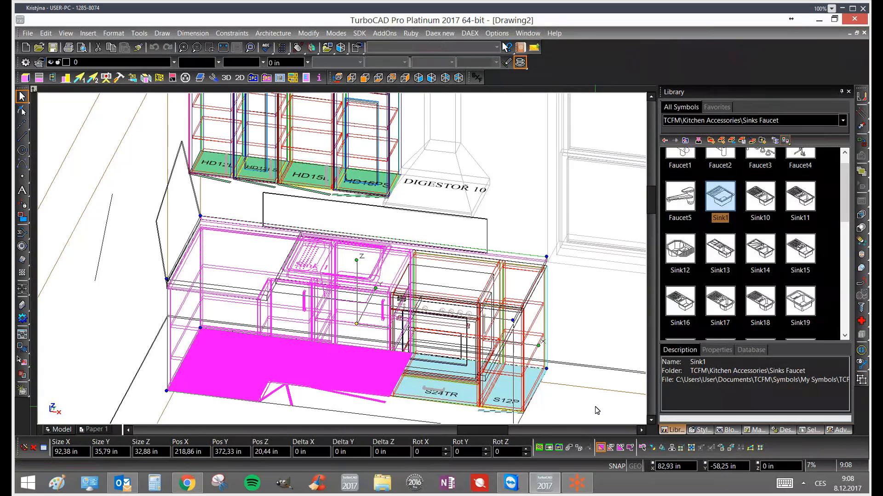
left_click(597, 410)
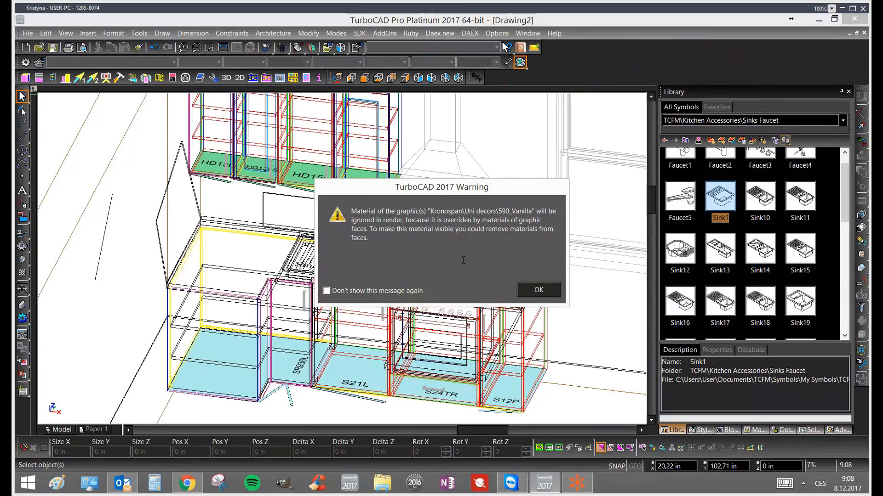
Render the kitchen to check the sink's working table hole, return to wireframe and leave the sink deselected
left_click(538, 290)
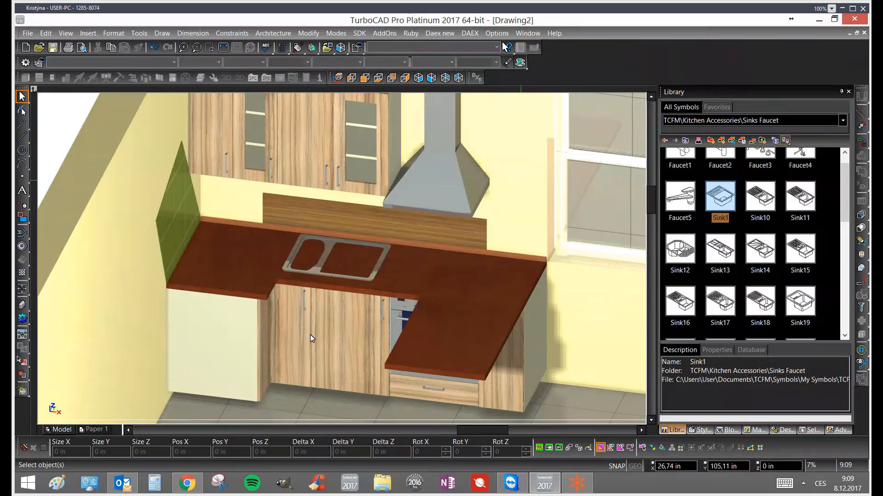
left_click(330, 243)
left_click(335, 260)
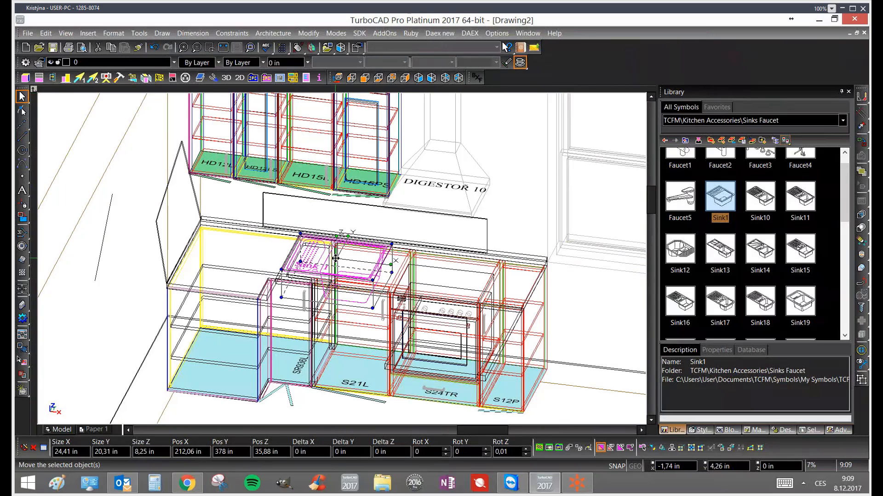
key("Escape")
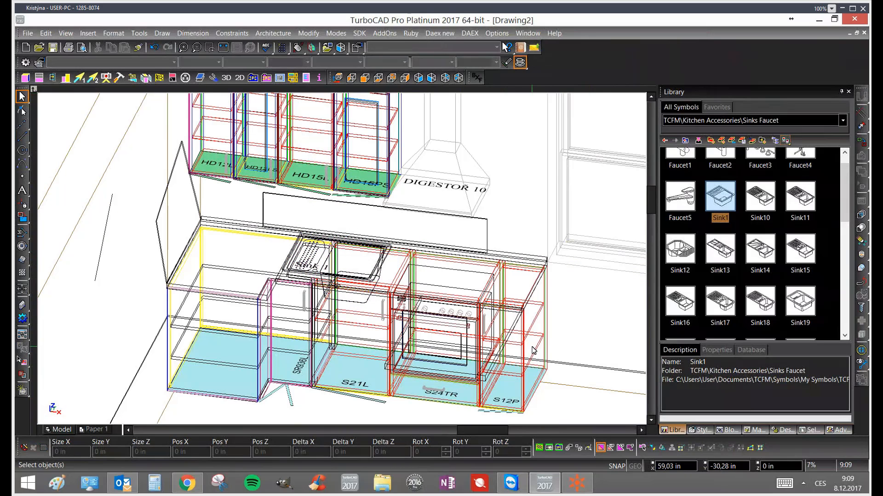
Select all the kitchen cabinets and worktop together and regenerate them with Door_01 cabinet doors
scroll(307, 243, "down", 3)
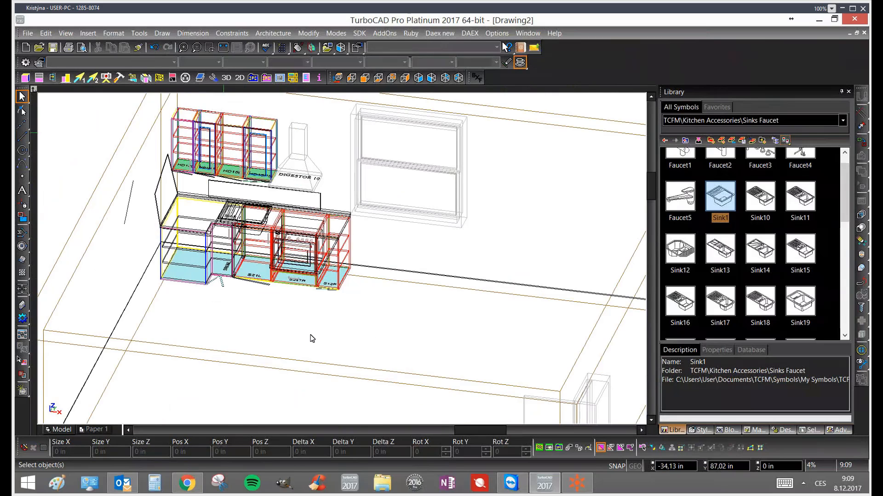
scroll(312, 339, "up", 3)
key("ctrl+Up")
key("ctrl+Up")
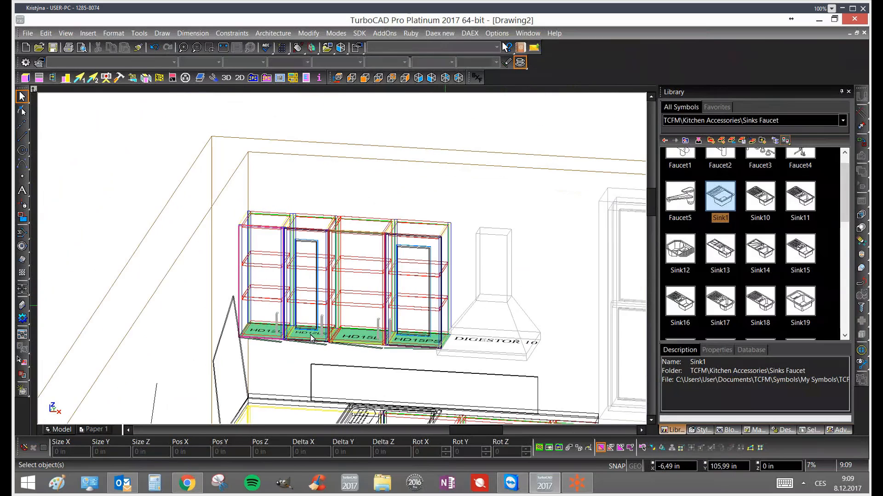
scroll(312, 338, "down", 3)
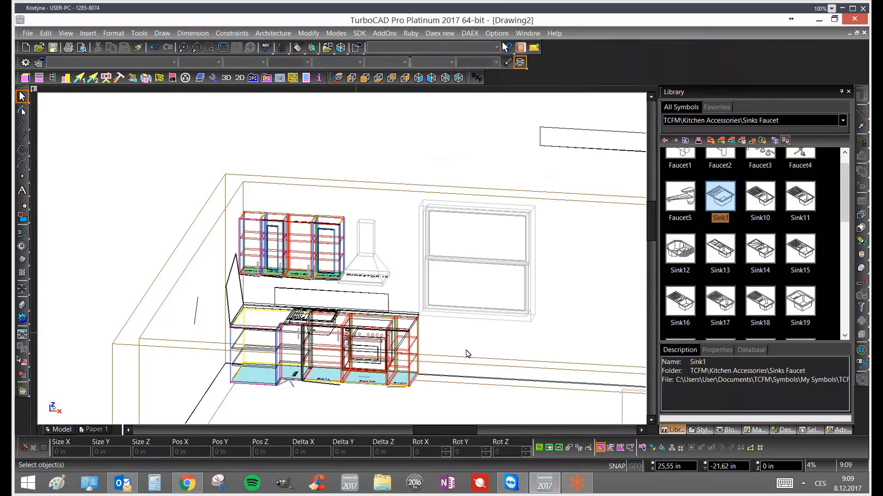
middle_click_drag(441, 361, 431, 389, "shift")
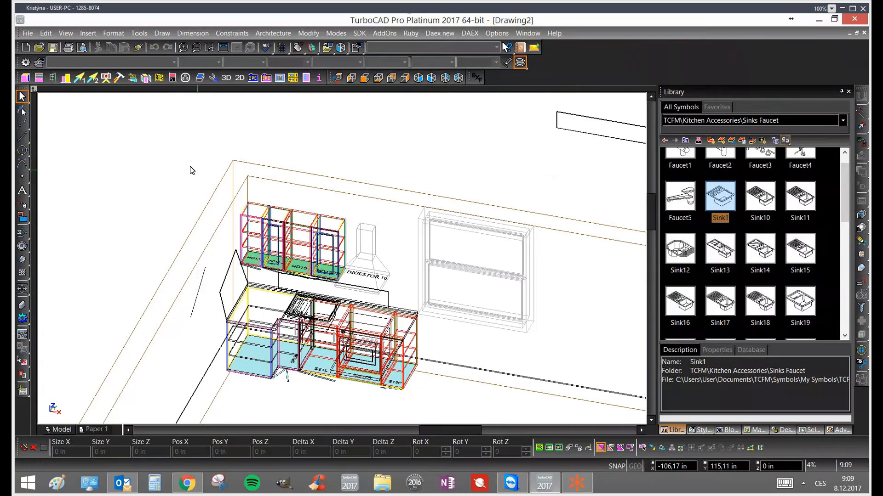
left_click_drag(181, 164, 444, 409)
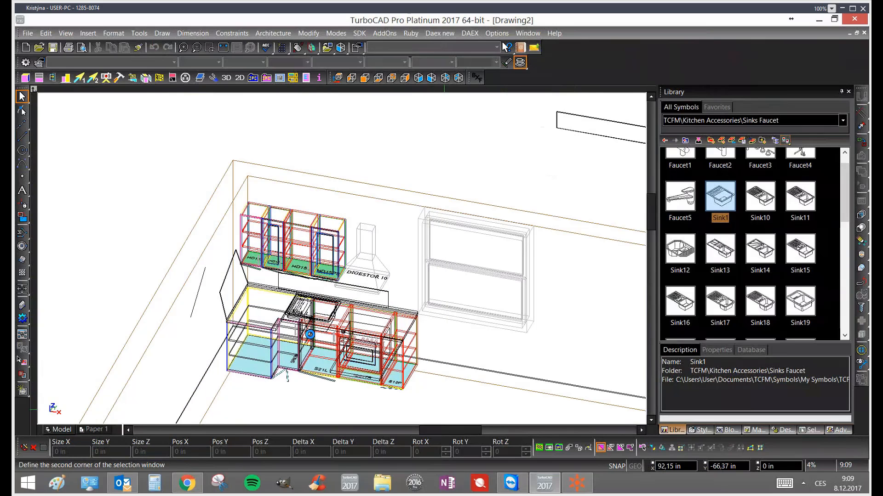
left_click(311, 338)
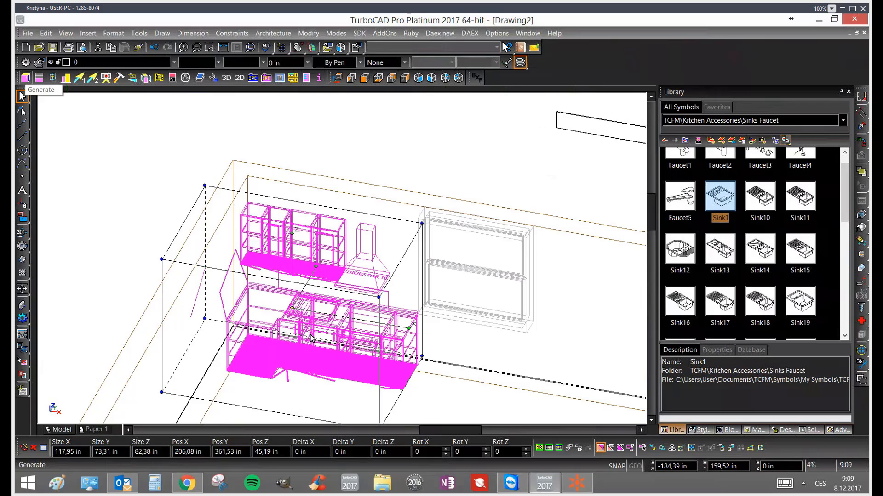
left_click(25, 78)
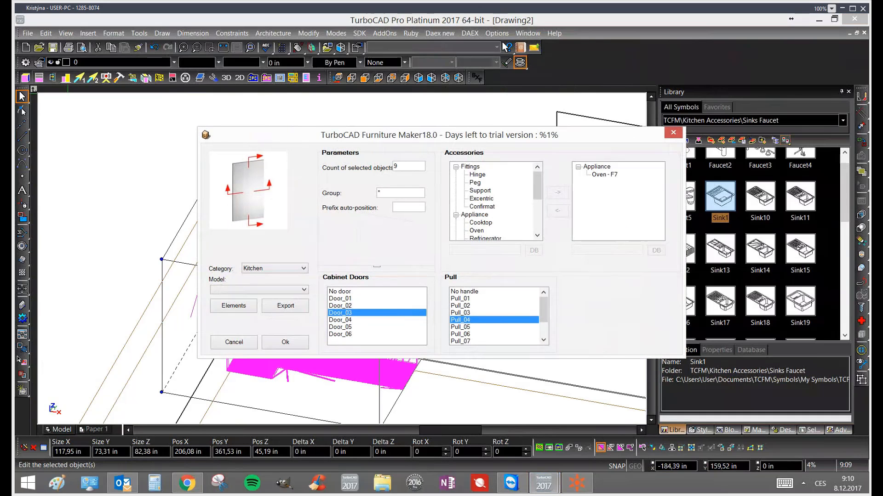
left_click(347, 299)
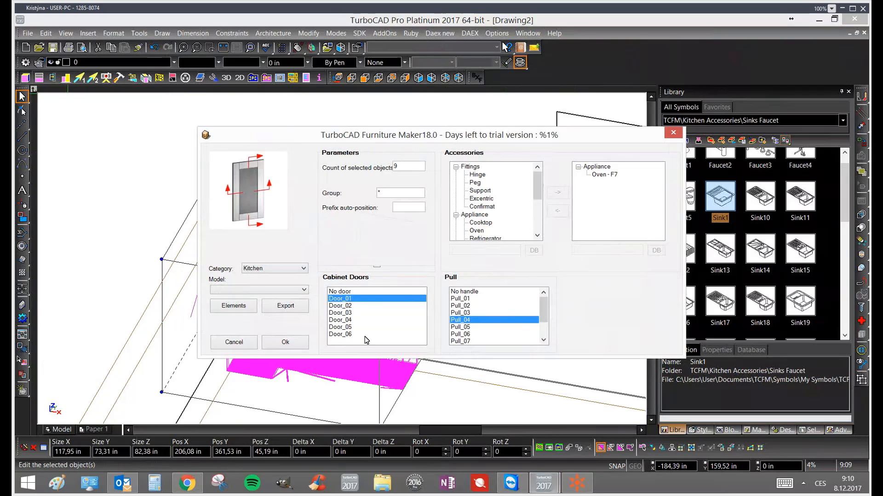
left_click(300, 346)
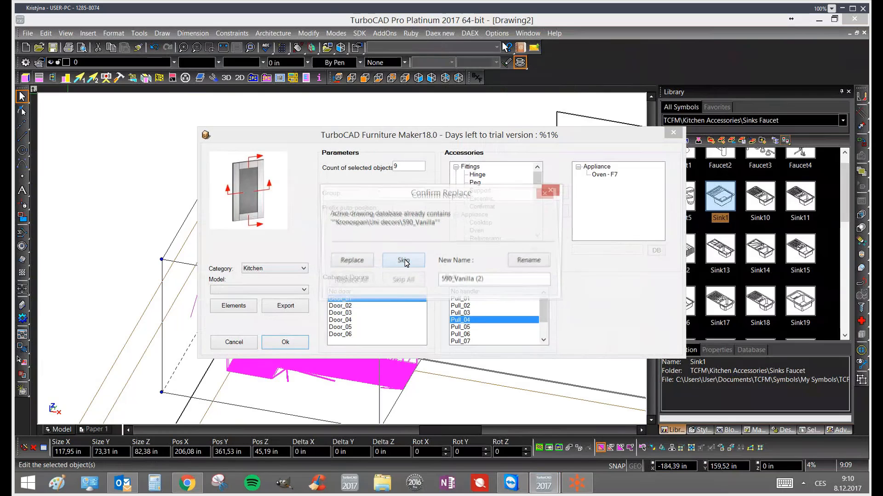
Skip replacing every material already in the drawing database, such as 590_Vanilla, 8995RF_Coco_Bolo and chrome, and leave the regenerated cabinets deselected
left_click(403, 260)
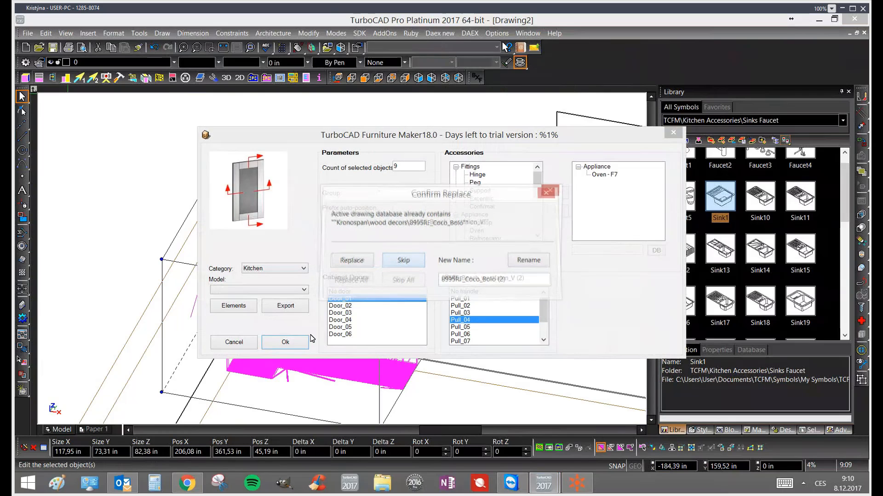
key("Return")
key("Return")
key("Return")
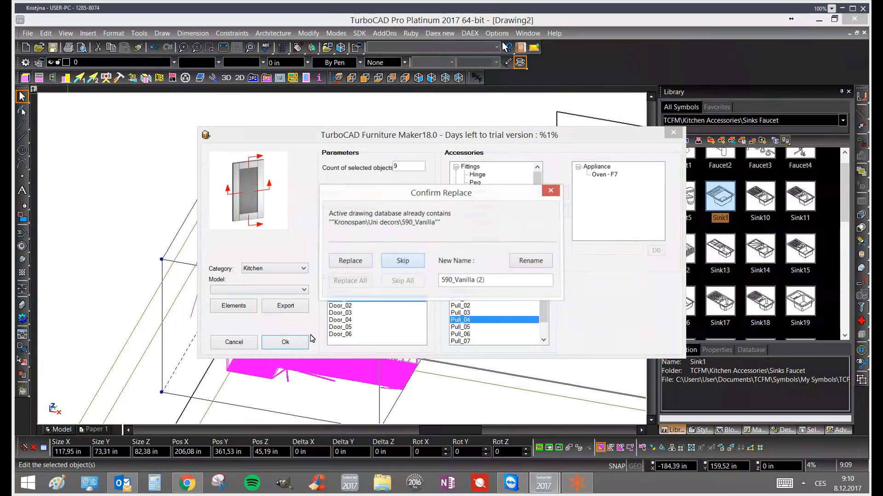
left_click(403, 261)
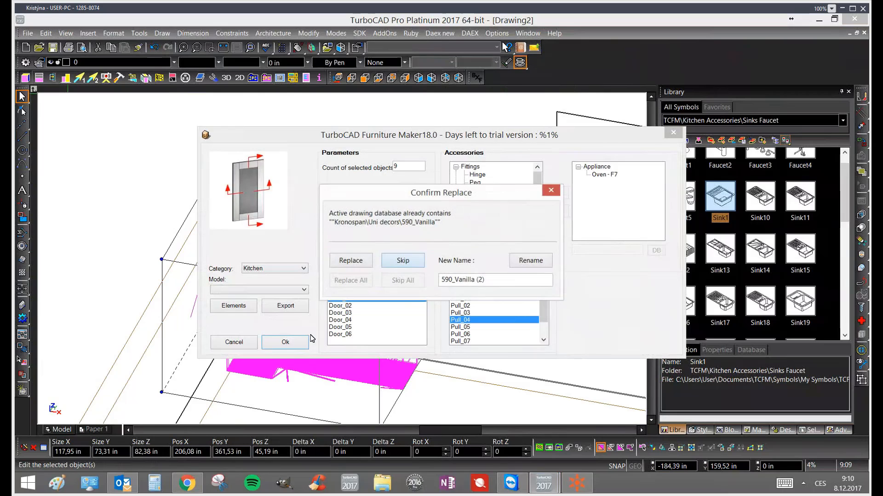
key("Return")
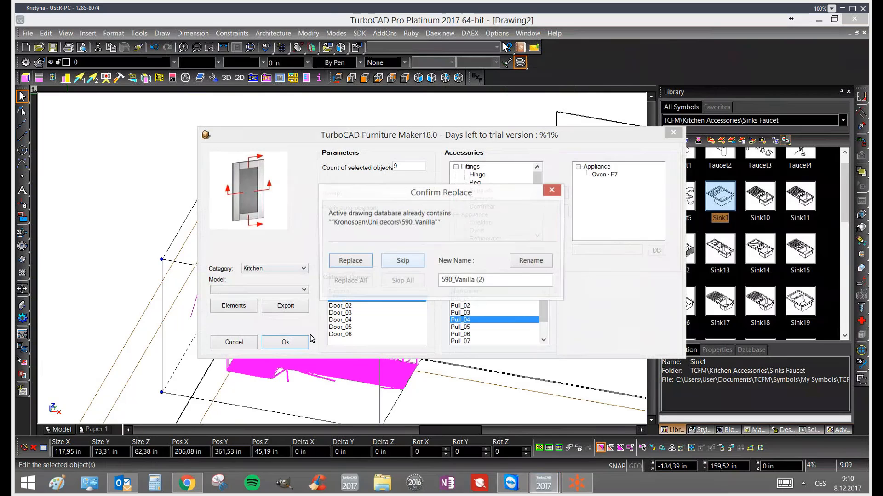
left_click(404, 260)
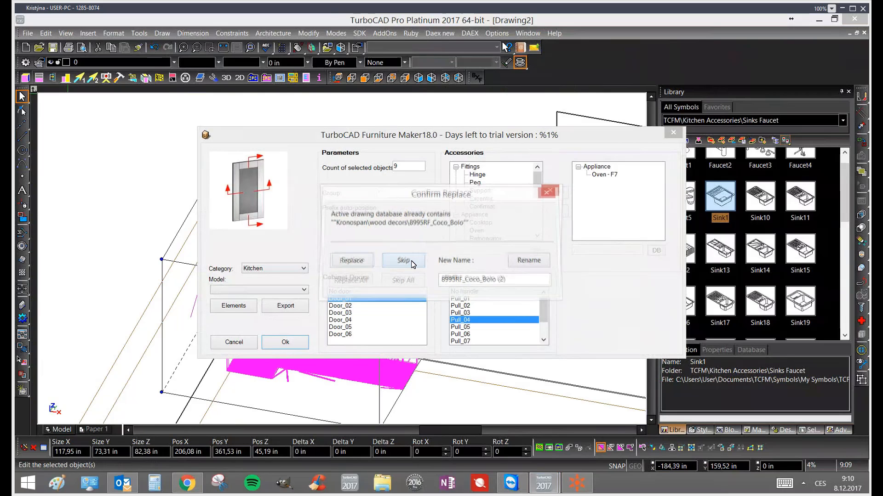
left_click(403, 260)
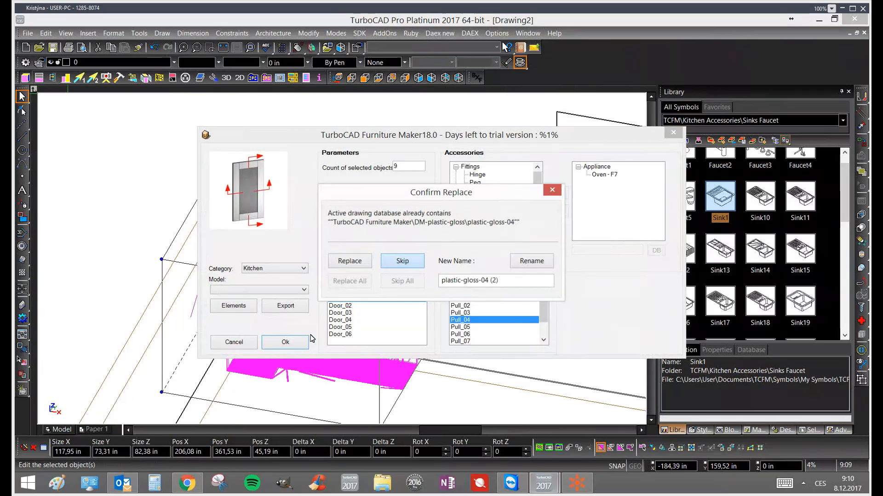
key("Return")
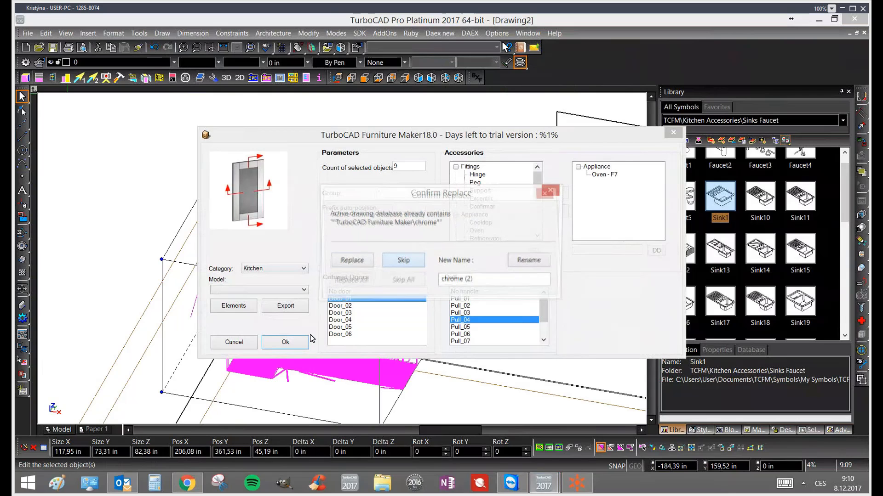
key("Return")
key("Return")
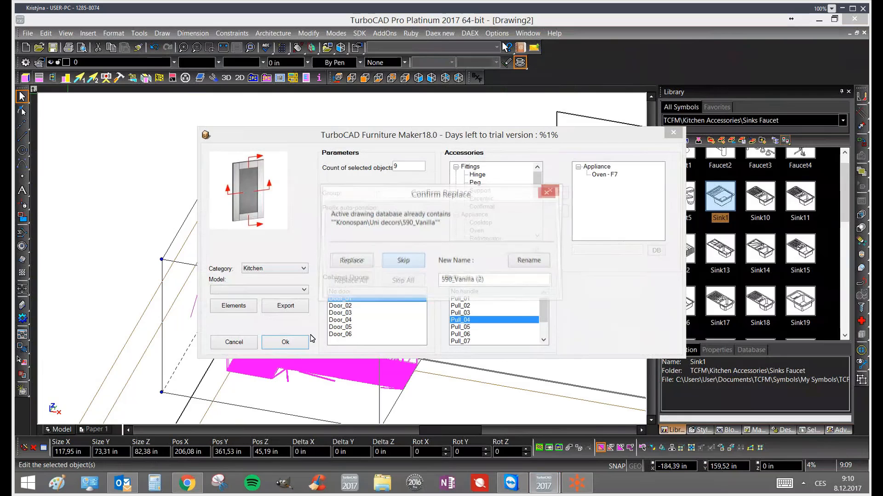
key("Return")
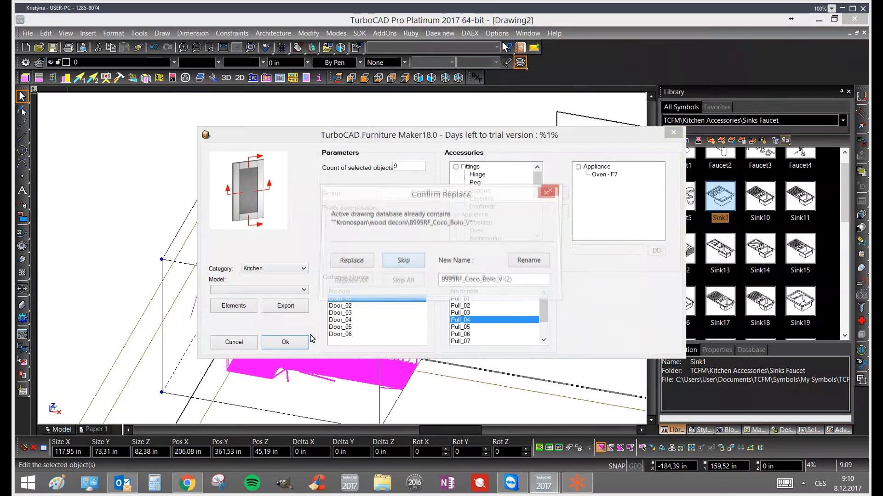
key("Return")
key("Return")
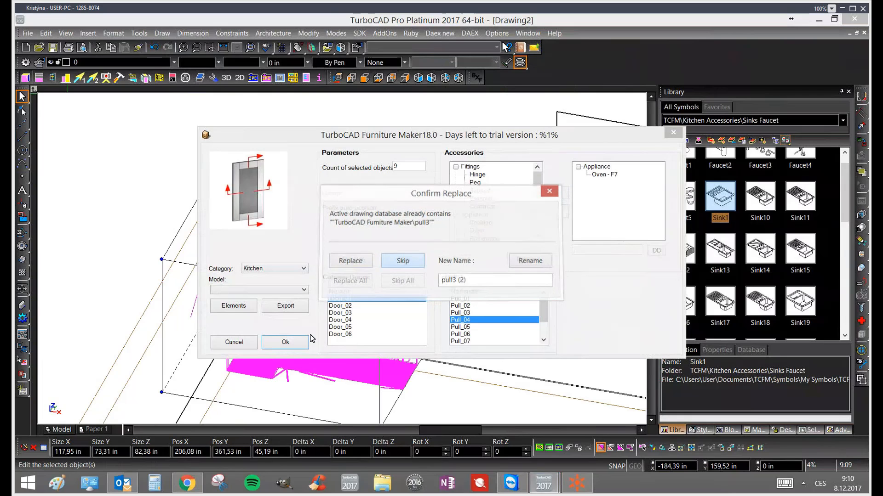
key("Return")
key("Return")
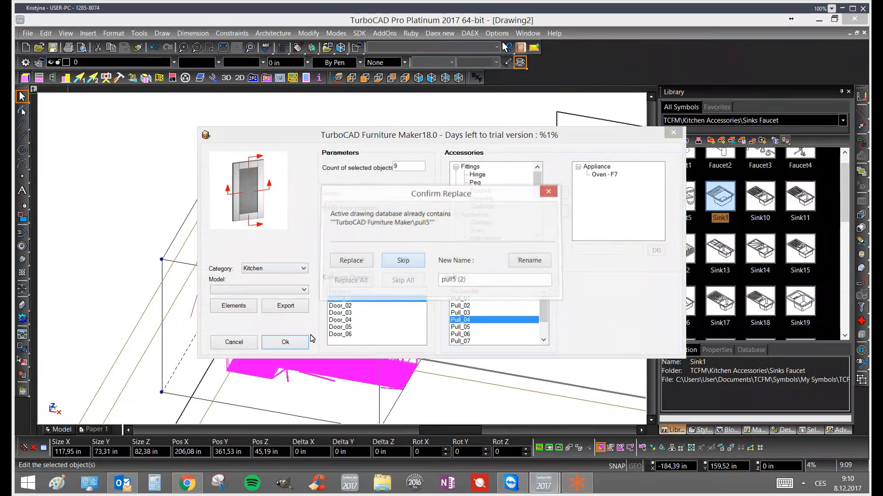
key("Return")
key("Return")
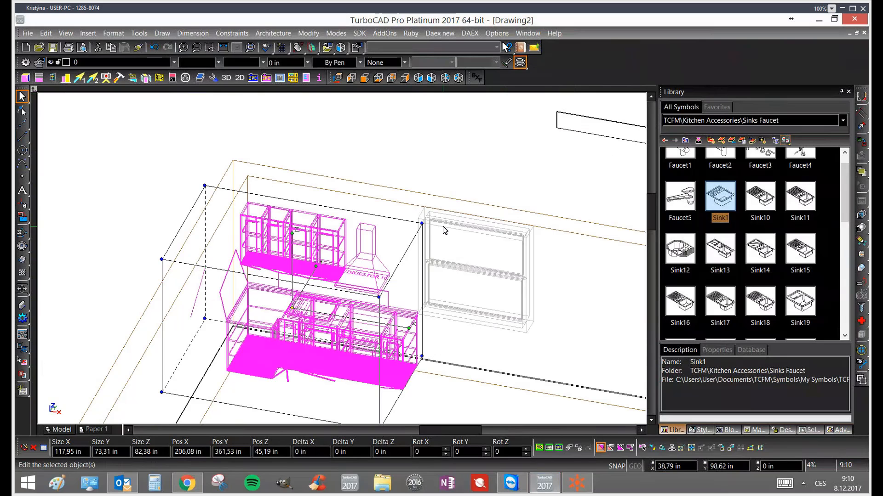
key("Escape")
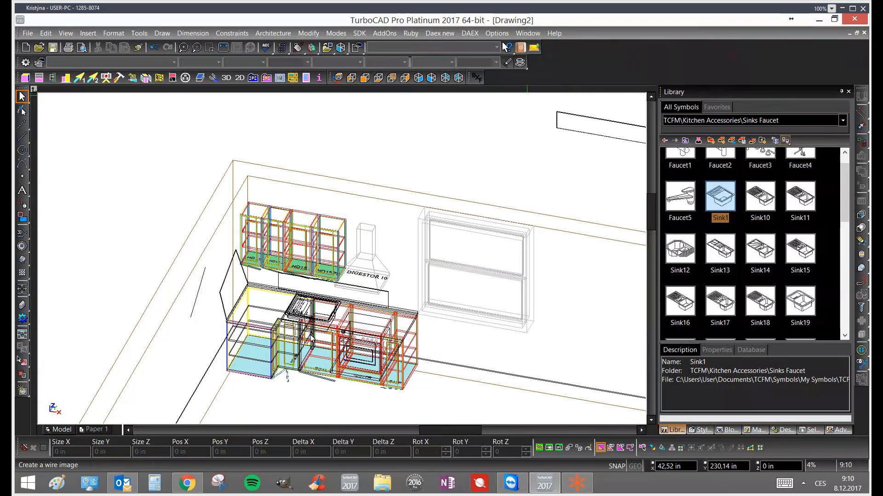
Render the kitchen in Quality mode to check the regenerated cabinet doors, suppressing further material override warnings
left_click(520, 62)
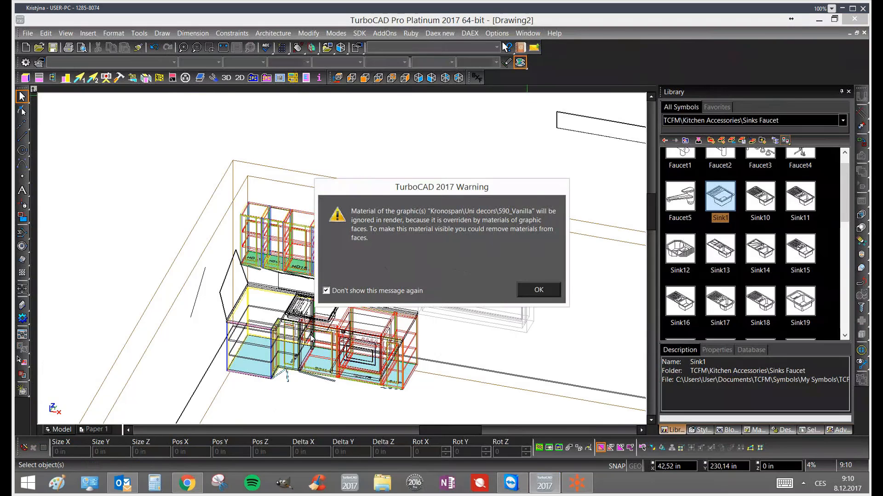
left_click(538, 290)
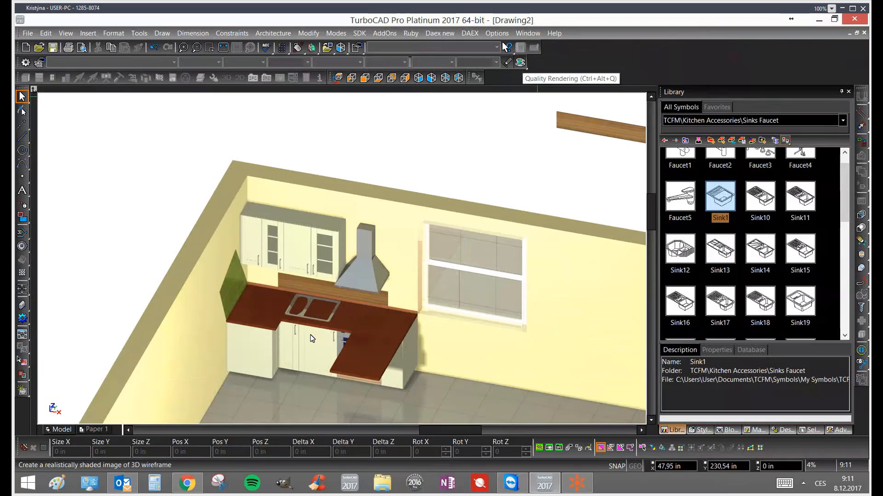
left_click(520, 62)
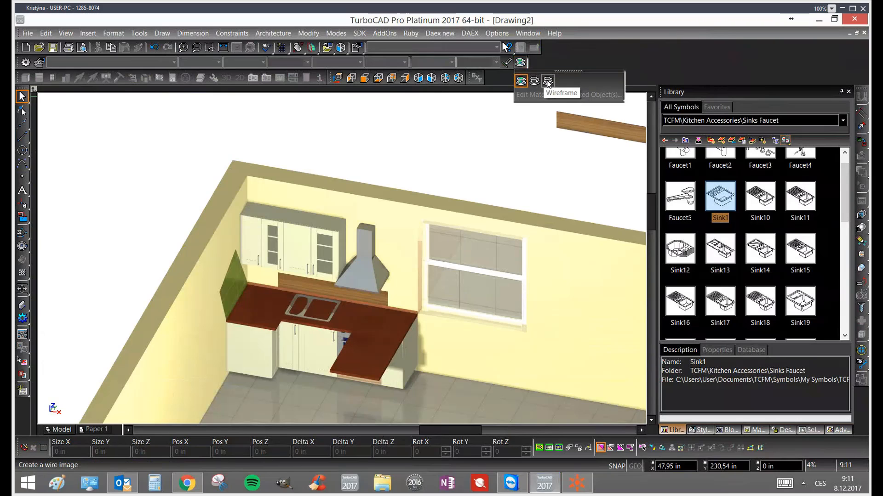
left_click(547, 82)
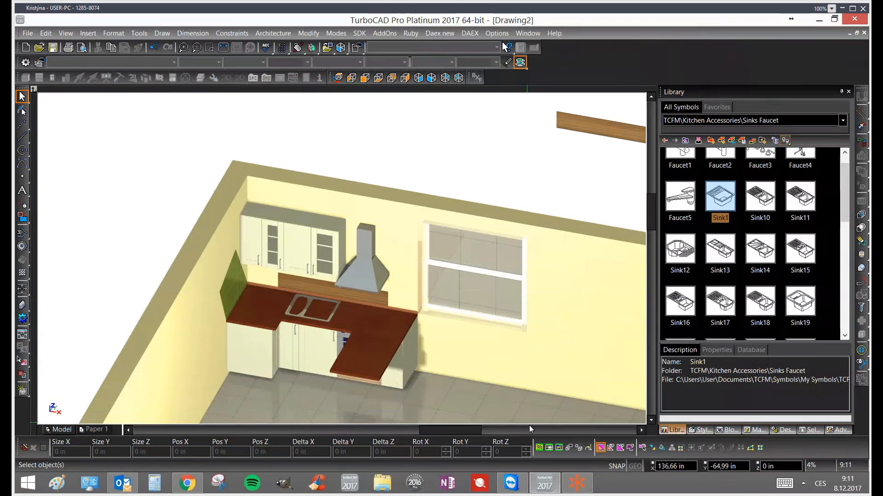
Try to export the rendered kitchen view to a JPG file, and return to the wireframe display
left_click(558, 448)
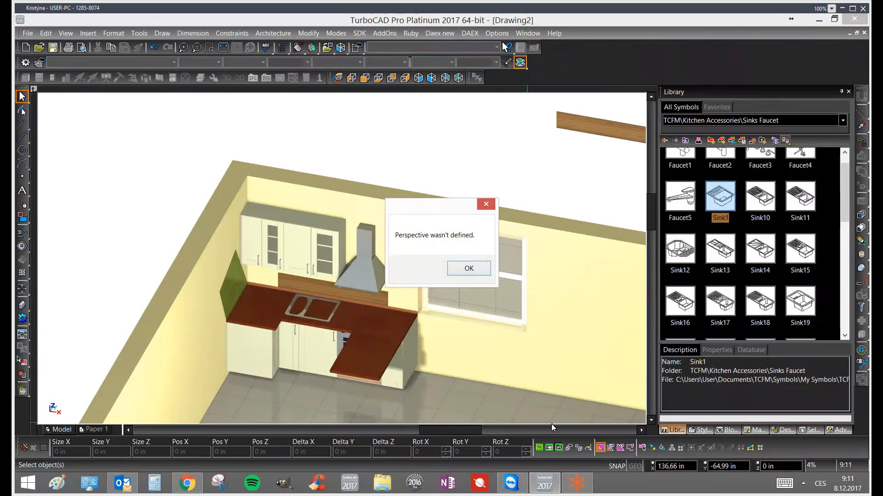
left_click(468, 269)
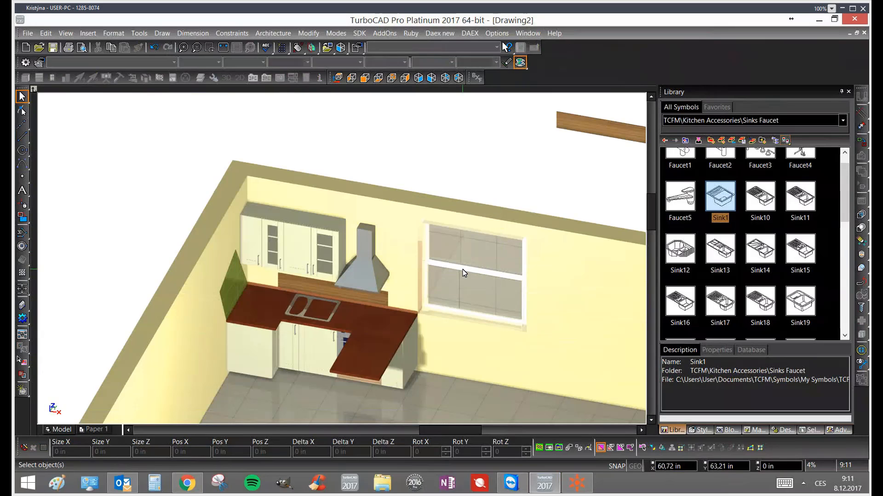
left_click_drag(524, 65, 548, 82)
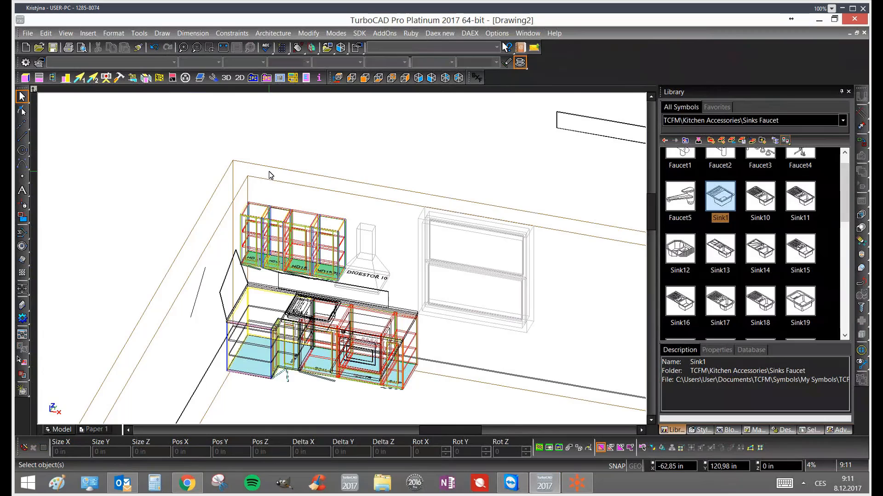
Try to define a perspective view in the plan from the middle of the room towards the kitchen
left_click(106, 77)
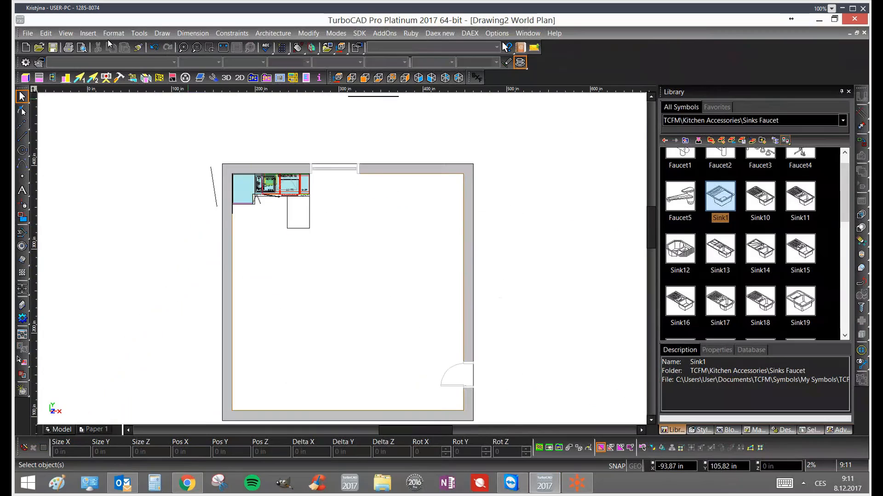
left_click(304, 301)
left_click(294, 250)
left_click(293, 246)
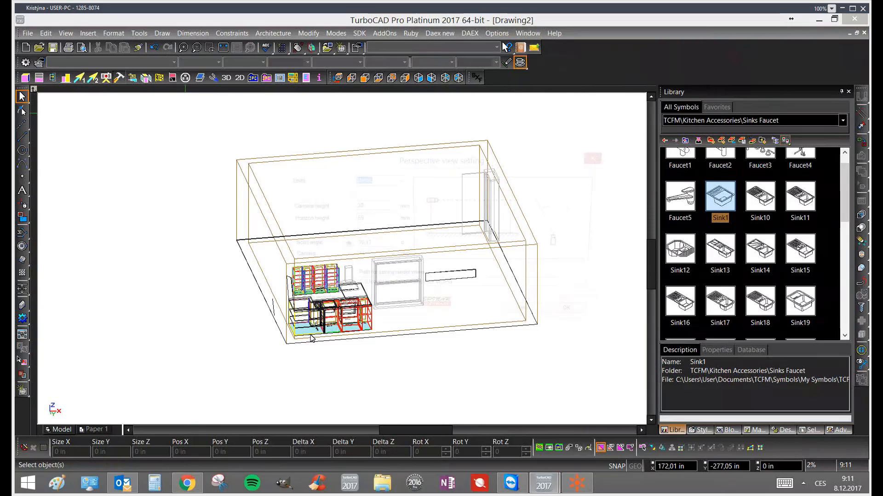
Set the perspective camera height to 59 mm and horizon height to 30 mm, and define the view from the room towards the kitchen
key("Tab")
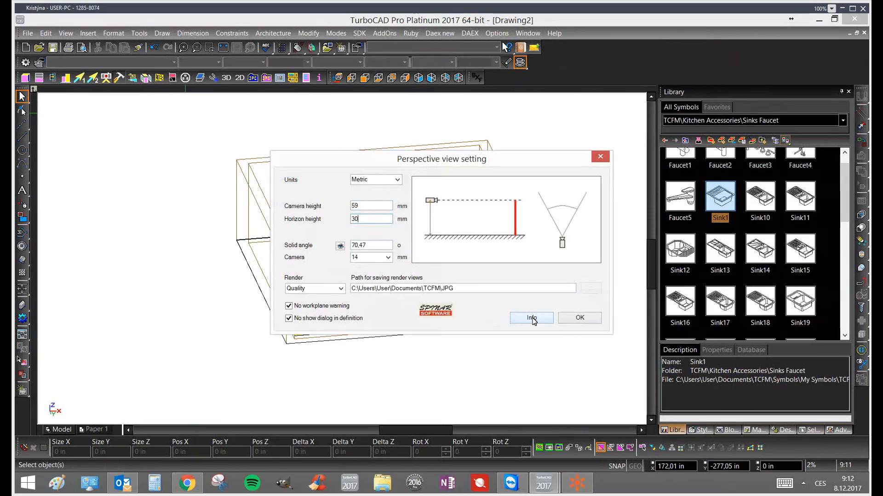
left_click(579, 318)
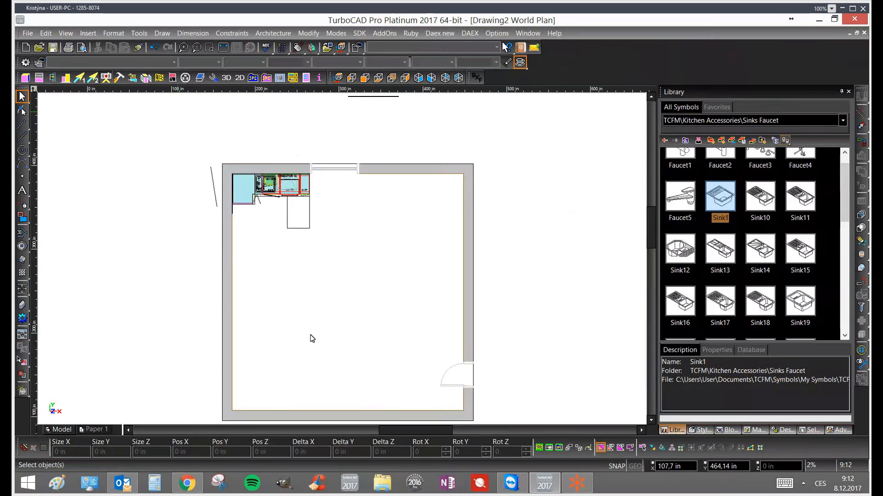
left_click(315, 347)
left_click(296, 261)
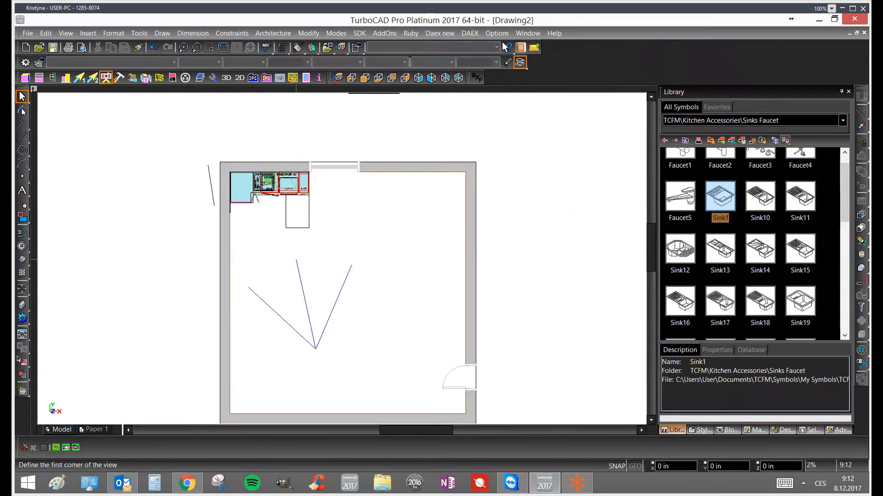
Delete the room's front wall and the door so that the kitchen is unobstructed from the camera side
scroll(343, 264, "up", 3)
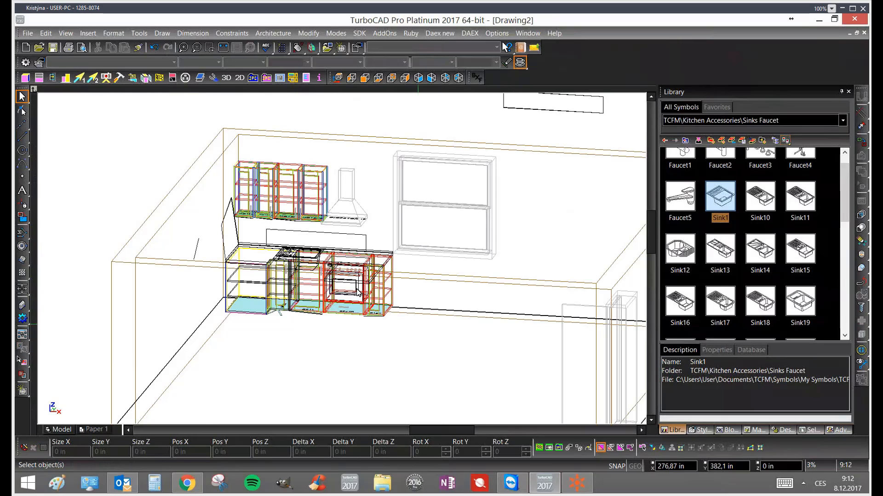
middle_click_drag(357, 289, 370, 290, "ctrl")
left_click(468, 274)
key("Delete")
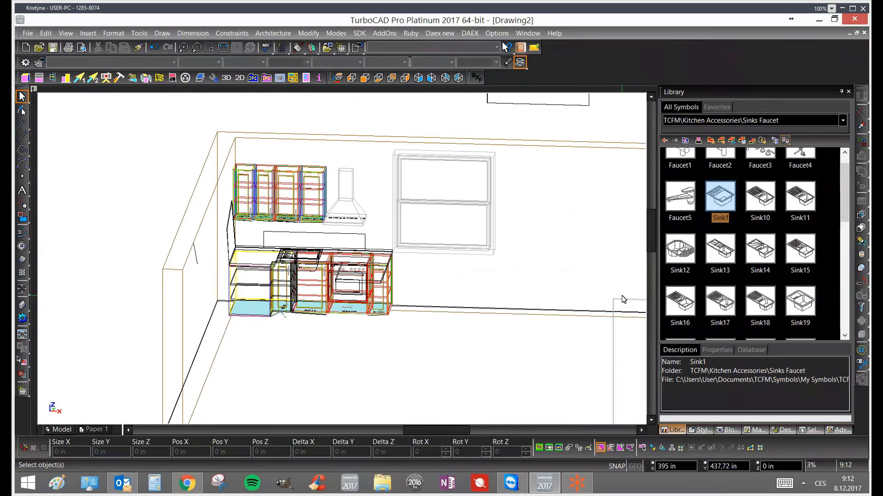
left_click(622, 299)
key("Delete")
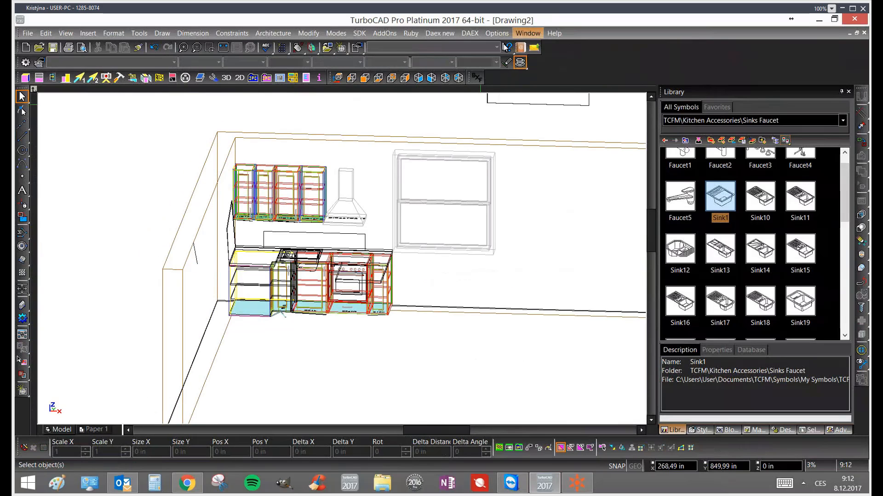
Render the opened-up kitchen in Quality mode and try to export the view to a JPG file
left_click(519, 63)
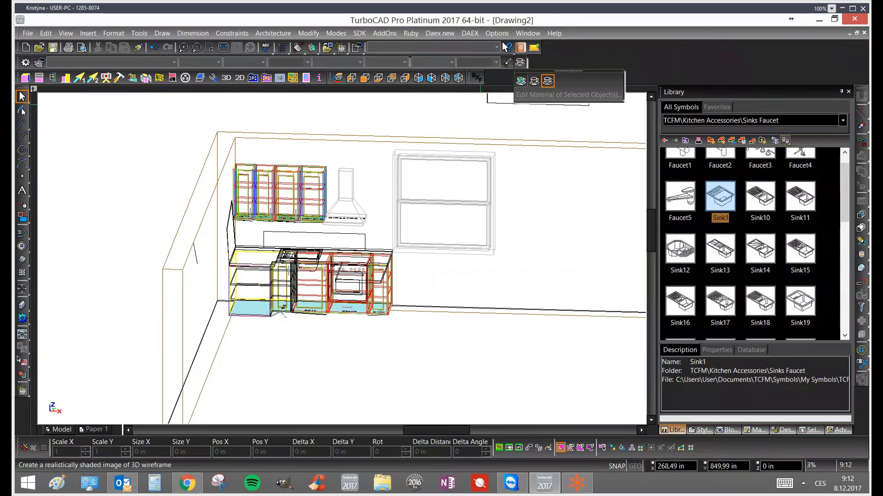
left_click(309, 334)
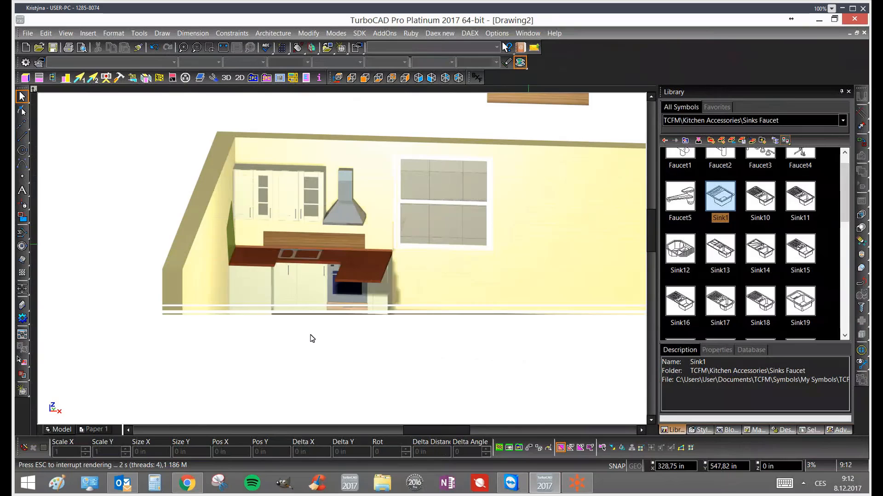
left_click(518, 450)
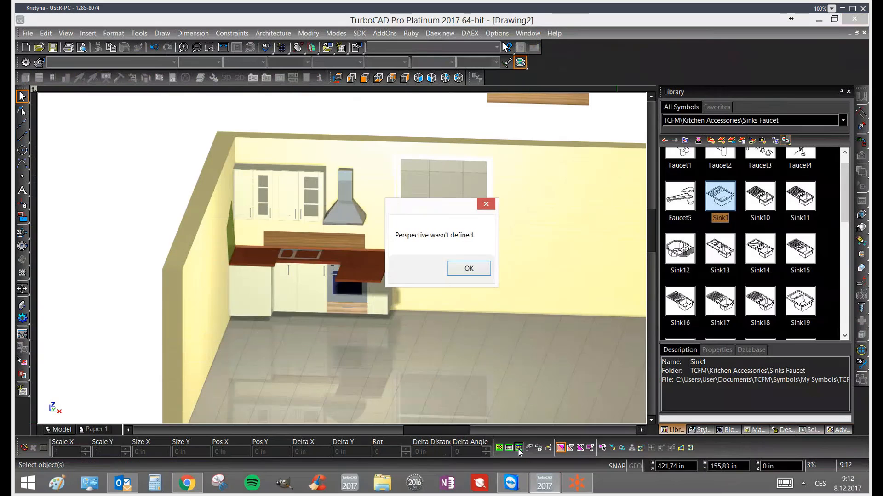
left_click(468, 271)
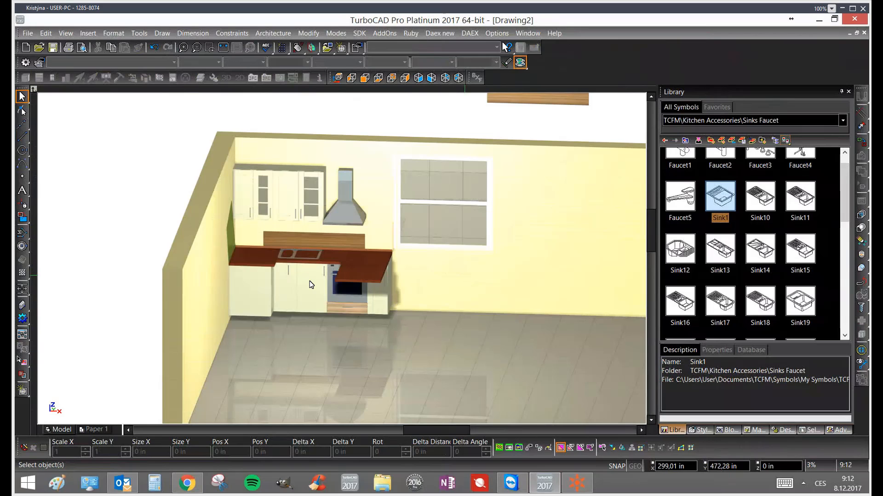
Turn on Perspective View in the camera properties of the rendered kitchen view
left_click(520, 63)
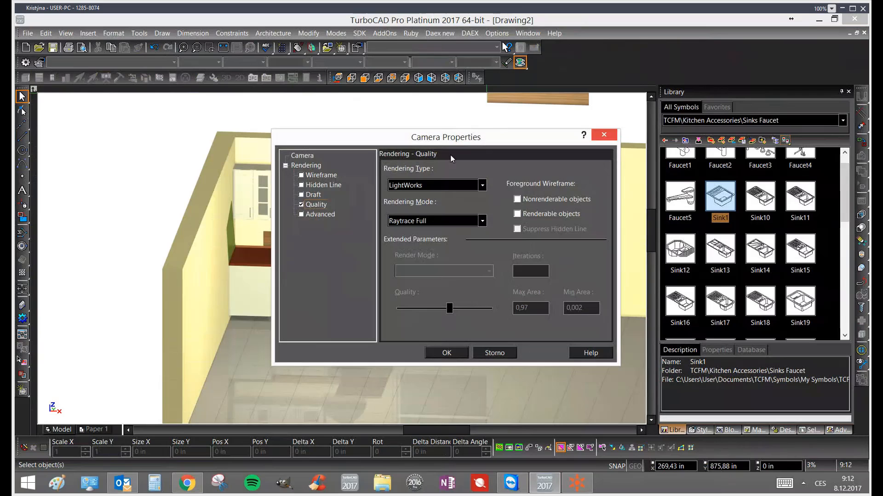
left_click(301, 156)
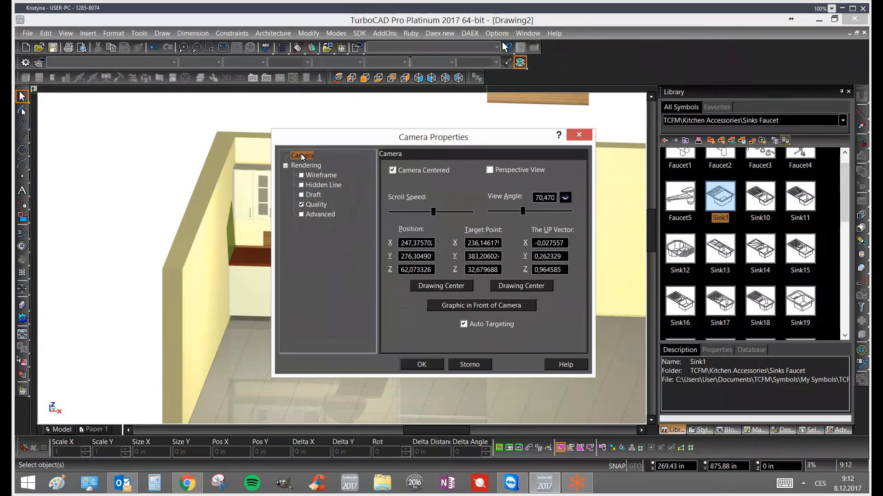
left_click(489, 169)
left_click(417, 366)
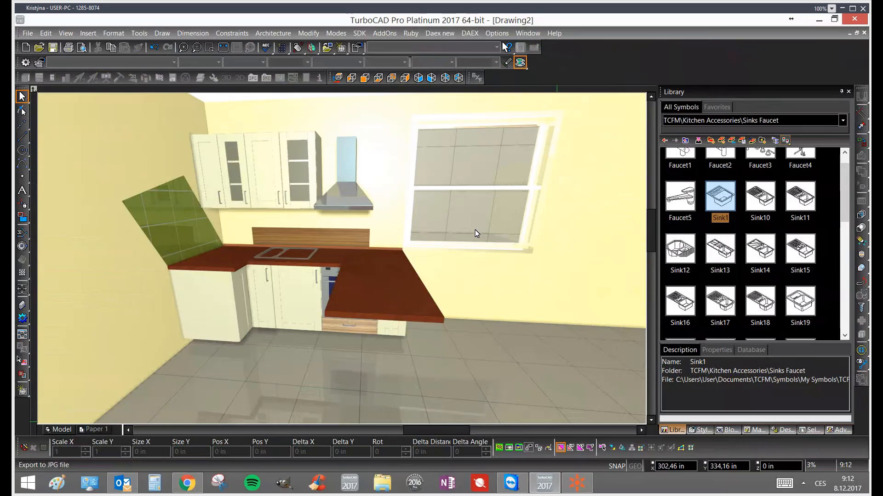
Start the JPG export of the rendered view and save the drawing under the name aa
left_click(519, 448)
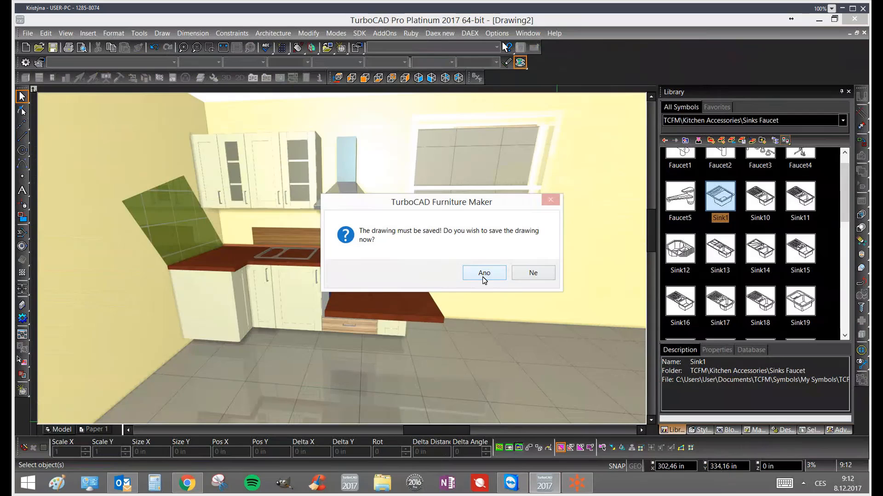
left_click(484, 274)
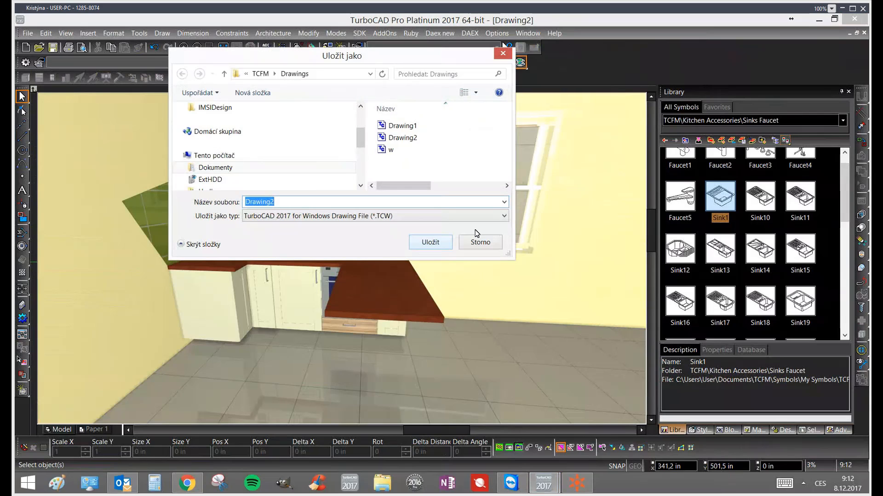
type("aa")
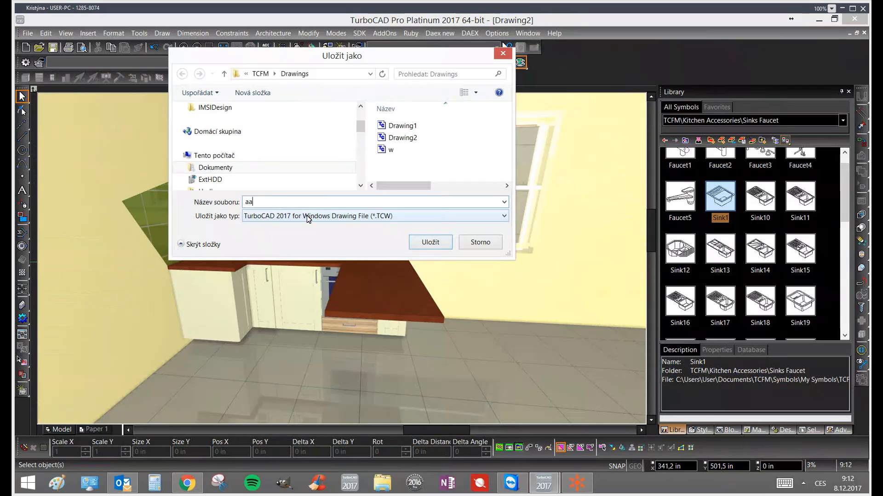
left_click(433, 244)
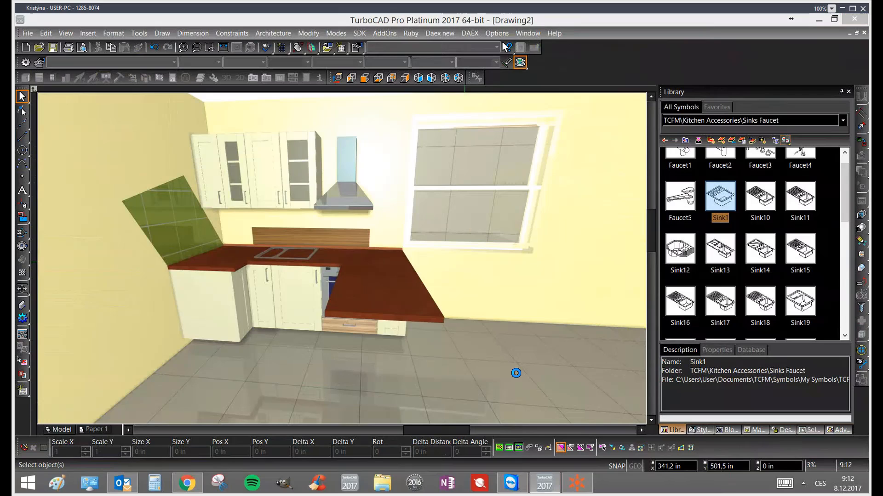
Keep the current rendering mode for the drawing preview and export the rendered kitchen view to aa_1.jpg
left_click(523, 66)
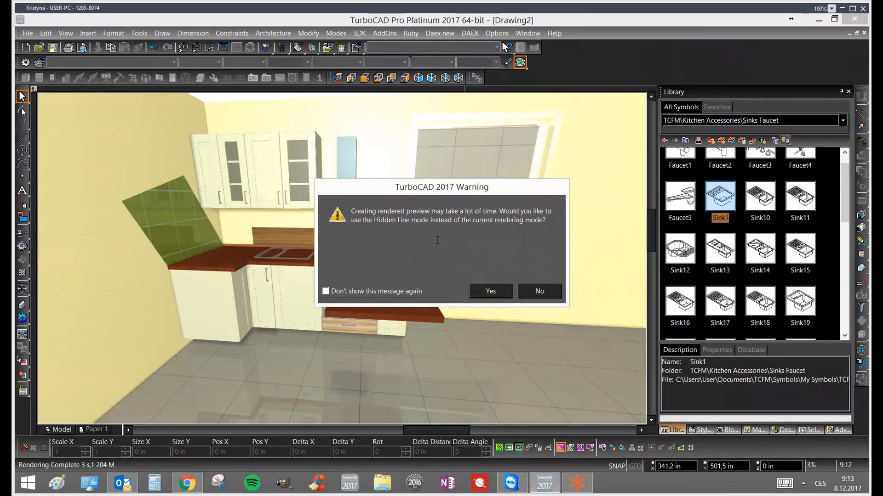
left_click(540, 292)
left_click(520, 63)
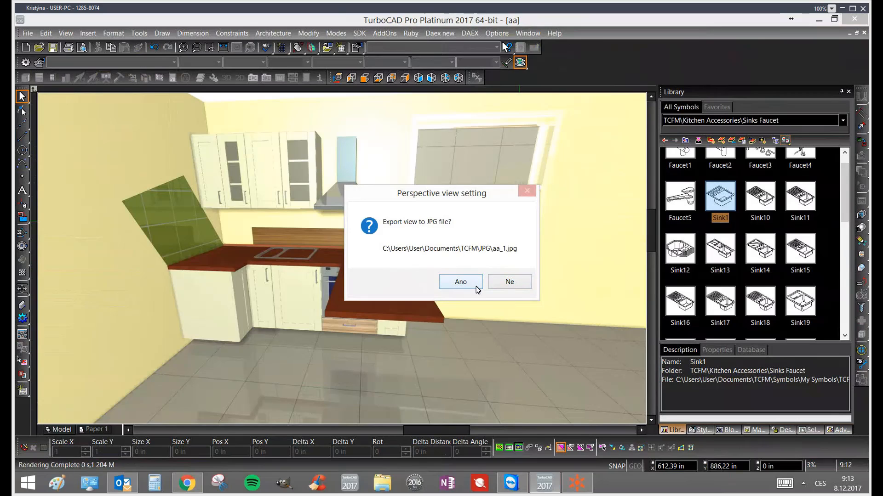
left_click(460, 282)
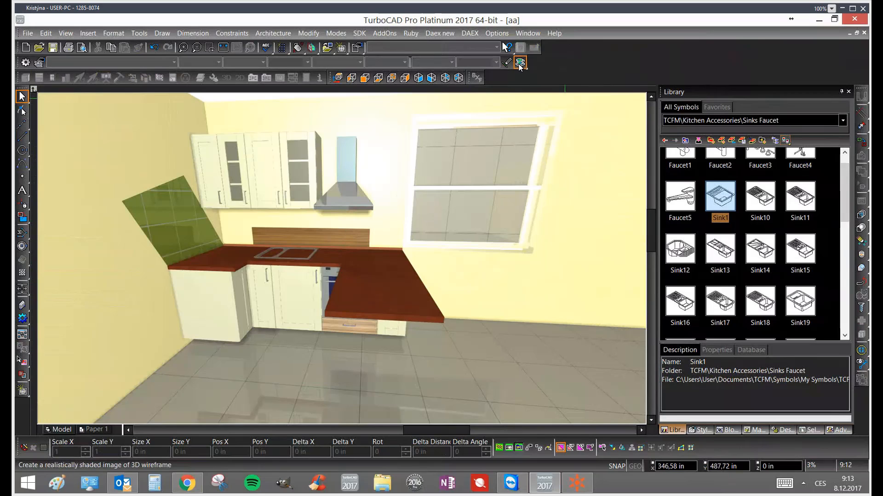
Turn the kitchen to a slightly different perspective angle, render it in Quality mode and export the view to aa_2.jpg
left_click_drag(522, 69, 550, 86)
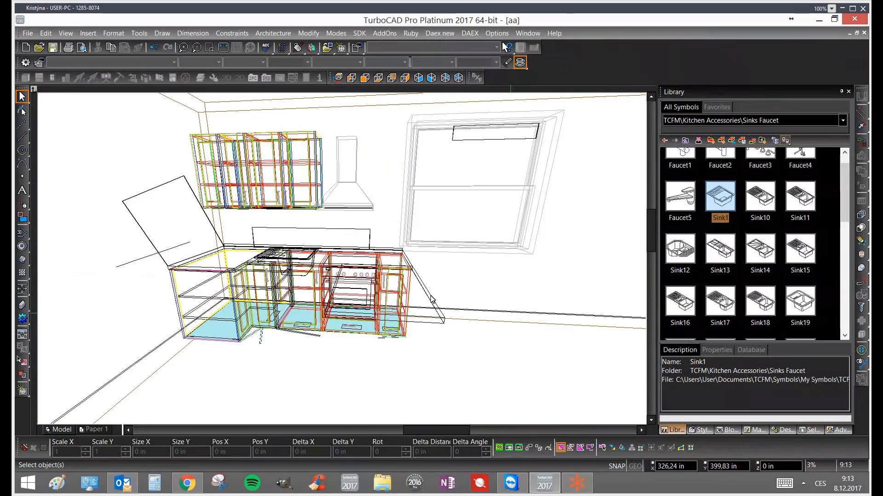
middle_click_drag(429, 296, 463, 279, "ctrl")
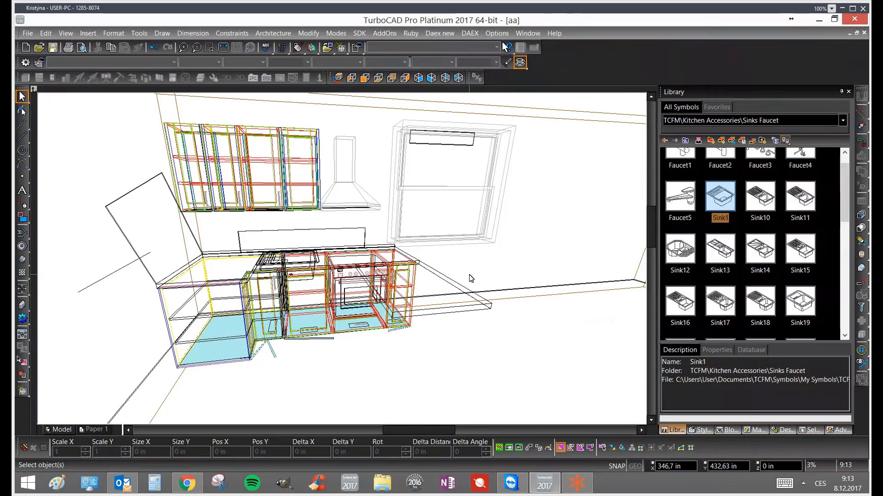
left_click(519, 449)
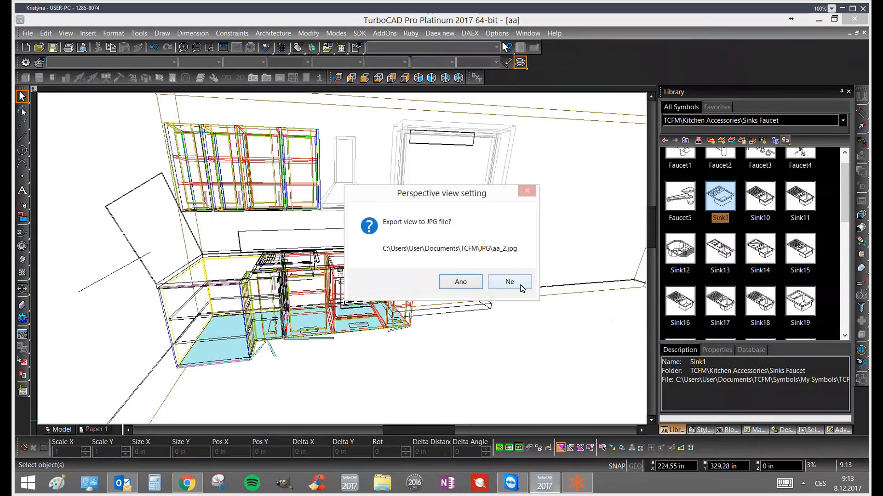
left_click(510, 282)
left_click(519, 63)
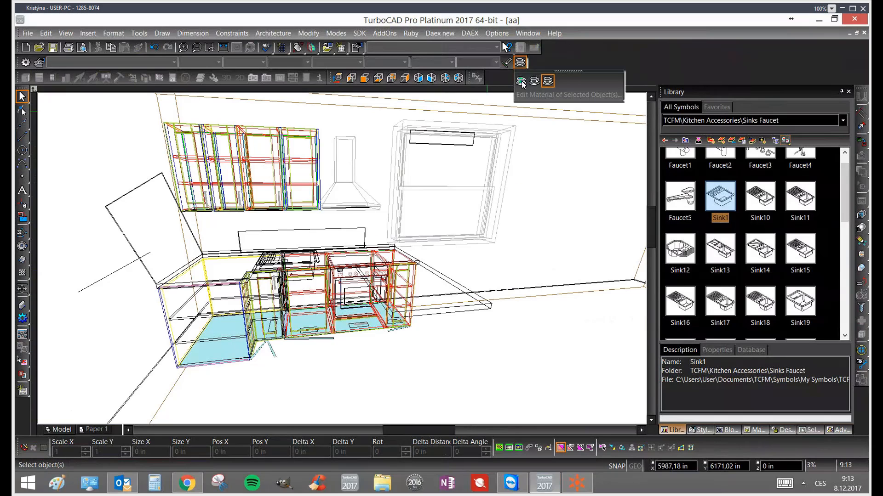
left_click(521, 82)
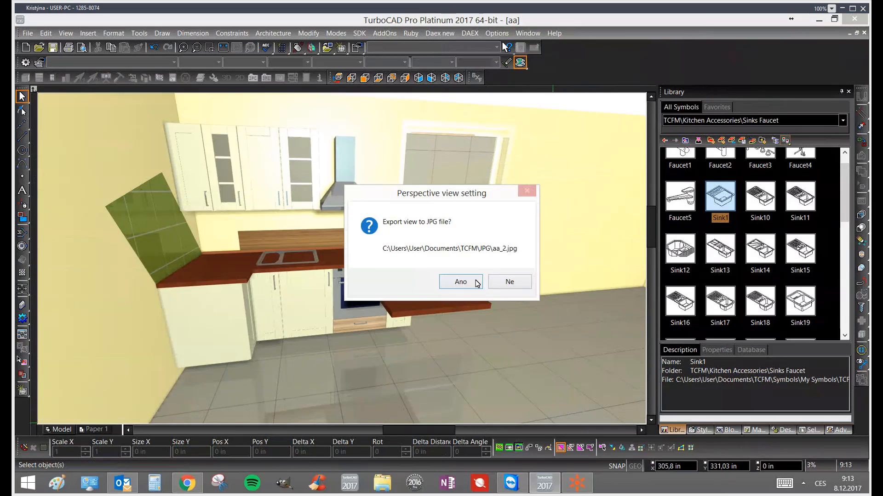
left_click(465, 288)
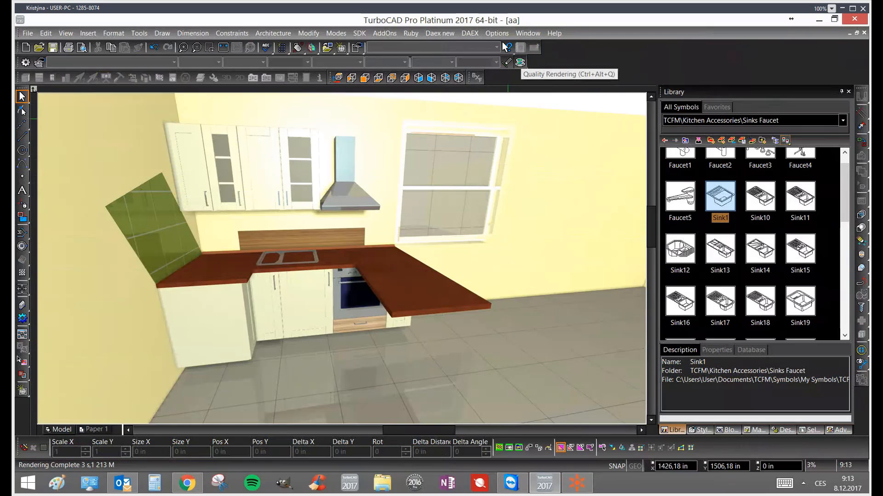
Switch the model back to wireframe and show it in the front view without perspective
left_click(521, 63)
left_click(476, 233)
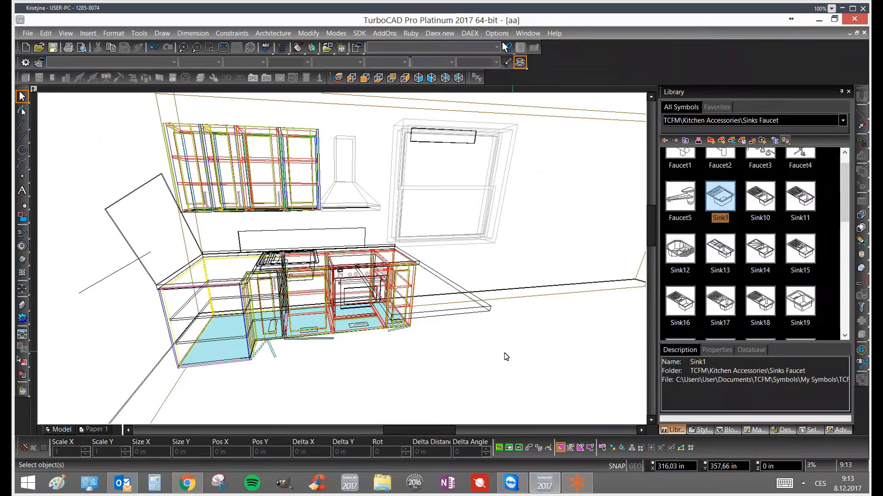
middle_click_drag(506, 357, 503, 354, "shift")
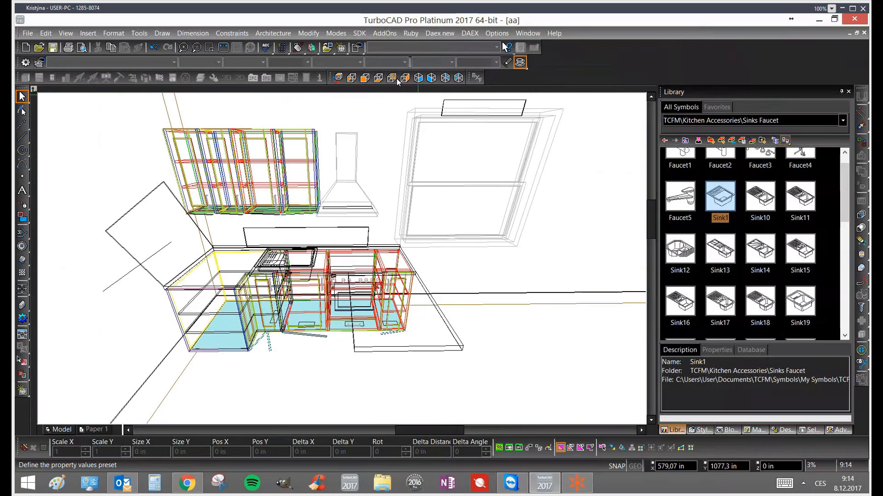
left_click(365, 78)
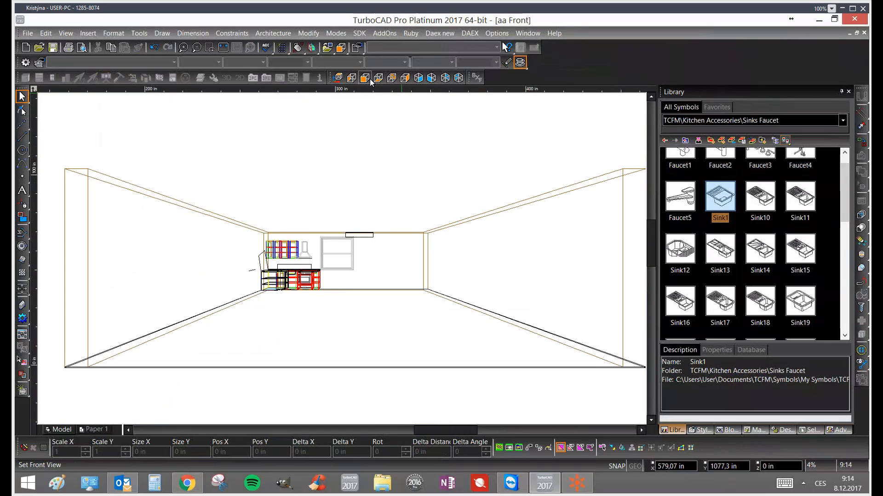
left_click(500, 448)
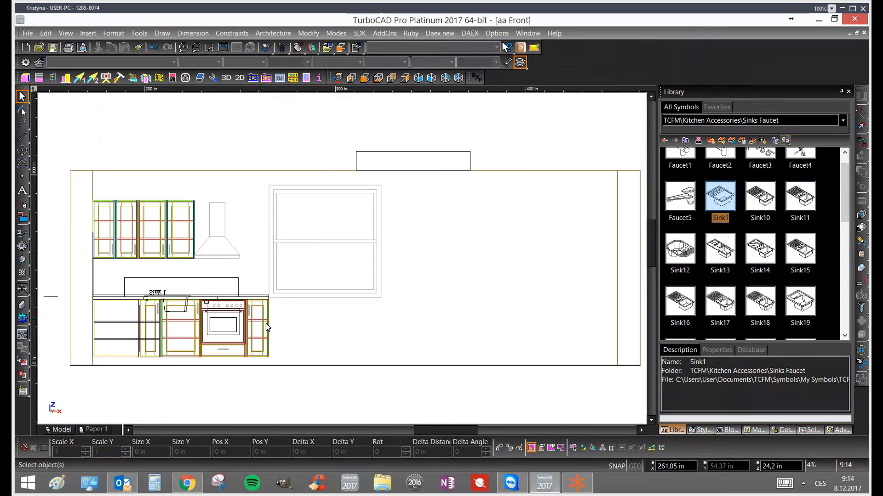
Manually stretch the upper cabinet beside the range hood to a width of about 24.69 in and mark it as atypical
scroll(266, 324, "up", 3)
scroll(339, 250, "down", 2)
scroll(282, 216, "up", 2)
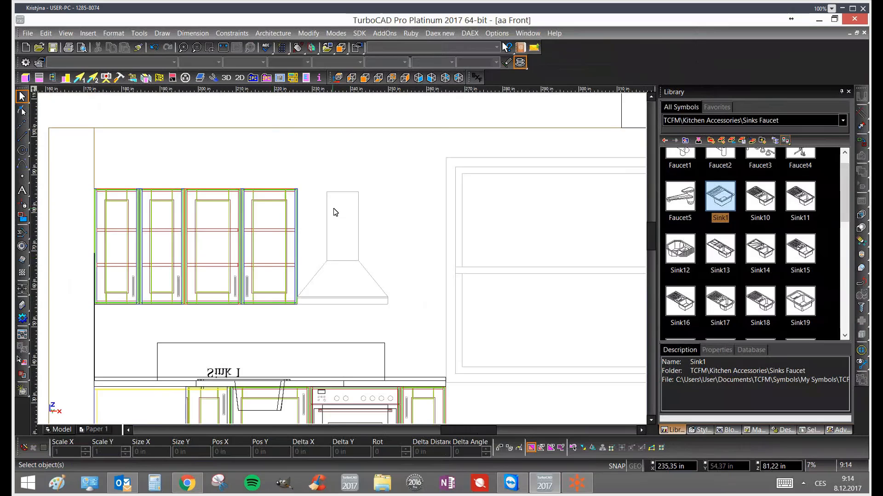
right_click(296, 196)
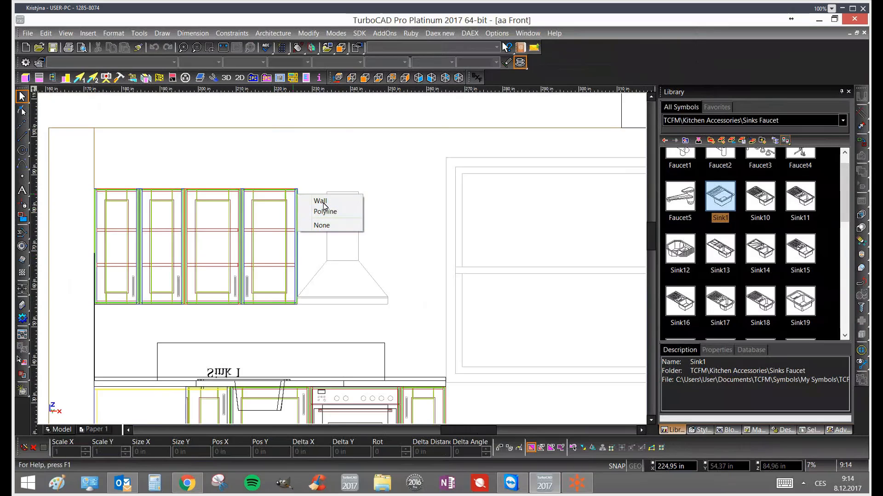
left_click(305, 203)
left_click(413, 118)
left_click(284, 195)
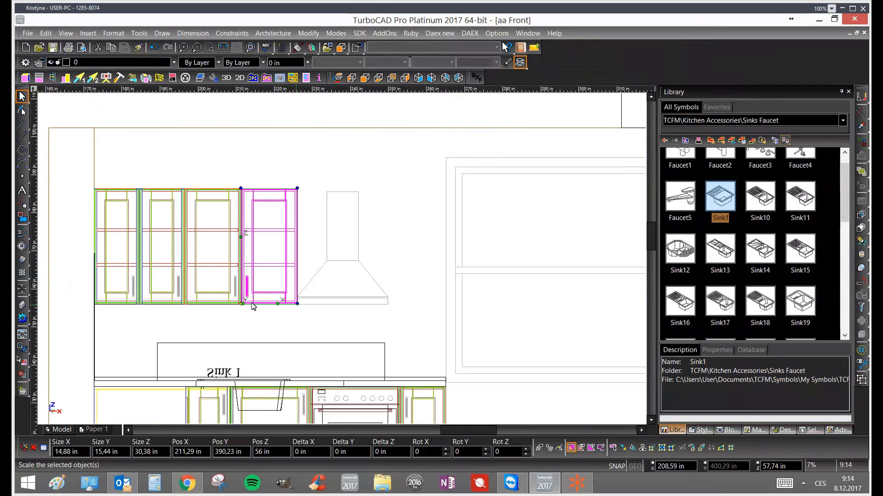
left_click(53, 79)
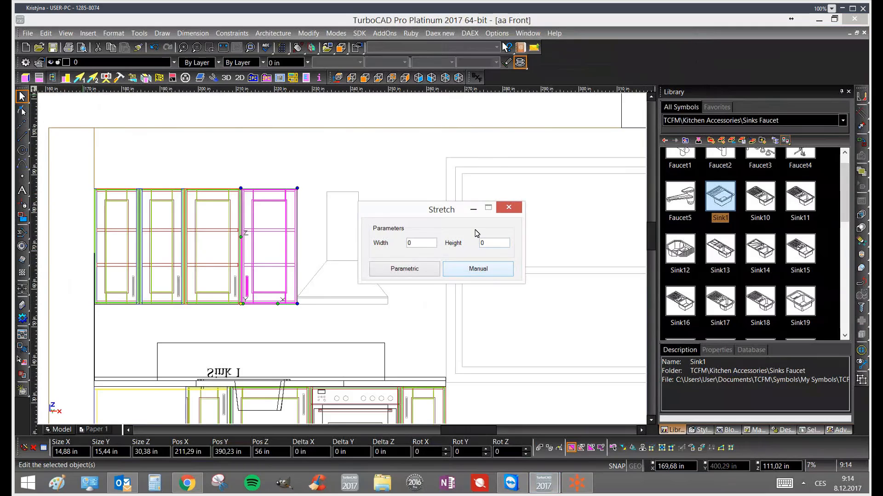
key("Return")
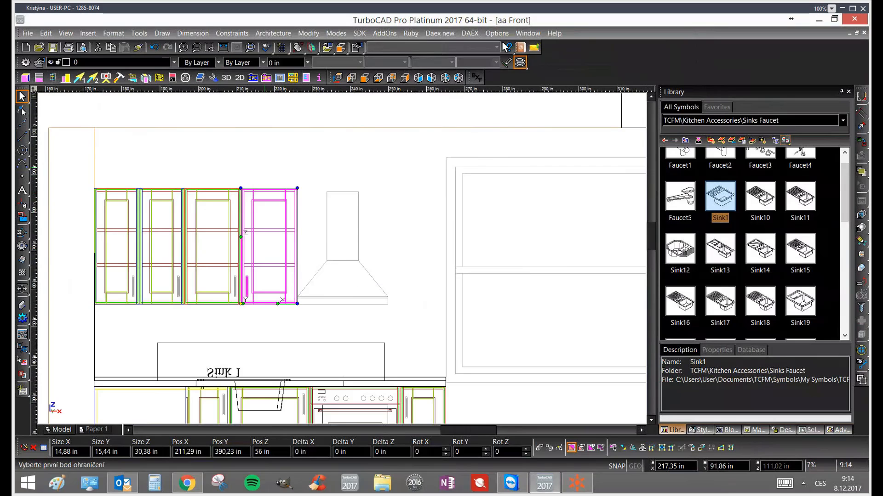
left_click(265, 164)
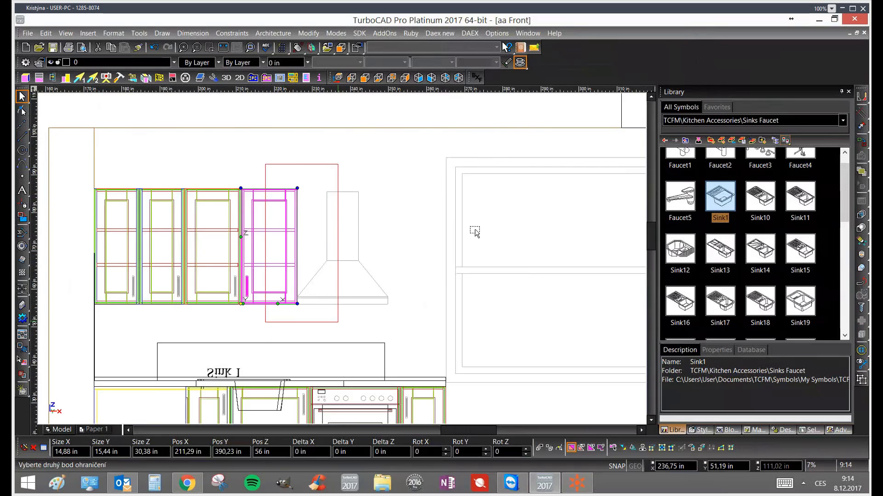
left_click(338, 321)
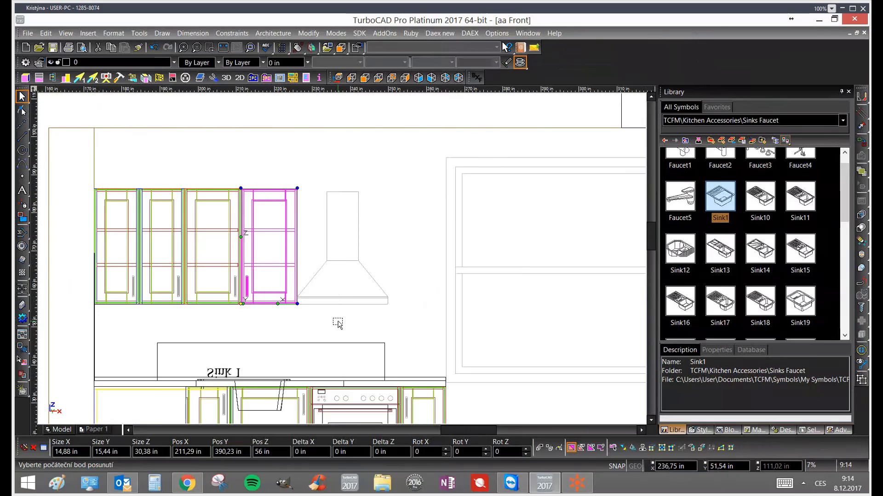
left_click(388, 305)
left_click(425, 312)
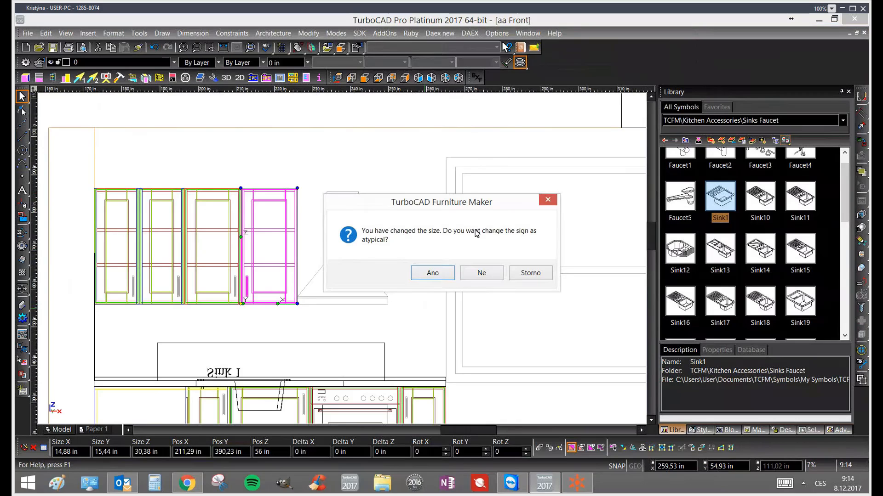
left_click(433, 273)
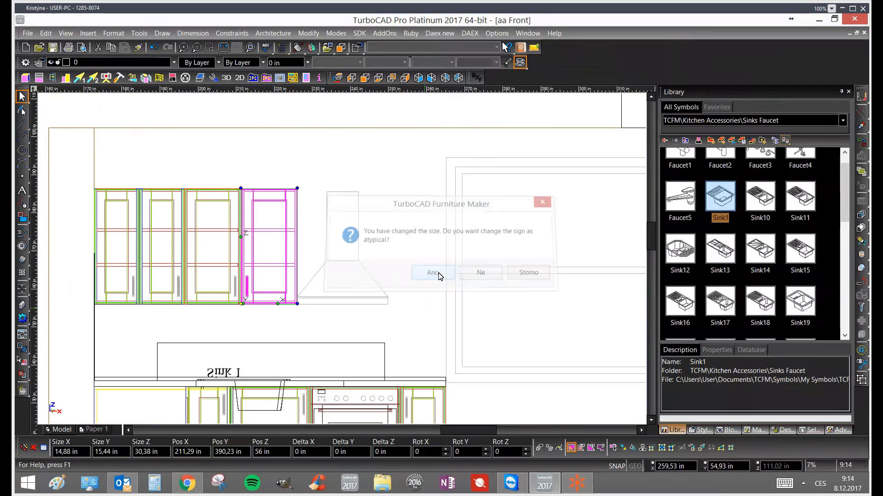
left_click(475, 232)
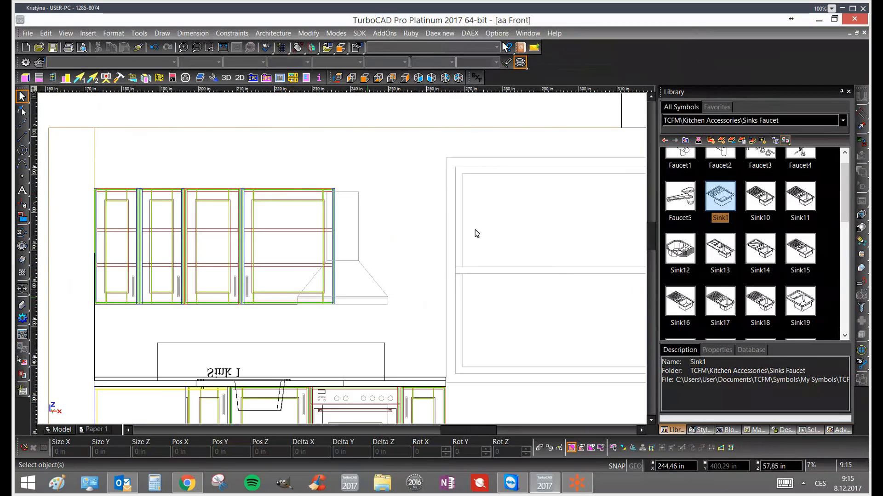
Move the range hood sideways so that it sits flush against the side of the widened upper cabinet
left_click(356, 304)
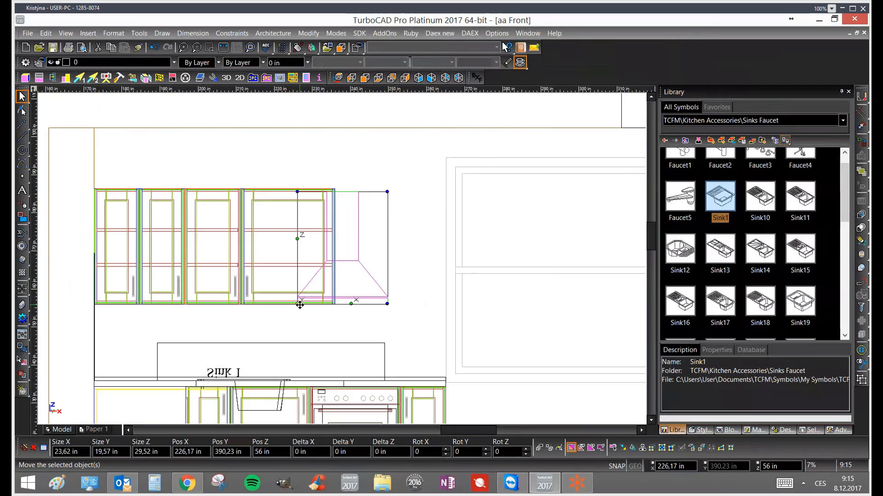
left_click_drag(300, 305, 336, 305)
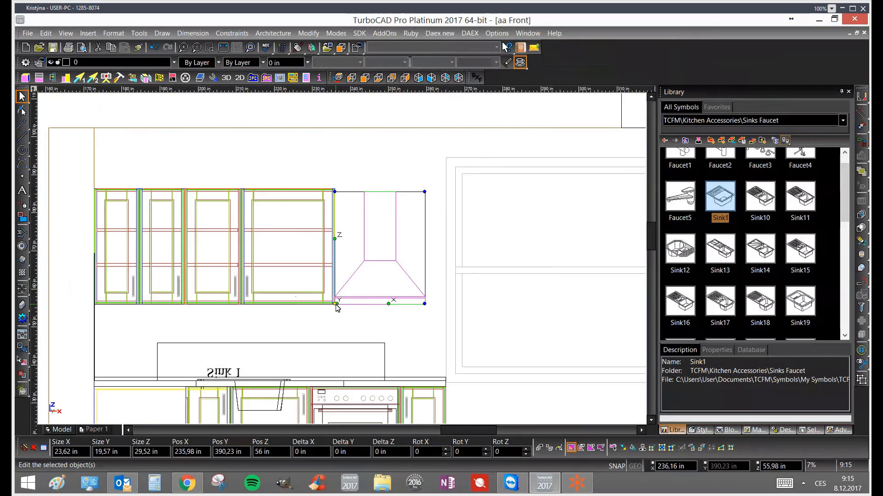
left_click(474, 232)
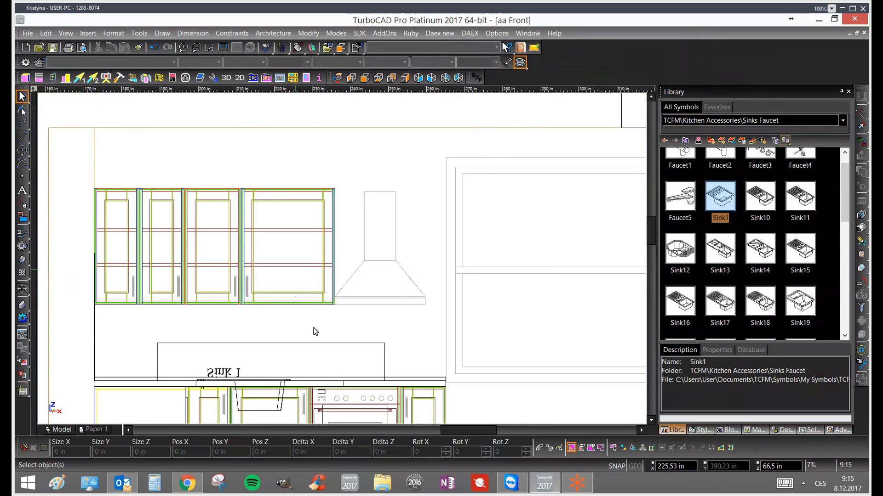
Run DAEX CUT Option 1 on the widened upper cabinet and the second upper cabinet from the side wall
middle_click_drag(324, 337, 346, 263, "shift")
middle_click_drag(457, 302, 509, 335)
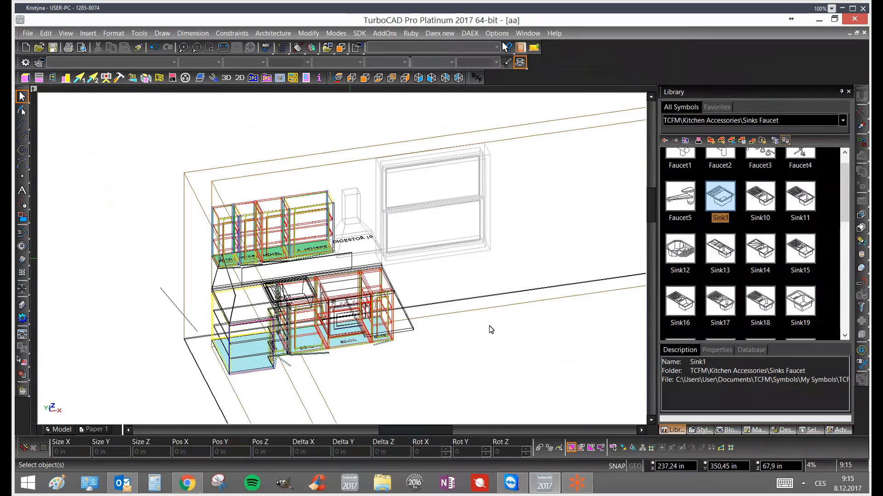
middle_click_drag(355, 254, 438, 320)
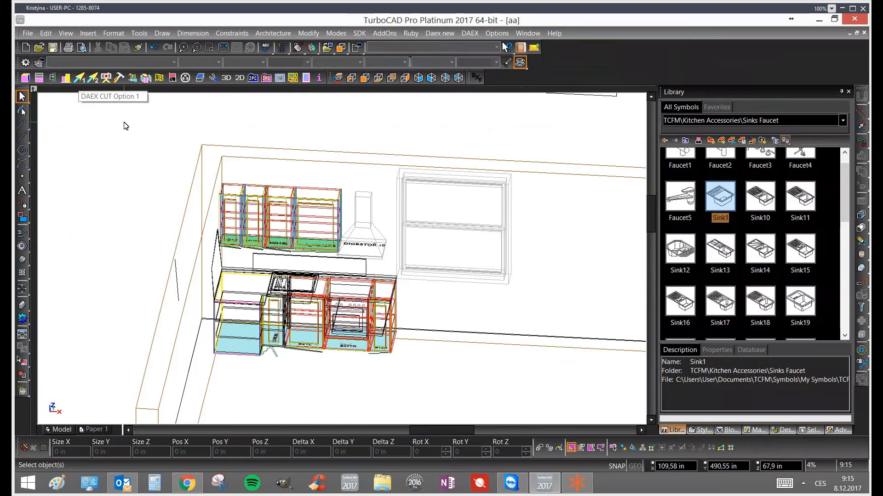
left_click(316, 201)
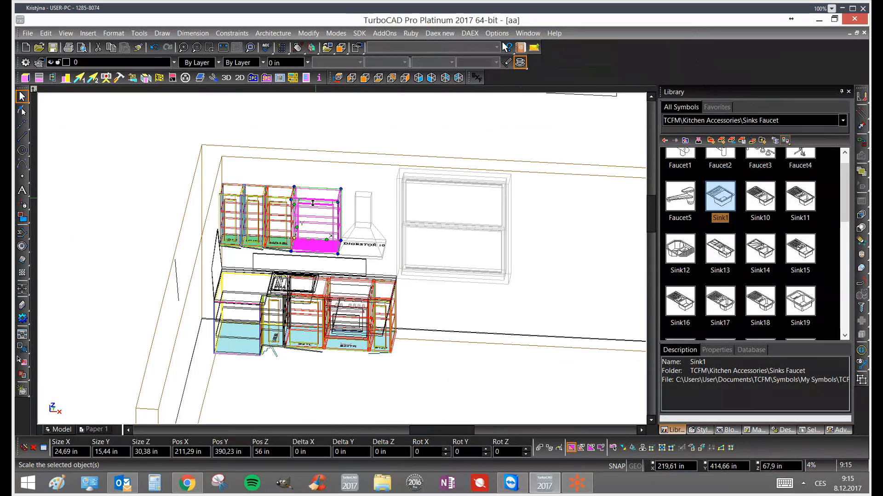
left_click(247, 192, "shift")
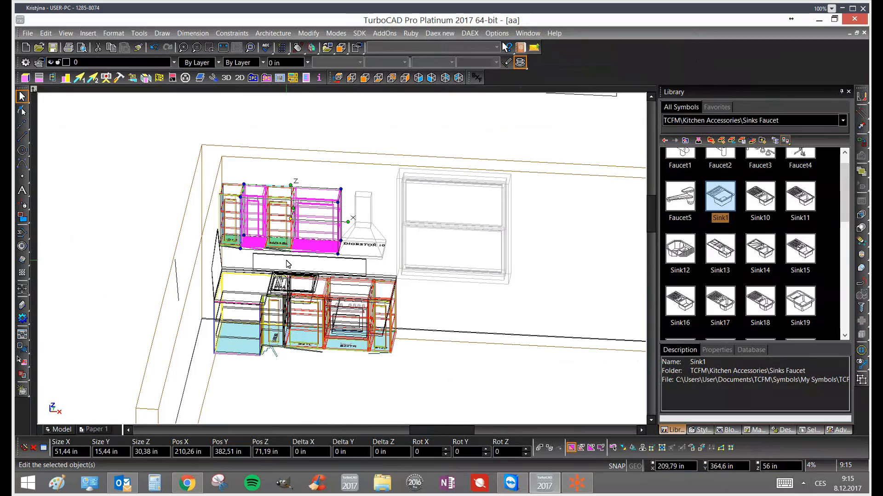
left_click(79, 82)
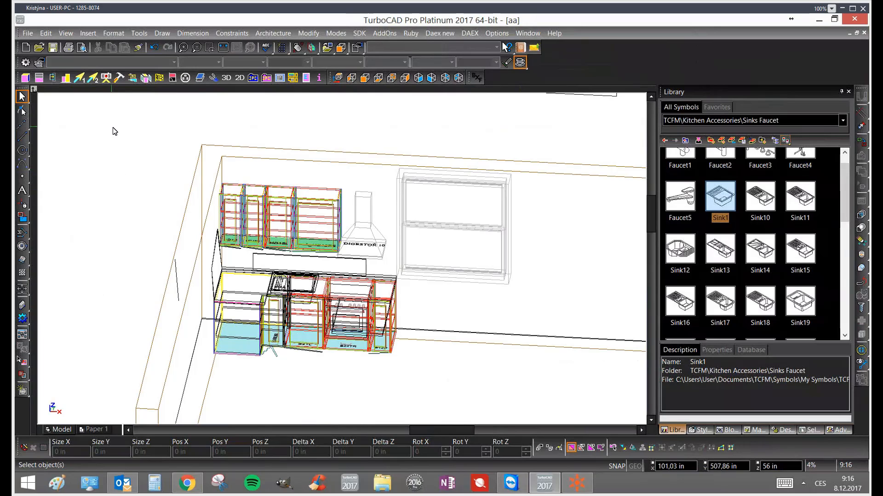
Run DAEX CUT on the whole kitchen and accept saving the drawing beforehand
left_click(94, 81)
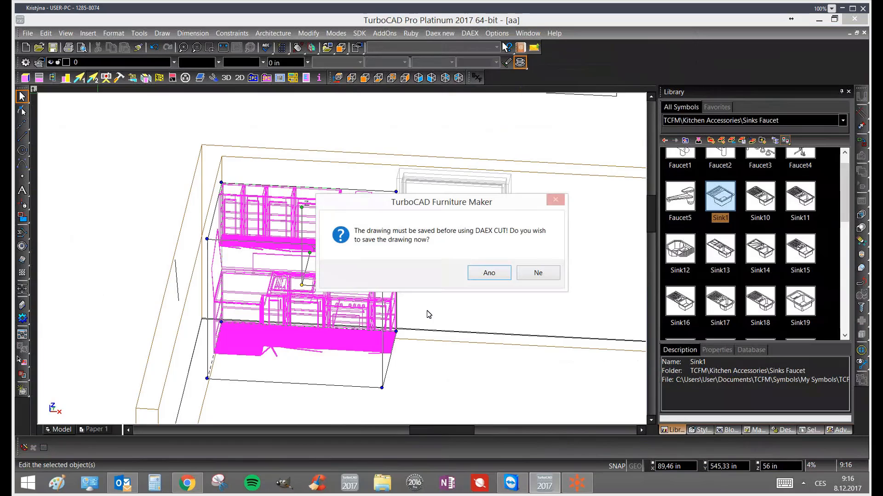
left_click(501, 278)
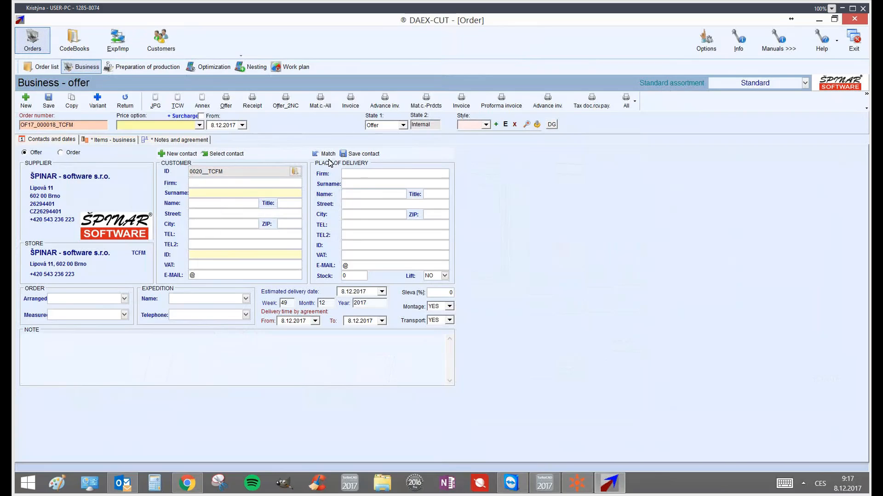
Enter aaaa as the customer's firm, fill in the surname and ID, and copy the contact to the place of delivery
type("aaaa")
type("aaa")
left_click(196, 254)
type("aaa")
left_click(325, 154)
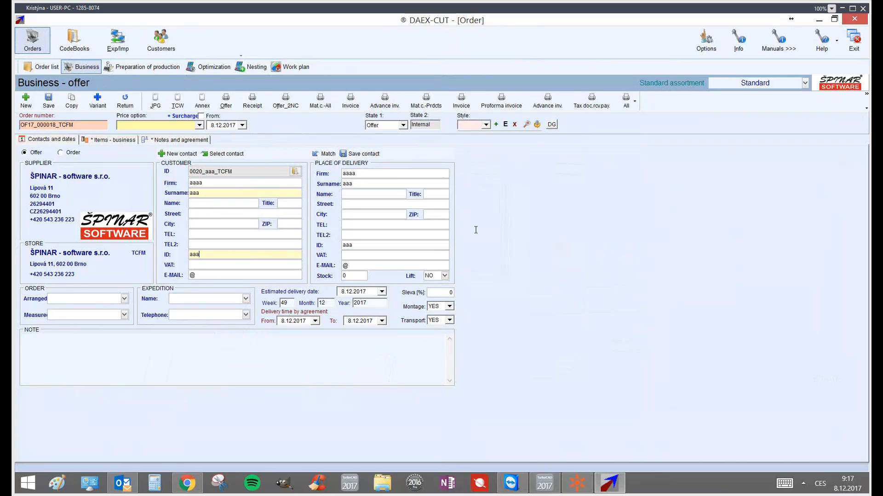
Choose the people who arranged and measured the order, and select the expedition contact's name and telephone number
left_click(125, 299)
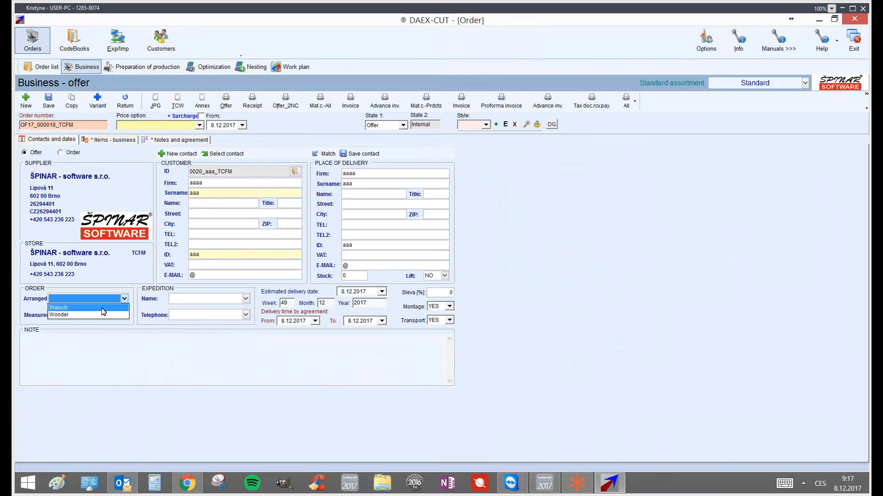
left_click(102, 308)
left_click(124, 315)
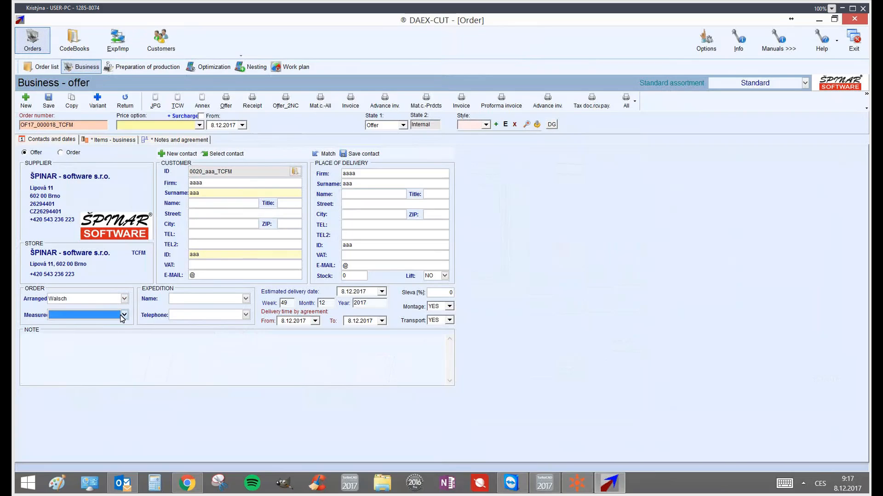
left_click(85, 325)
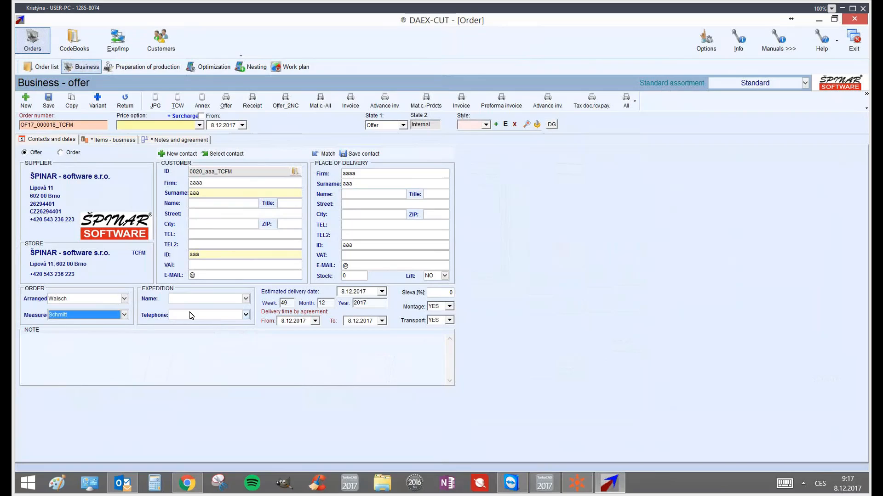
left_click(246, 299)
left_click(209, 307)
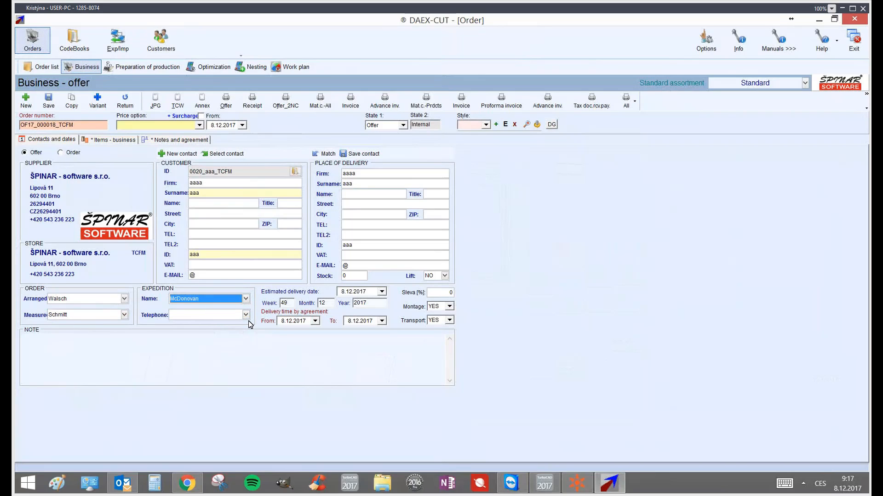
left_click(246, 315)
left_click(212, 323)
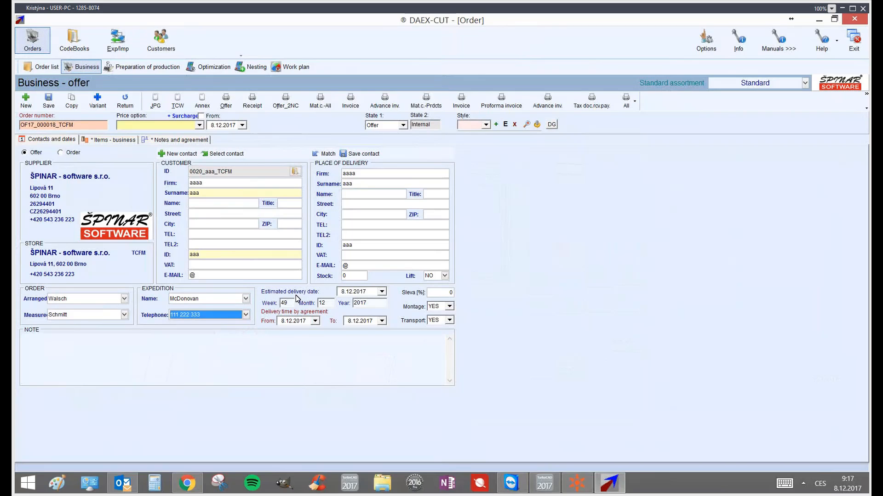
Set estimated delivery to 29.12.2017 and agreed delivery from 30.12.2017 to 28.12.2017, and fill the order note with placeholder text
left_click(382, 293)
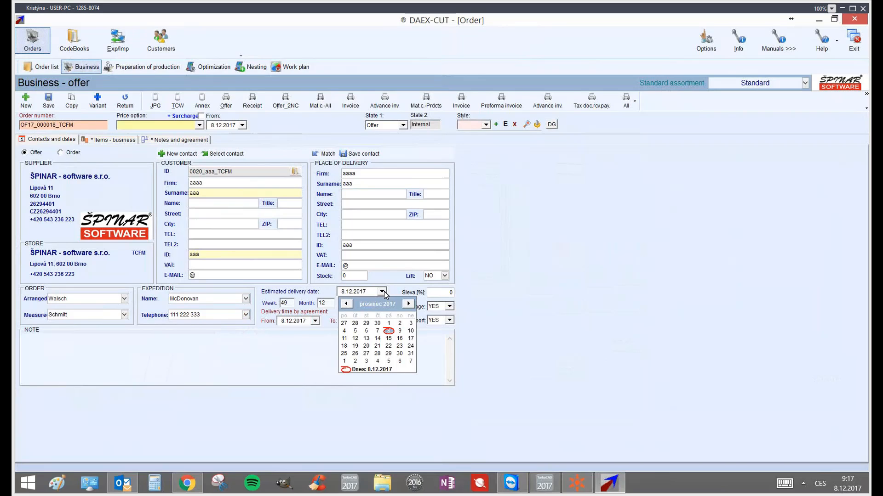
left_click(388, 354)
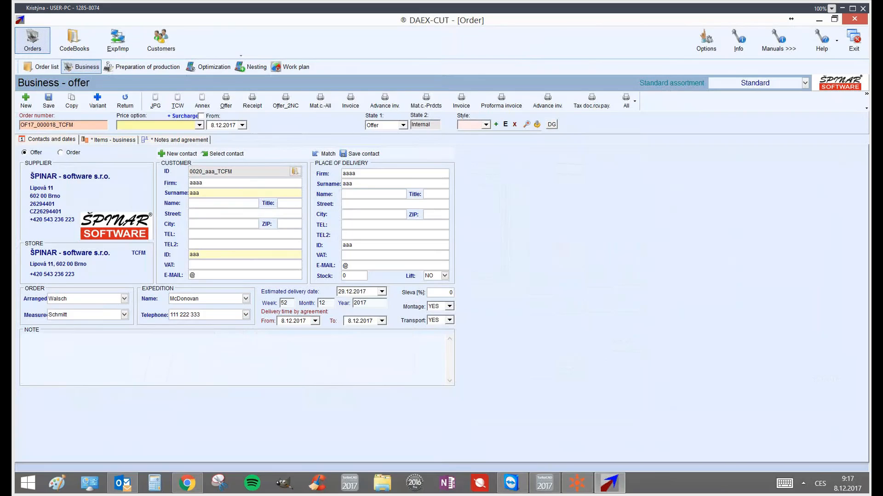
left_click(315, 321)
left_click(339, 385)
left_click(382, 321)
left_click(385, 389)
left_click(142, 335)
type("aawwdwadd dsoifsdoifoidsfoifsddfsd")
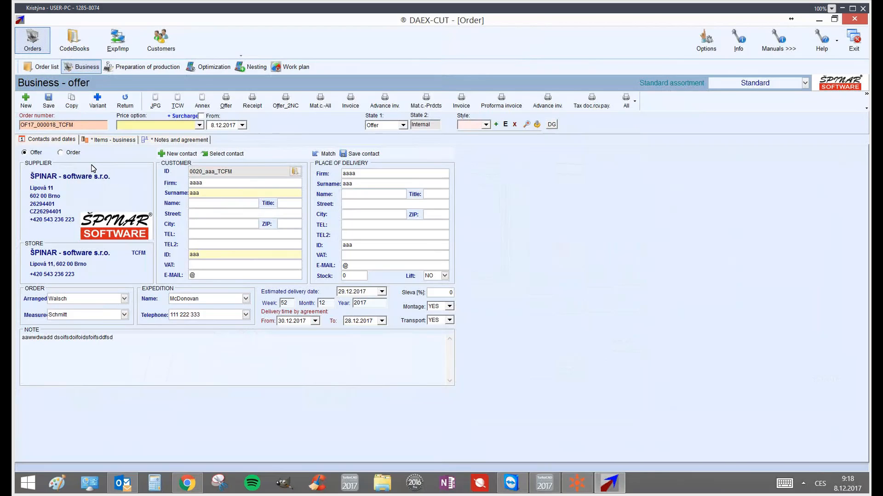
Open the order's business items and expand set S1 to examine its parts
left_click(100, 143)
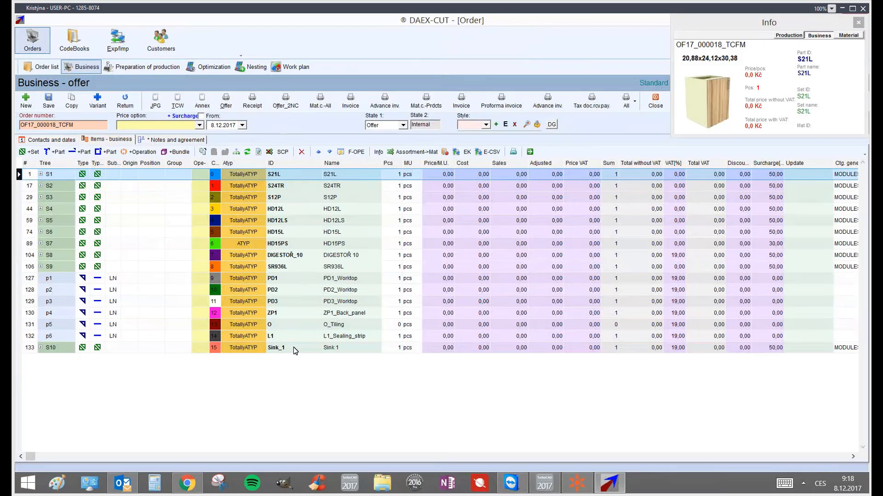
left_click(41, 174)
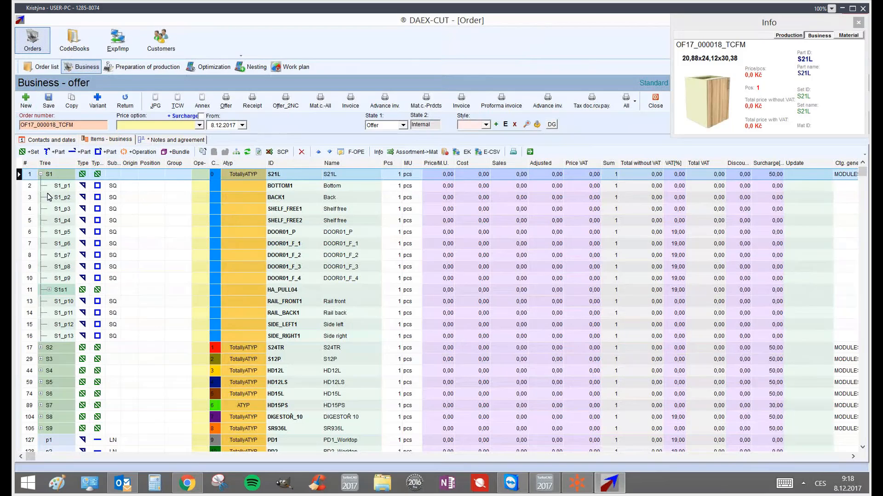
Switch to Google Translate in Chrome, look up the English translation of the Czech word "sestava", and return to DAEX-CUT
left_click(188, 483)
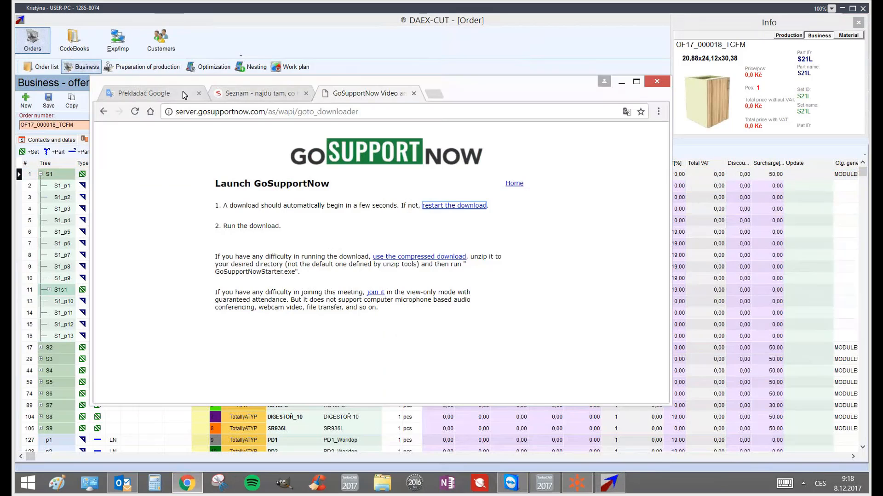
left_click(183, 92)
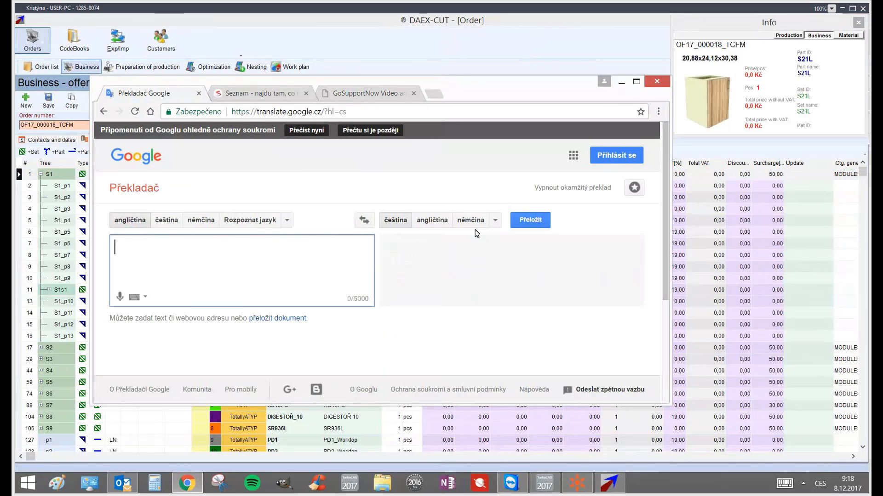
key("ctrl+shift+s")
type("sestava")
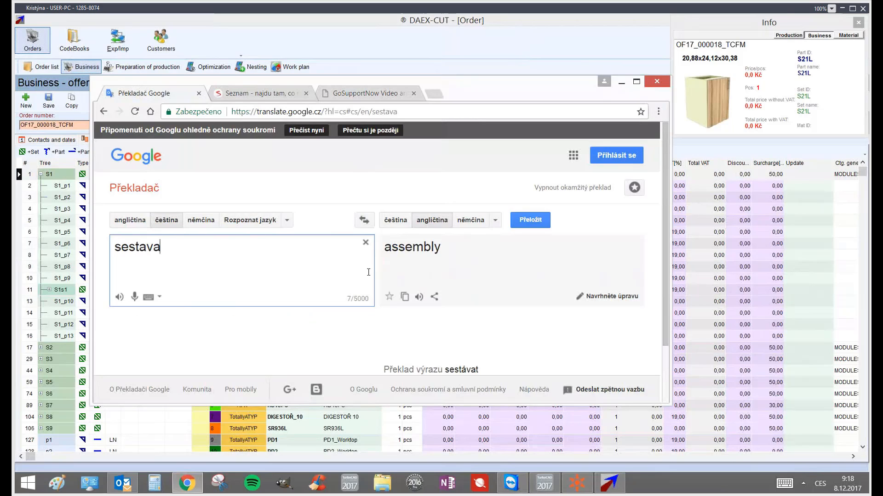
left_click(411, 248)
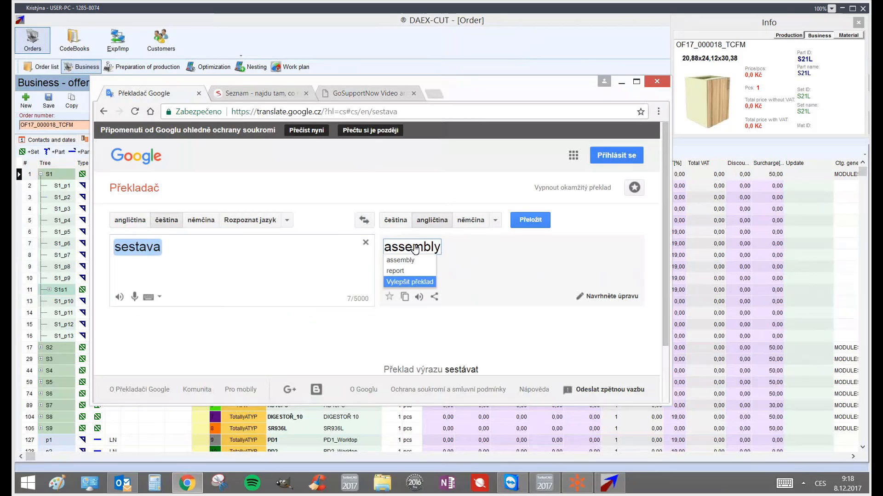
left_click(233, 251)
left_click(621, 82)
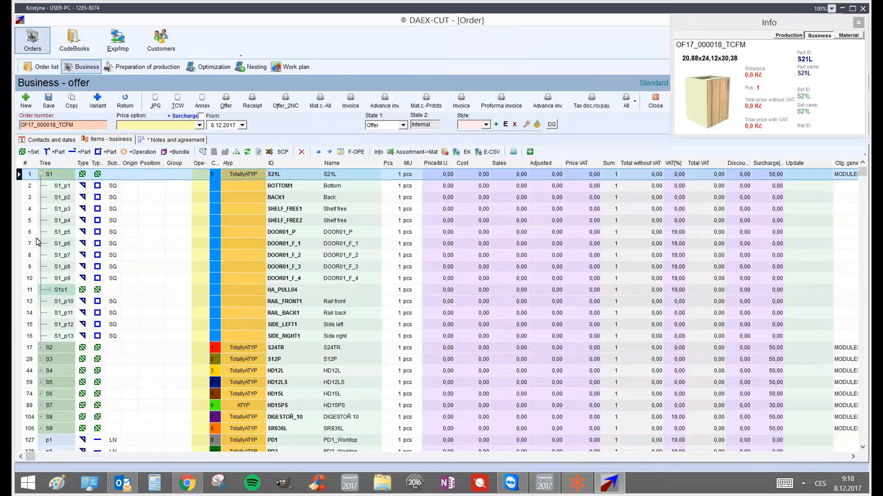
Widen the TypeM column to show its full heading and expand set S2 to examine the oven cabinet's parts
left_click(41, 174)
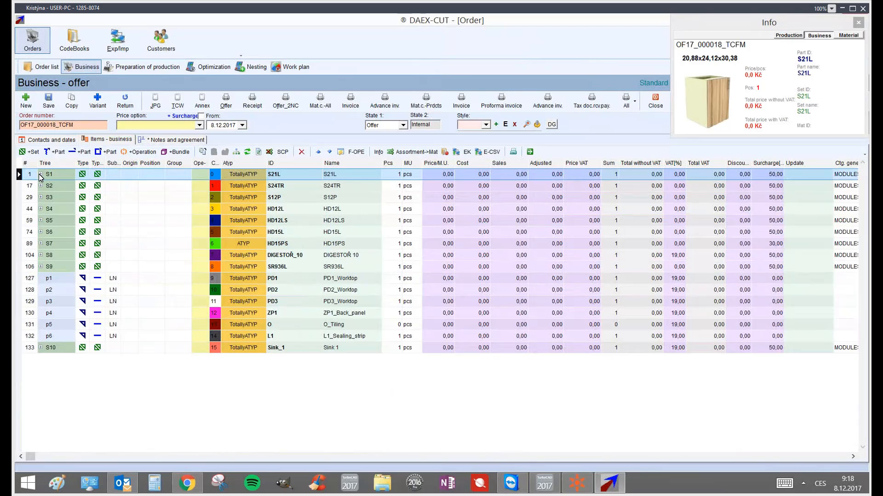
left_click(41, 174)
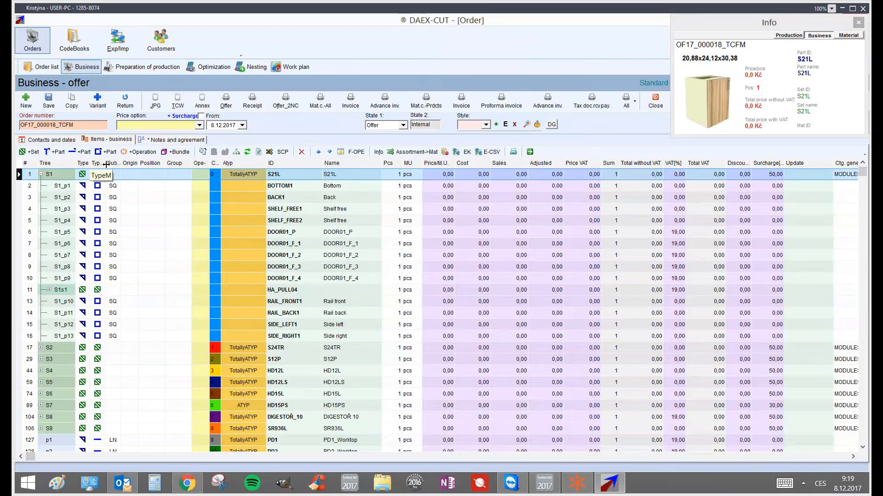
left_click_drag(105, 164, 110, 164)
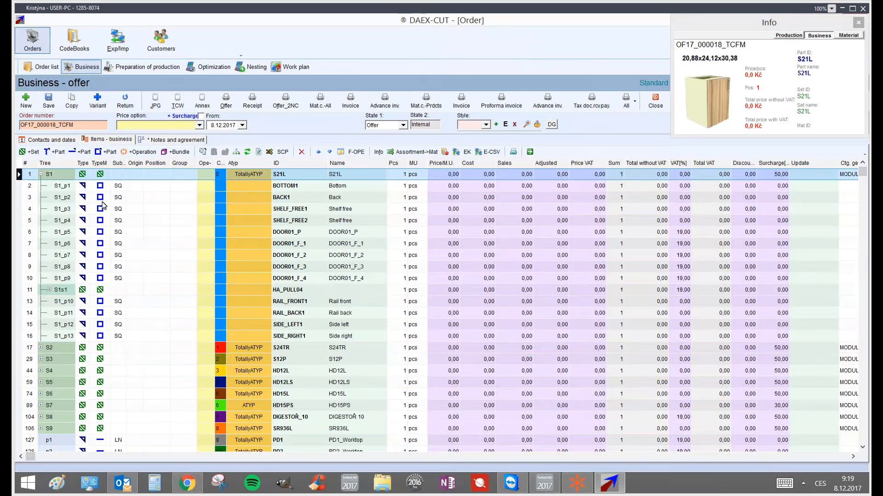
scroll(137, 320, "down", 2)
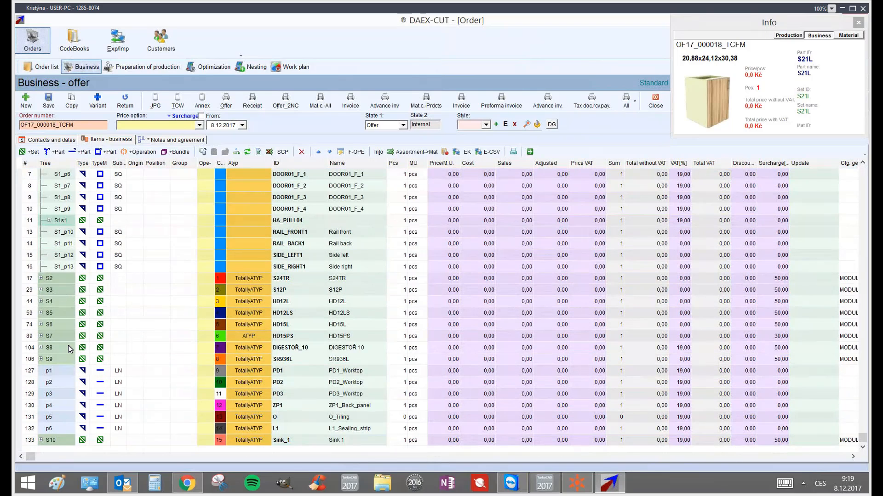
left_click(42, 280)
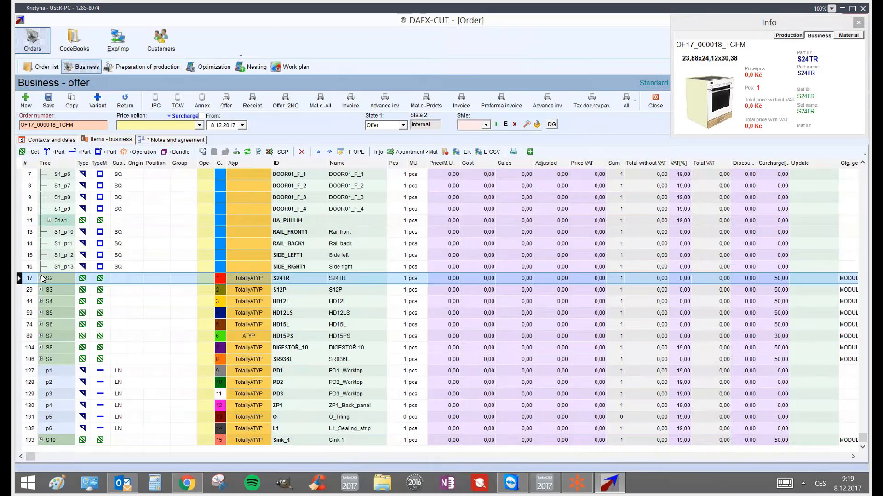
left_click(40, 278)
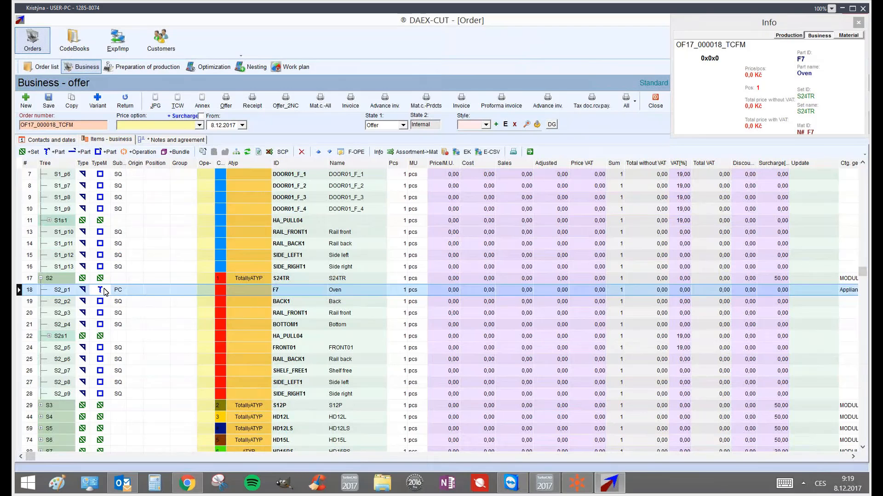
Expand set S10 for the sink and select its Fittings item to view the details
scroll(123, 302, "down", 4)
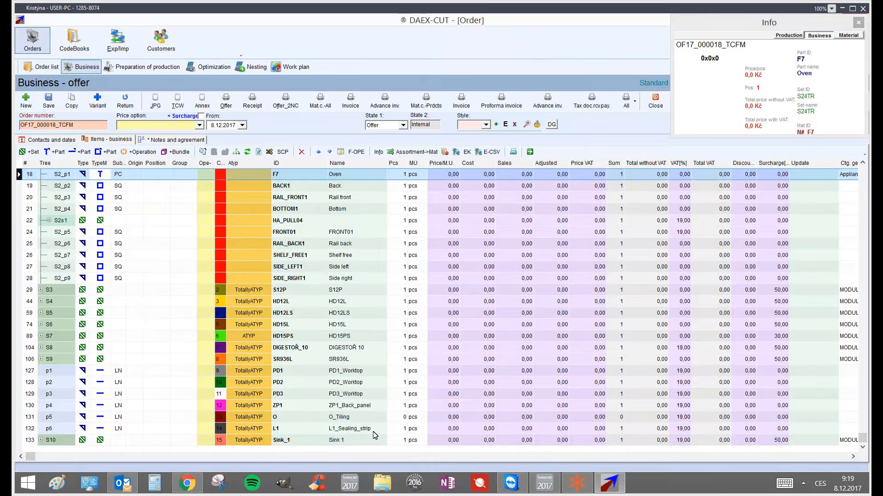
left_click(41, 440)
scroll(127, 447, "down", 1)
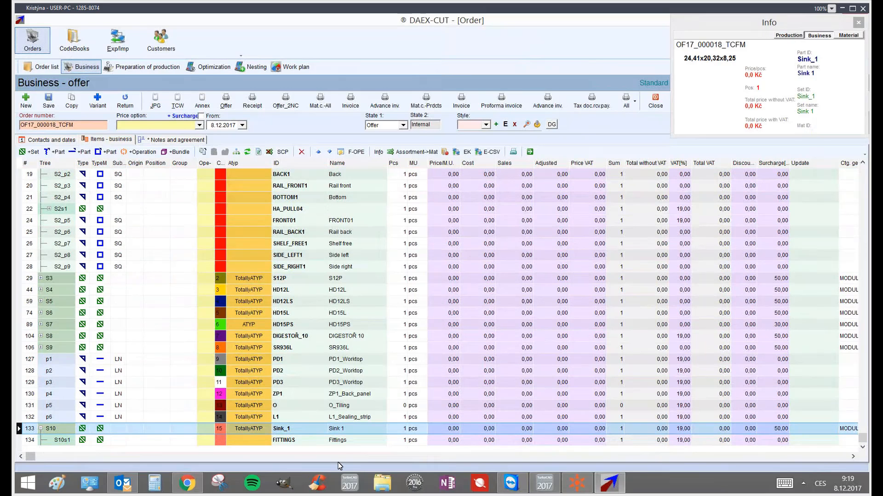
left_click(41, 429)
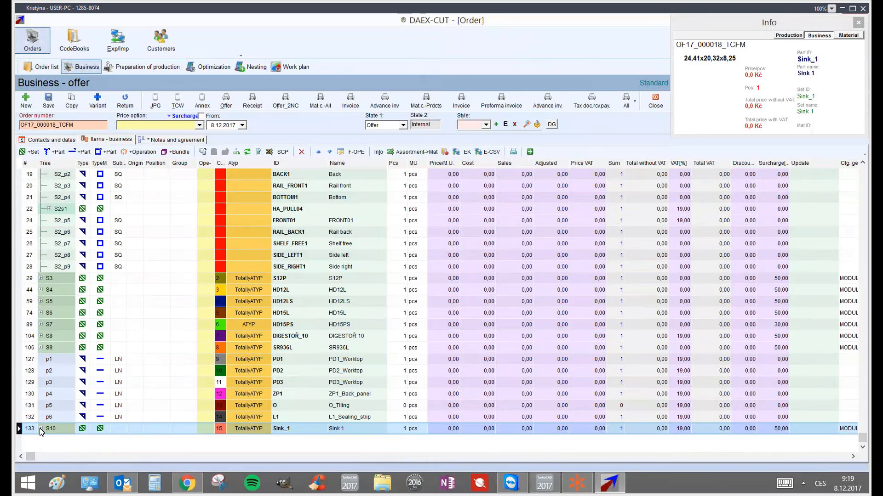
left_click(40, 429)
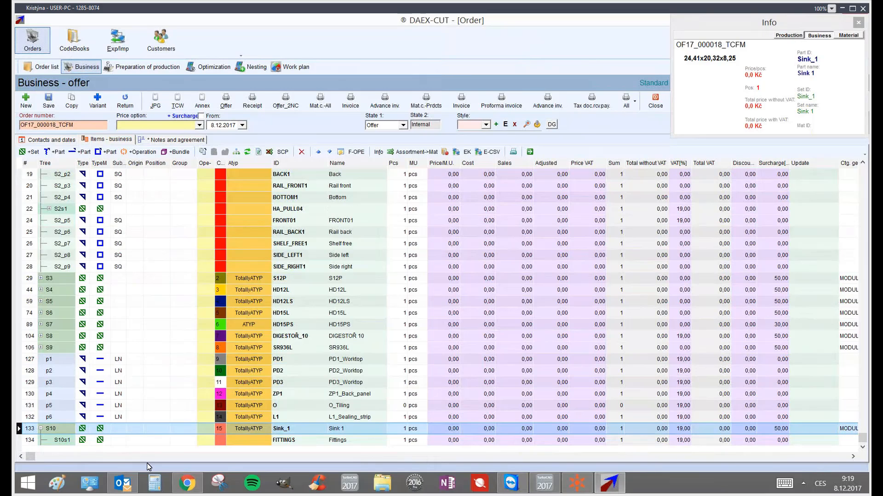
left_click(310, 440)
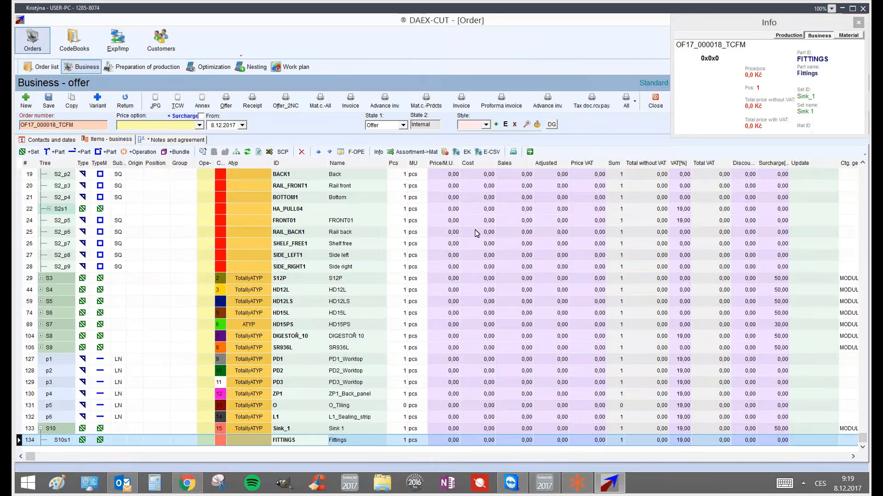
Look through the order's complete item list, examining the sets, individual parts and price columns
scroll(476, 233, "up", 3)
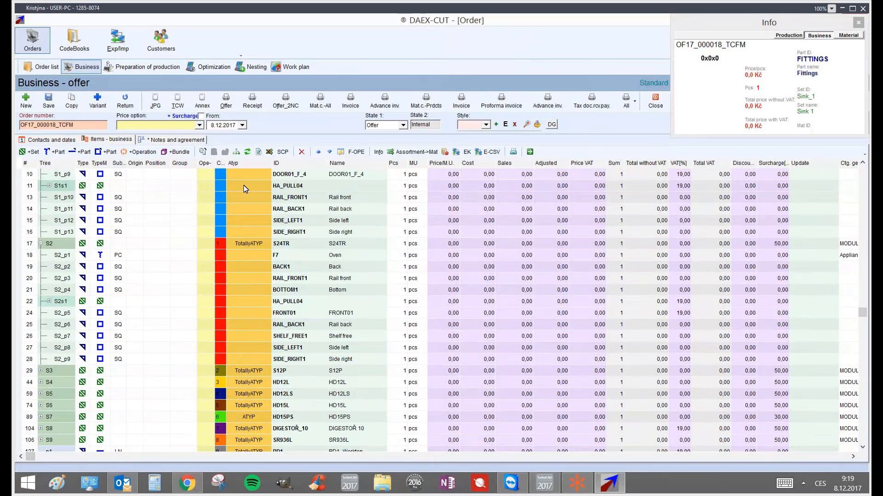
scroll(244, 189, "up", 3)
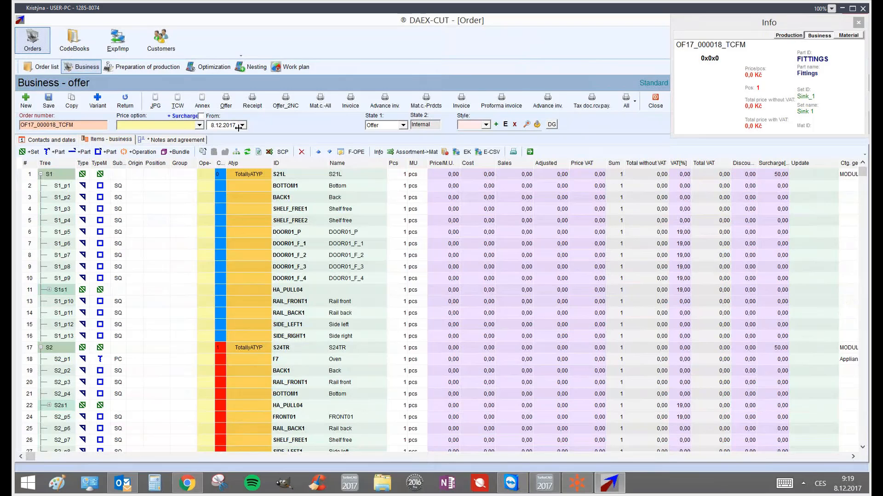
scroll(221, 257, "down", 4)
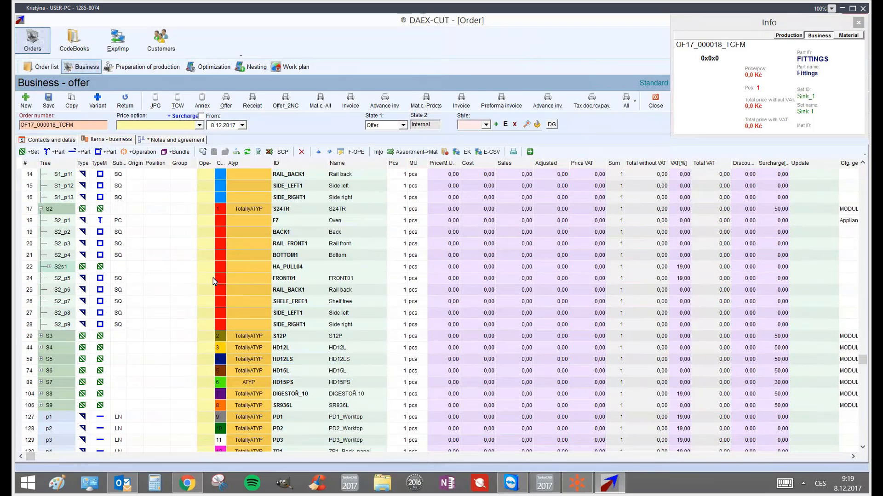
scroll(232, 311, "up", 4)
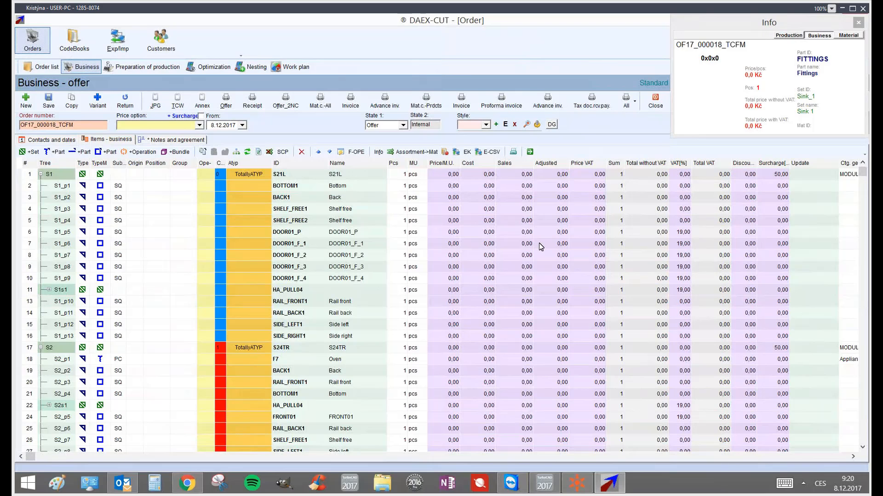
scroll(569, 290, "down", 6)
scroll(569, 290, "up", 6)
Open the annex file selection to view the order folder's files and close it without choosing one
left_click(203, 101)
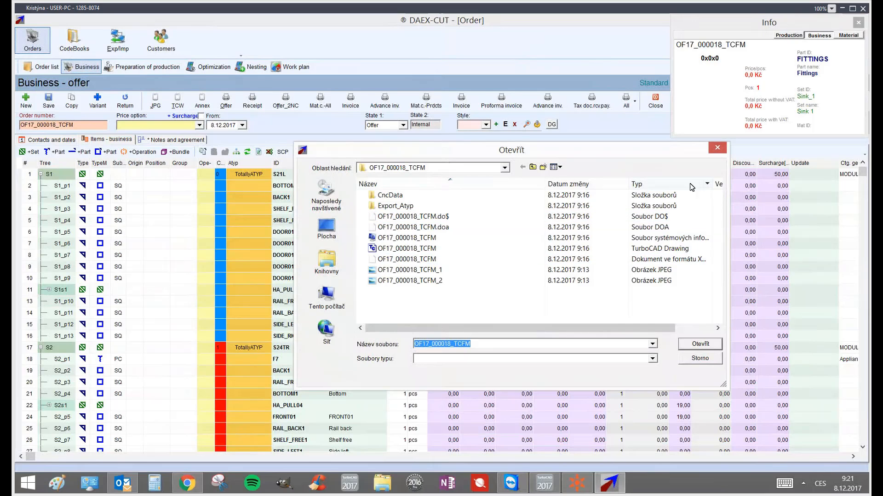
left_click(717, 148)
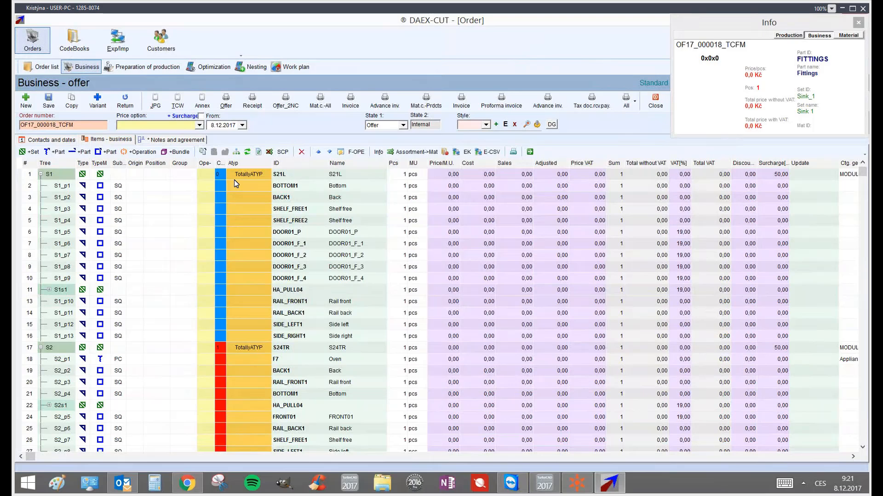
Preview the offer's print reports for the start page views and the price offer, and close the report selection without printing
left_click(225, 101)
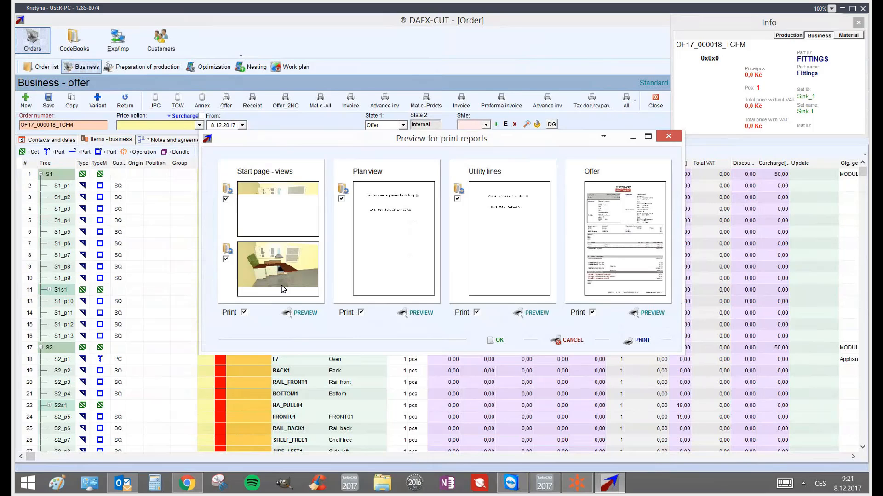
left_click(305, 314)
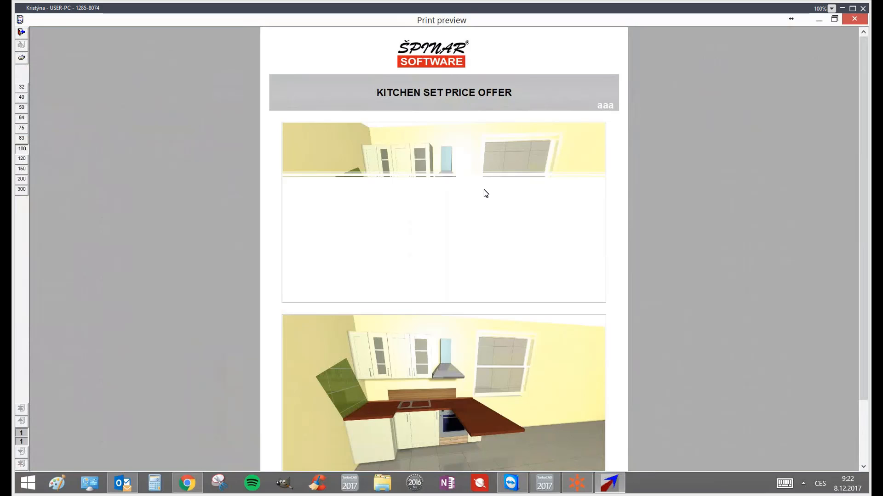
left_click(21, 33)
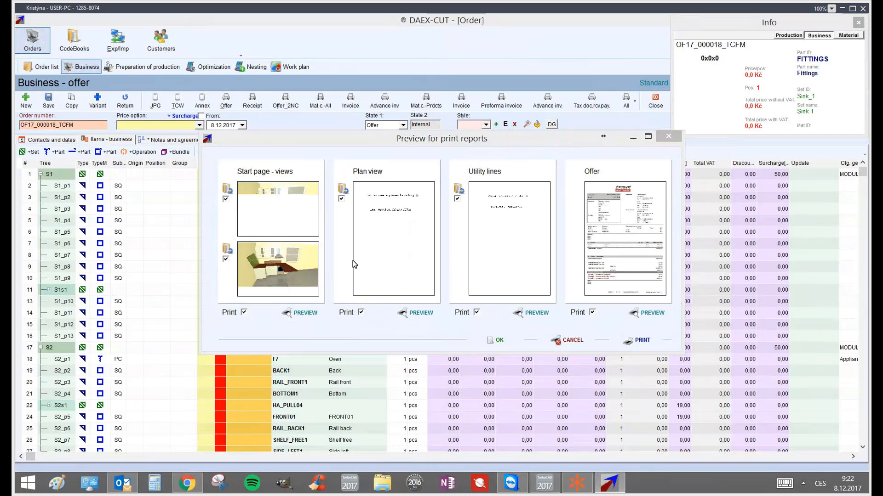
left_click(658, 317)
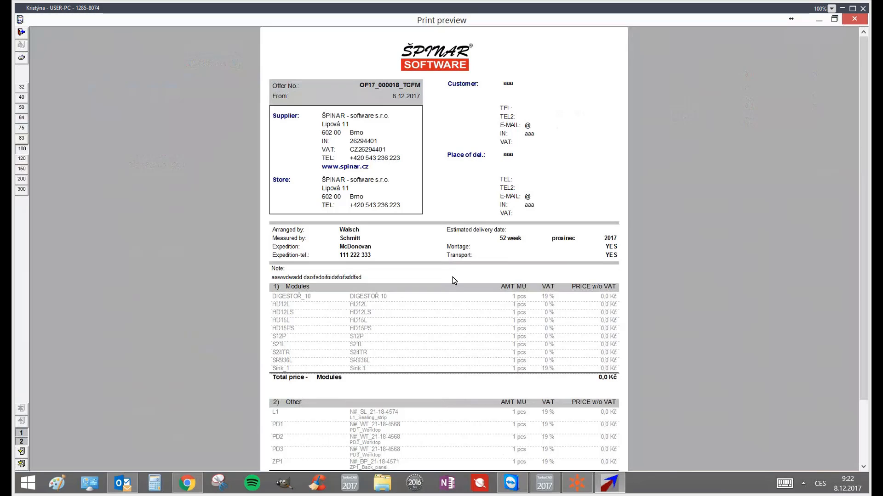
left_click(23, 33)
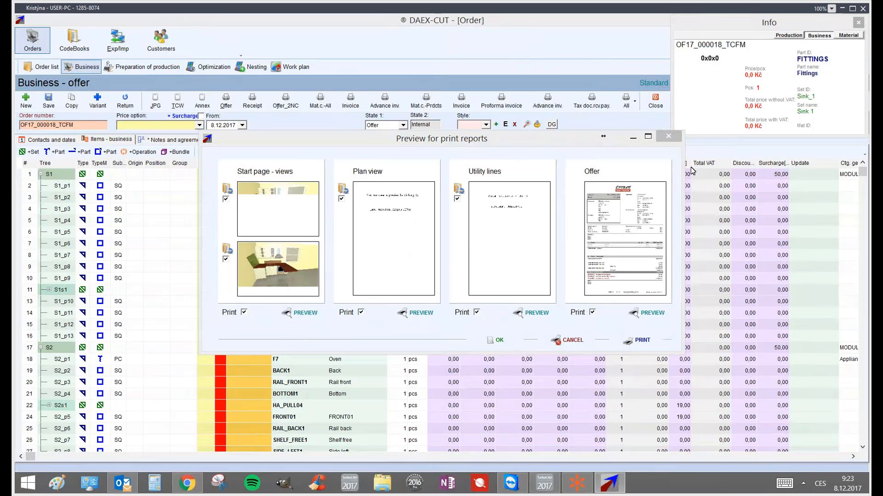
left_click(668, 136)
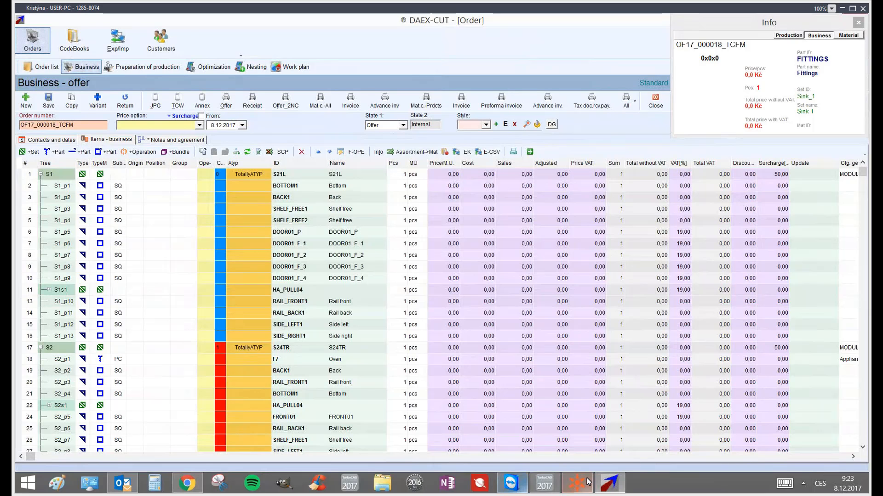
Switch to TurboCAD and regenerate all the kitchen cabinets with the auto-position prefix K
left_click(544, 487)
left_click_drag(183, 151, 457, 379)
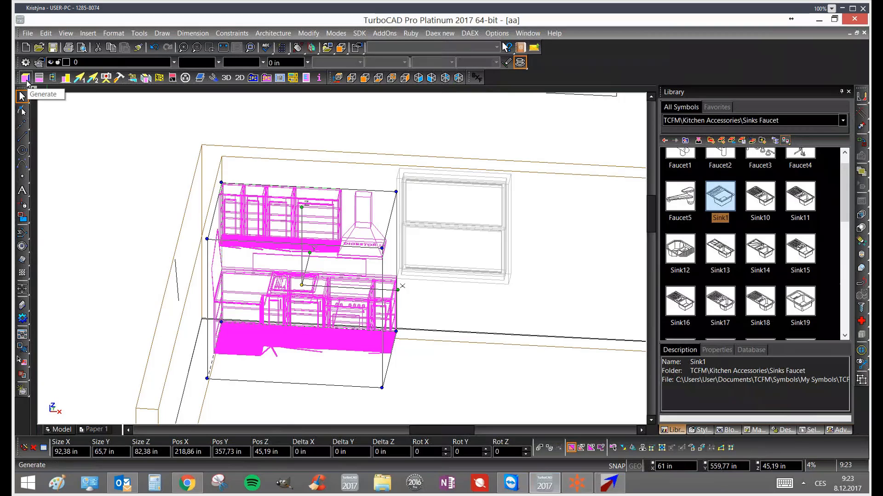
left_click(26, 81)
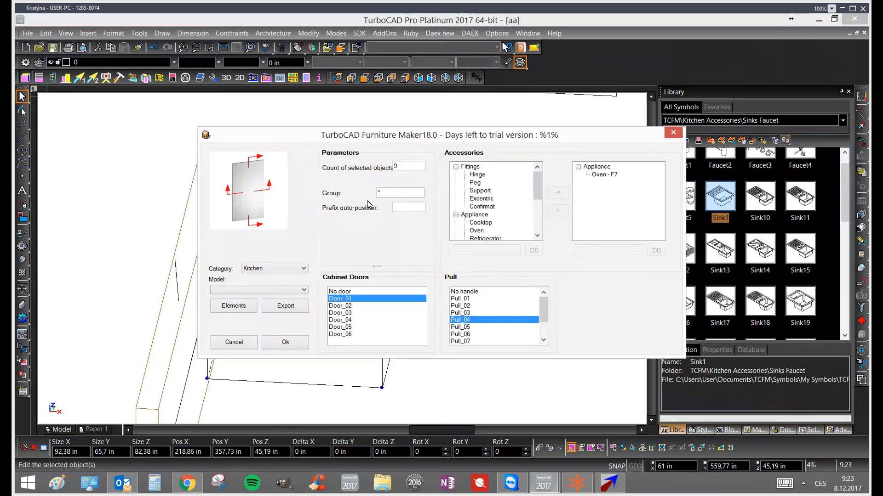
left_click(401, 211)
type("K")
left_click(290, 343)
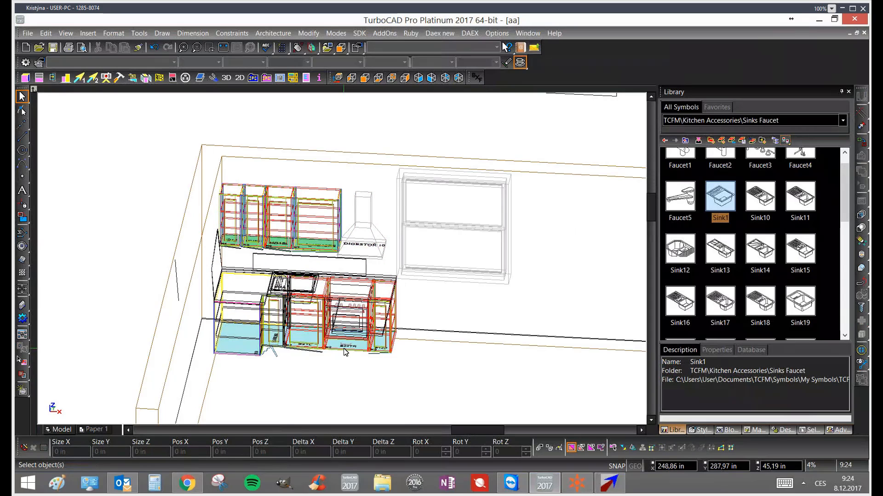
scroll(315, 260, "up", 3)
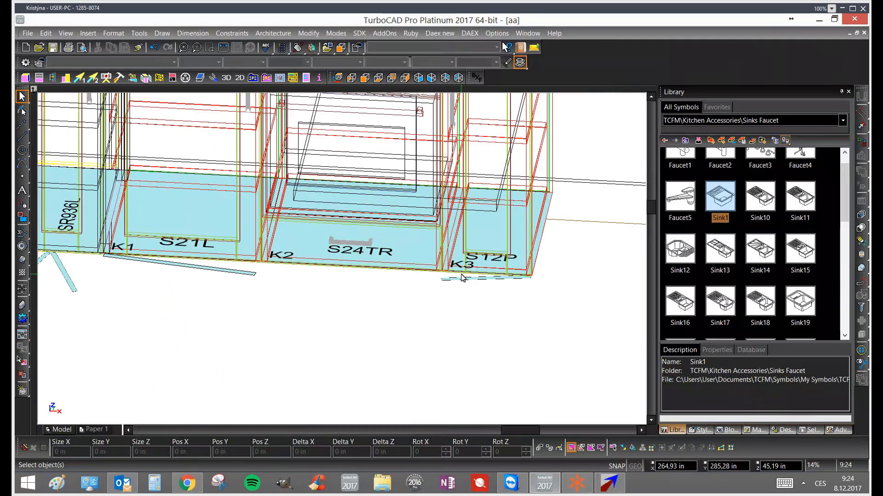
scroll(317, 251, "down", 3)
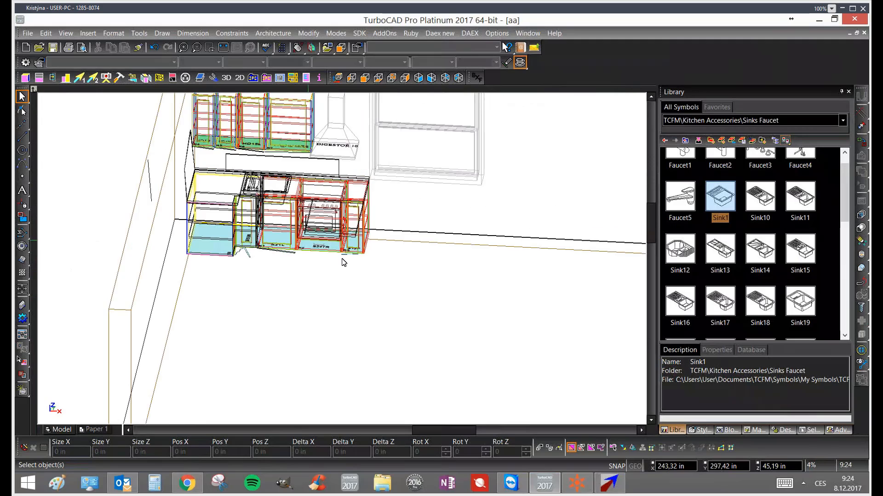
scroll(237, 207, "up", 2)
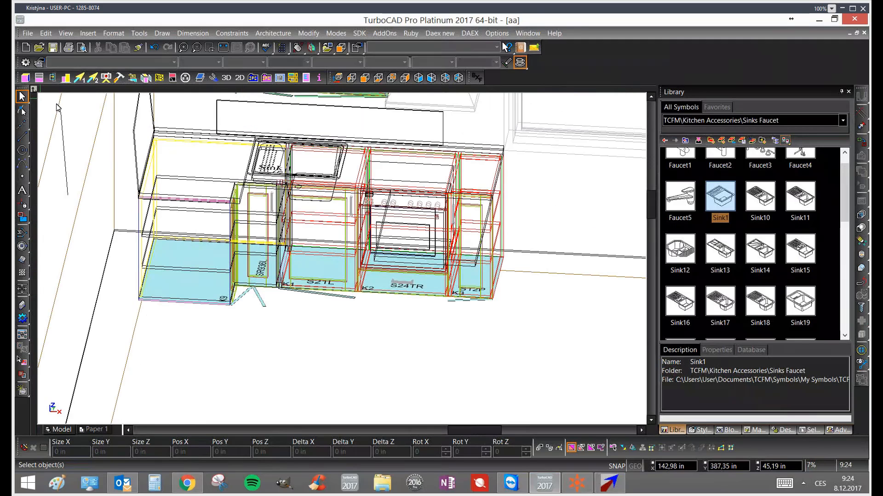
Transfer the numbered kitchen to DAEX-CUT as a new order, saving the previous contract's changes, and show its business items
left_click(94, 80)
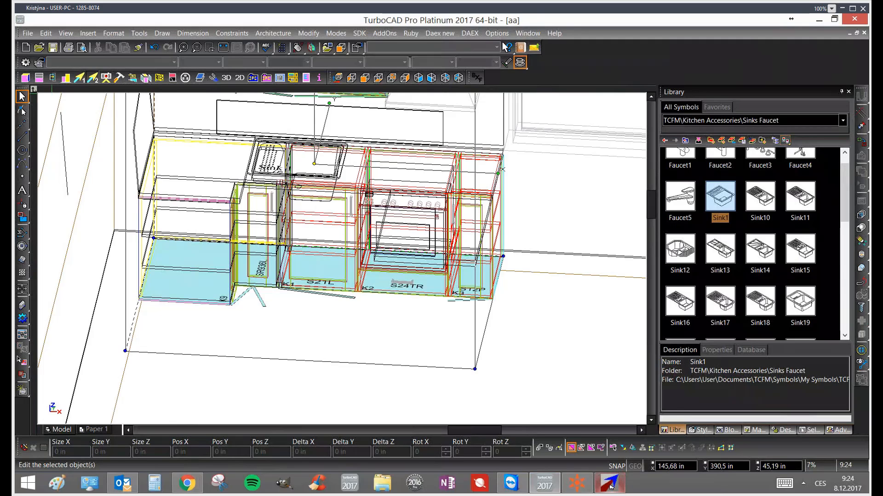
mouse_move(611, 488)
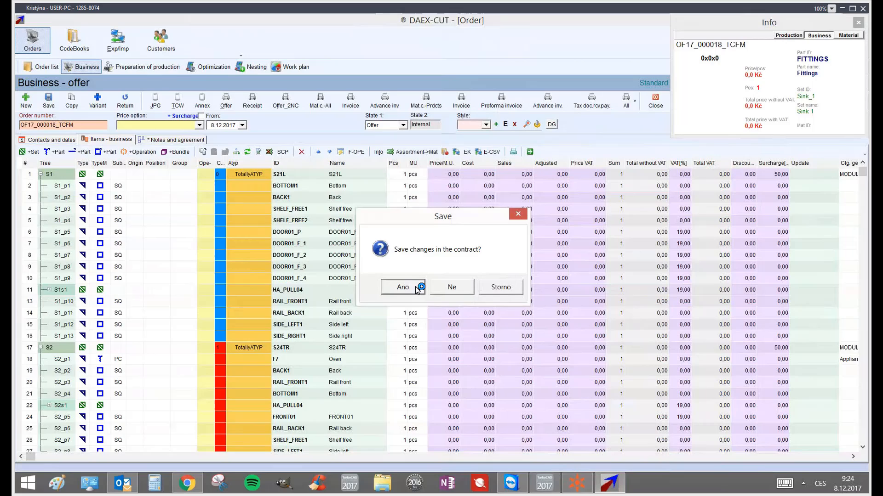
left_click(416, 288)
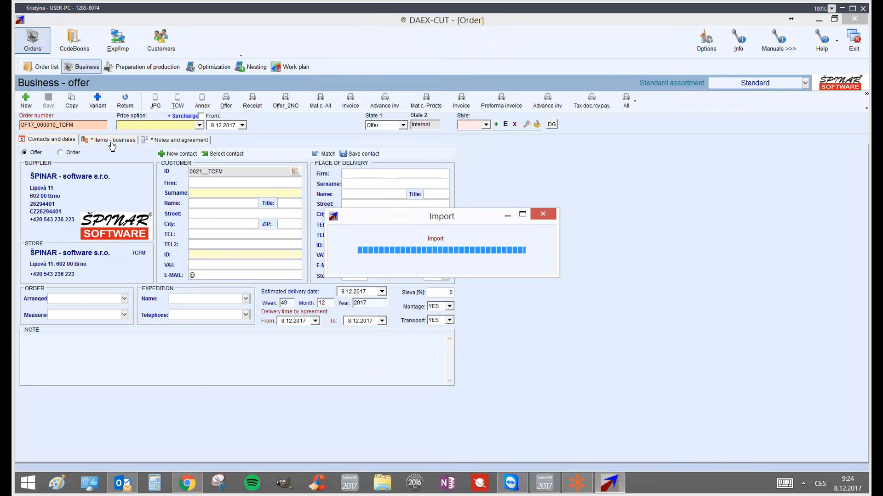
left_click(112, 140)
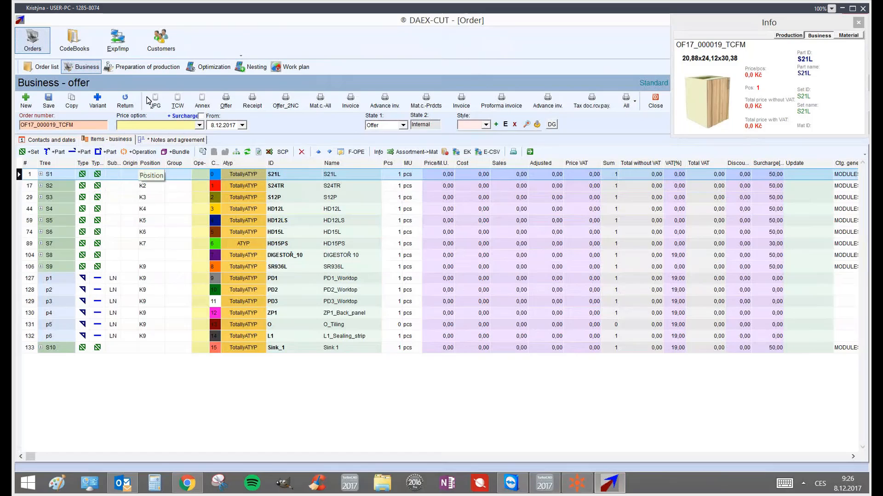
Save the new order, switch to production preparation and expand set S1 to examine its bottom, back and front rail
left_click(150, 69)
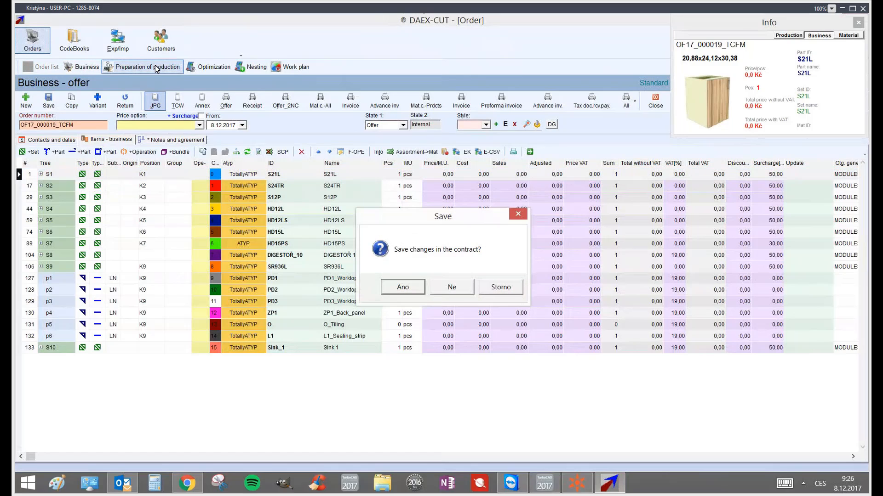
left_click(400, 290)
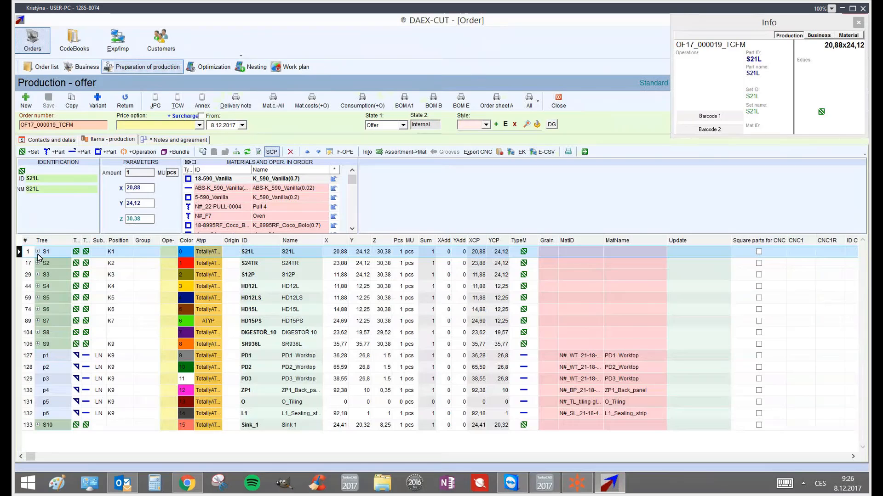
left_click(38, 252)
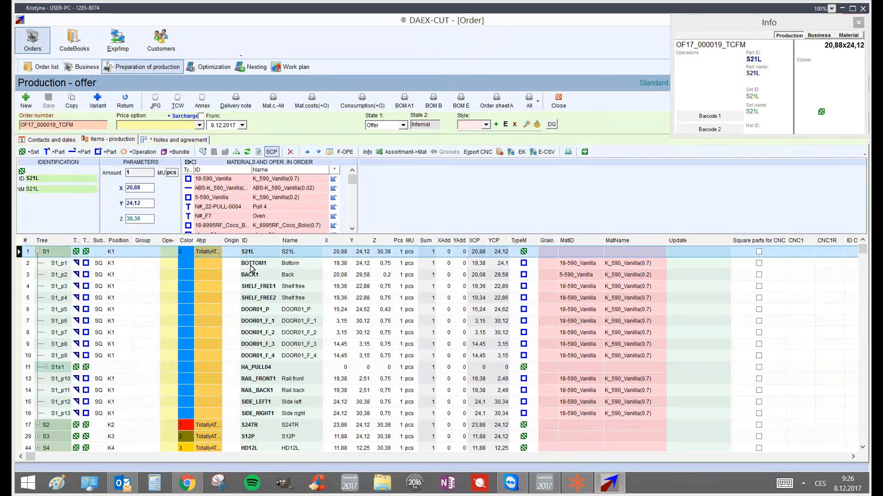
left_click(251, 265)
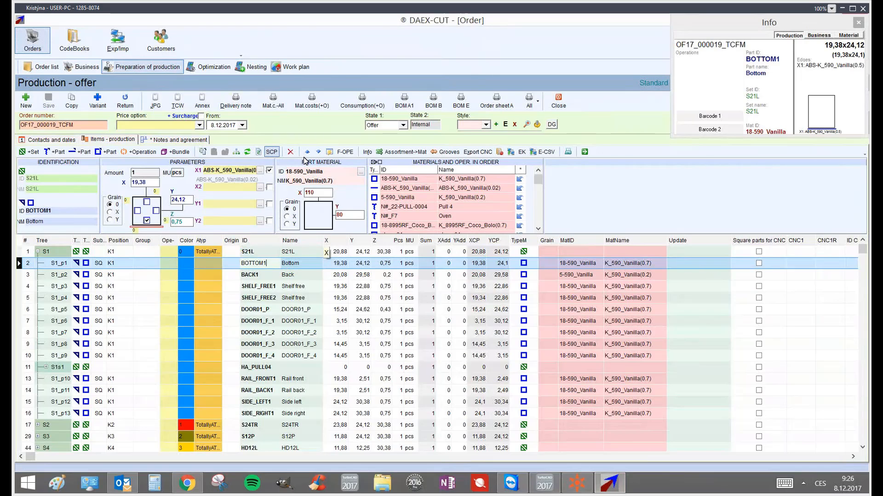
left_click(277, 275)
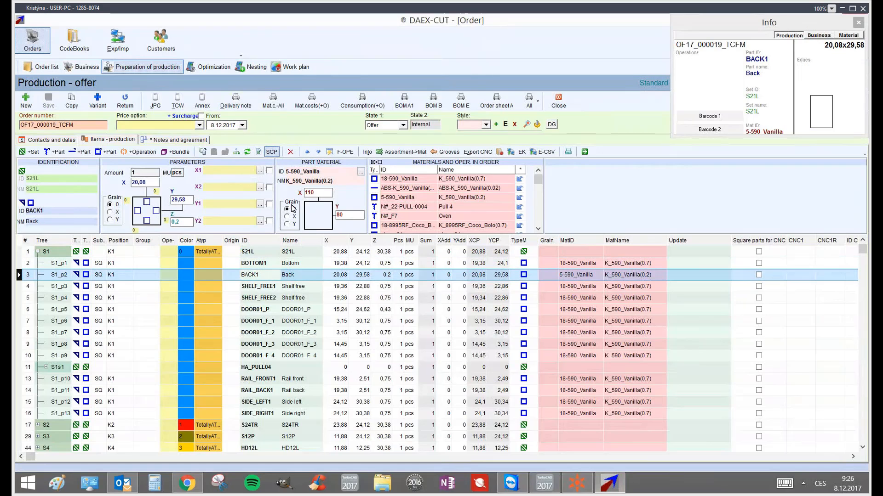
left_click(299, 378)
Expand set S2 and look through the production parts of the first two cabinets
scroll(87, 425, "down", 1)
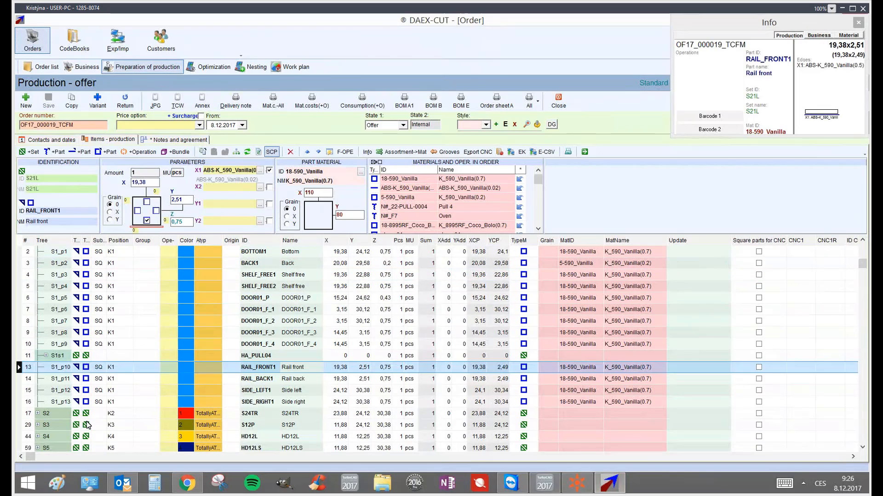
left_click(39, 414)
scroll(338, 384, "down", 4)
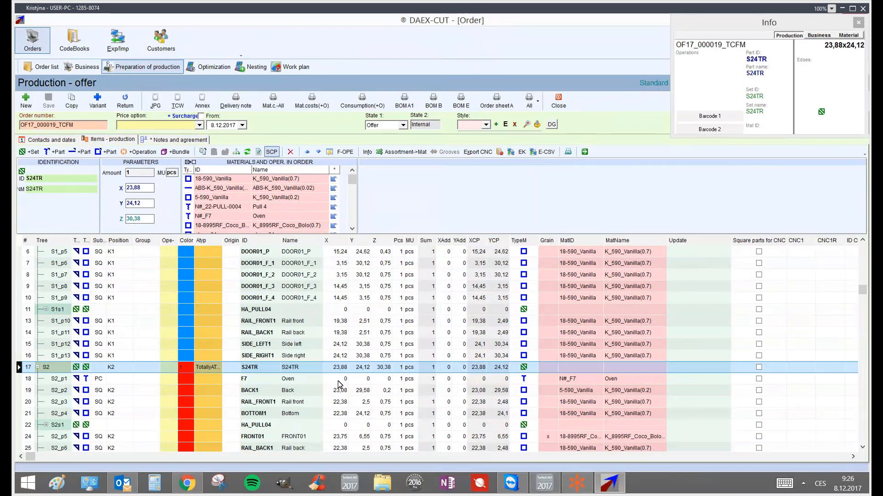
scroll(338, 384, "up", 5)
scroll(303, 338, "down", 5)
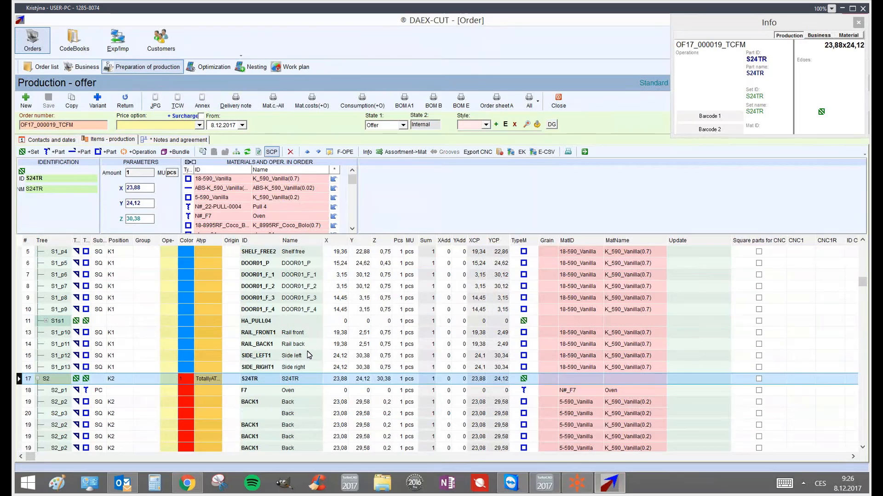
scroll(296, 314, "up", 5)
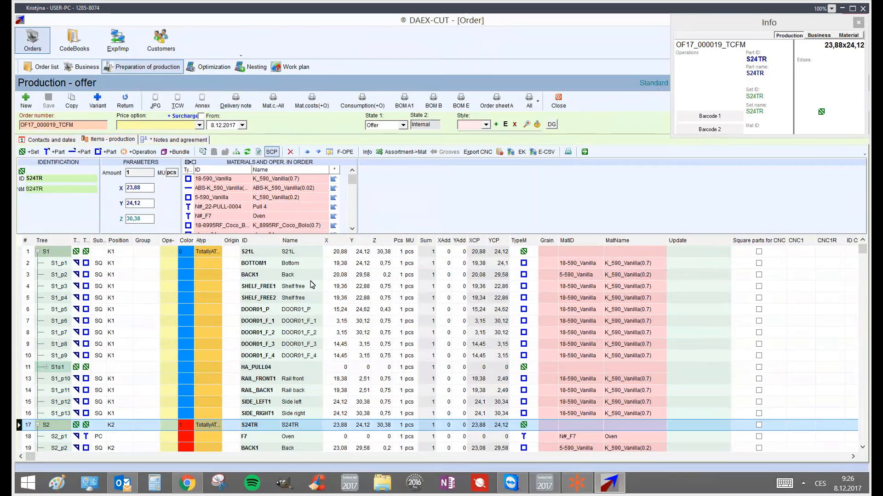
Replace the X1 edge of set S1's SHELF_FREE1 part with ABS-K_9775BS_Zebrano(0.5) from the assortment
left_click(289, 275)
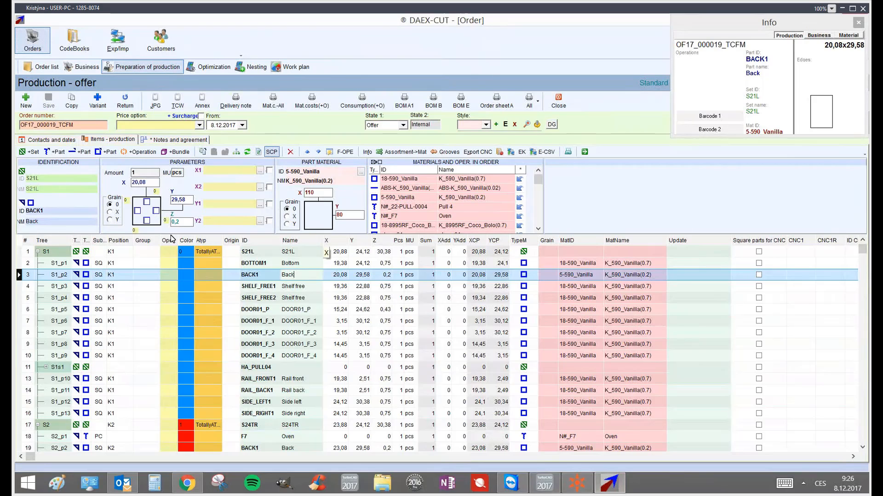
left_click(266, 288)
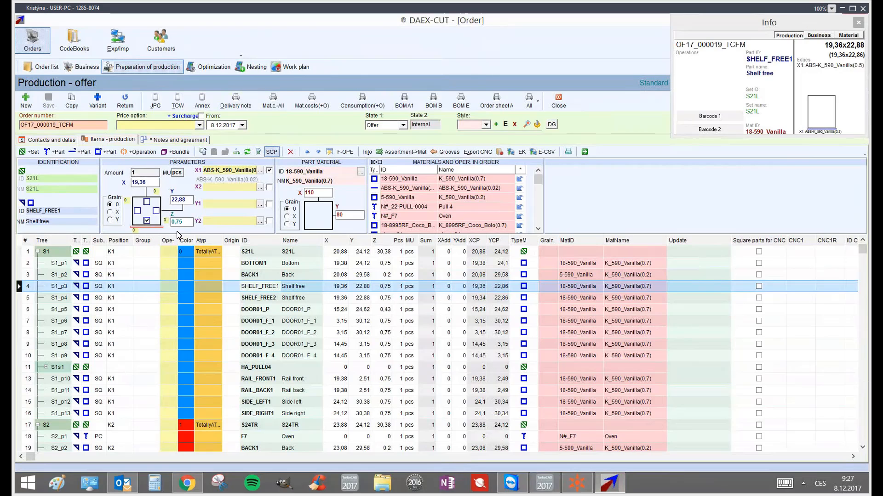
double_click(238, 171)
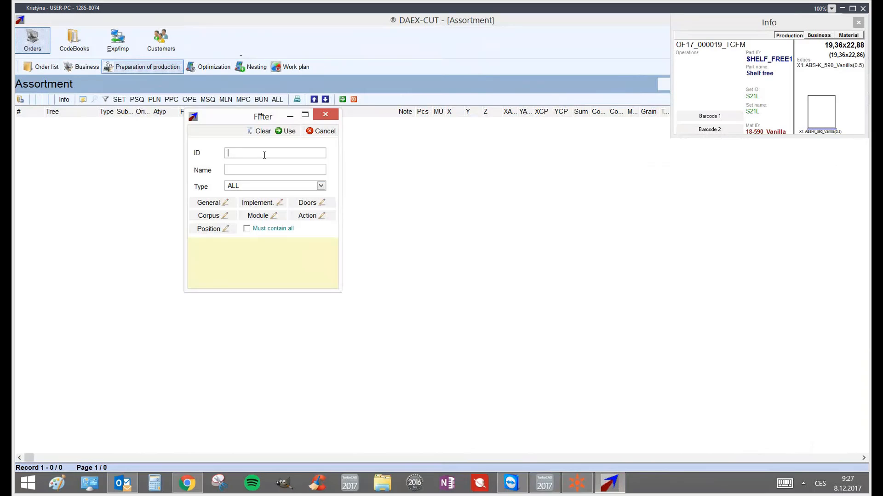
type("ghg")
left_click_drag(272, 154, 221, 154)
key("BackSpace")
left_click(288, 131)
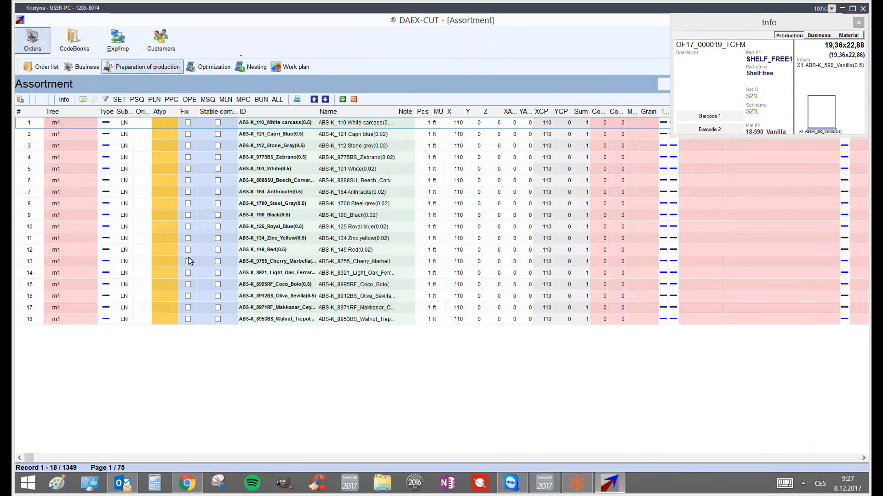
left_click(208, 99)
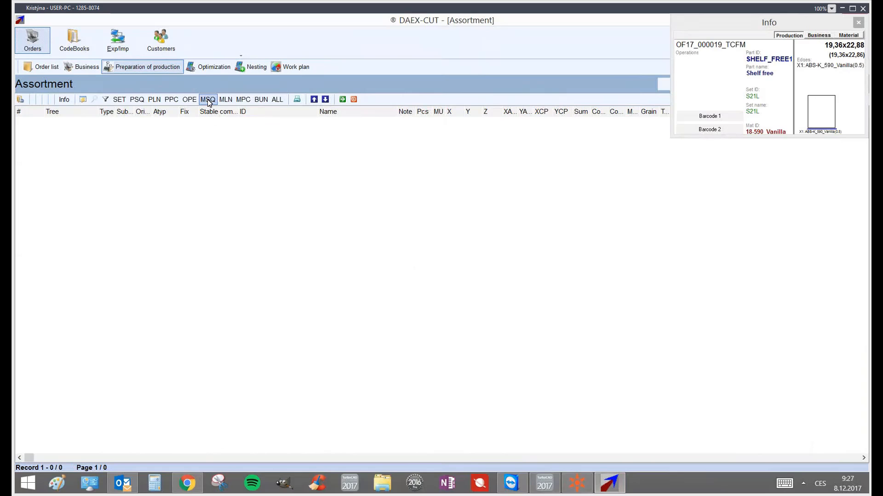
left_click(276, 103)
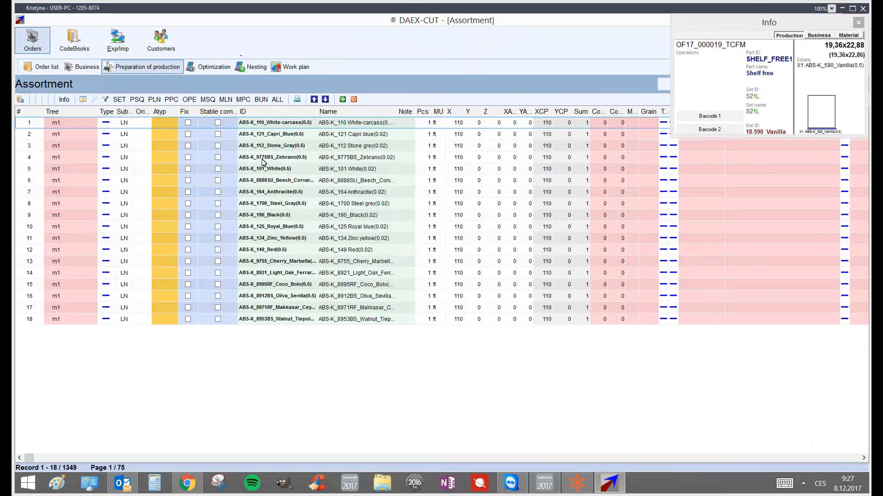
left_click(265, 161)
double_click(261, 159)
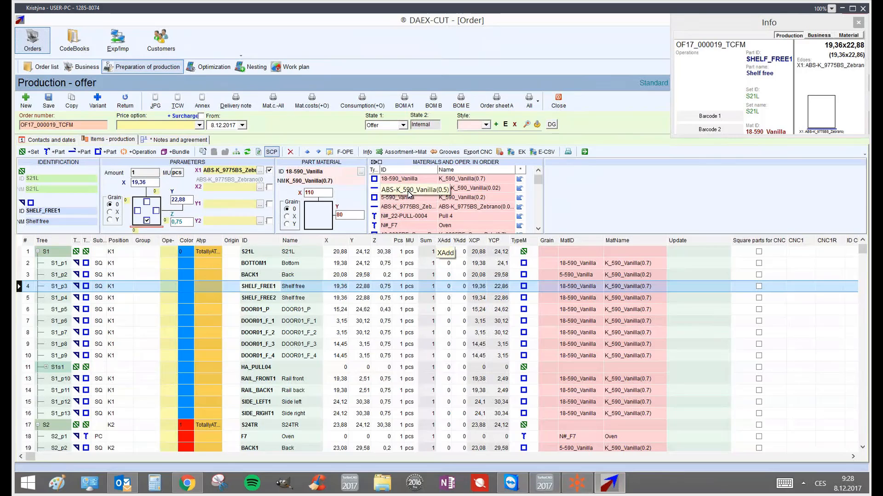
Replace the ABS-K_590_Vanilla(0.5) edge throughout the order with ABS-K_8995RF_Coco_Bolo(0.5) and check the parts that use it
left_click(465, 189)
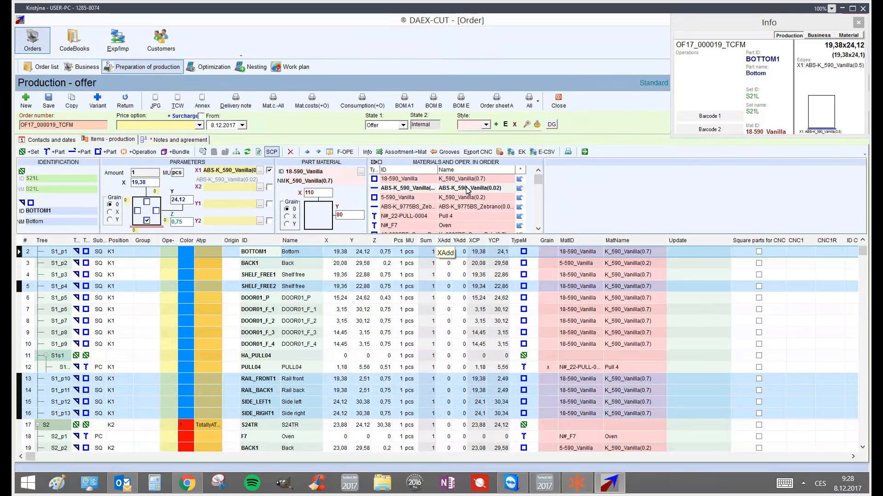
left_click_drag(863, 254, 867, 286)
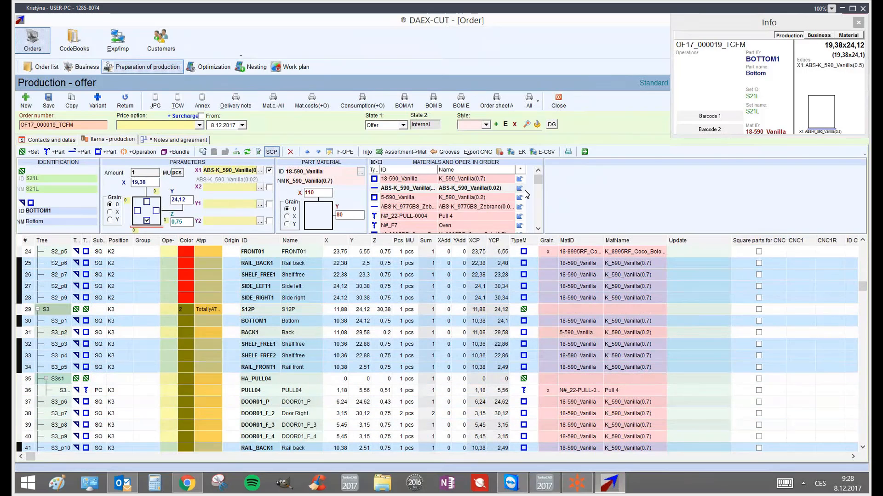
left_click(519, 189)
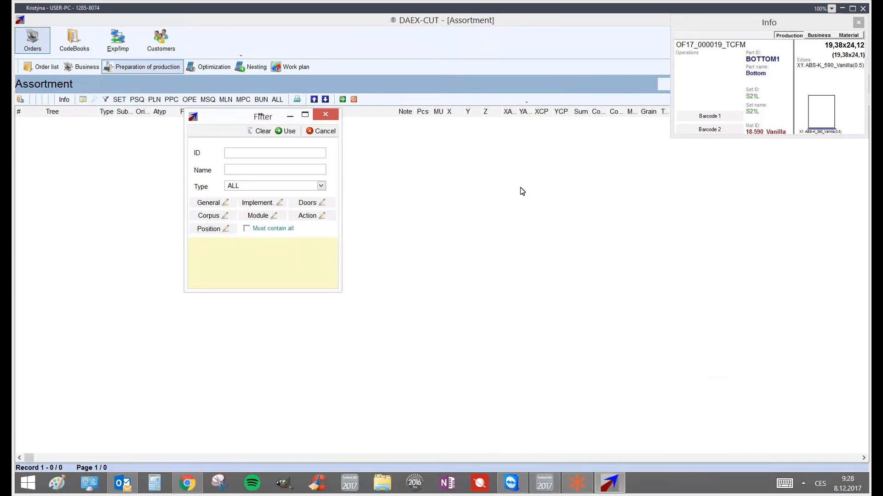
left_click(286, 132)
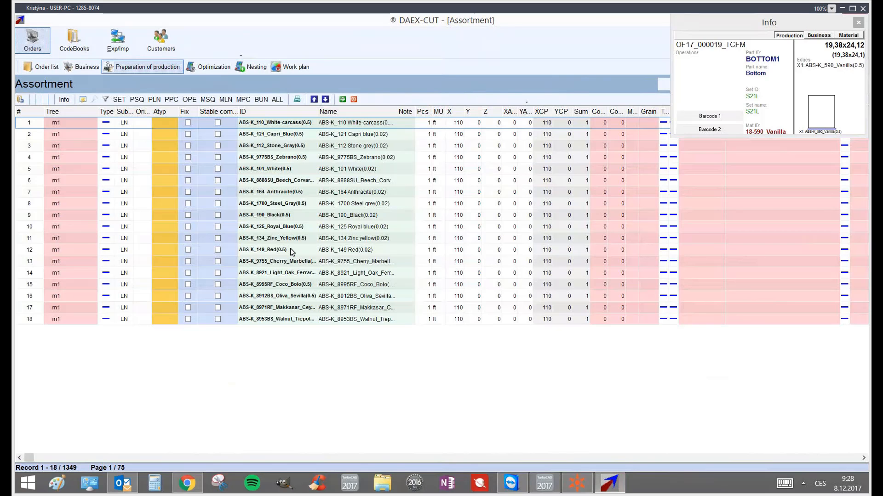
double_click(286, 286)
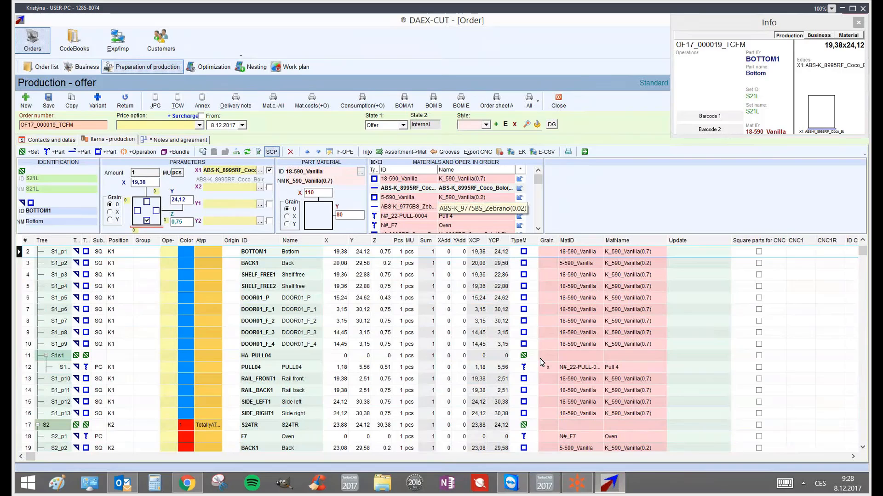
left_click(457, 190)
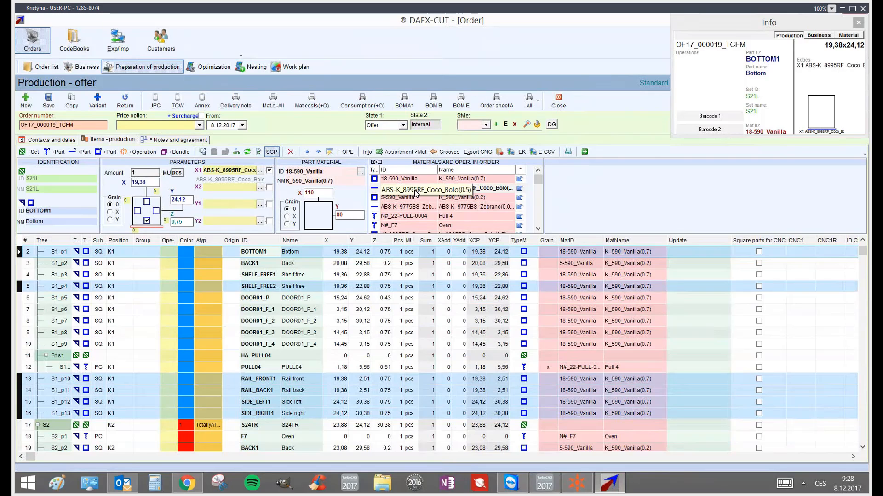
scroll(681, 352, "down", 3)
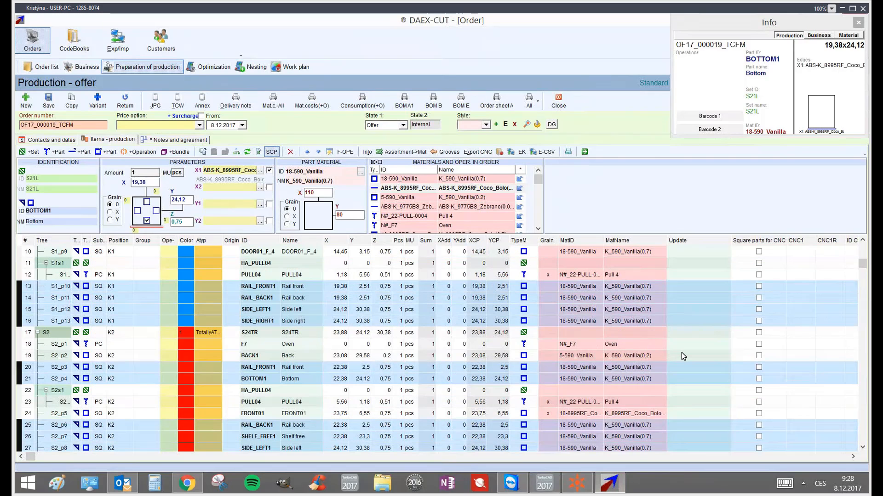
scroll(681, 352, "up", 3)
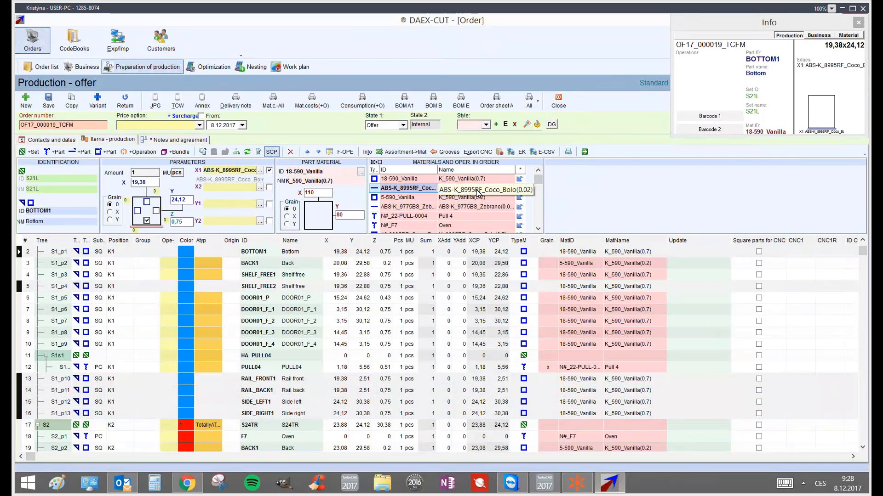
left_click(479, 193)
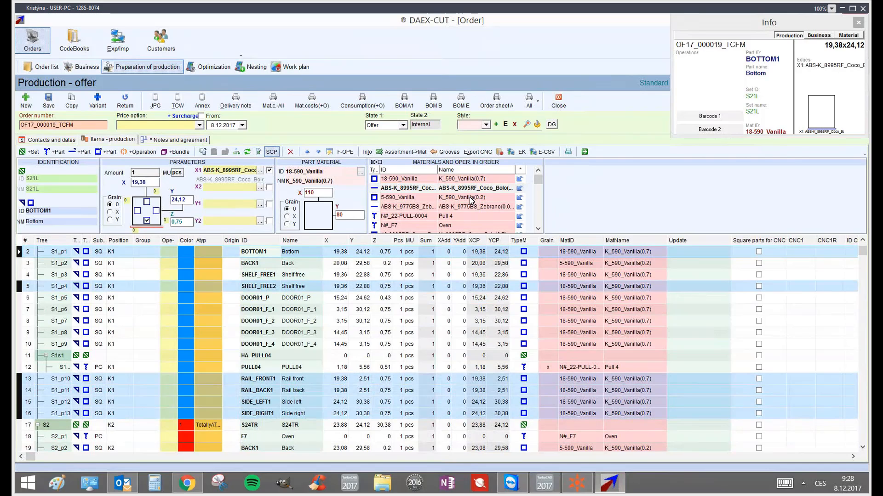
left_click(461, 198)
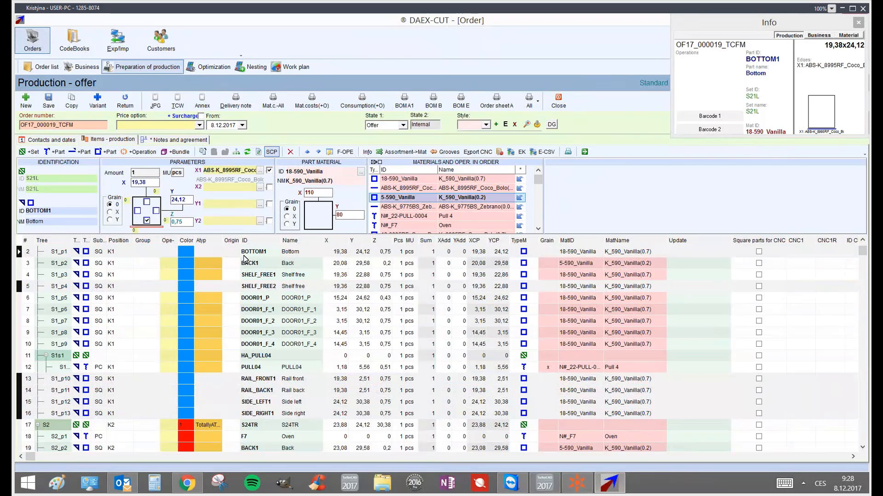
Save the contract's changes, switch to optimization and run the Optimal calculation for 18-590_Vanilla without using stock
left_click(214, 70)
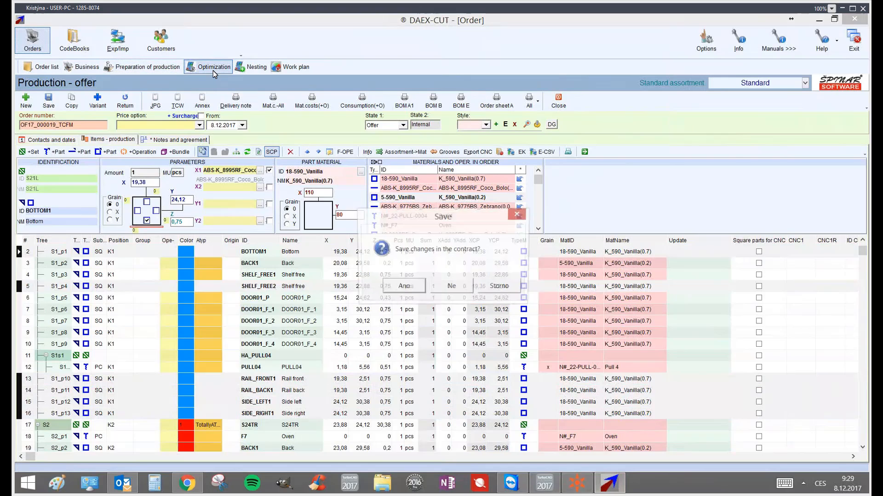
left_click(410, 288)
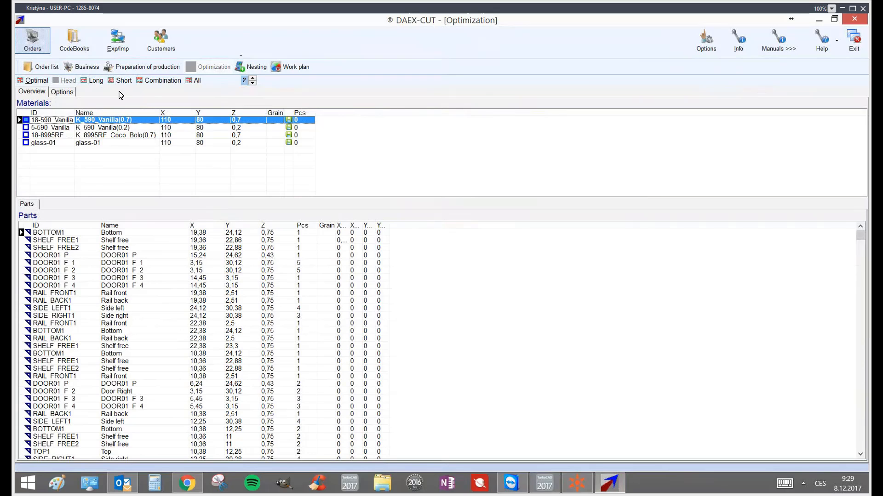
left_click(34, 81)
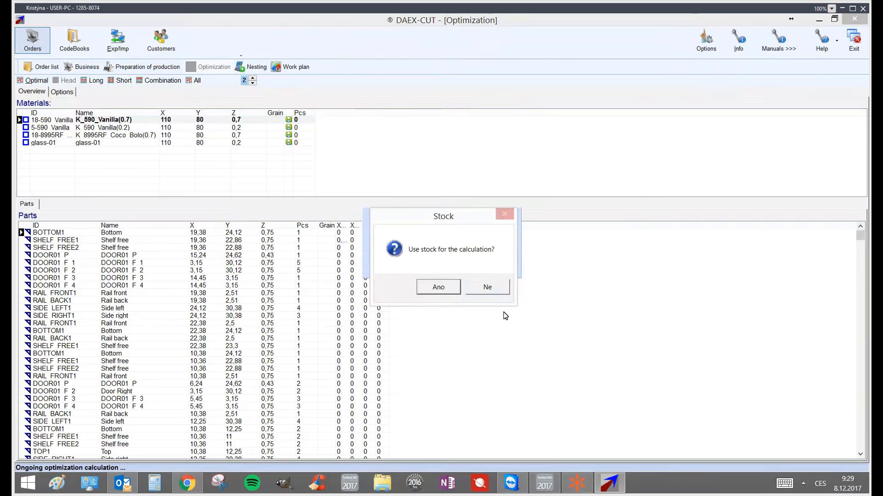
left_click(488, 287)
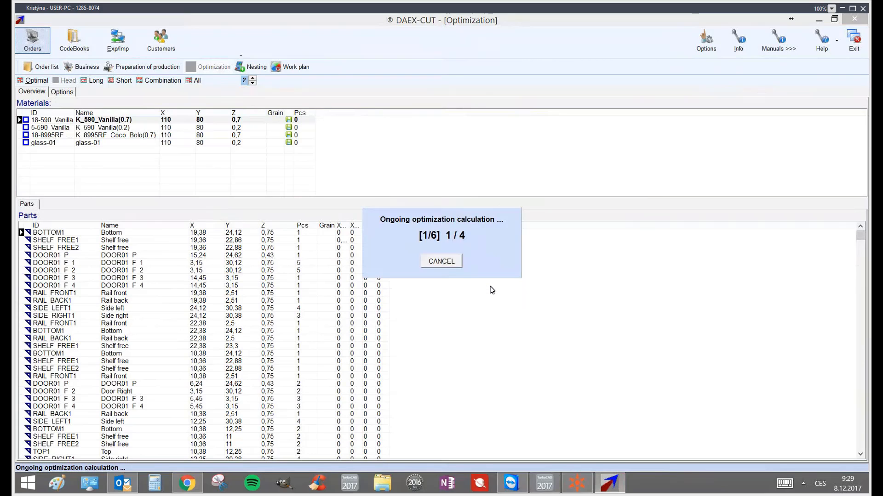
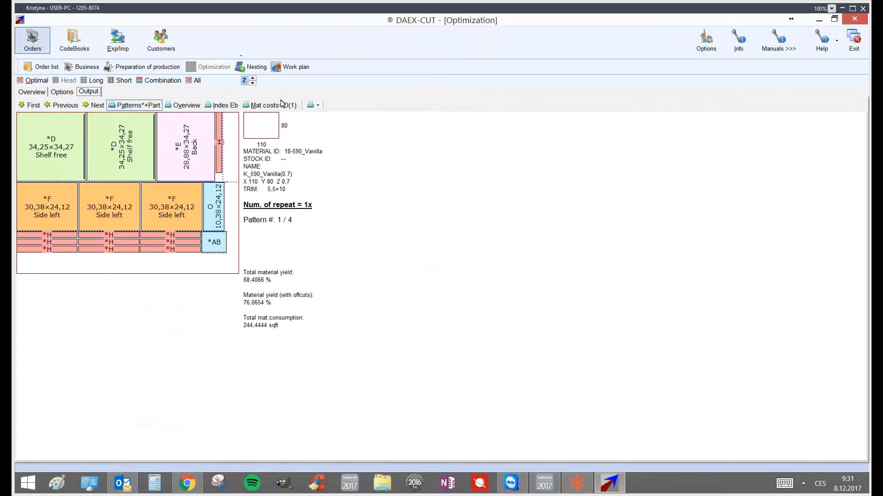
Preview the Overview part list and a PT+Labels report of the optimized 18-590_Vanilla cutting patterns
left_click(318, 105)
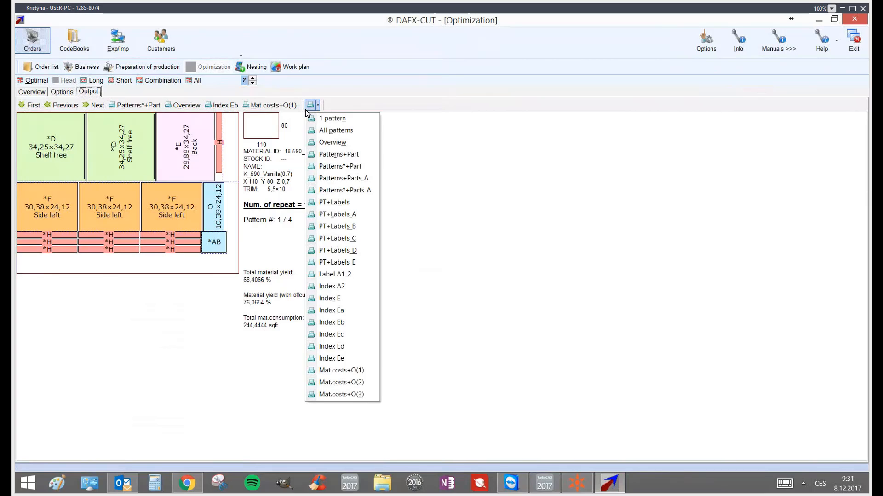
left_click(343, 143)
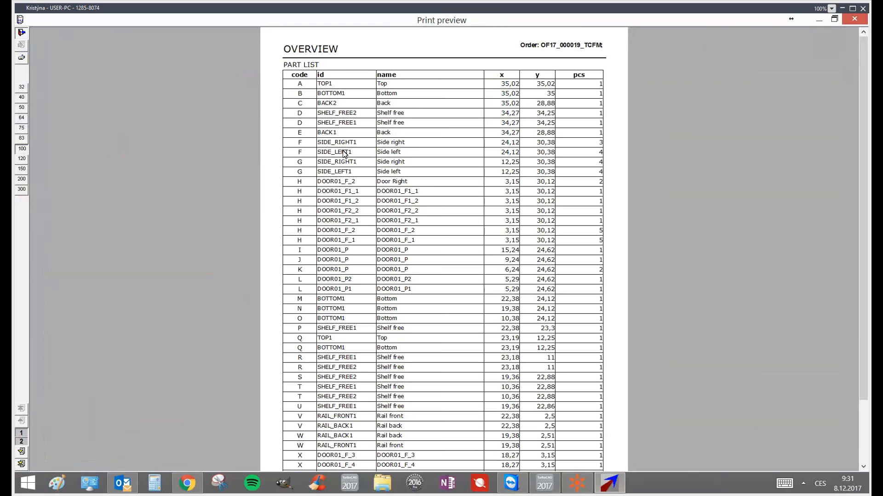
left_click(20, 32)
left_click(317, 105)
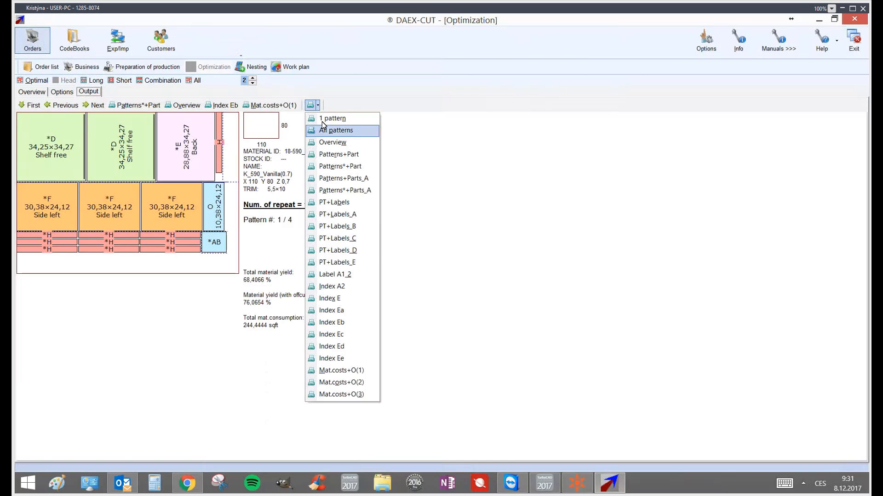
left_click(357, 221)
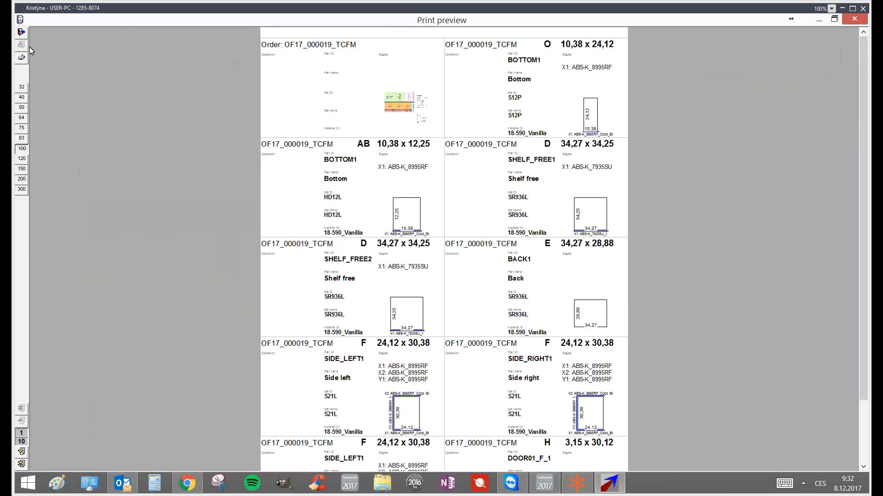
left_click(21, 32)
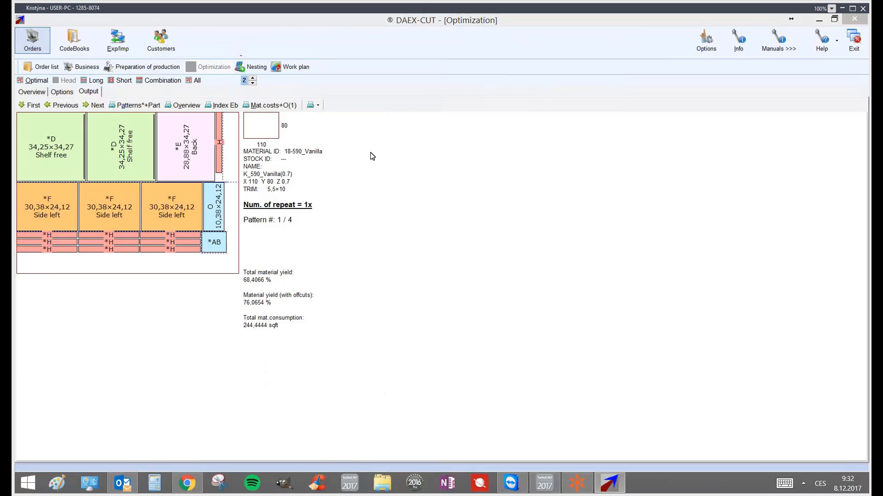
Preview the PT+Labels_C and PT+Labels_E label reports to compare their layouts, color marks and edge details
left_click(319, 108)
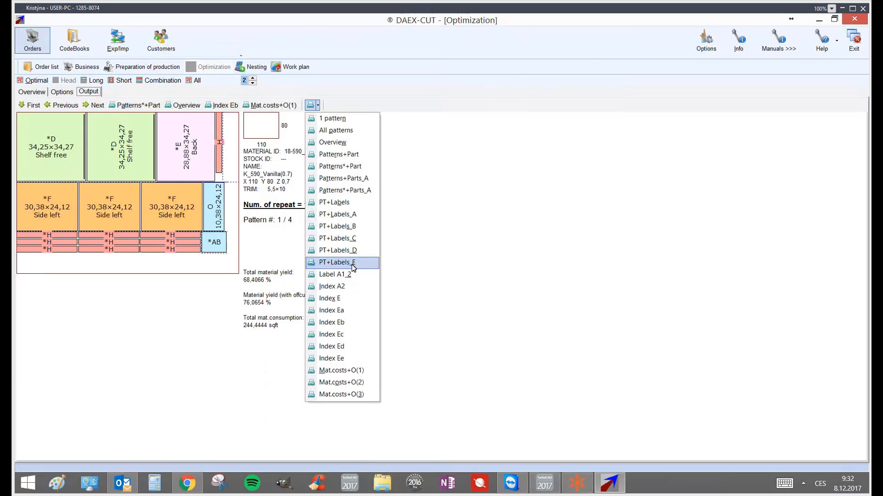
left_click(355, 239)
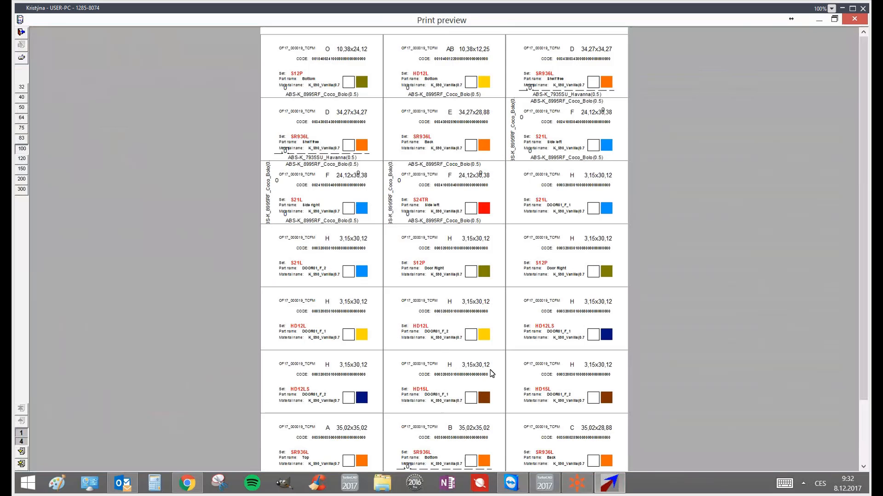
left_click(20, 32)
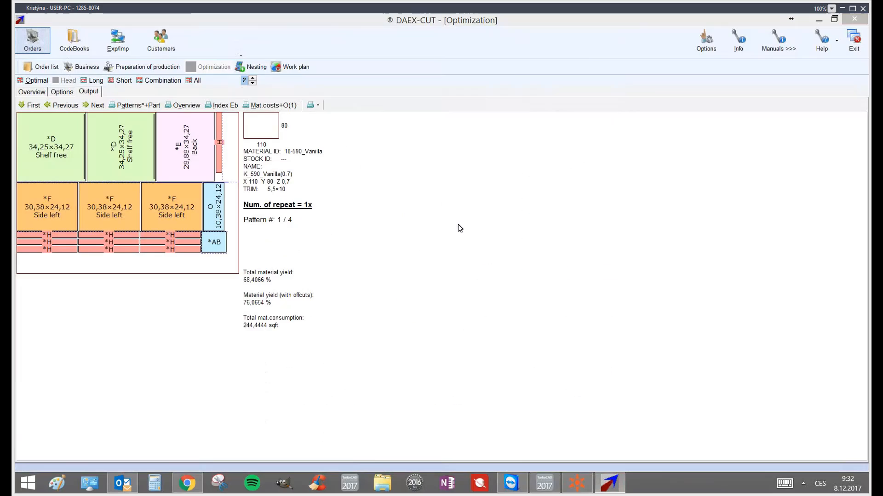
left_click(318, 106)
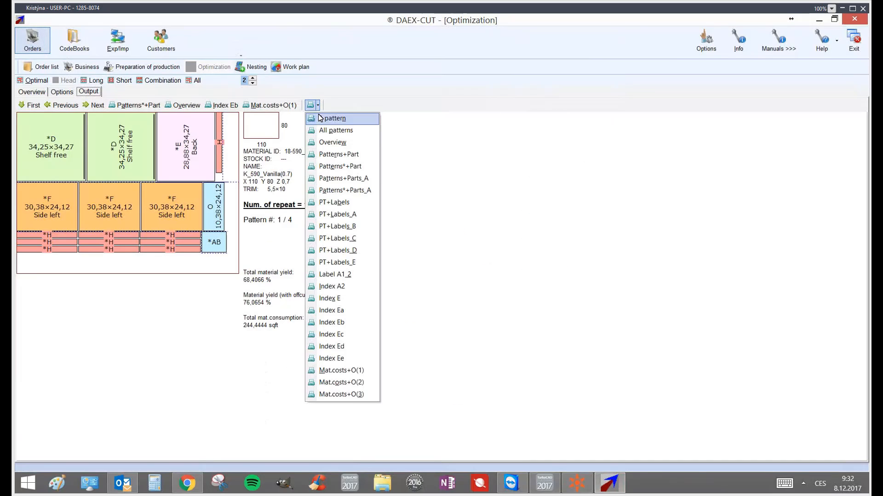
left_click(362, 240)
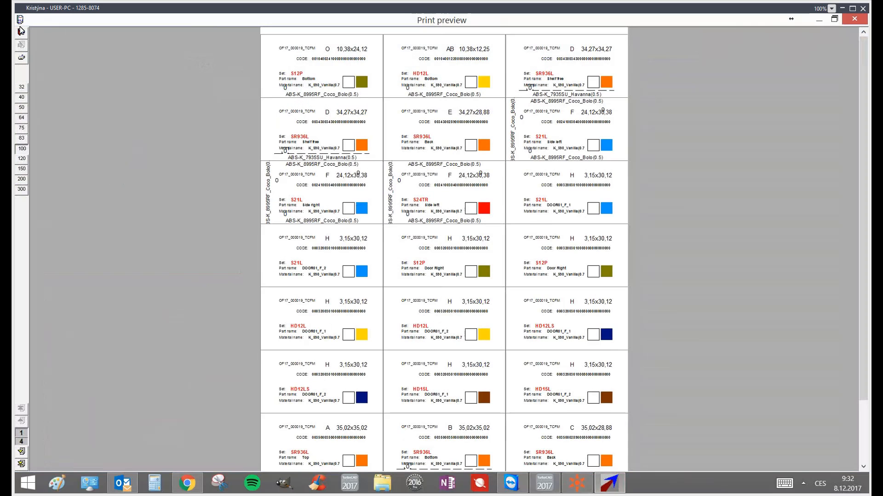
left_click(21, 31)
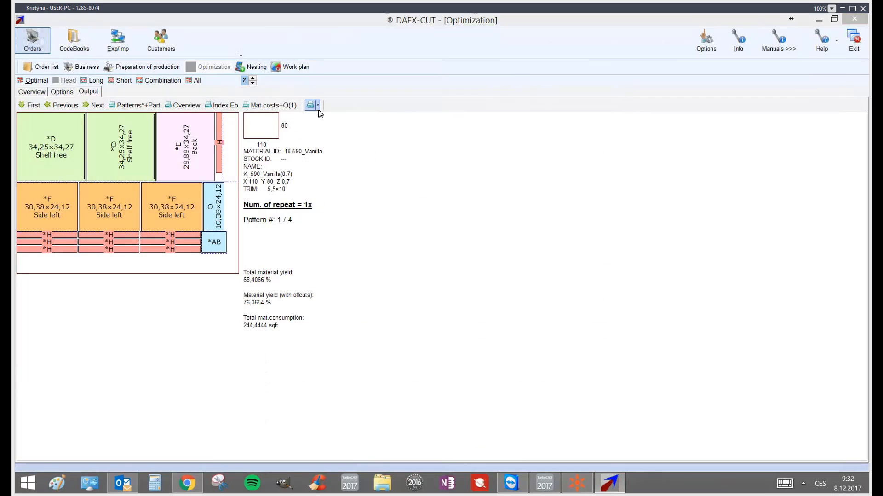
left_click(317, 105)
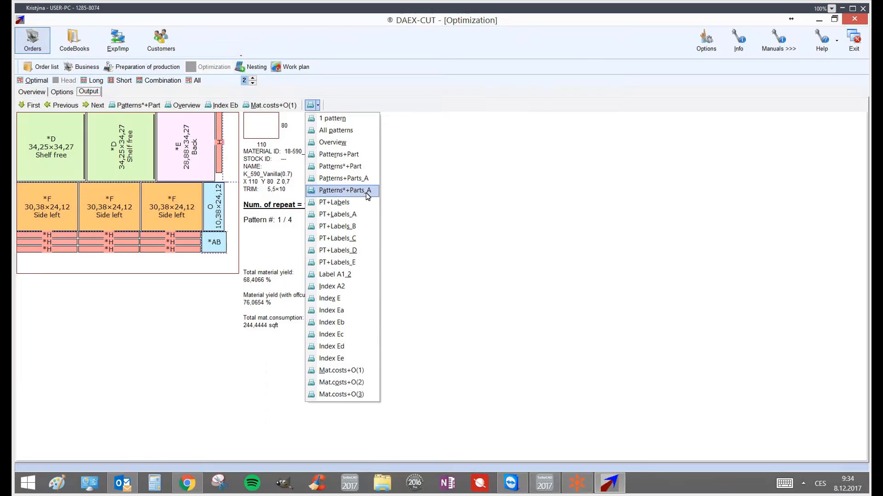
left_click(340, 263)
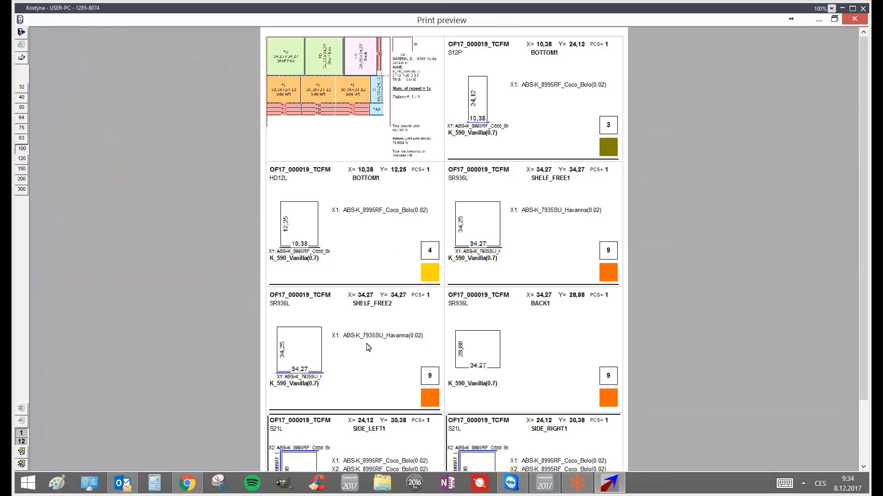
left_click(21, 33)
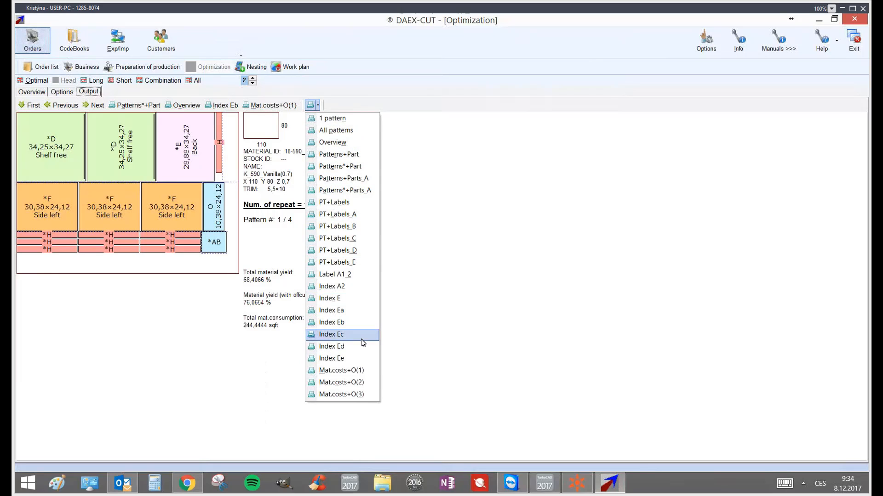
Preview the Mat.costs+O(1) report to examine the order's piece, length and areal materials
left_click(344, 374)
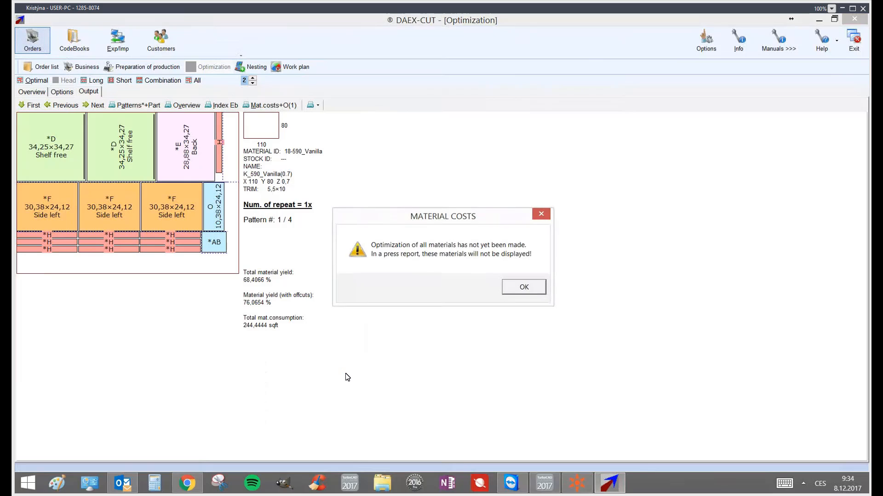
left_click(530, 287)
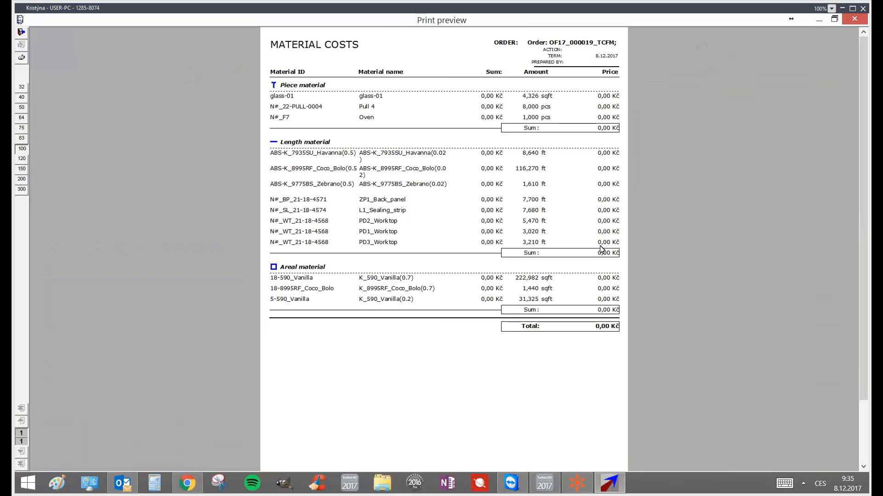
left_click(21, 33)
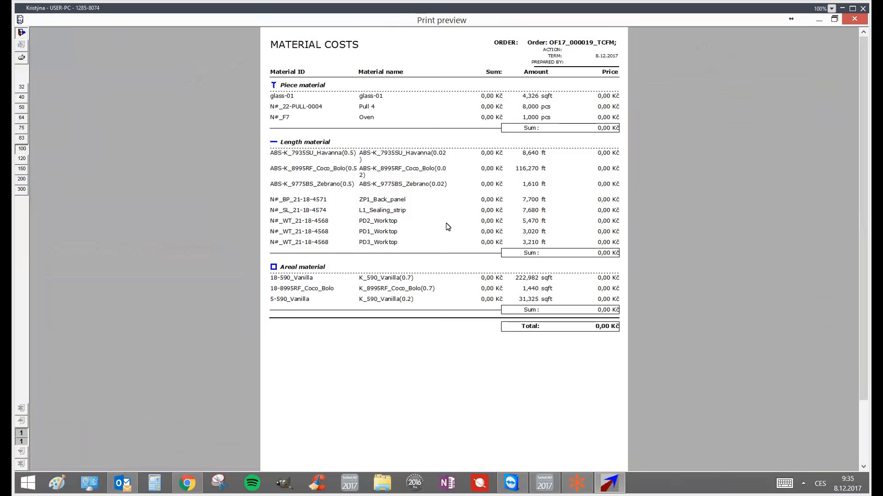